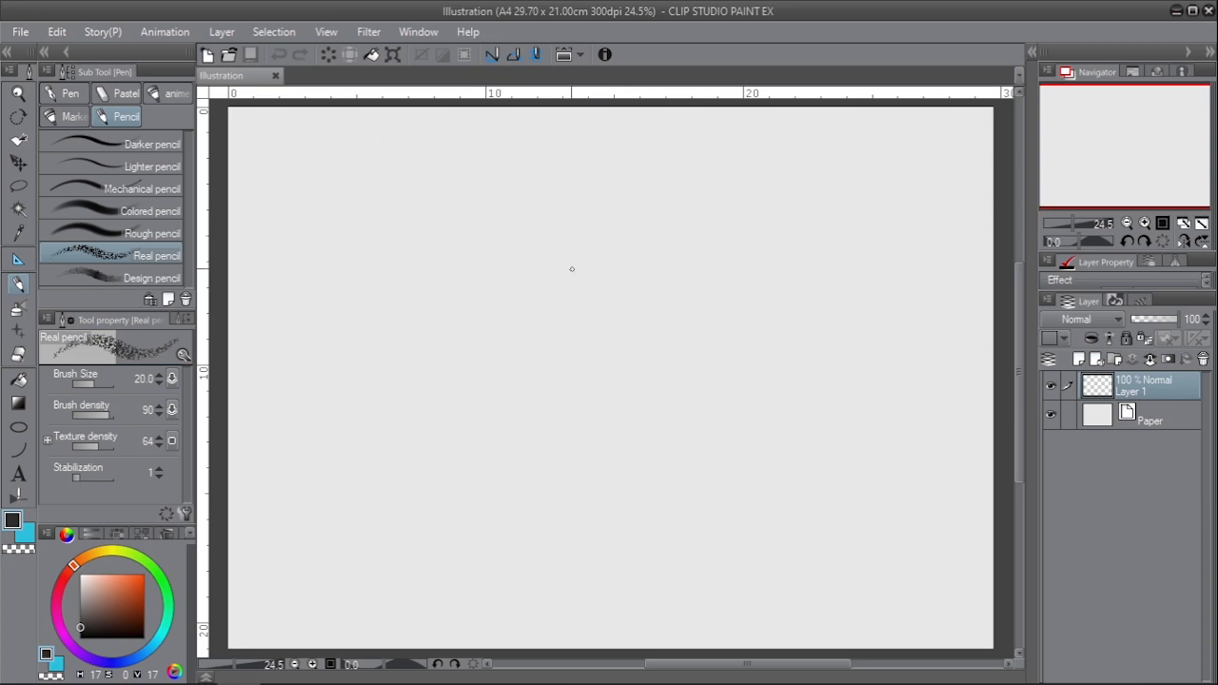
- Sketch a head circle about 7 cm wide near the canvas centre with the Real pencil at size 20
{"action": "mouse_move", "coordinate": [546, 303]}
{"action": "left_mouse_down"}
{"action": "mouse_move", "coordinate": [558, 258]}
{"action": "mouse_move", "coordinate": [538, 314]}
{"action": "left_mouse_up"}
{"action": "key", "text": "ctrl+z"}
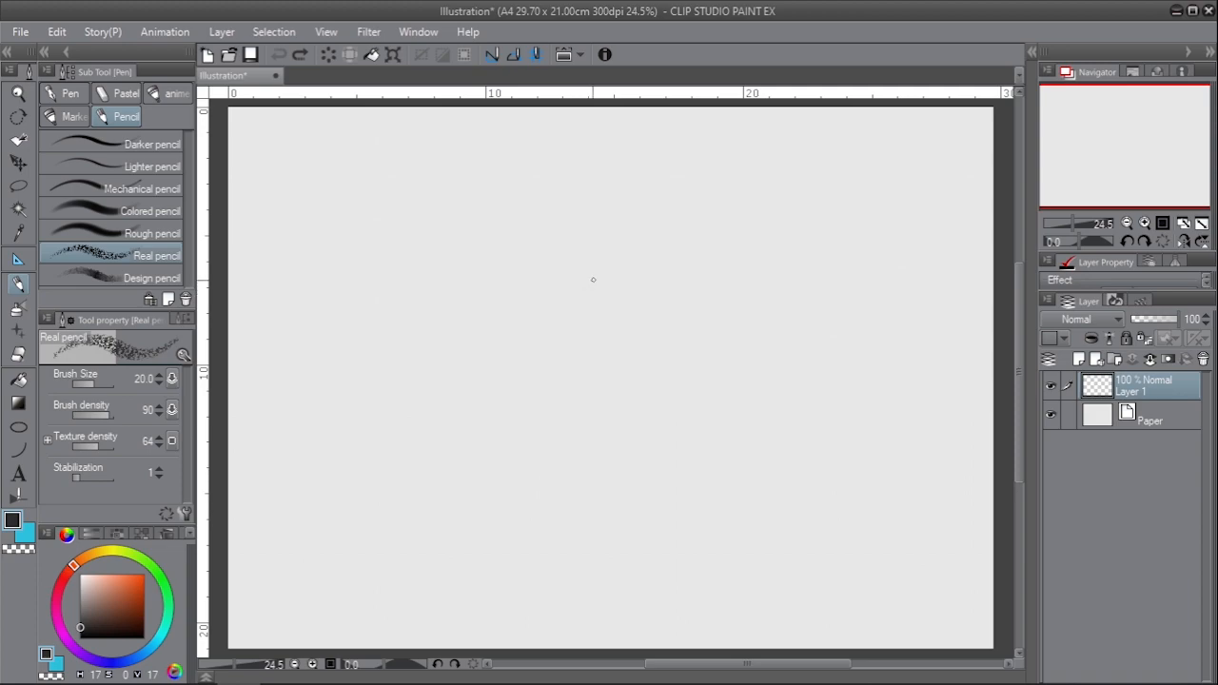
{"action": "mouse_move", "coordinate": [573, 269]}
{"action": "left_mouse_down"}
{"action": "mouse_move", "coordinate": [728, 309]}
{"action": "mouse_move", "coordinate": [580, 407]}
{"action": "mouse_move", "coordinate": [609, 245]}
{"action": "left_mouse_up"}
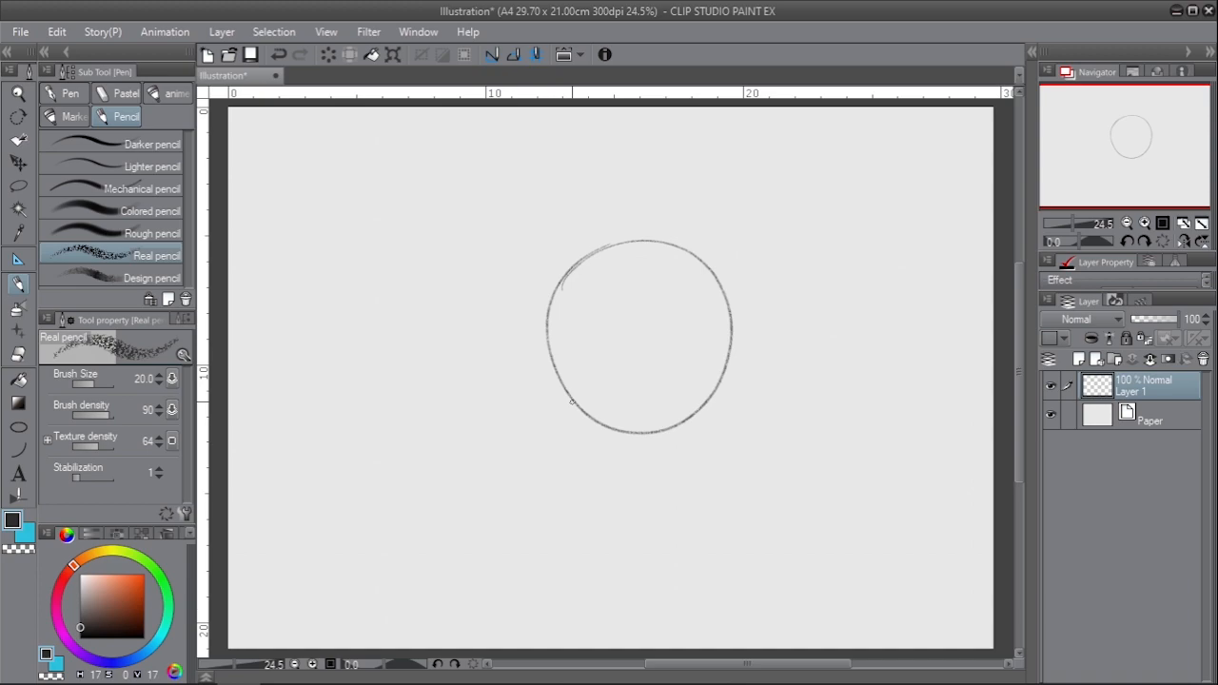
- Move the circle to the canvas's left side and duplicate it twice to form a horizontal row of three
{"action": "key", "text": "k"}
{"action": "mouse_move", "coordinate": [674, 416]}
{"action": "left_mouse_down"}
{"action": "mouse_move", "coordinate": [397, 444]}
{"action": "mouse_move", "coordinate": [392, 459]}
{"action": "left_mouse_up"}
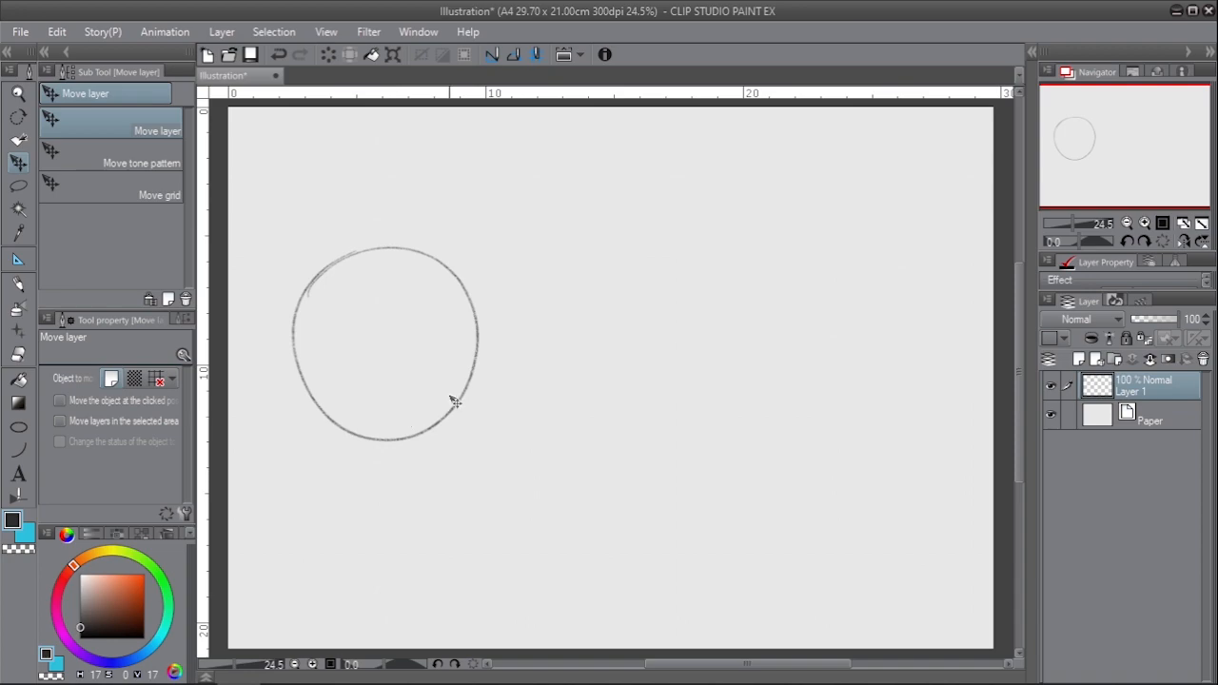
{"action": "left_click_drag", "start_coordinate": [440, 416], "coordinate": [893, 440]}
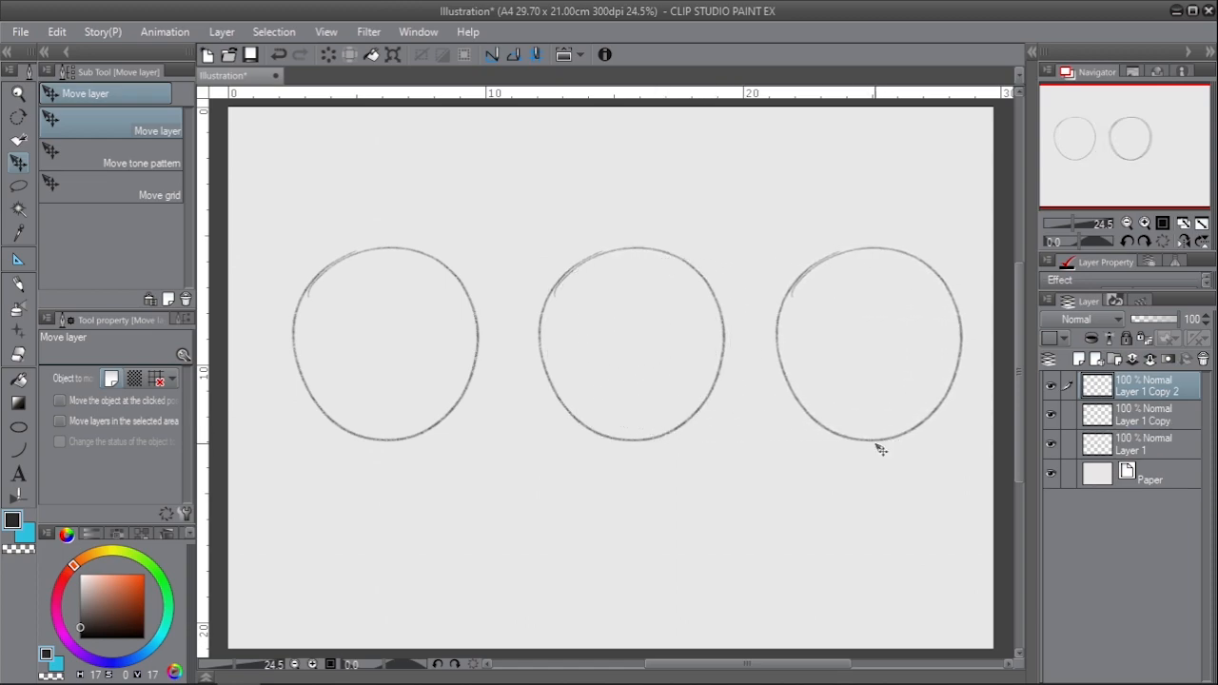
- Scale the three circle layers together down to 91%
{"action": "left_click", "coordinate": [1130, 447], "text": "shift"}
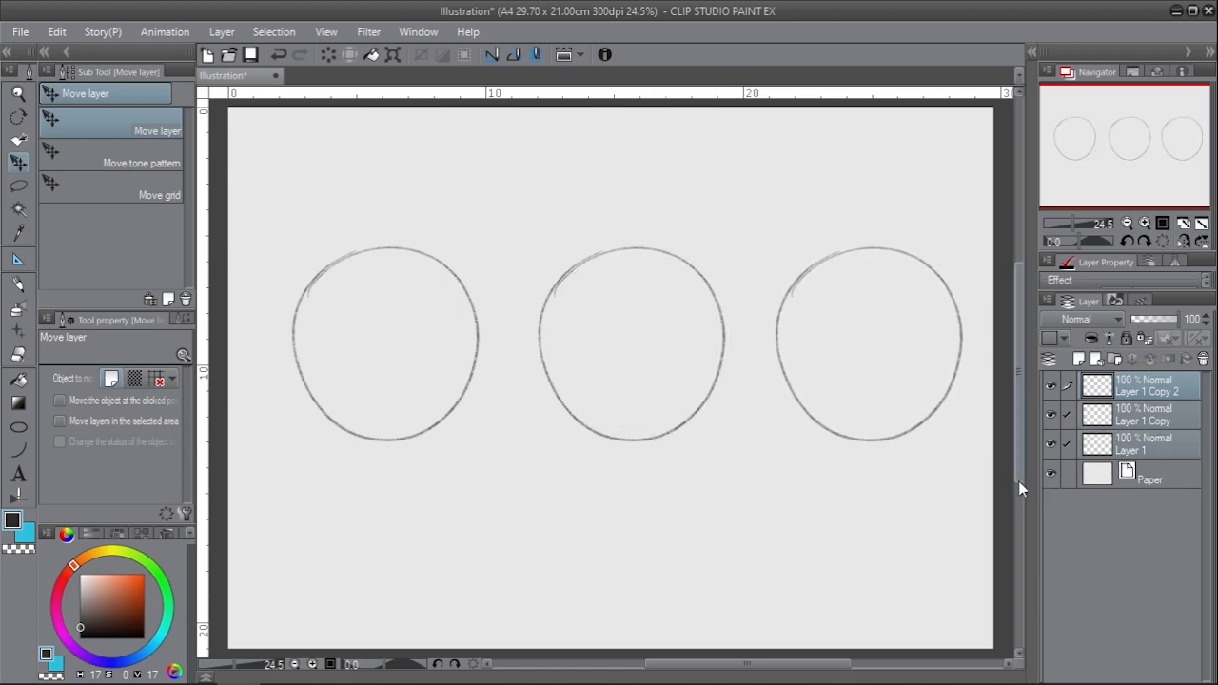
{"action": "key", "text": "ctrl+t"}
{"action": "left_click_drag", "start_coordinate": [966, 443], "coordinate": [905, 424]}
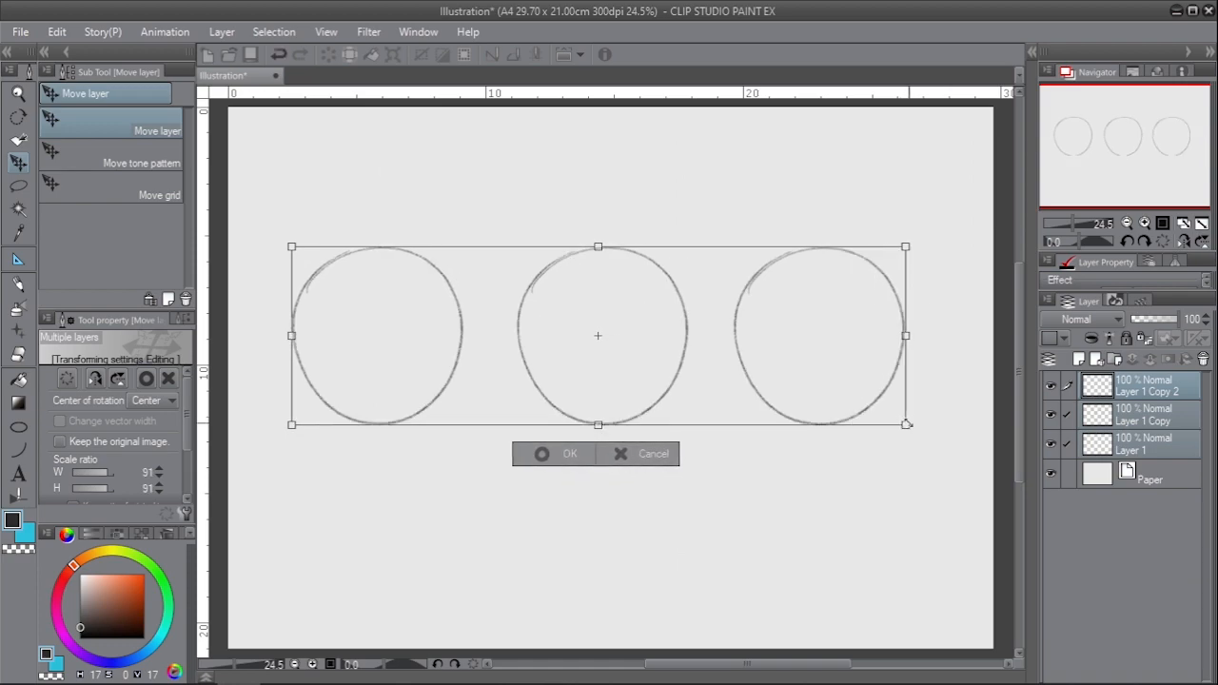
{"action": "left_click", "coordinate": [581, 461]}
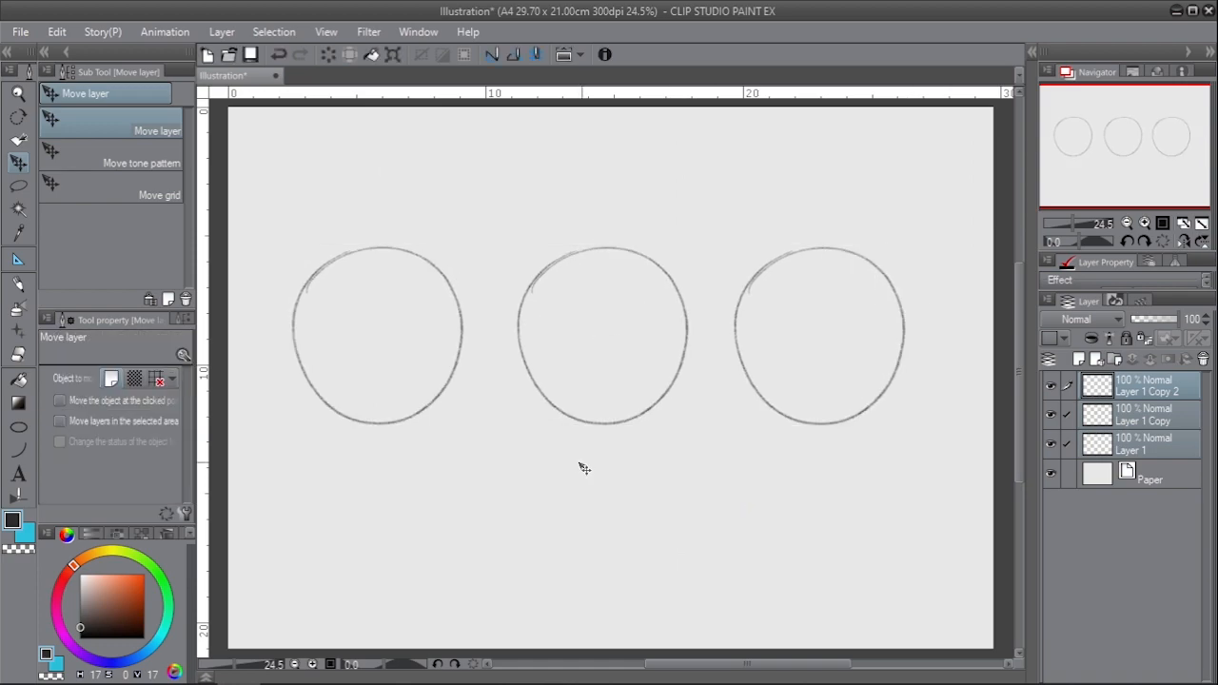
- Reposition the individual circle layers so the three circles are spaced evenly across the page
{"action": "left_click", "coordinate": [1126, 423]}
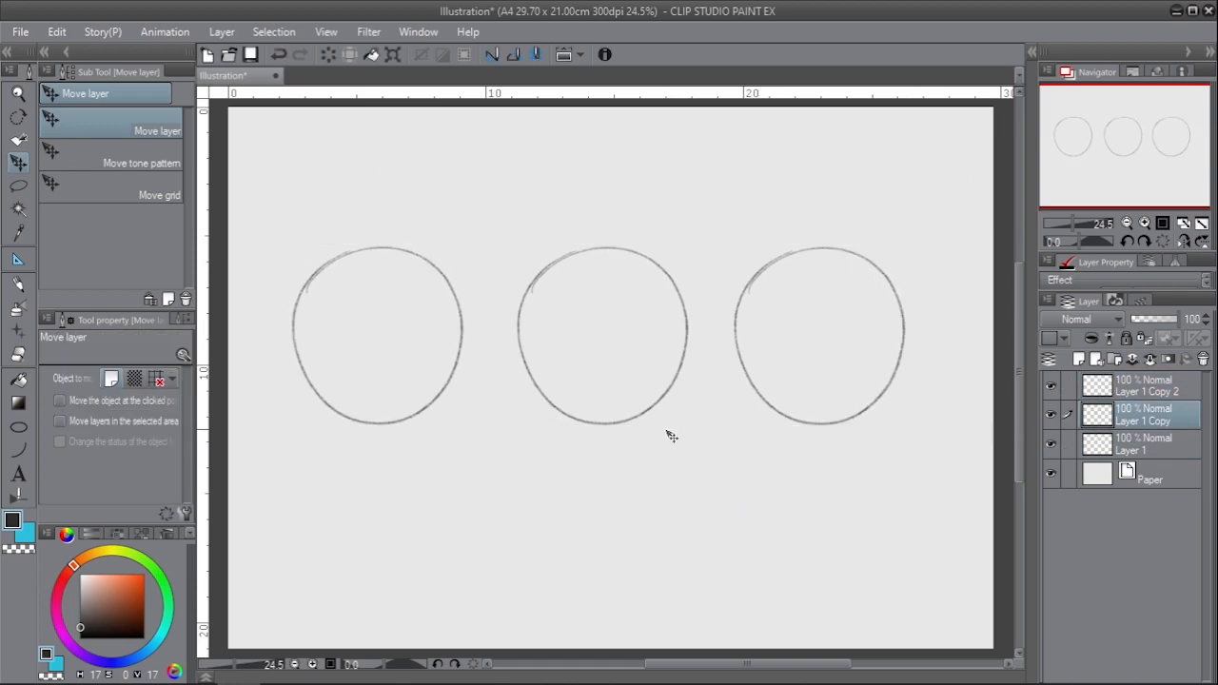
{"action": "left_click_drag", "start_coordinate": [655, 443], "coordinate": [688, 443]}
{"action": "left_click", "coordinate": [1140, 442]}
{"action": "mouse_move", "coordinate": [938, 453]}
{"action": "left_mouse_down"}
{"action": "mouse_move", "coordinate": [842, 467]}
{"action": "mouse_move", "coordinate": [921, 467]}
{"action": "left_mouse_up"}
{"action": "left_click", "coordinate": [1150, 394]}
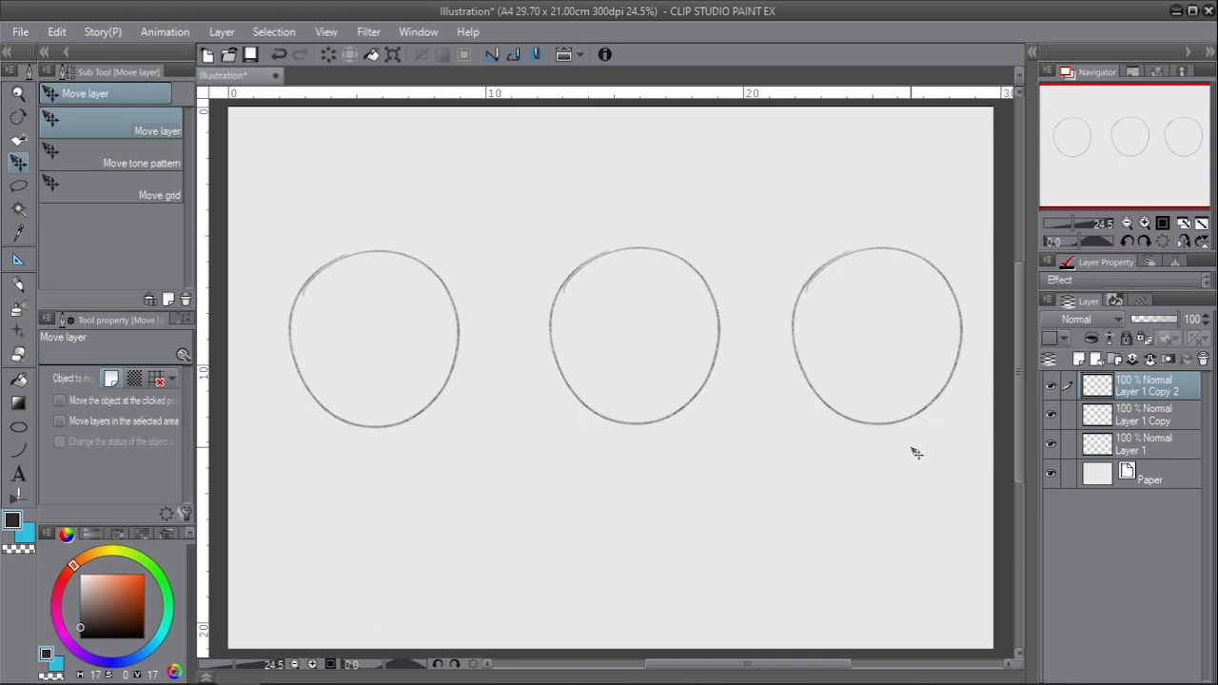
{"action": "left_click", "coordinate": [1132, 418]}
{"action": "left_click_drag", "start_coordinate": [748, 489], "coordinate": [748, 473]}
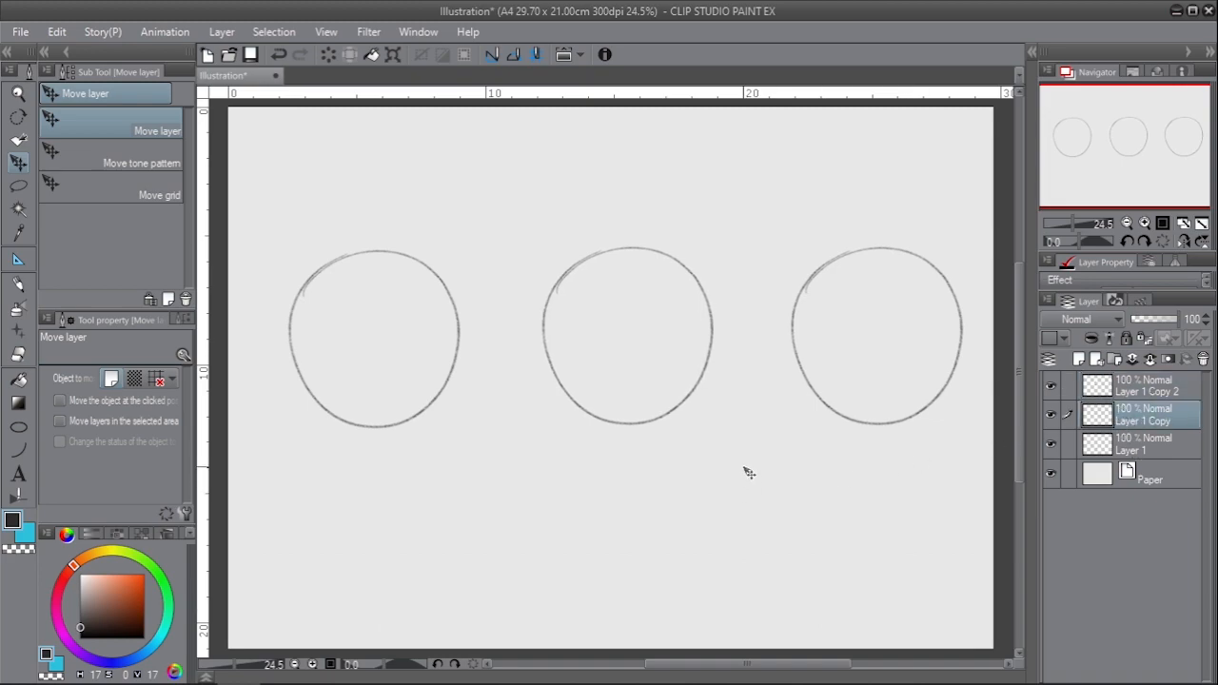
- On Layer 1, handwrite the labels "Depan", "3/4" and "samping" above the three circles with a size 12 pencil
{"action": "left_click", "coordinate": [1133, 440]}
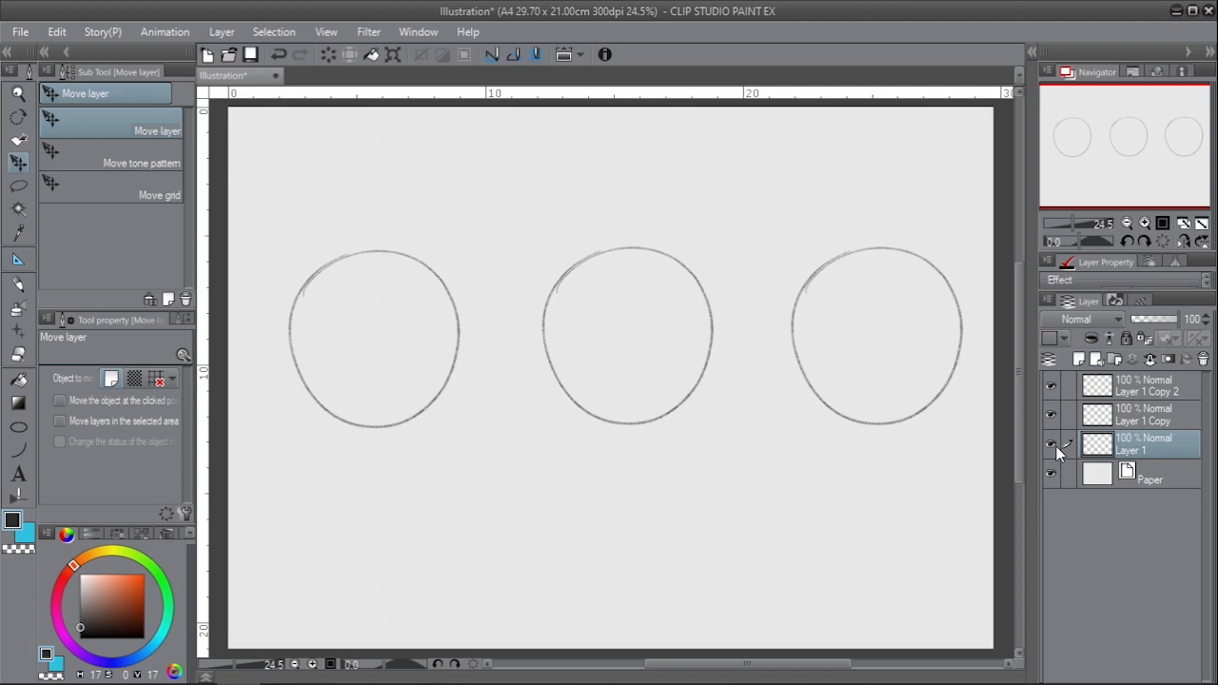
{"action": "key", "text": "p"}
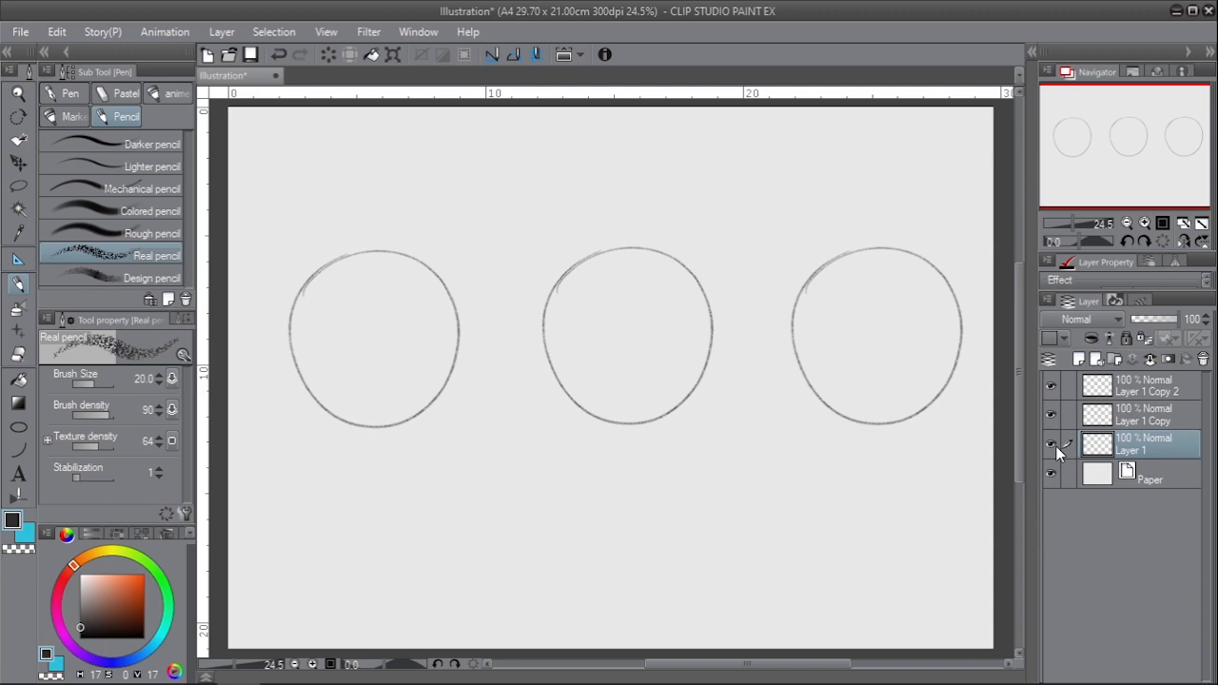
{"action": "left_click", "coordinate": [1053, 447]}
{"action": "left_click", "coordinate": [1052, 447]}
{"action": "key", "text": "bracketleft"}
{"action": "key", "text": "bracketleft"}
{"action": "key", "text": "bracketleft"}
{"action": "left_click_drag", "start_coordinate": [357, 227], "coordinate": [402, 229]}
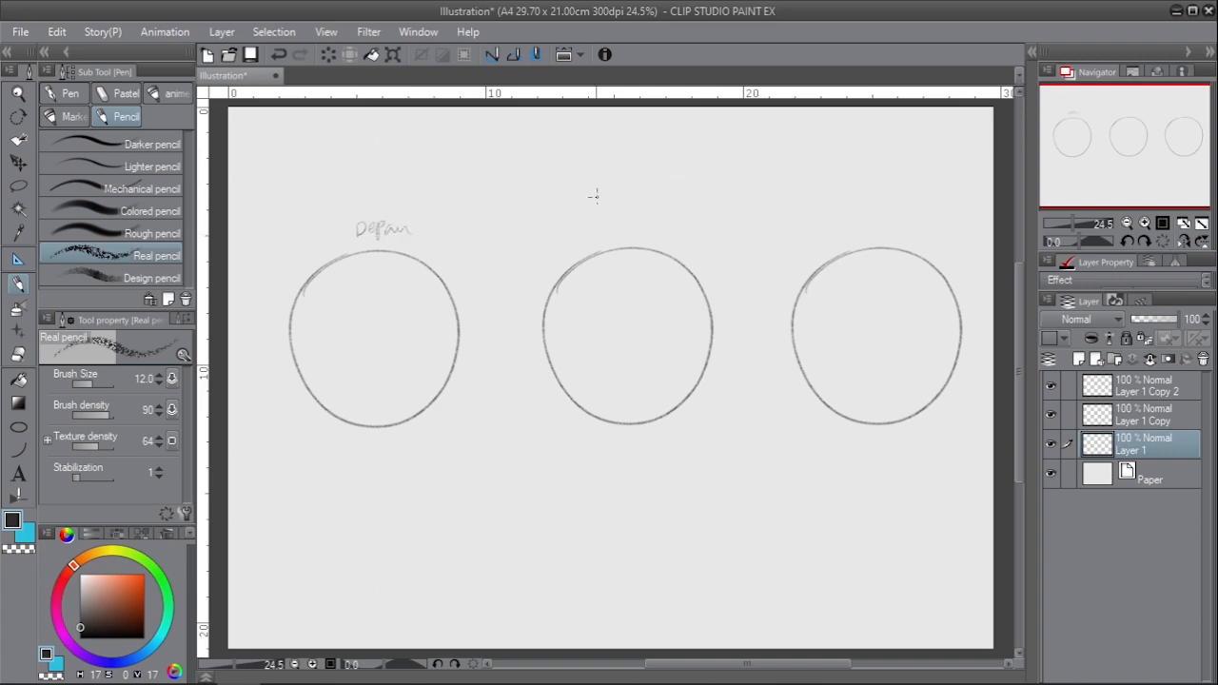
{"action": "left_click_drag", "start_coordinate": [607, 215], "coordinate": [620, 229]}
{"action": "left_click_drag", "start_coordinate": [635, 213], "coordinate": [640, 231]}
{"action": "mouse_move", "coordinate": [861, 215]}
{"action": "left_mouse_down"}
{"action": "mouse_move", "coordinate": [927, 223]}
{"action": "mouse_move", "coordinate": [923, 236]}
{"action": "left_mouse_up"}
- Sketch a vertical centre line through the Depan circle, extending below it, with the pencil at size 15
{"action": "key", "text": "bracketright"}
{"action": "left_click_drag", "start_coordinate": [454, 402], "coordinate": [502, 425]}
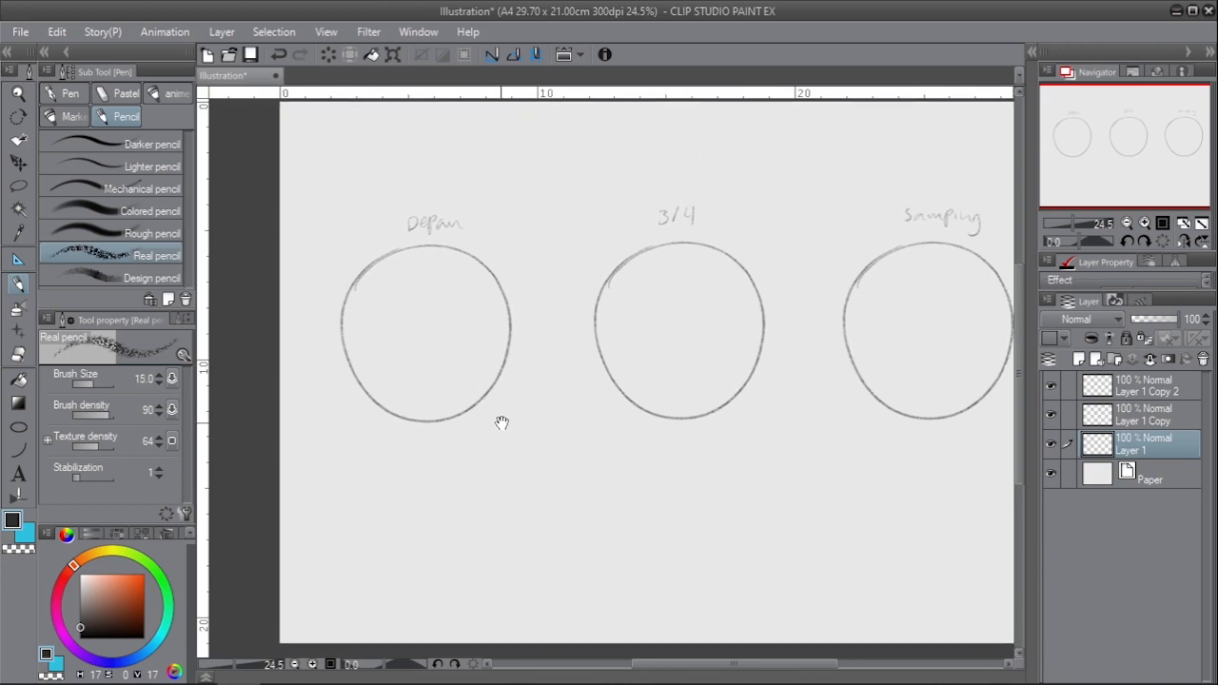
{"action": "scroll", "coordinate": [484, 390], "scroll_direction": "up", "scroll_amount": 5}
{"action": "scroll", "coordinate": [548, 454], "scroll_direction": "down", "scroll_amount": 2}
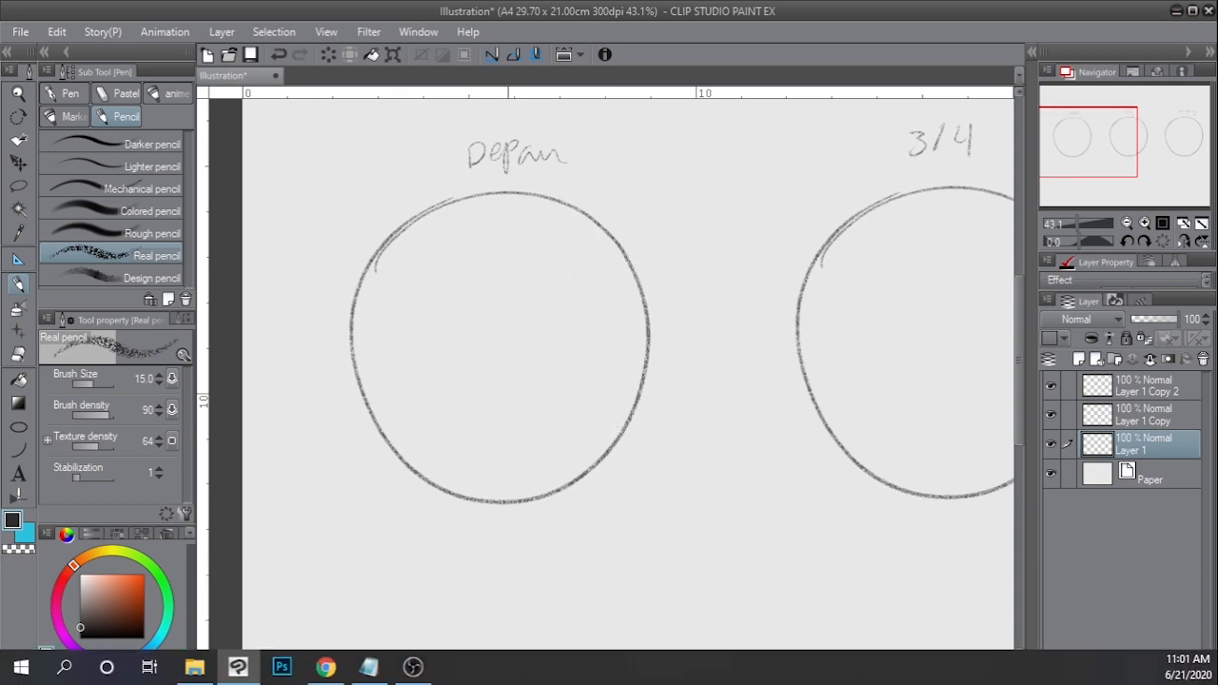
{"action": "left_click_drag", "start_coordinate": [501, 194], "coordinate": [504, 637]}
{"action": "key", "text": "ctrl+z"}
{"action": "key", "text": "ctrl+z"}
{"action": "left_click_drag", "start_coordinate": [501, 192], "coordinate": [491, 542]}
{"action": "left_click_drag", "start_coordinate": [495, 456], "coordinate": [501, 568]}
{"action": "key", "text": "ctrl+z"}
{"action": "left_click_drag", "start_coordinate": [495, 457], "coordinate": [499, 540]}
{"action": "left_click_drag", "start_coordinate": [500, 201], "coordinate": [500, 510]}
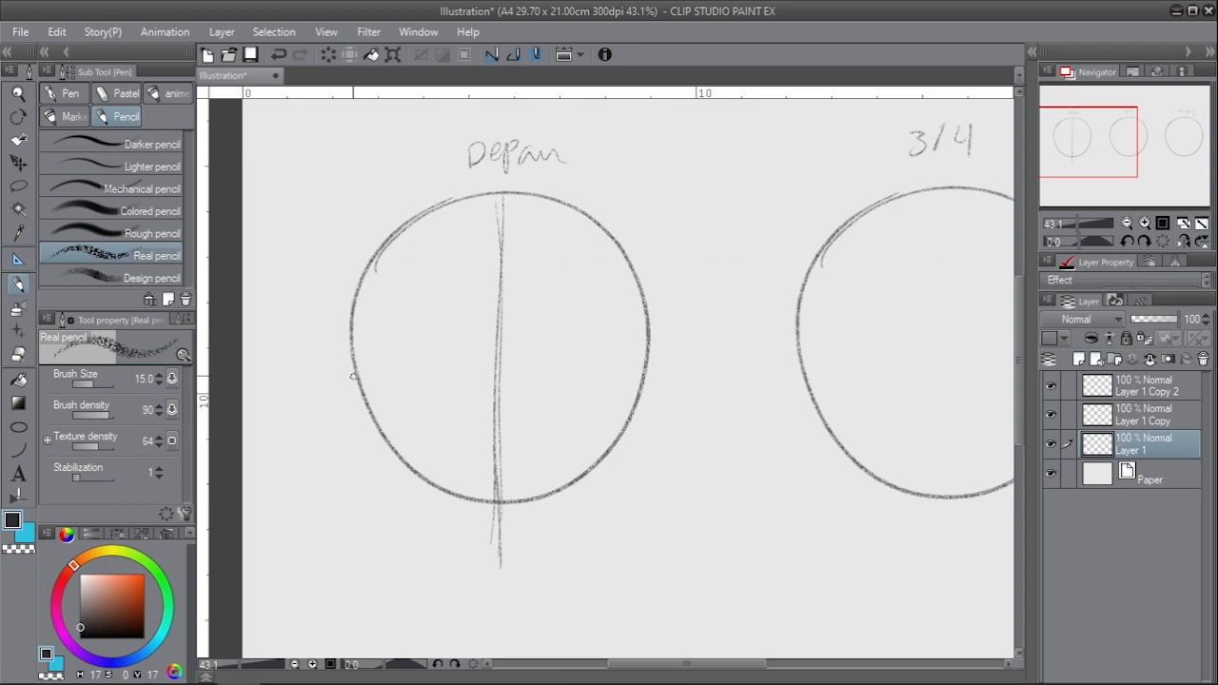
- Try to sketch a horizontal guide line across the lower half of the Depan circle
{"action": "left_click_drag", "start_coordinate": [349, 358], "coordinate": [654, 371]}
{"action": "key", "text": "ctrl+z"}
{"action": "left_click_drag", "start_coordinate": [350, 361], "coordinate": [652, 373]}
{"action": "key", "text": "ctrl+z"}
{"action": "left_click_drag", "start_coordinate": [350, 374], "coordinate": [633, 366]}
{"action": "left_click_drag", "start_coordinate": [361, 376], "coordinate": [645, 374]}
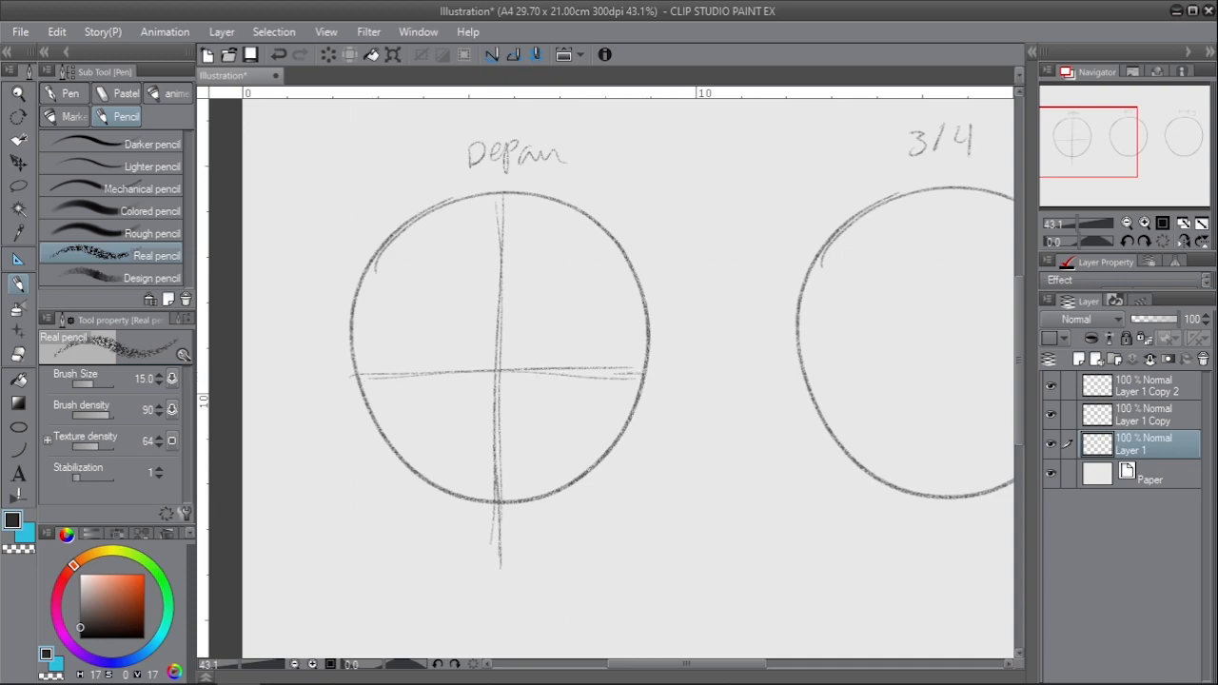
{"action": "left_click_drag", "start_coordinate": [352, 376], "coordinate": [645, 373]}
{"action": "key", "text": "ctrl+z"}
{"action": "key", "text": "ctrl+z"}
{"action": "key", "text": "ctrl+z"}
{"action": "key", "text": "ctrl+z"}
- Reinforce the vertical centre line of the Depan circle with another stroke
{"action": "mouse_move", "coordinate": [500, 187]}
{"action": "left_mouse_down"}
{"action": "mouse_move", "coordinate": [504, 585]}
{"action": "mouse_move", "coordinate": [502, 203]}
{"action": "mouse_move", "coordinate": [491, 549]}
{"action": "left_mouse_up"}
{"action": "key", "text": "ctrl+z"}
{"action": "key", "text": "ctrl+z"}
{"action": "key", "text": "ctrl+z"}
{"action": "left_click_drag", "start_coordinate": [502, 194], "coordinate": [492, 527]}
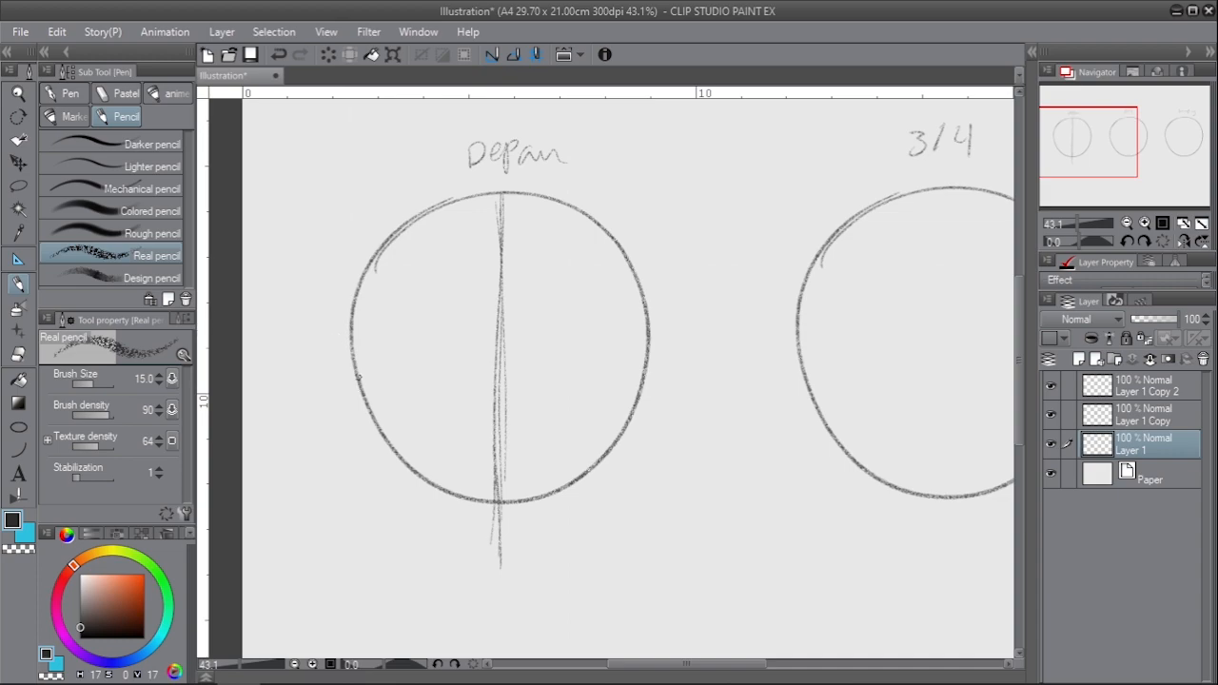
- Sketch inward-slanting cheek lines running down from both sides of the Depan circle
{"action": "left_click_drag", "start_coordinate": [350, 329], "coordinate": [379, 487]}
{"action": "left_click_drag", "start_coordinate": [354, 369], "coordinate": [388, 518]}
{"action": "left_click_drag", "start_coordinate": [644, 365], "coordinate": [603, 518]}
{"action": "key", "text": "ctrl+z"}
{"action": "left_click_drag", "start_coordinate": [646, 329], "coordinate": [636, 560]}
{"action": "key", "text": "ctrl+z"}
{"action": "left_click_drag", "start_coordinate": [644, 303], "coordinate": [631, 537]}
{"action": "key", "text": "ctrl+z"}
{"action": "key", "text": "ctrl+z"}
{"action": "left_click_drag", "start_coordinate": [649, 348], "coordinate": [610, 522]}
{"action": "left_click_drag", "start_coordinate": [632, 381], "coordinate": [609, 521]}
{"action": "left_click_drag", "start_coordinate": [350, 354], "coordinate": [388, 513]}
{"action": "left_click_drag", "start_coordinate": [373, 444], "coordinate": [388, 515]}
- Try to sketch a horizontal line joining the lower ends of the Depan head's cheek lines
{"action": "scroll", "coordinate": [565, 454], "scroll_direction": "down", "scroll_amount": 1}
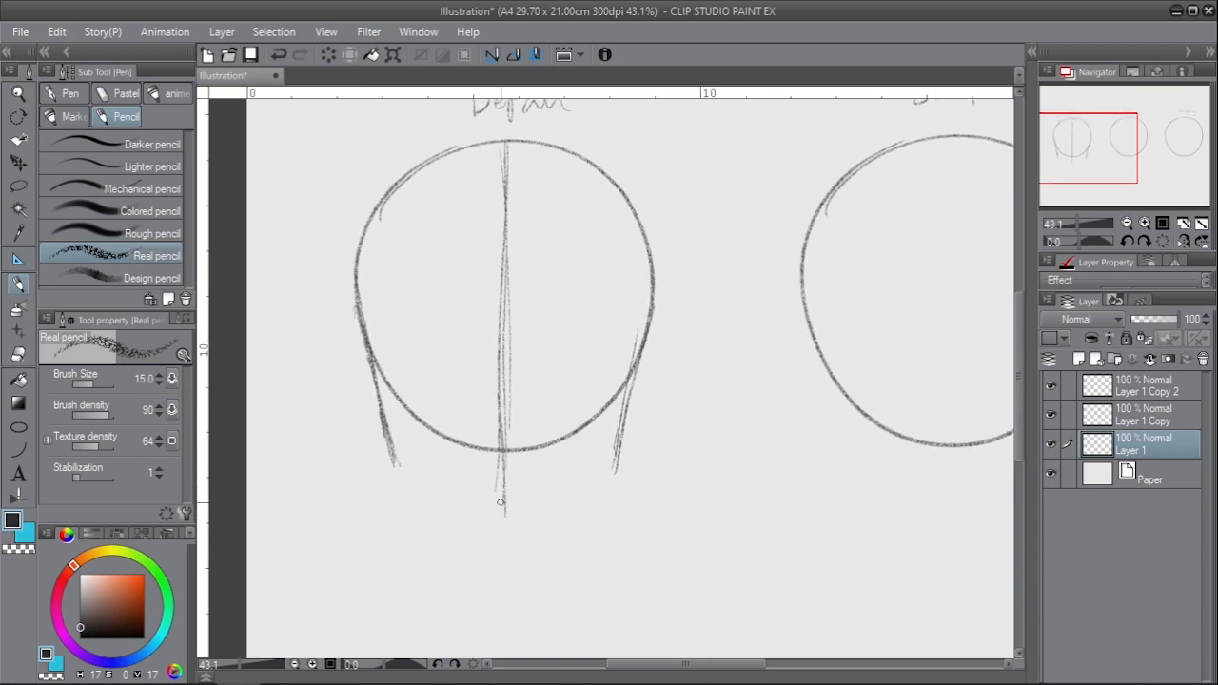
{"action": "left_click_drag", "start_coordinate": [394, 447], "coordinate": [602, 458]}
{"action": "key", "text": "ctrl+z"}
{"action": "left_click_drag", "start_coordinate": [392, 447], "coordinate": [578, 453]}
{"action": "key", "text": "ctrl+z"}
{"action": "left_click_drag", "start_coordinate": [403, 466], "coordinate": [622, 468]}
{"action": "key", "text": "ctrl+z"}
- Darken the lower ends of both cheek lines on the Depan head
{"action": "scroll", "coordinate": [558, 429], "scroll_direction": "down", "scroll_amount": 1}
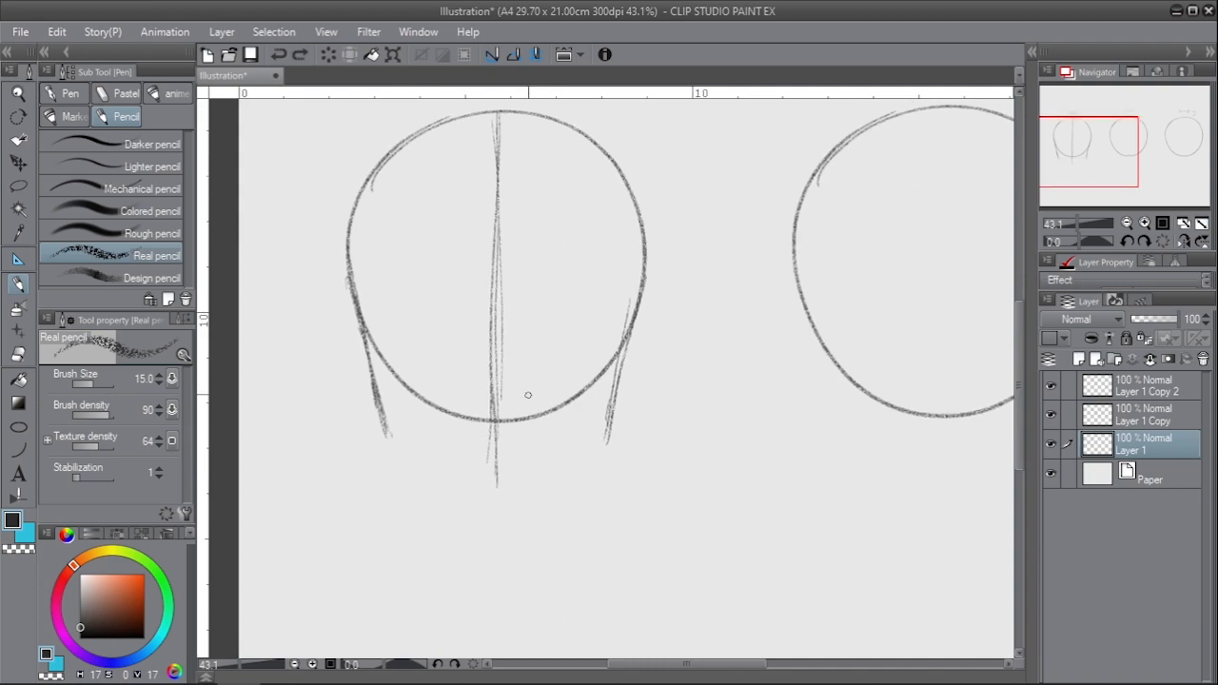
{"action": "left_click_drag", "start_coordinate": [371, 355], "coordinate": [385, 430]}
{"action": "key", "text": "ctrl+z"}
{"action": "key", "text": "ctrl+y"}
{"action": "key", "text": "ctrl+z"}
{"action": "key", "text": "ctrl+y"}
{"action": "left_click_drag", "start_coordinate": [614, 410], "coordinate": [604, 447]}
- Sketch two slanted jaw lines from the cheek ends to a chin point on the Depan head's centre line
{"action": "left_click_drag", "start_coordinate": [389, 441], "coordinate": [485, 492]}
{"action": "key", "text": "ctrl+z"}
{"action": "mouse_move", "coordinate": [389, 440]}
{"action": "left_mouse_down"}
{"action": "mouse_move", "coordinate": [501, 497]}
{"action": "mouse_move", "coordinate": [607, 444]}
{"action": "left_mouse_up"}
{"action": "key", "text": "ctrl+z"}
{"action": "left_click_drag", "start_coordinate": [499, 497], "coordinate": [606, 446]}
{"action": "left_click_drag", "start_coordinate": [514, 490], "coordinate": [610, 437]}
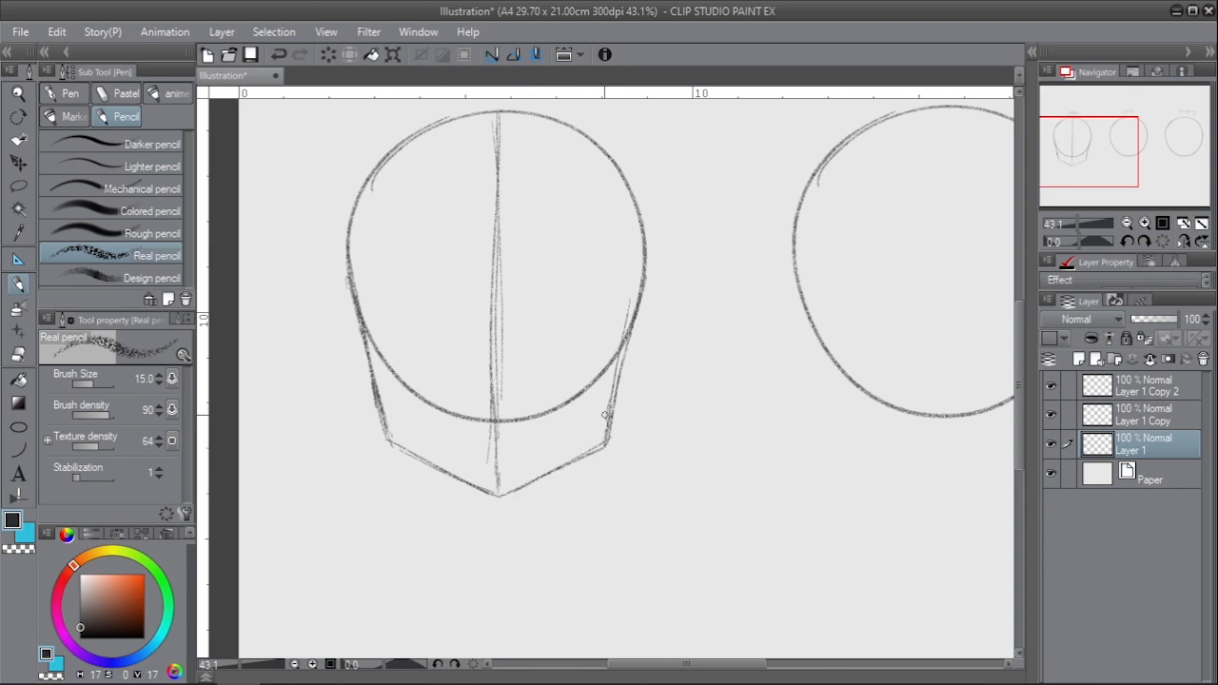
{"action": "left_click_drag", "start_coordinate": [632, 320], "coordinate": [607, 447]}
- Sketch a horizontal eye line between the Depan head's cheek lines, in the lower part of the circle
{"action": "left_click_drag", "start_coordinate": [362, 322], "coordinate": [628, 328]}
{"action": "key", "text": "ctrl+z"}
{"action": "left_click", "coordinate": [490, 311]}
{"action": "key", "text": "ctrl+z"}
{"action": "left_click_drag", "start_coordinate": [359, 316], "coordinate": [624, 319]}
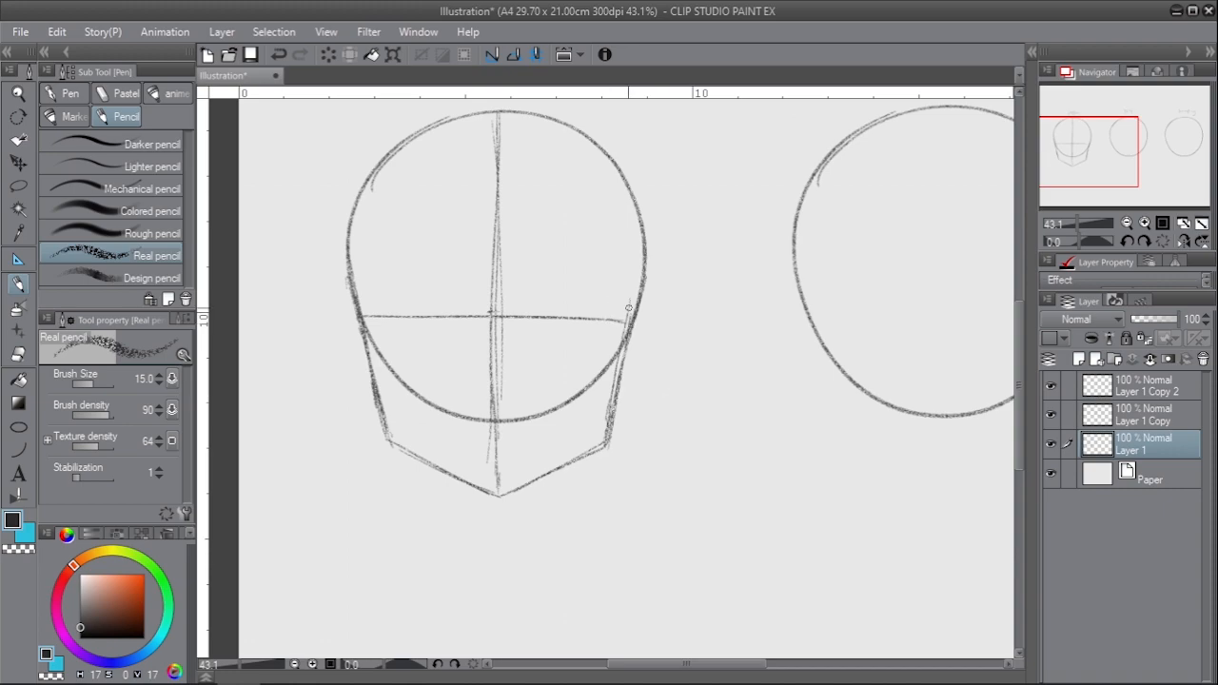
- Sketch the right-hand ear of the Depan head, hanging down from the end of the eye line
{"action": "mouse_move", "coordinate": [610, 316]}
{"action": "left_mouse_down"}
{"action": "mouse_move", "coordinate": [632, 323]}
{"action": "mouse_move", "coordinate": [662, 306]}
{"action": "mouse_move", "coordinate": [650, 369]}
{"action": "mouse_move", "coordinate": [639, 327]}
{"action": "mouse_move", "coordinate": [666, 318]}
{"action": "mouse_move", "coordinate": [625, 376]}
{"action": "mouse_move", "coordinate": [651, 306]}
{"action": "mouse_move", "coordinate": [623, 378]}
{"action": "left_mouse_up"}
{"action": "key", "text": "ctrl+z"}
{"action": "key", "text": "ctrl+z"}
{"action": "key", "text": "ctrl+z"}
{"action": "key", "text": "ctrl+z"}
{"action": "key", "text": "ctrl+z"}
{"action": "key", "text": "ctrl+z"}
{"action": "key", "text": "ctrl+z"}
{"action": "mouse_move", "coordinate": [629, 314]}
{"action": "left_mouse_down"}
{"action": "mouse_move", "coordinate": [658, 354]}
{"action": "mouse_move", "coordinate": [641, 353]}
{"action": "mouse_move", "coordinate": [618, 394]}
{"action": "left_mouse_up"}
{"action": "key", "text": "ctrl+z"}
- Sketch the matching left-hand ear of the Depan head from the other end of the eye line
{"action": "mouse_move", "coordinate": [360, 324]}
{"action": "left_mouse_down"}
{"action": "mouse_move", "coordinate": [333, 320]}
{"action": "mouse_move", "coordinate": [392, 391]}
{"action": "left_mouse_up"}
{"action": "key", "text": "ctrl+z"}
{"action": "left_click_drag", "start_coordinate": [359, 323], "coordinate": [373, 398]}
{"action": "key", "text": "ctrl+z"}
{"action": "mouse_move", "coordinate": [362, 320]}
{"action": "left_mouse_down"}
{"action": "mouse_move", "coordinate": [335, 313]}
{"action": "mouse_move", "coordinate": [369, 381]}
{"action": "left_mouse_up"}
{"action": "key", "text": "ctrl+z"}
{"action": "mouse_move", "coordinate": [360, 322]}
{"action": "left_mouse_down"}
{"action": "mouse_move", "coordinate": [344, 314]}
{"action": "mouse_move", "coordinate": [373, 396]}
{"action": "left_mouse_up"}
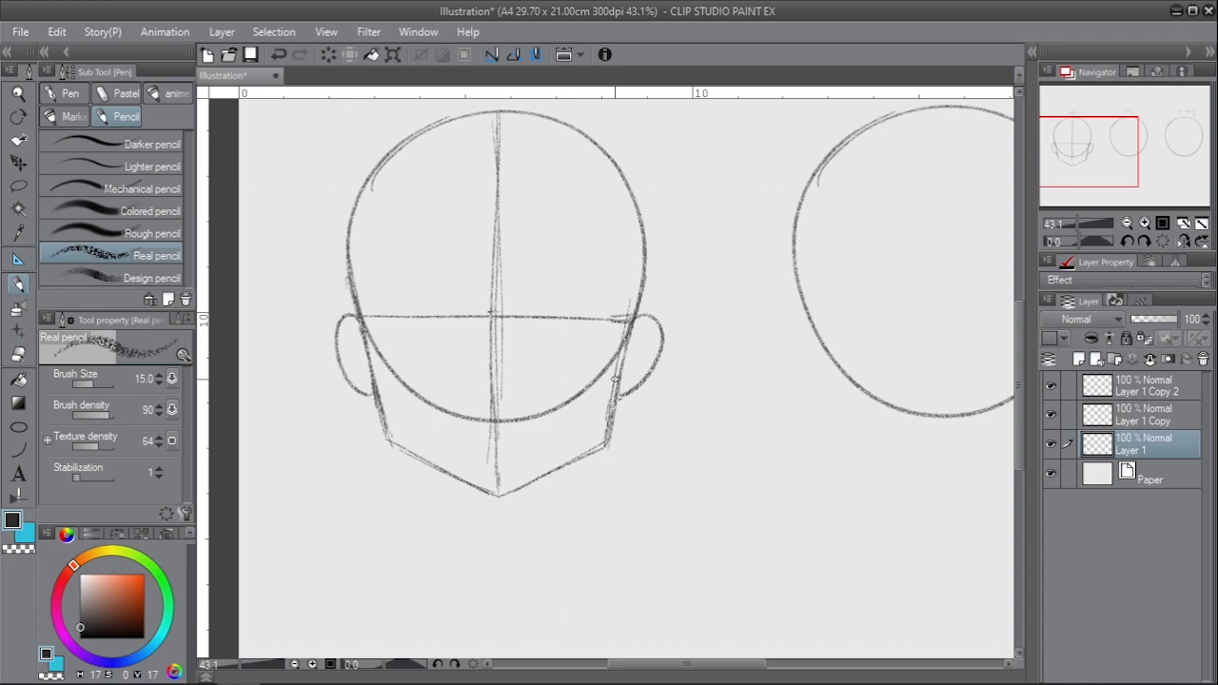
- Sketch a horizontal nose line joining the bottoms of the Depan head's two ears
{"action": "mouse_move", "coordinate": [377, 401]}
{"action": "left_mouse_down"}
{"action": "mouse_move", "coordinate": [613, 405]}
{"action": "mouse_move", "coordinate": [597, 400]}
{"action": "mouse_move", "coordinate": [637, 394]}
{"action": "left_mouse_up"}
{"action": "key", "text": "ctrl+z"}
{"action": "key", "text": "ctrl+z"}
{"action": "key", "text": "ctrl+z"}
{"action": "left_click_drag", "start_coordinate": [371, 396], "coordinate": [628, 401]}
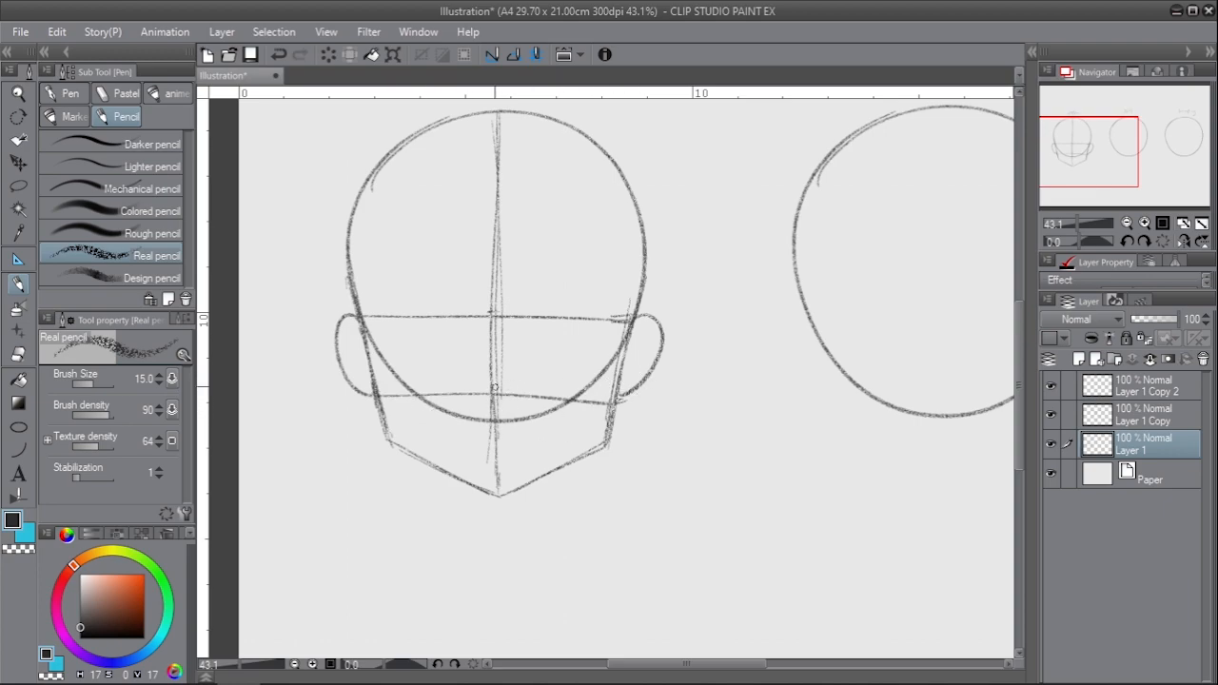
- Mark the nose with small dark strokes where the nose line crosses the Depan head's centre line
{"action": "key", "text": "ctrl+z"}
{"action": "left_click_drag", "start_coordinate": [495, 391], "coordinate": [493, 390]}
{"action": "key", "text": "ctrl+z"}
{"action": "left_click_drag", "start_coordinate": [370, 397], "coordinate": [408, 400]}
{"action": "key", "text": "ctrl+z"}
{"action": "left_click_drag", "start_coordinate": [495, 383], "coordinate": [500, 392]}
{"action": "left_click_drag", "start_coordinate": [502, 387], "coordinate": [500, 398]}
- On Layer 1 Copy, sketch a vertical face centre line toward the left side of the 3/4 circle, extending below it
{"action": "scroll", "coordinate": [694, 429], "scroll_direction": "down", "scroll_amount": 3}
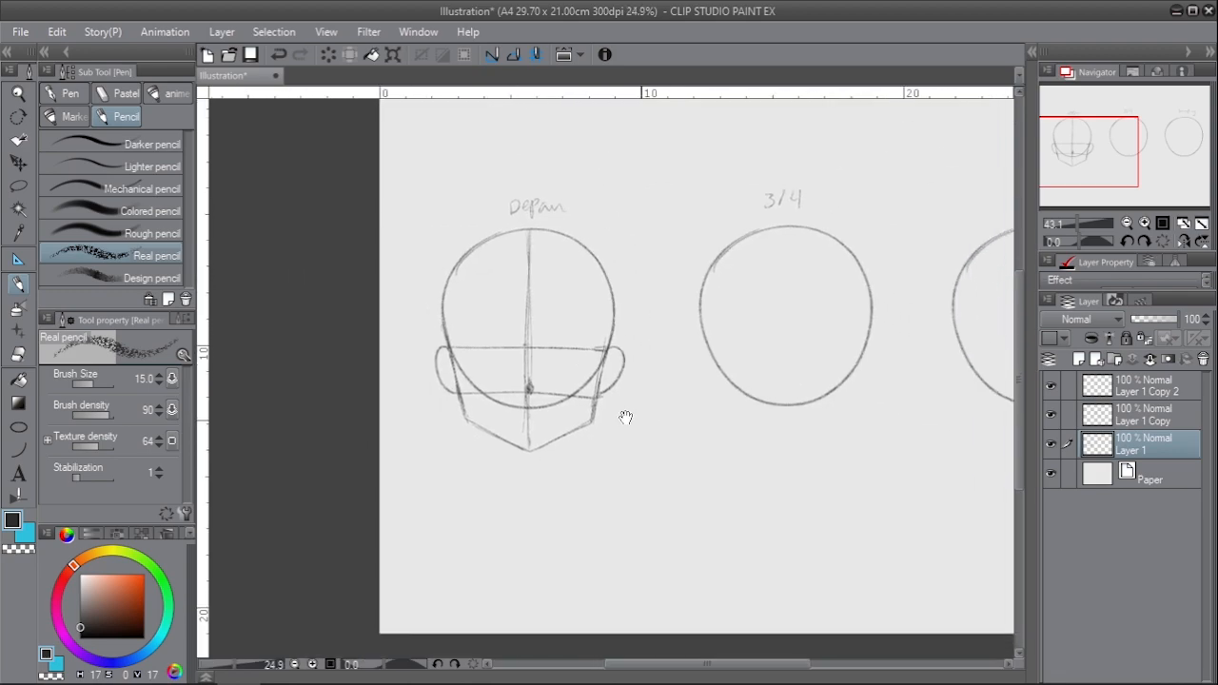
{"action": "left_click_drag", "start_coordinate": [616, 429], "coordinate": [526, 433]}
{"action": "scroll", "coordinate": [549, 467], "scroll_direction": "up", "scroll_amount": 3}
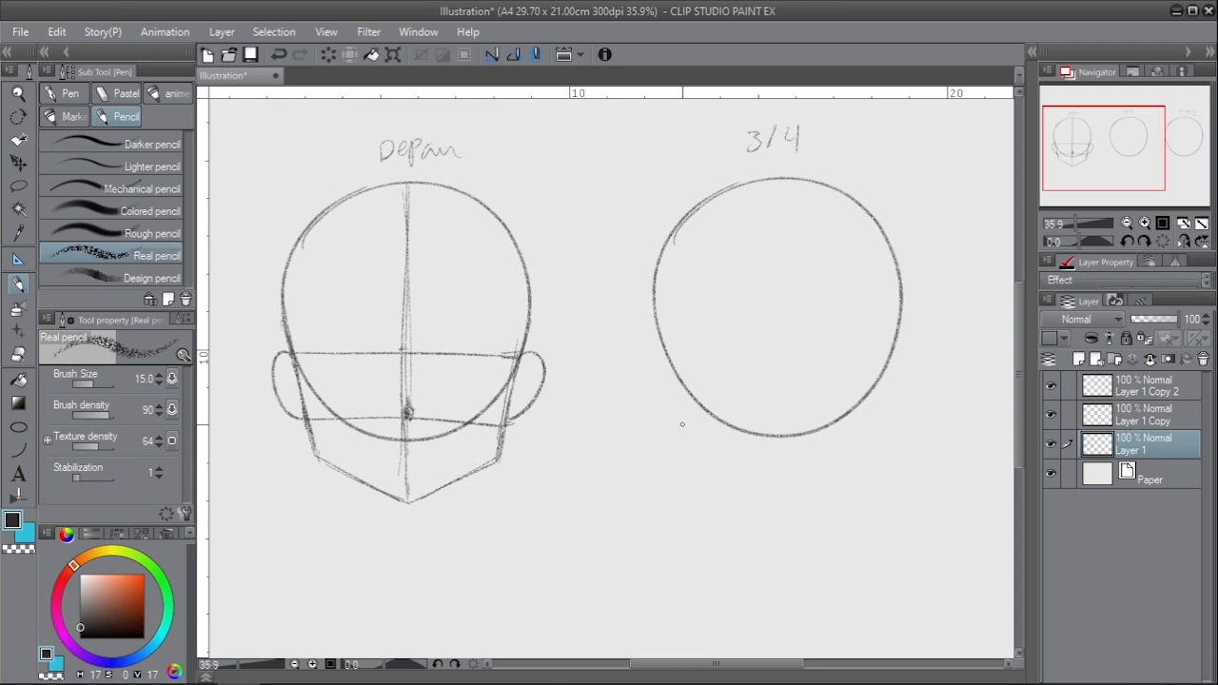
{"action": "left_click_drag", "start_coordinate": [682, 500], "coordinate": [672, 510]}
{"action": "mouse_move", "coordinate": [745, 477]}
{"action": "left_mouse_down"}
{"action": "mouse_move", "coordinate": [712, 470]}
{"action": "mouse_move", "coordinate": [715, 489]}
{"action": "mouse_move", "coordinate": [690, 489]}
{"action": "left_mouse_up"}
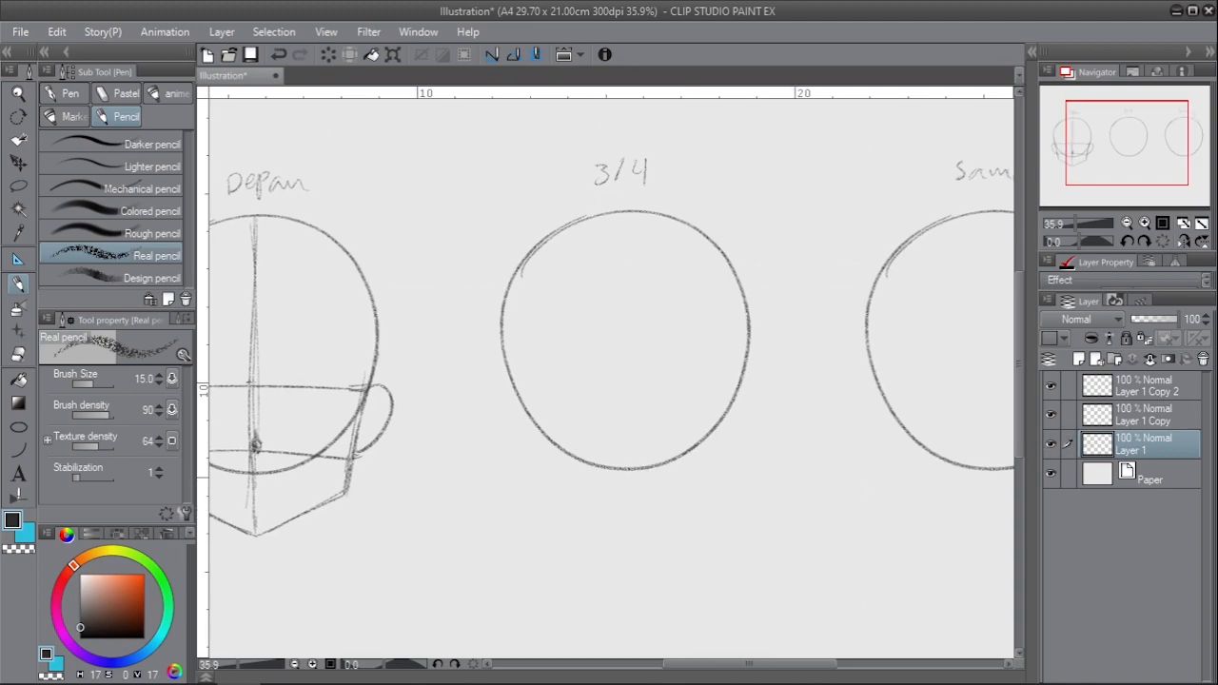
{"action": "left_click", "coordinate": [1058, 425]}
{"action": "left_click", "coordinate": [1049, 417]}
{"action": "left_click", "coordinate": [1049, 417]}
{"action": "left_click_drag", "start_coordinate": [693, 408], "coordinate": [624, 409]}
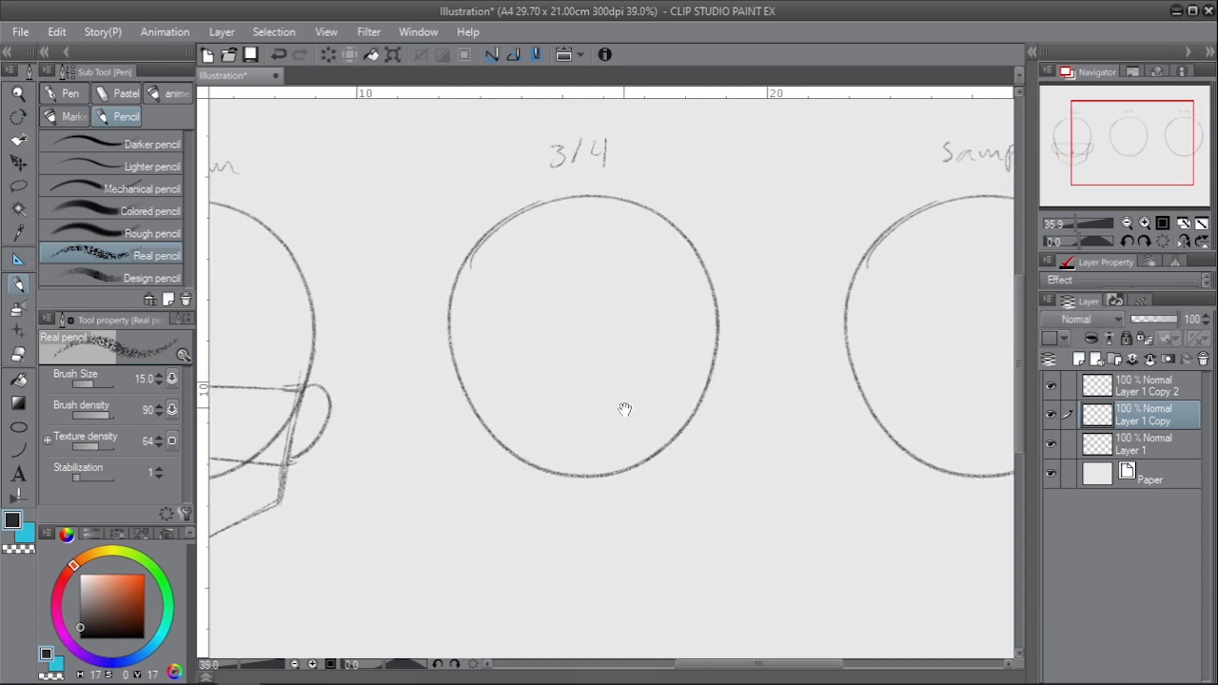
{"action": "left_click_drag", "start_coordinate": [577, 210], "coordinate": [578, 556]}
{"action": "key", "text": "ctrl+z"}
{"action": "left_click_drag", "start_coordinate": [504, 236], "coordinate": [507, 538]}
{"action": "key", "text": "ctrl+z"}
{"action": "left_click_drag", "start_coordinate": [504, 262], "coordinate": [512, 559]}
{"action": "key", "text": "ctrl+z"}
{"action": "left_click_drag", "start_coordinate": [494, 258], "coordinate": [502, 541]}
{"action": "key", "text": "ctrl+z"}
{"action": "left_click_drag", "start_coordinate": [494, 243], "coordinate": [502, 514]}
{"action": "key", "text": "ctrl+z"}
{"action": "left_click_drag", "start_coordinate": [494, 261], "coordinate": [501, 550]}
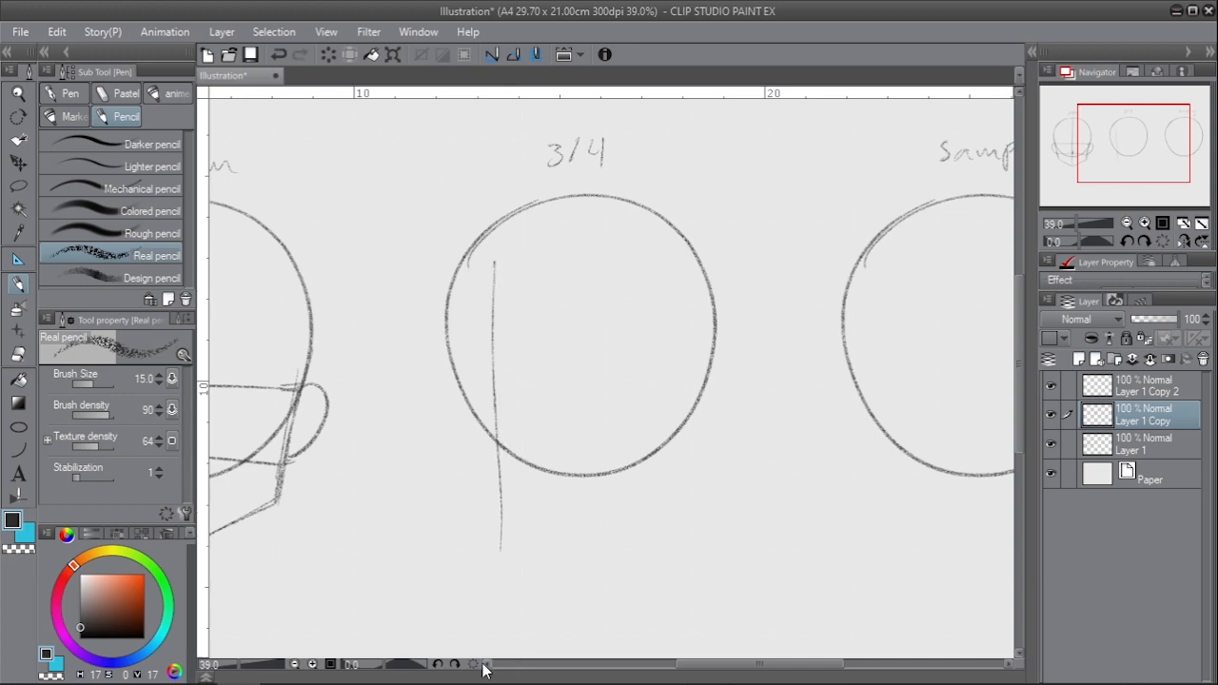
{"action": "left_click_drag", "start_coordinate": [496, 291], "coordinate": [502, 571]}
{"action": "key", "text": "ctrl+z"}
- Sketch an inward-slanting cheek line down from the left edge of the 3/4 circle and darken it
{"action": "mouse_move", "coordinate": [495, 281]}
{"action": "left_mouse_down"}
{"action": "mouse_move", "coordinate": [502, 521]}
{"action": "mouse_move", "coordinate": [497, 372]}
{"action": "mouse_move", "coordinate": [468, 405]}
{"action": "left_mouse_up"}
{"action": "key", "text": "ctrl+z"}
{"action": "left_click_drag", "start_coordinate": [454, 323], "coordinate": [470, 460]}
{"action": "key", "text": "ctrl+z"}
{"action": "left_click_drag", "start_coordinate": [451, 322], "coordinate": [470, 456]}
{"action": "left_click_drag", "start_coordinate": [453, 348], "coordinate": [471, 462]}
{"action": "left_click_drag", "start_coordinate": [450, 326], "coordinate": [471, 457]}
{"action": "left_click_drag", "start_coordinate": [458, 365], "coordinate": [469, 449]}
- Sketch a light horizontal guide line joining the two jaw corners of the Depan head
{"action": "left_click_drag", "start_coordinate": [476, 400], "coordinate": [543, 389]}
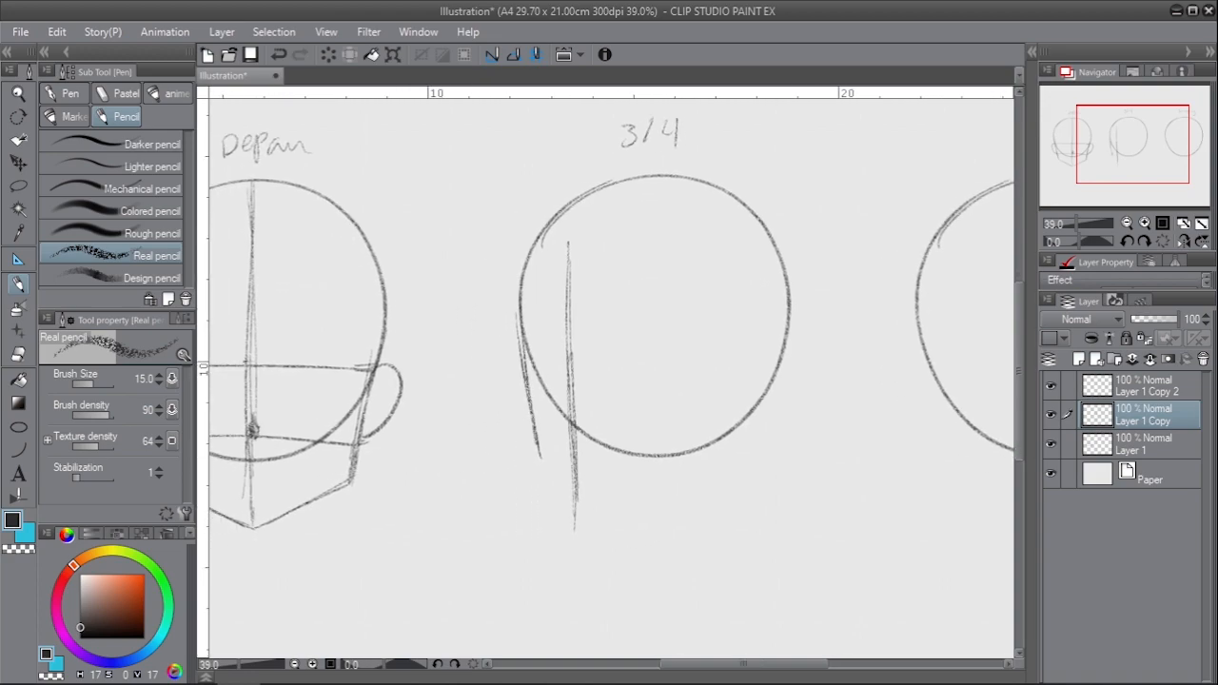
{"action": "left_click_drag", "start_coordinate": [340, 463], "coordinate": [466, 471]}
{"action": "left_click_drag", "start_coordinate": [279, 486], "coordinate": [474, 491]}
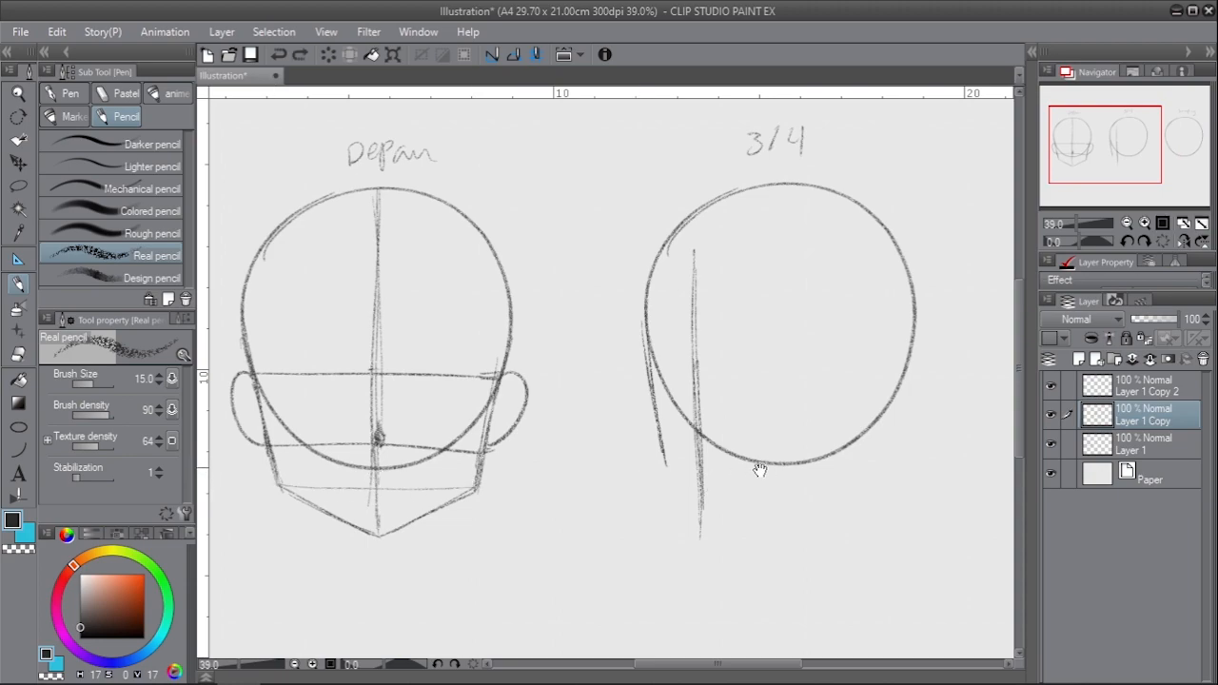
- Darken the 3/4 head's cheek line and sketch a slanted jaw line from its lower end to the chin
{"action": "left_click_drag", "start_coordinate": [764, 469], "coordinate": [602, 476]}
{"action": "left_click_drag", "start_coordinate": [510, 478], "coordinate": [671, 485]}
{"action": "key", "text": "ctrl+z"}
{"action": "key", "text": "ctrl+z"}
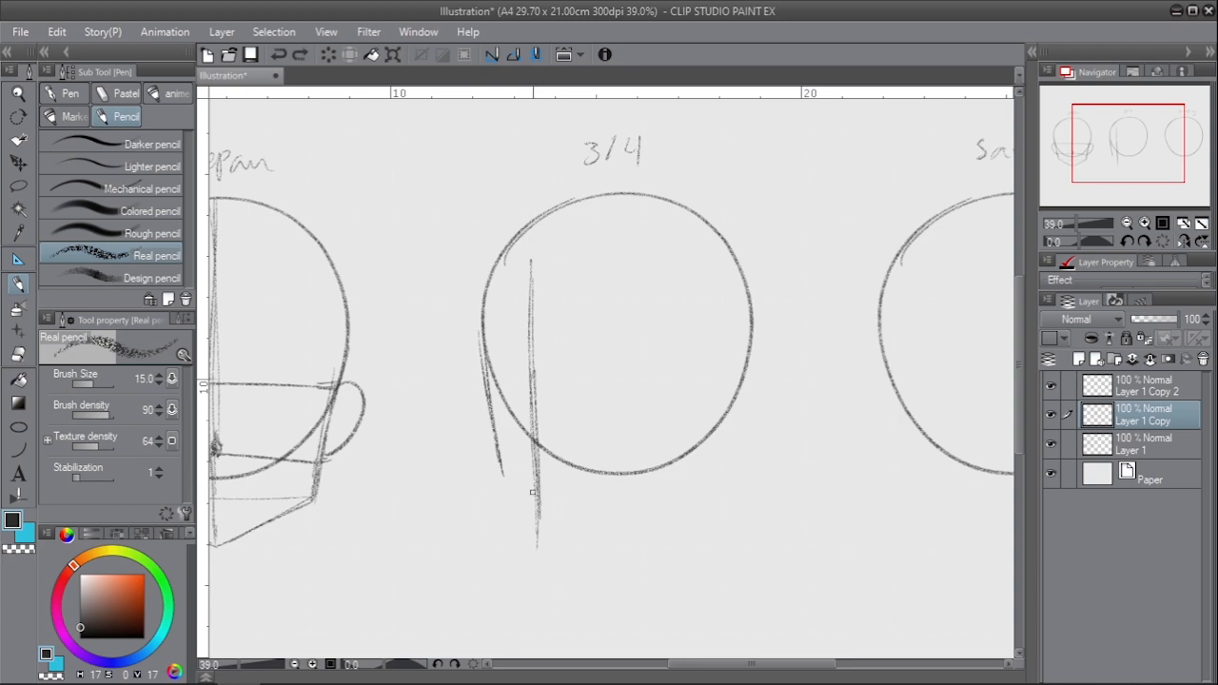
{"action": "left_click_drag", "start_coordinate": [497, 448], "coordinate": [508, 495]}
{"action": "mouse_move", "coordinate": [486, 366]}
{"action": "left_mouse_down"}
{"action": "mouse_move", "coordinate": [506, 486]}
{"action": "mouse_move", "coordinate": [540, 539]}
{"action": "mouse_move", "coordinate": [524, 514]}
{"action": "left_mouse_up"}
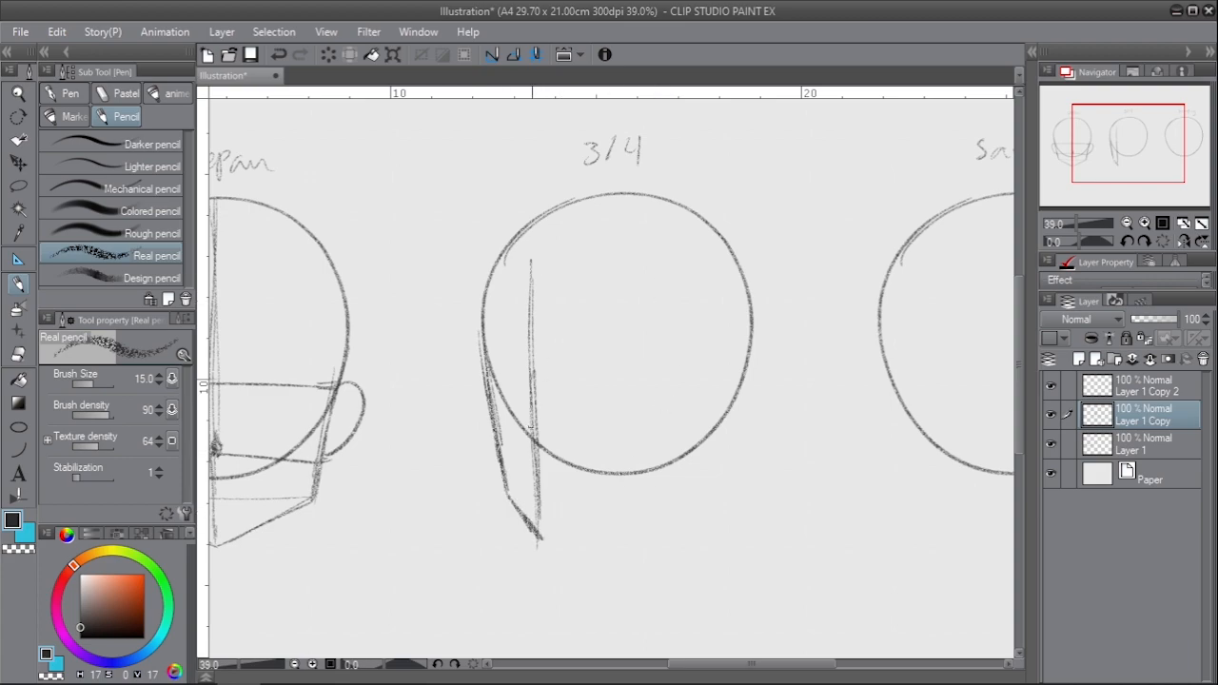
- Curve the 3/4 face centre line up to the top of the circle and sketch a side-plane arc descending from there
{"action": "mouse_move", "coordinate": [538, 447]}
{"action": "left_mouse_down"}
{"action": "mouse_move", "coordinate": [525, 276]}
{"action": "mouse_move", "coordinate": [589, 199]}
{"action": "mouse_move", "coordinate": [531, 333]}
{"action": "left_mouse_up"}
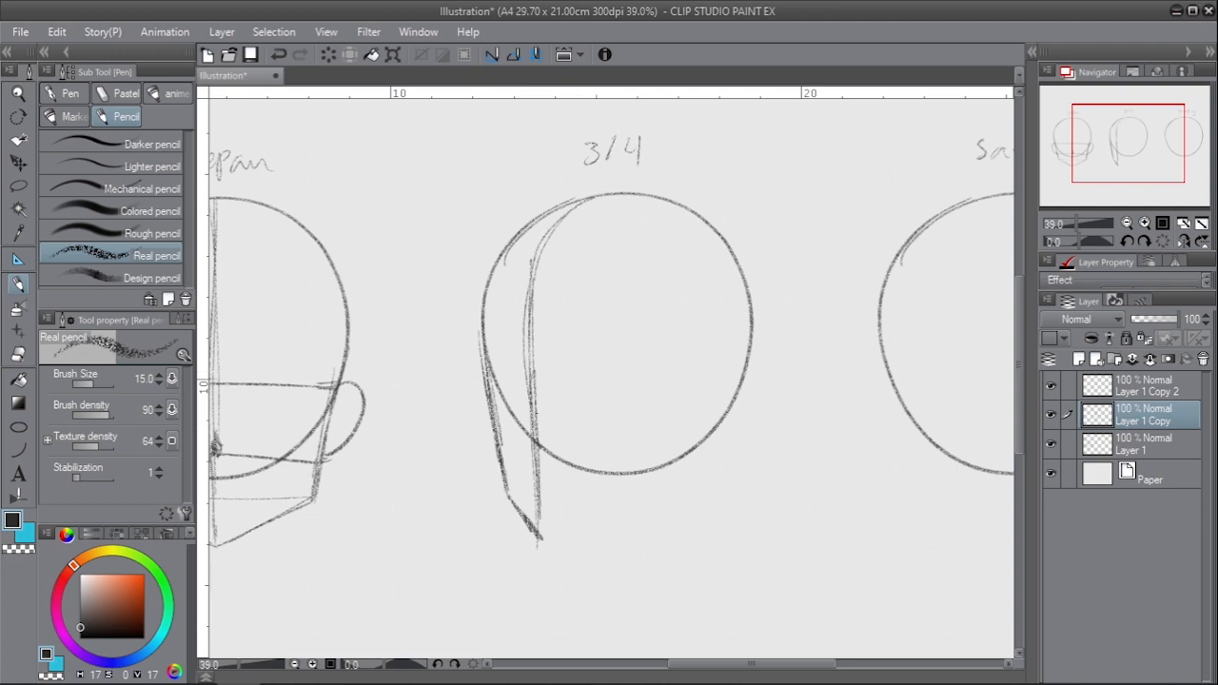
{"action": "mouse_move", "coordinate": [554, 202]}
{"action": "left_mouse_down"}
{"action": "mouse_move", "coordinate": [698, 326]}
{"action": "mouse_move", "coordinate": [694, 430]}
{"action": "mouse_move", "coordinate": [614, 197]}
{"action": "mouse_move", "coordinate": [690, 448]}
{"action": "left_mouse_up"}
{"action": "key", "text": "ctrl+z"}
{"action": "mouse_move", "coordinate": [588, 194]}
{"action": "left_mouse_down"}
{"action": "mouse_move", "coordinate": [702, 440]}
{"action": "mouse_move", "coordinate": [693, 465]}
{"action": "left_mouse_up"}
{"action": "key", "text": "ctrl+z"}
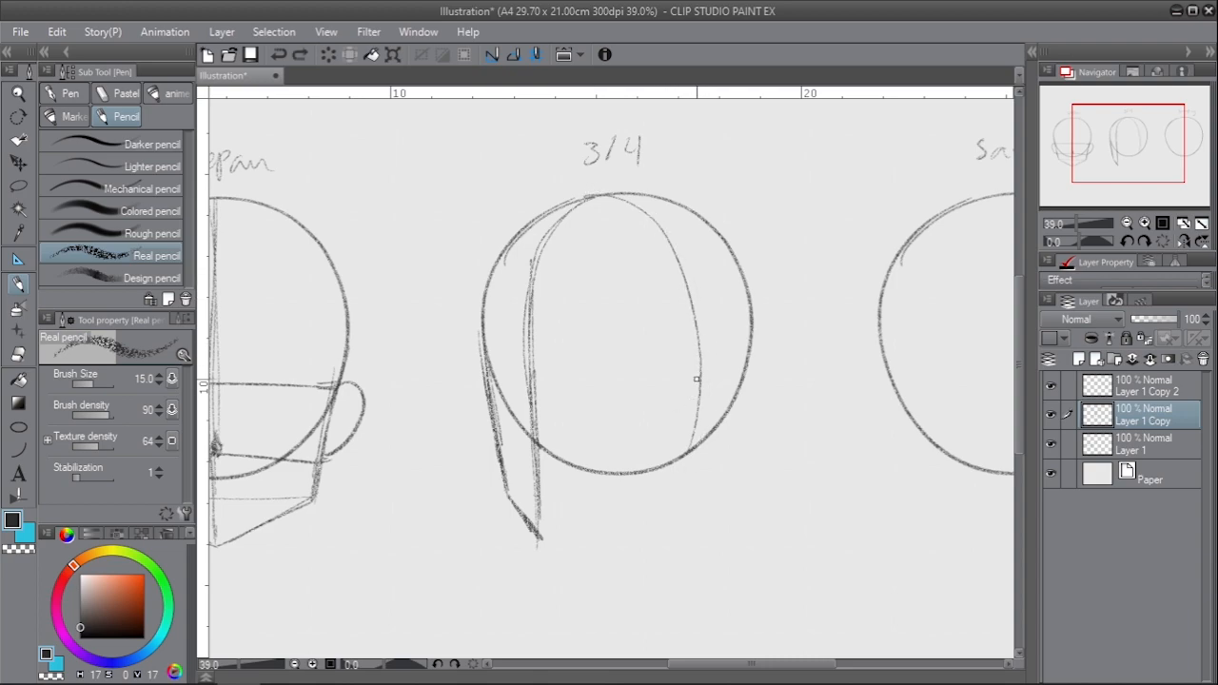
- Extend the 3/4 side-plane arc slightly below the circle and connect its end to the chin with a slanted jaw line
{"action": "left_click_drag", "start_coordinate": [698, 343], "coordinate": [686, 506]}
{"action": "key", "text": "ctrl+z"}
{"action": "left_click_drag", "start_coordinate": [694, 330], "coordinate": [688, 538]}
{"action": "key", "text": "ctrl+z"}
{"action": "mouse_move", "coordinate": [696, 354]}
{"action": "left_mouse_down"}
{"action": "mouse_move", "coordinate": [682, 497]}
{"action": "mouse_move", "coordinate": [668, 479]}
{"action": "left_mouse_up"}
{"action": "key", "text": "ctrl+z"}
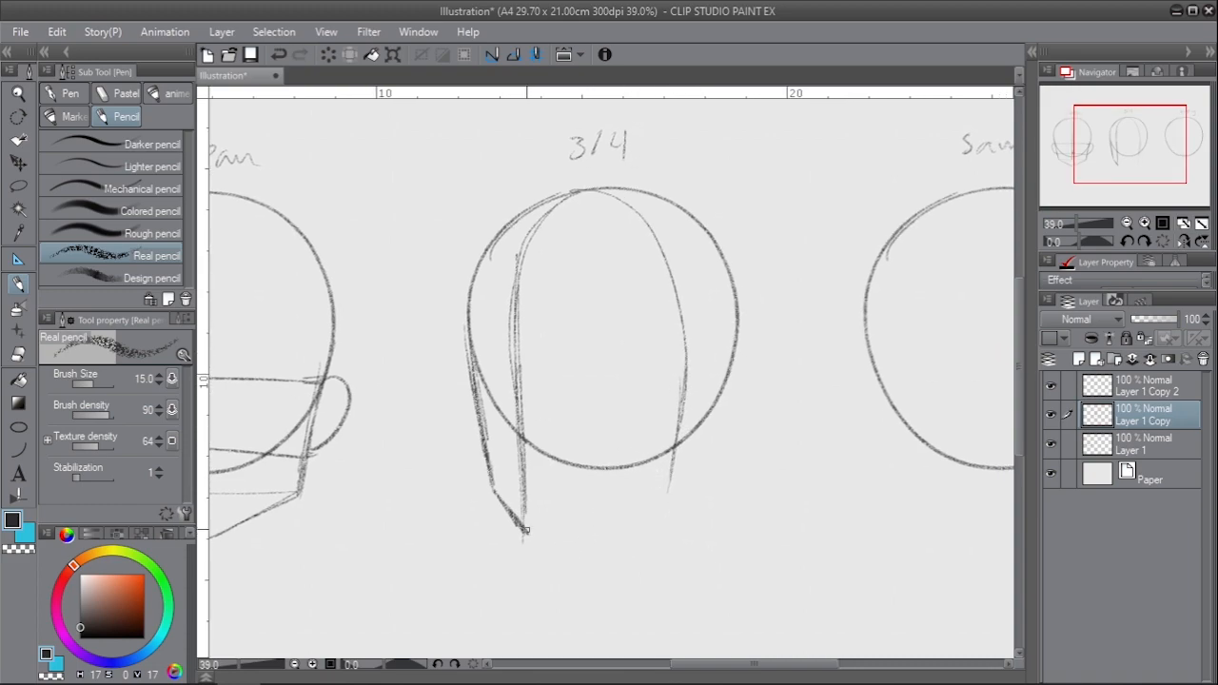
{"action": "key", "text": "ctrl+z"}
{"action": "mouse_move", "coordinate": [528, 533]}
{"action": "left_mouse_down"}
{"action": "mouse_move", "coordinate": [653, 487]}
{"action": "mouse_move", "coordinate": [671, 447]}
{"action": "left_mouse_up"}
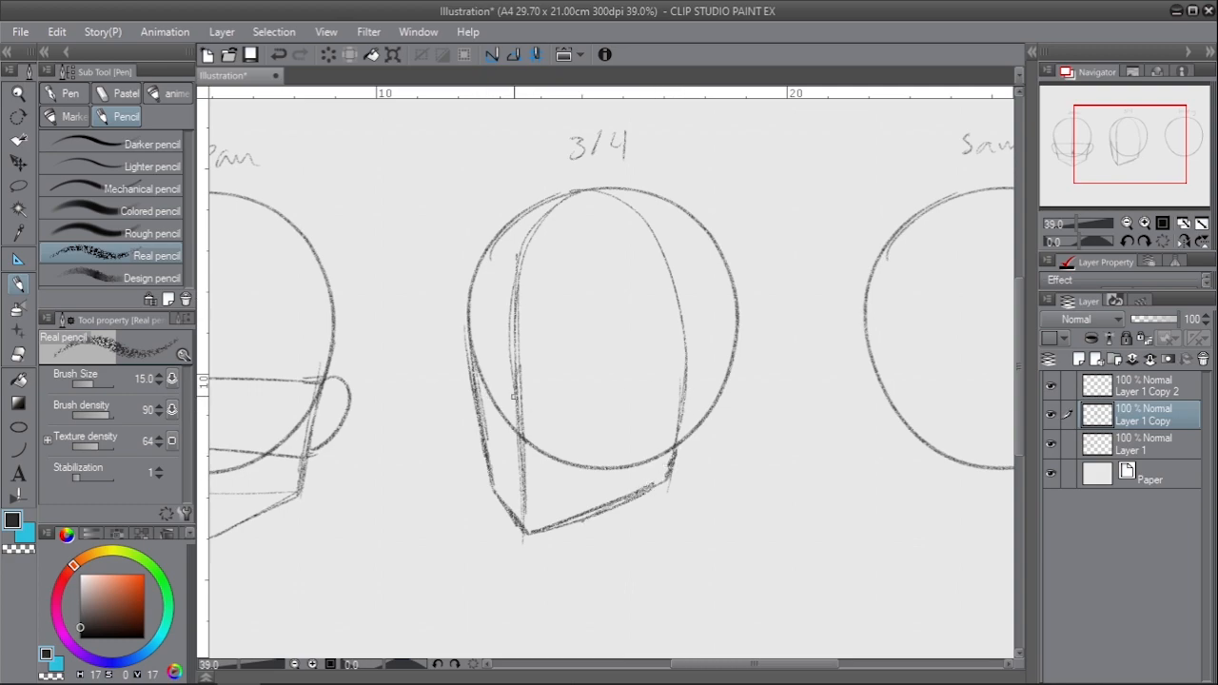
- Sketch a horizontal guide line across the lower part of the 3/4 head, from the cheek line to the side-plane arc
{"action": "left_click_drag", "start_coordinate": [476, 389], "coordinate": [652, 390]}
{"action": "key", "text": "ctrl+z"}
{"action": "left_click_drag", "start_coordinate": [489, 390], "coordinate": [677, 393]}
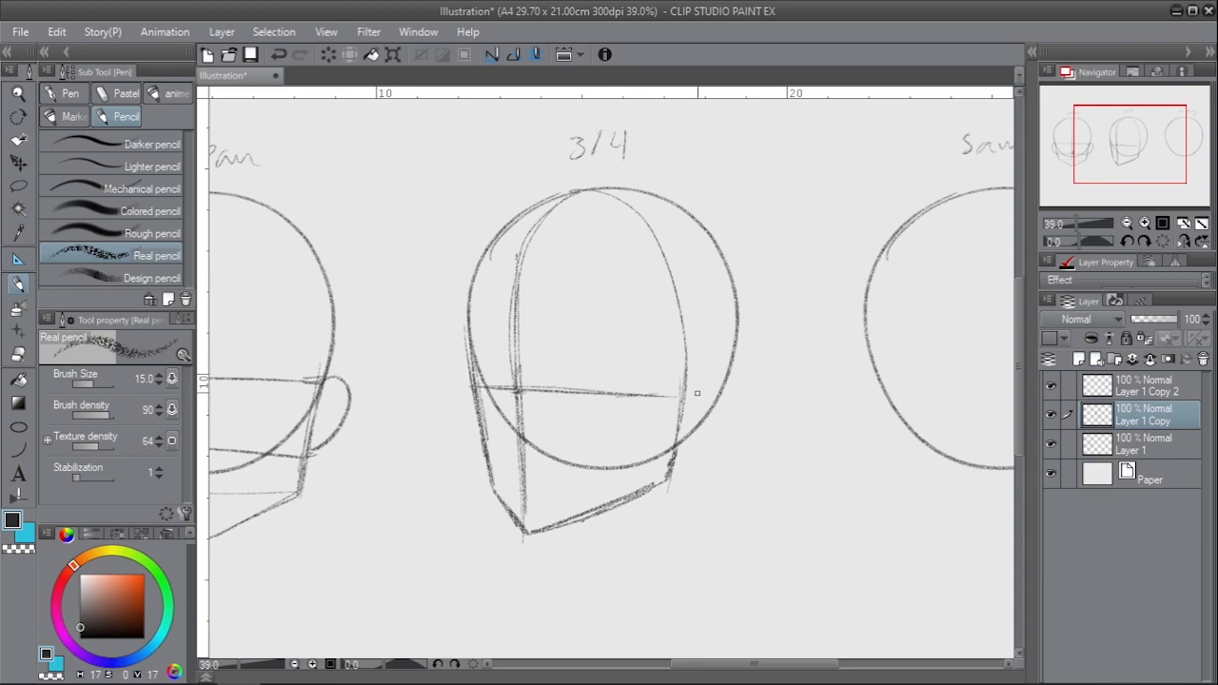
{"action": "left_click_drag", "start_coordinate": [546, 396], "coordinate": [684, 383]}
{"action": "left_click_drag", "start_coordinate": [611, 392], "coordinate": [685, 387]}
- Sketch a rounded ear behind the 3/4 side-plane line, starting at the horizontal guide line
{"action": "mouse_move", "coordinate": [617, 393]}
{"action": "left_mouse_down"}
{"action": "mouse_move", "coordinate": [661, 394]}
{"action": "mouse_move", "coordinate": [696, 415]}
{"action": "mouse_move", "coordinate": [684, 445]}
{"action": "left_mouse_up"}
{"action": "key", "text": "ctrl+z"}
{"action": "key", "text": "ctrl+z"}
{"action": "mouse_move", "coordinate": [683, 399]}
{"action": "left_mouse_down"}
{"action": "mouse_move", "coordinate": [716, 437]}
{"action": "mouse_move", "coordinate": [675, 468]}
{"action": "mouse_move", "coordinate": [687, 455]}
{"action": "left_mouse_up"}
{"action": "key", "text": "ctrl+z"}
{"action": "mouse_move", "coordinate": [706, 391]}
{"action": "left_mouse_down"}
{"action": "mouse_move", "coordinate": [689, 454]}
{"action": "mouse_move", "coordinate": [674, 461]}
{"action": "left_mouse_up"}
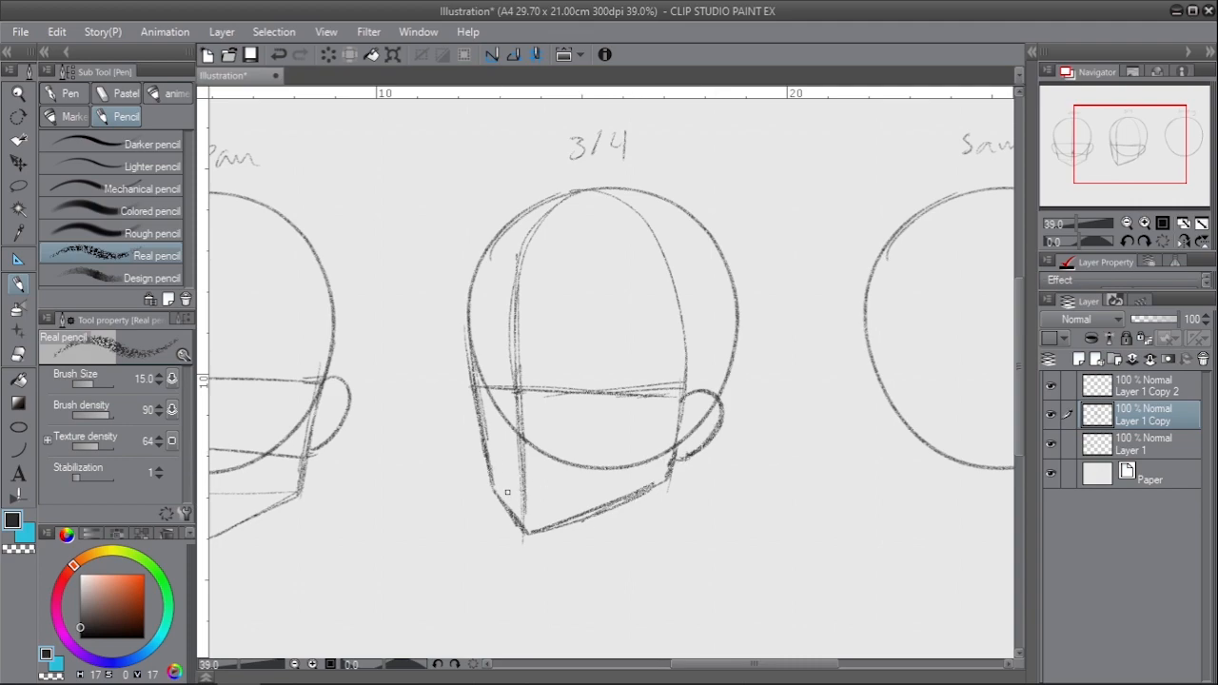
- Sketch a light horizontal nose line across the 3/4 face, from the cheek line to the bottom of the ear
{"action": "left_click_drag", "start_coordinate": [497, 469], "coordinate": [666, 466]}
{"action": "key", "text": "ctrl+z"}
{"action": "key", "text": "ctrl+z"}
{"action": "left_click_drag", "start_coordinate": [485, 459], "coordinate": [664, 467]}
{"action": "key", "text": "ctrl+z"}
{"action": "mouse_move", "coordinate": [487, 461]}
{"action": "left_mouse_down"}
{"action": "mouse_move", "coordinate": [647, 461]}
{"action": "mouse_move", "coordinate": [512, 473]}
{"action": "mouse_move", "coordinate": [666, 469]}
{"action": "left_mouse_up"}
{"action": "key", "text": "ctrl+z"}
{"action": "scroll", "coordinate": [666, 487], "scroll_direction": "down", "scroll_amount": 2}
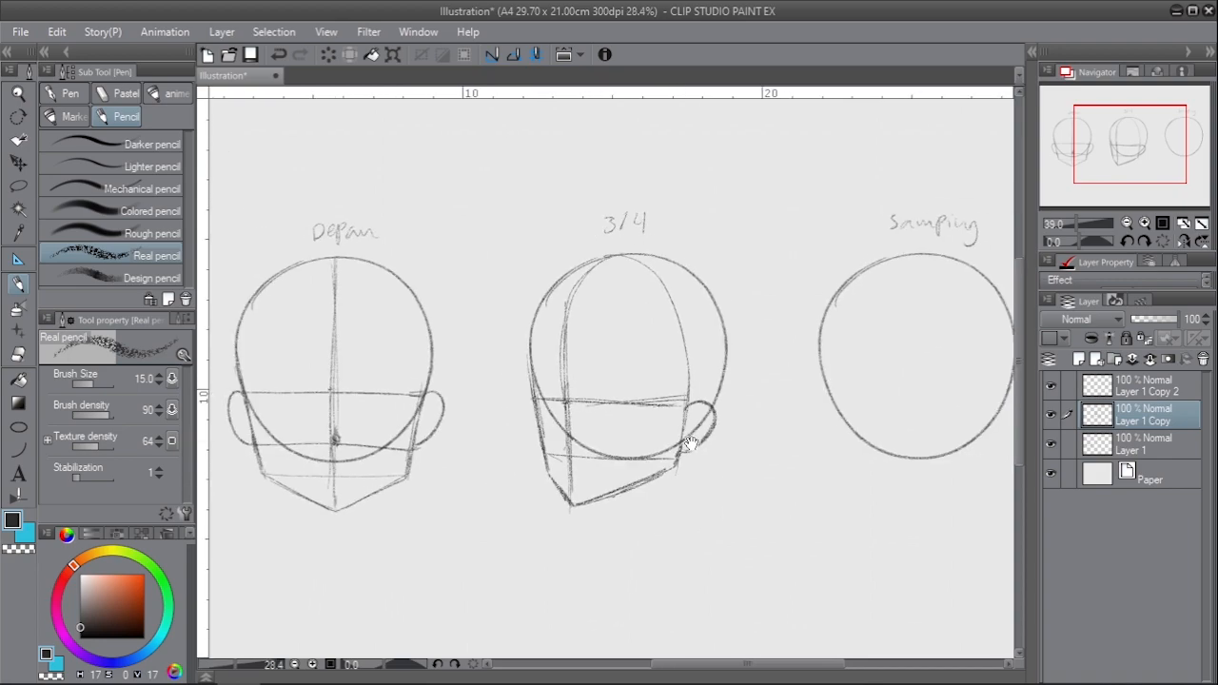
- On Layer 1 Copy 2, sketch a near-vertical face line from the samping circle's left edge down past the circle
{"action": "mouse_move", "coordinate": [717, 477]}
{"action": "left_mouse_down"}
{"action": "mouse_move", "coordinate": [641, 467]}
{"action": "mouse_move", "coordinate": [656, 473]}
{"action": "mouse_move", "coordinate": [647, 492]}
{"action": "mouse_move", "coordinate": [626, 479]}
{"action": "left_mouse_up"}
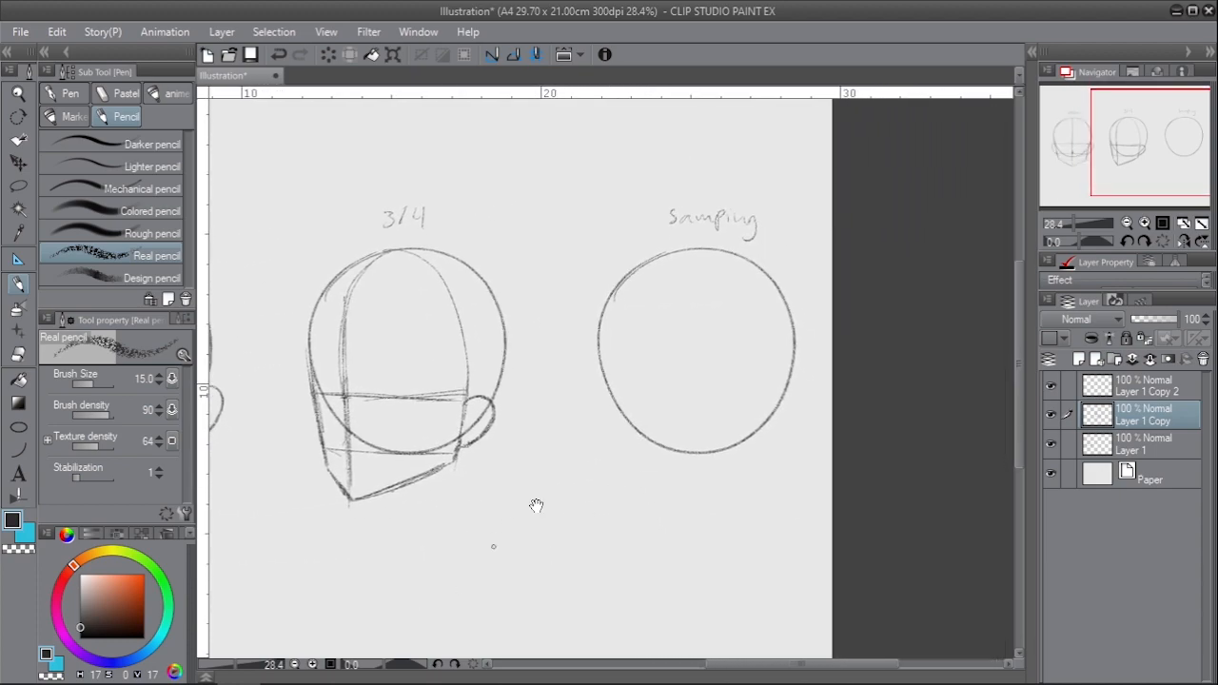
{"action": "left_click", "coordinate": [1134, 390]}
{"action": "scroll", "coordinate": [693, 361], "scroll_direction": "up", "scroll_amount": 2}
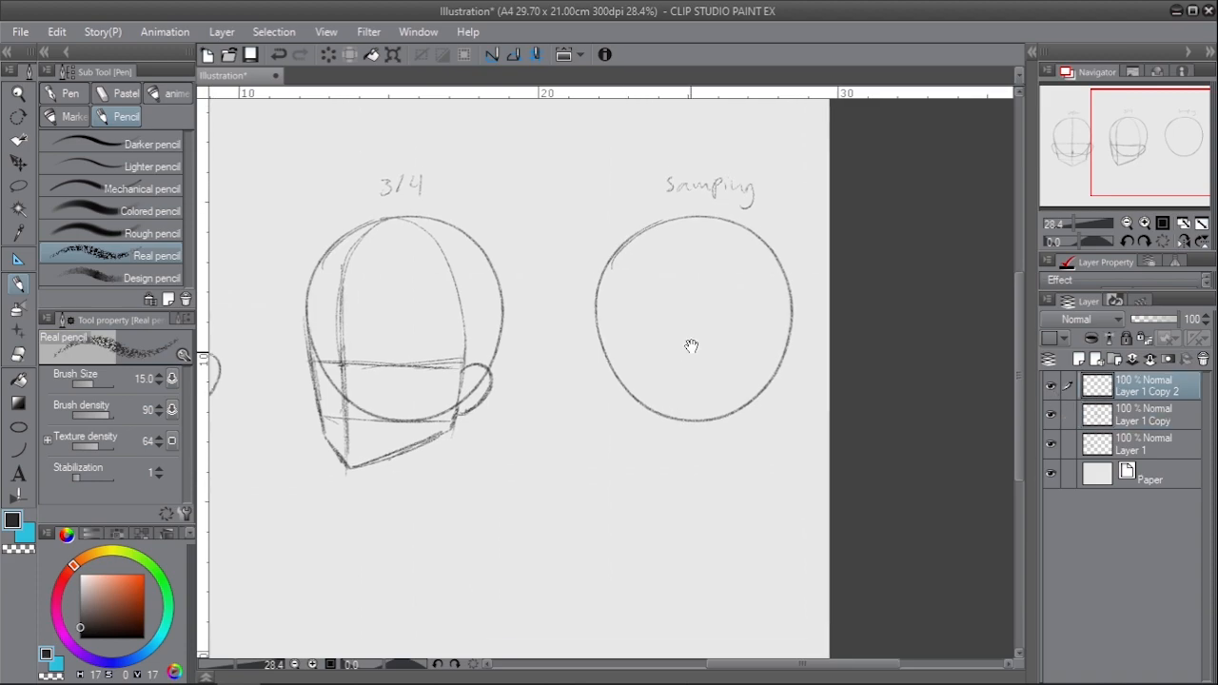
{"action": "key", "text": "ctrl+z"}
{"action": "mouse_move", "coordinate": [587, 278]}
{"action": "left_mouse_down"}
{"action": "mouse_move", "coordinate": [588, 461]}
{"action": "mouse_move", "coordinate": [587, 434]}
{"action": "left_mouse_up"}
{"action": "key", "text": "ctrl+z"}
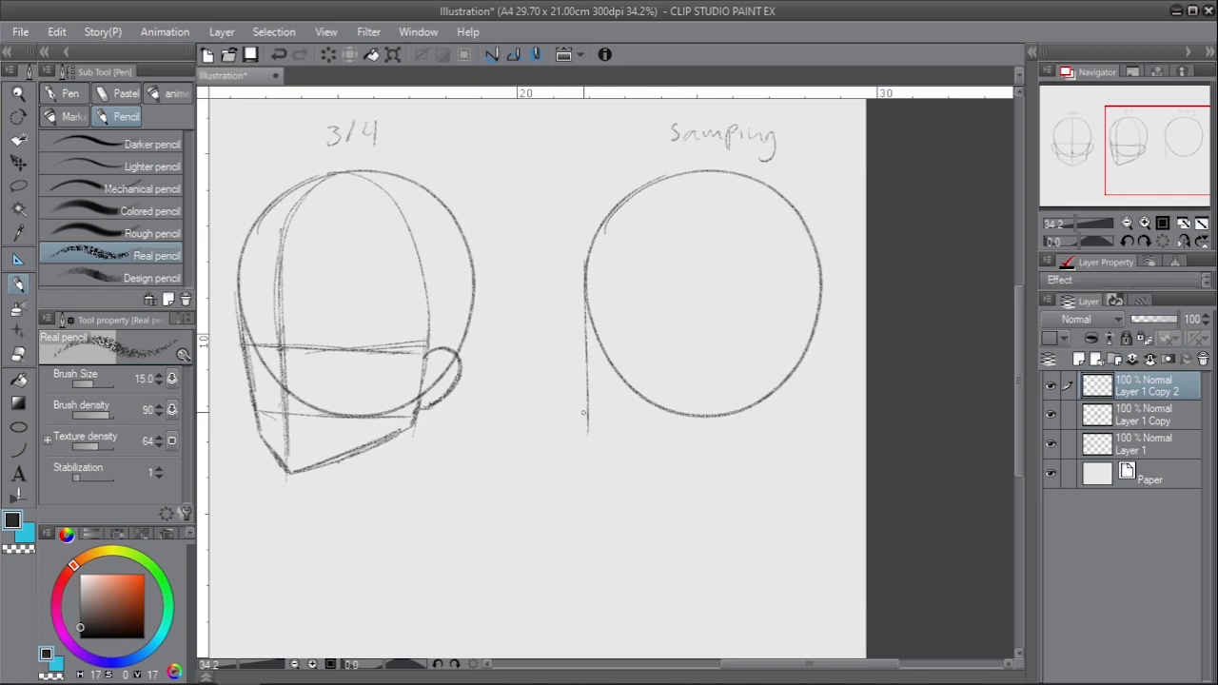
{"action": "left_click_drag", "start_coordinate": [587, 391], "coordinate": [595, 480]}
- Sketch a vertical centre line through the samping circle, extending slightly below it
{"action": "left_click_drag", "start_coordinate": [710, 177], "coordinate": [707, 461]}
{"action": "key", "text": "ctrl+z"}
{"action": "key", "text": "ctrl+z"}
{"action": "mouse_move", "coordinate": [710, 177]}
{"action": "left_mouse_down"}
{"action": "mouse_move", "coordinate": [708, 476]}
{"action": "mouse_move", "coordinate": [711, 221]}
{"action": "mouse_move", "coordinate": [707, 449]}
{"action": "left_mouse_up"}
{"action": "key", "text": "ctrl+z"}
{"action": "key", "text": "ctrl+z"}
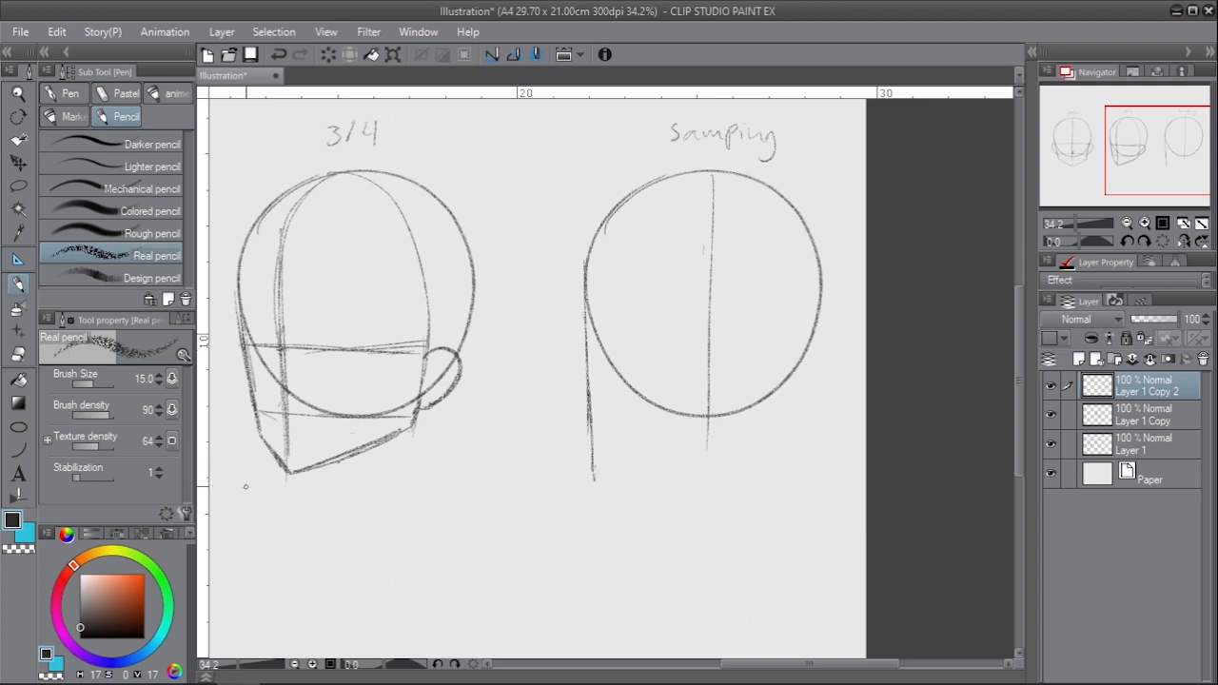
- Darken the lower end of the samping centre line and join it to the face line with a slanted jaw line
{"action": "left_click_drag", "start_coordinate": [500, 445], "coordinate": [723, 459]}
{"action": "scroll", "coordinate": [578, 430], "scroll_direction": "down", "scroll_amount": 1}
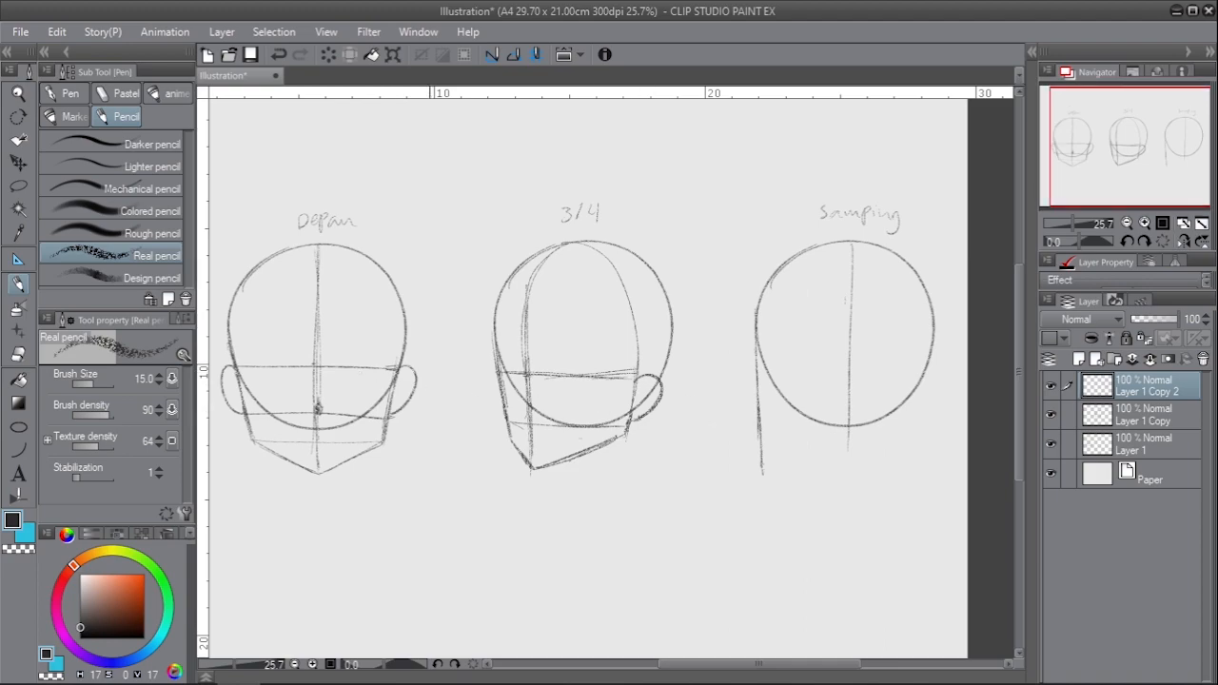
{"action": "scroll", "coordinate": [809, 435], "scroll_direction": "up", "scroll_amount": 2}
{"action": "left_click_drag", "start_coordinate": [734, 440], "coordinate": [735, 445]}
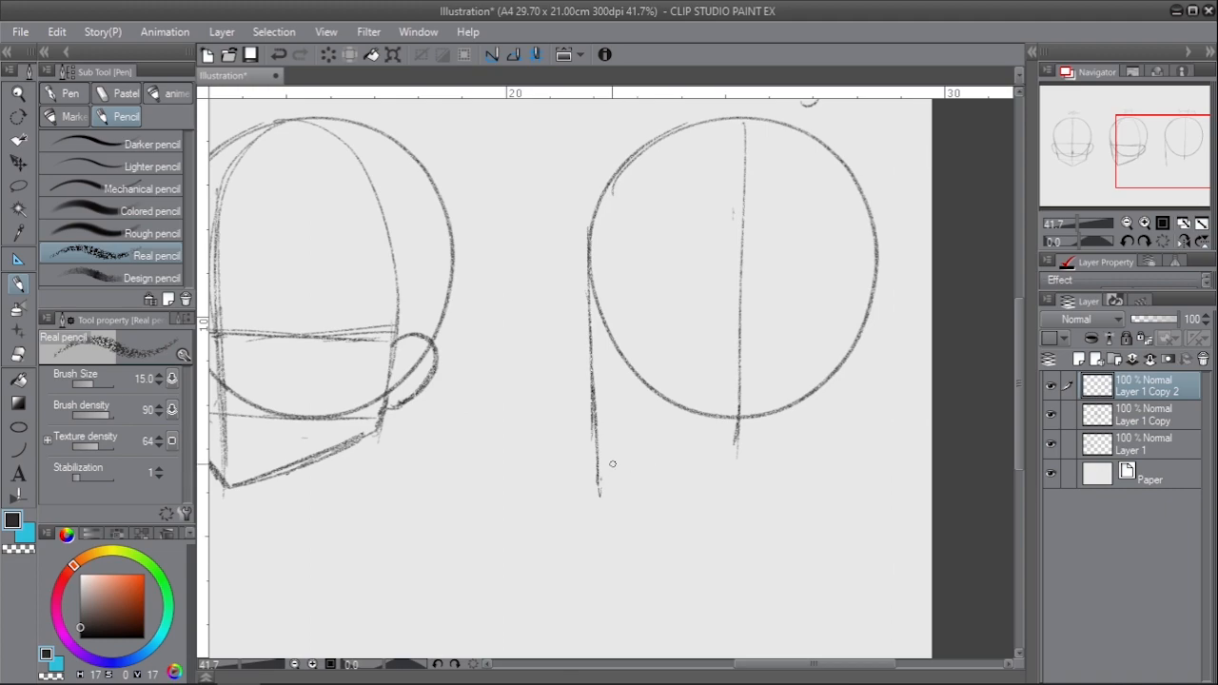
{"action": "key", "text": "ctrl+z"}
{"action": "left_click_drag", "start_coordinate": [599, 473], "coordinate": [736, 439]}
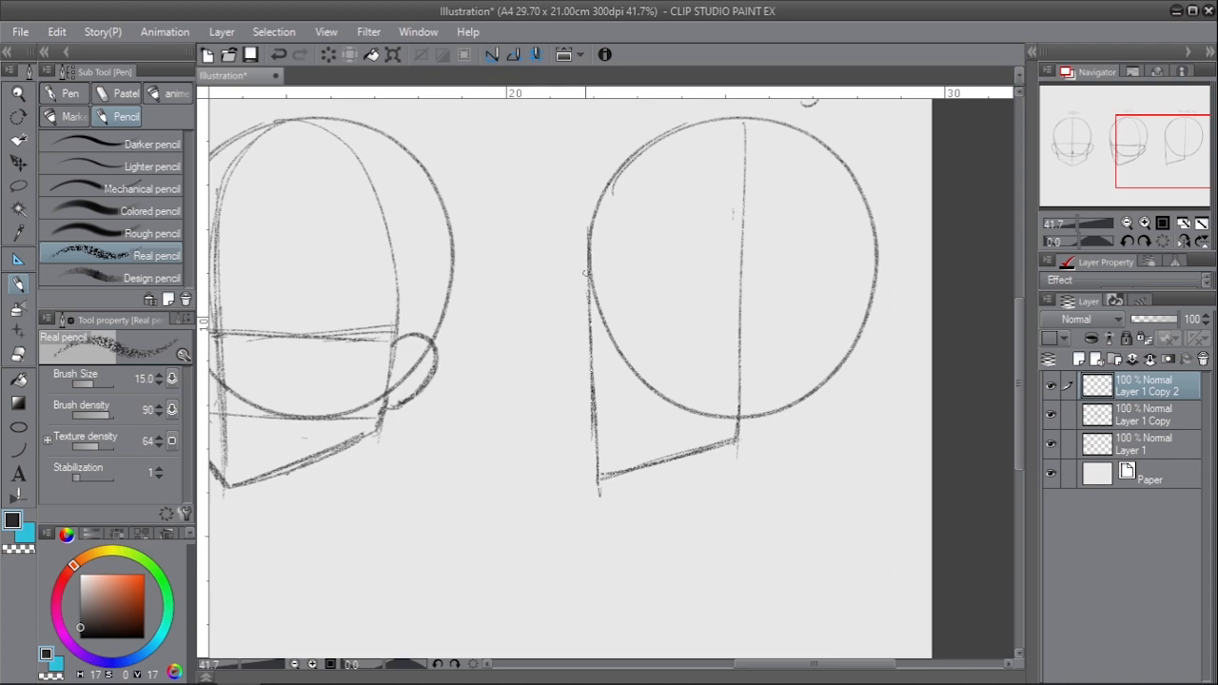
- Sketch two horizontal guide lines between the samping face line and centre line, and a rounded ear behind the centre line
{"action": "mouse_move", "coordinate": [583, 335]}
{"action": "left_mouse_down"}
{"action": "mouse_move", "coordinate": [747, 334]}
{"action": "mouse_move", "coordinate": [647, 339]}
{"action": "mouse_move", "coordinate": [746, 334]}
{"action": "mouse_move", "coordinate": [771, 308]}
{"action": "mouse_move", "coordinate": [801, 342]}
{"action": "mouse_move", "coordinate": [745, 408]}
{"action": "left_mouse_up"}
{"action": "left_click_drag", "start_coordinate": [593, 417], "coordinate": [747, 415]}
{"action": "mouse_move", "coordinate": [594, 412]}
{"action": "left_mouse_down"}
{"action": "mouse_move", "coordinate": [738, 410]}
{"action": "mouse_move", "coordinate": [723, 408]}
{"action": "left_mouse_up"}
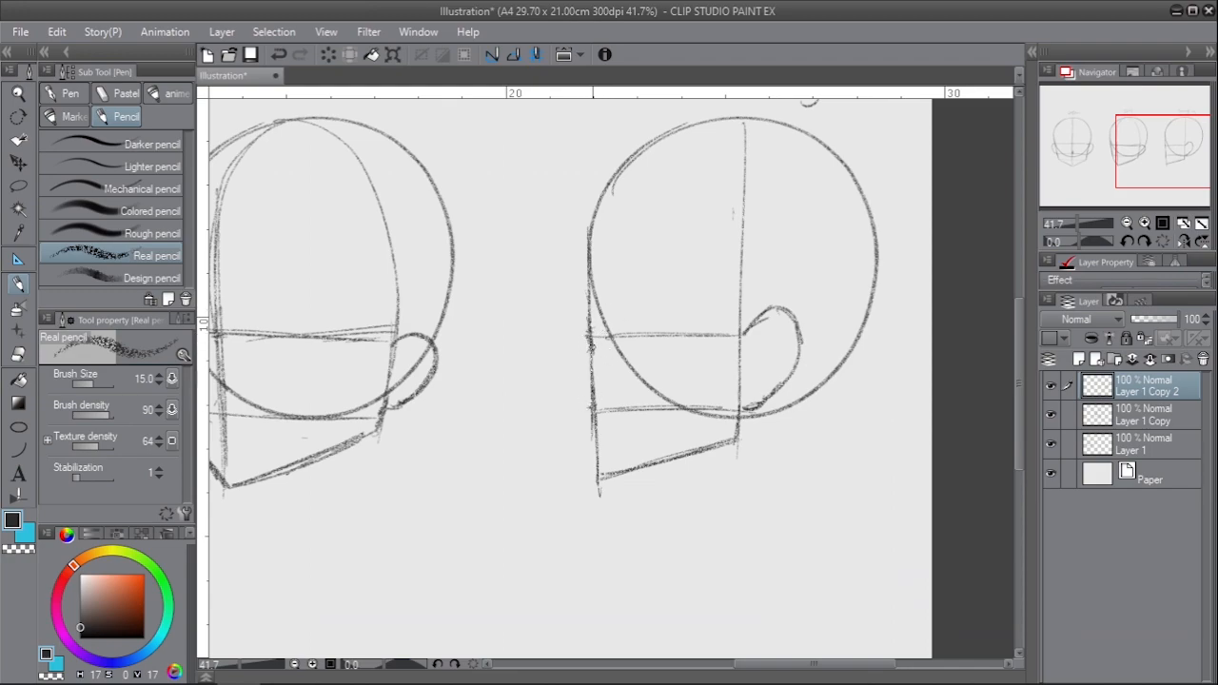
- Sketch an angular profile projecting forward from the samping face line and returning to the chin, and darken the jaw line
{"action": "left_click_drag", "start_coordinate": [592, 344], "coordinate": [588, 374]}
{"action": "left_click_drag", "start_coordinate": [591, 407], "coordinate": [591, 352]}
{"action": "key", "text": "ctrl+z"}
{"action": "key", "text": "ctrl+z"}
{"action": "mouse_move", "coordinate": [592, 355]}
{"action": "left_mouse_down"}
{"action": "mouse_move", "coordinate": [562, 397]}
{"action": "mouse_move", "coordinate": [595, 472]}
{"action": "left_mouse_up"}
{"action": "left_click_drag", "start_coordinate": [589, 374], "coordinate": [598, 470]}
{"action": "key", "text": "ctrl+z"}
{"action": "key", "text": "ctrl+z"}
{"action": "mouse_move", "coordinate": [591, 372]}
{"action": "left_mouse_down"}
{"action": "mouse_move", "coordinate": [566, 403]}
{"action": "mouse_move", "coordinate": [597, 472]}
{"action": "left_mouse_up"}
{"action": "mouse_move", "coordinate": [586, 374]}
{"action": "left_mouse_down"}
{"action": "mouse_move", "coordinate": [598, 480]}
{"action": "mouse_move", "coordinate": [746, 435]}
{"action": "mouse_move", "coordinate": [737, 416]}
{"action": "left_mouse_up"}
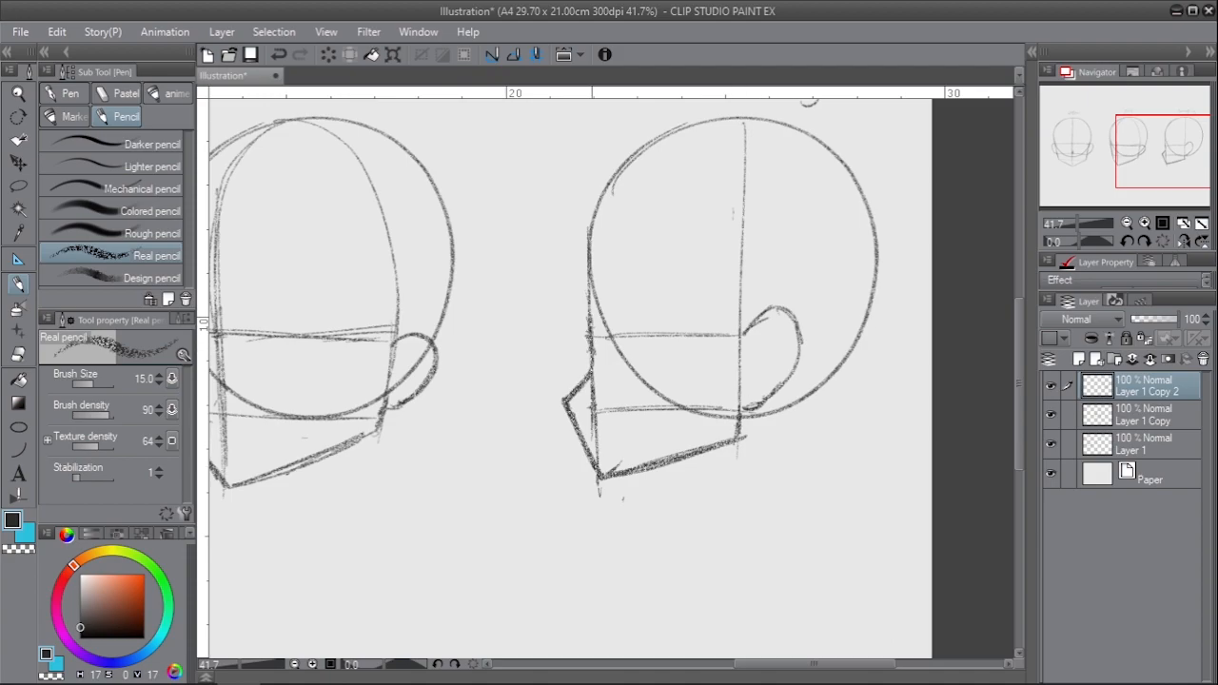
- Move Layer 1, Layer 1 Copy and Layer 1 Copy 2 together to the page's upper part and scale them to 93%
{"action": "scroll", "coordinate": [791, 505], "scroll_direction": "down", "scroll_amount": 5}
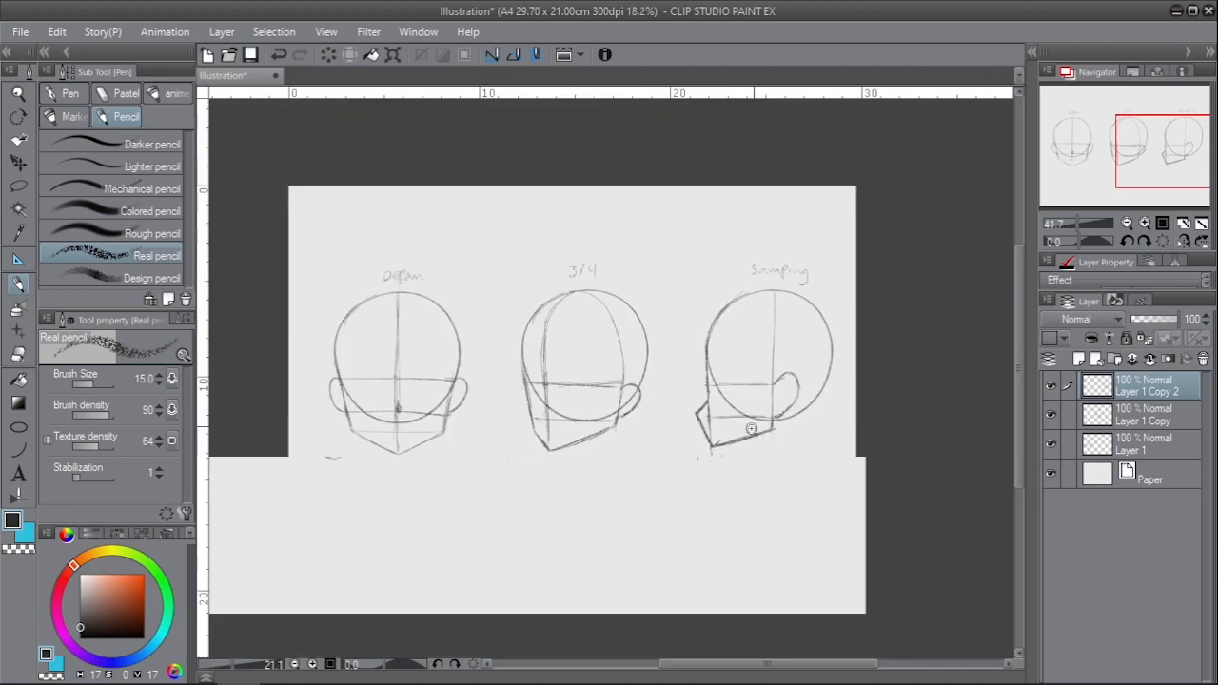
{"action": "left_click_drag", "start_coordinate": [791, 505], "coordinate": [771, 499]}
{"action": "left_click", "coordinate": [1134, 440], "text": "shift"}
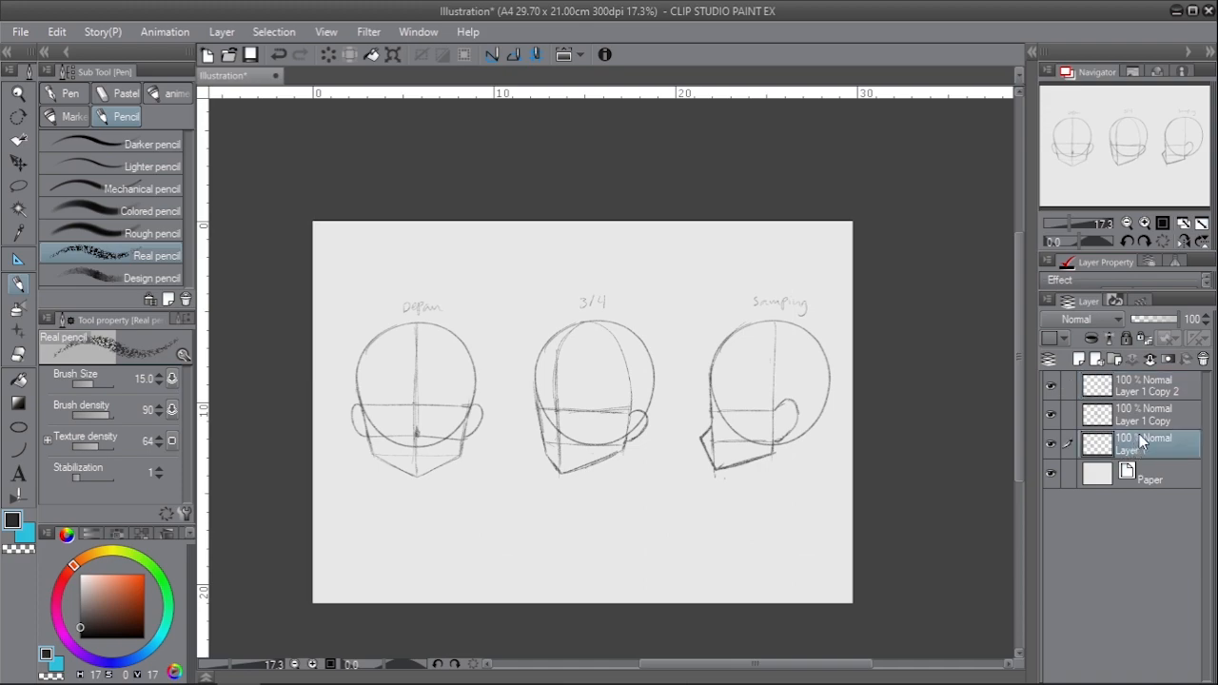
{"action": "key", "text": "k"}
{"action": "mouse_move", "coordinate": [796, 478]}
{"action": "left_mouse_down"}
{"action": "mouse_move", "coordinate": [778, 426]}
{"action": "mouse_move", "coordinate": [802, 419]}
{"action": "left_mouse_up"}
{"action": "key", "text": "ctrl+t"}
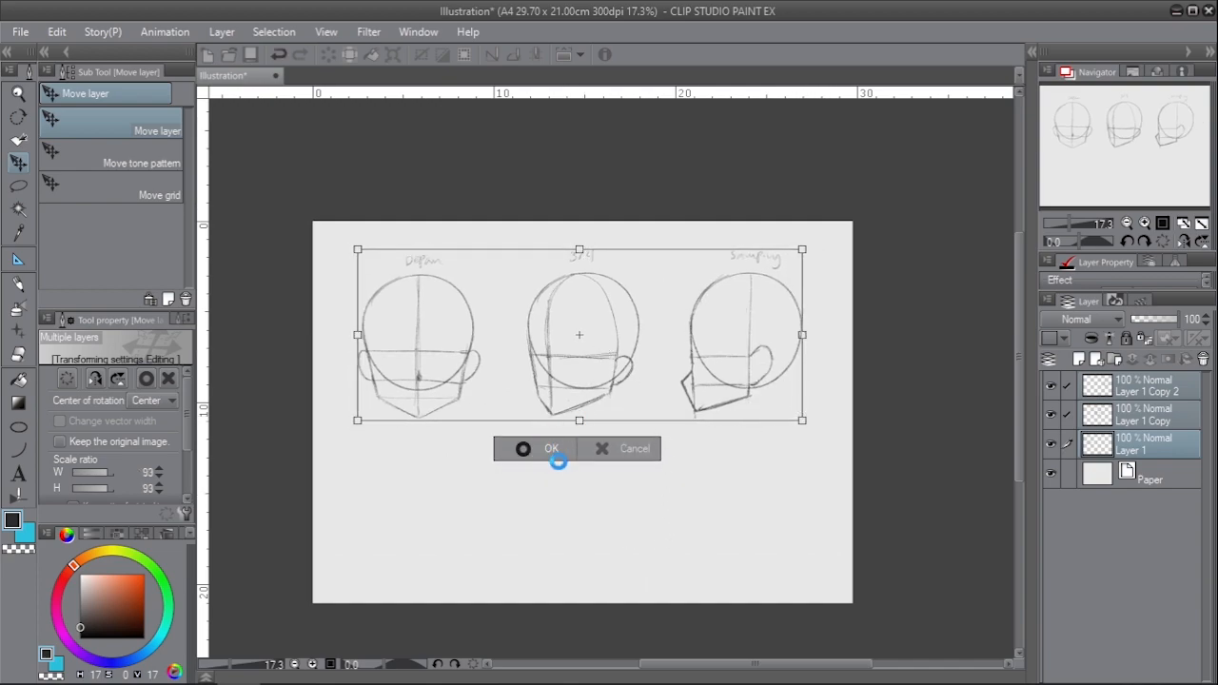
{"action": "key", "text": "Return"}
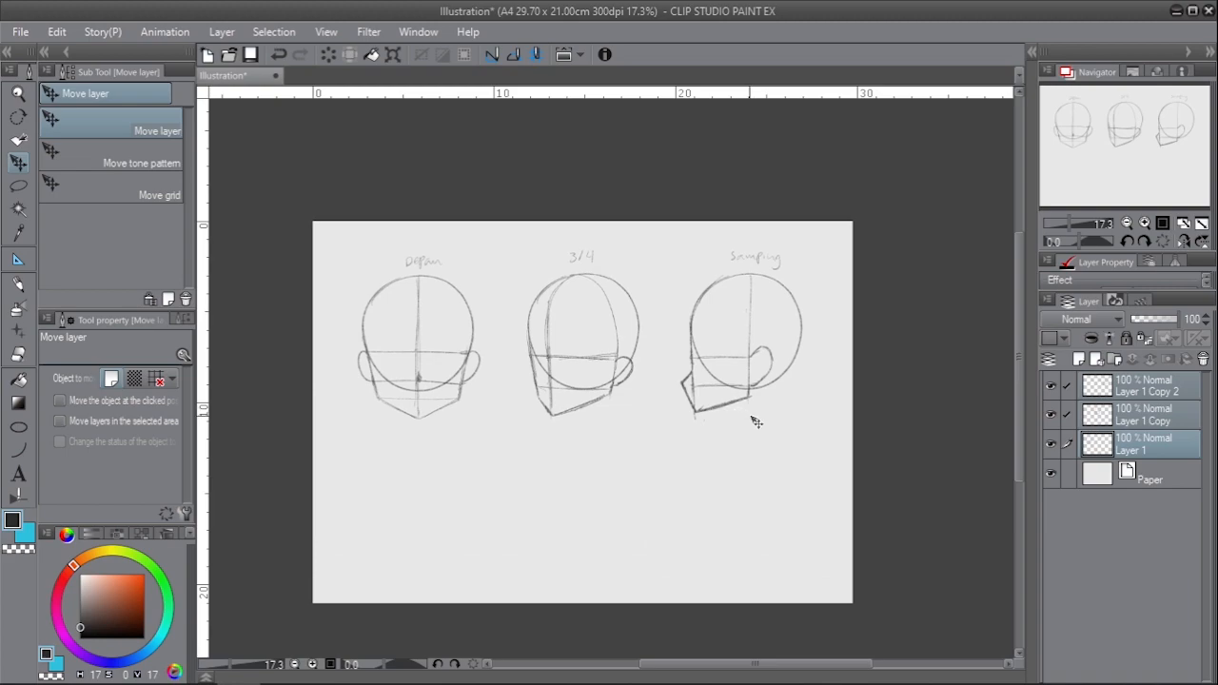
{"action": "left_click_drag", "start_coordinate": [777, 414], "coordinate": [783, 413]}
- Duplicate the three head layers into a second row below the first and stack the copies above the original layers
{"action": "key", "text": "m"}
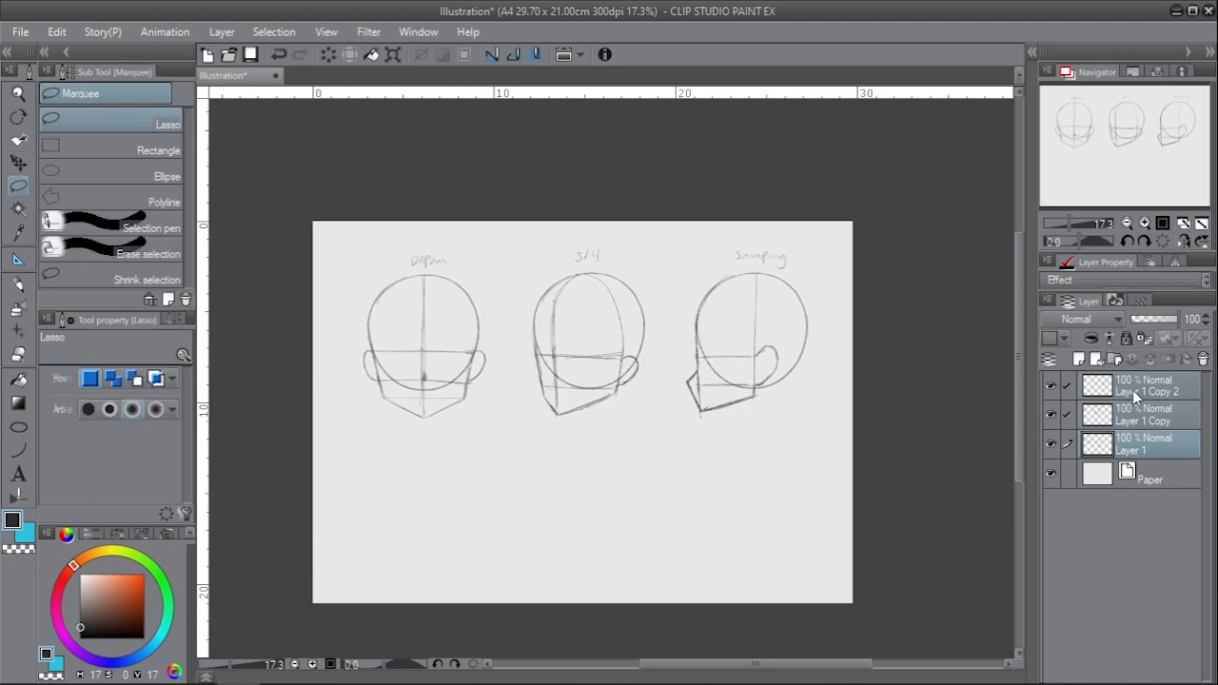
{"action": "left_click", "coordinate": [1126, 392]}
{"action": "left_click", "coordinate": [1129, 436], "text": "shift"}
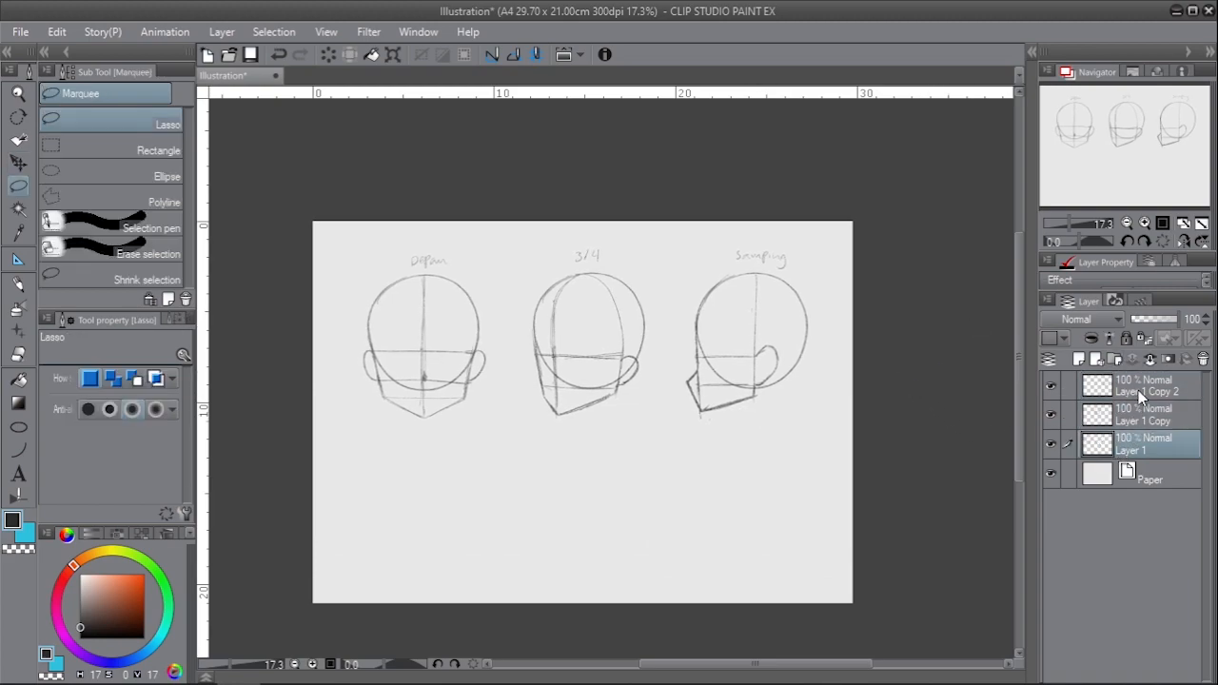
{"action": "key", "text": "k"}
{"action": "left_click_drag", "start_coordinate": [777, 416], "coordinate": [776, 580]}
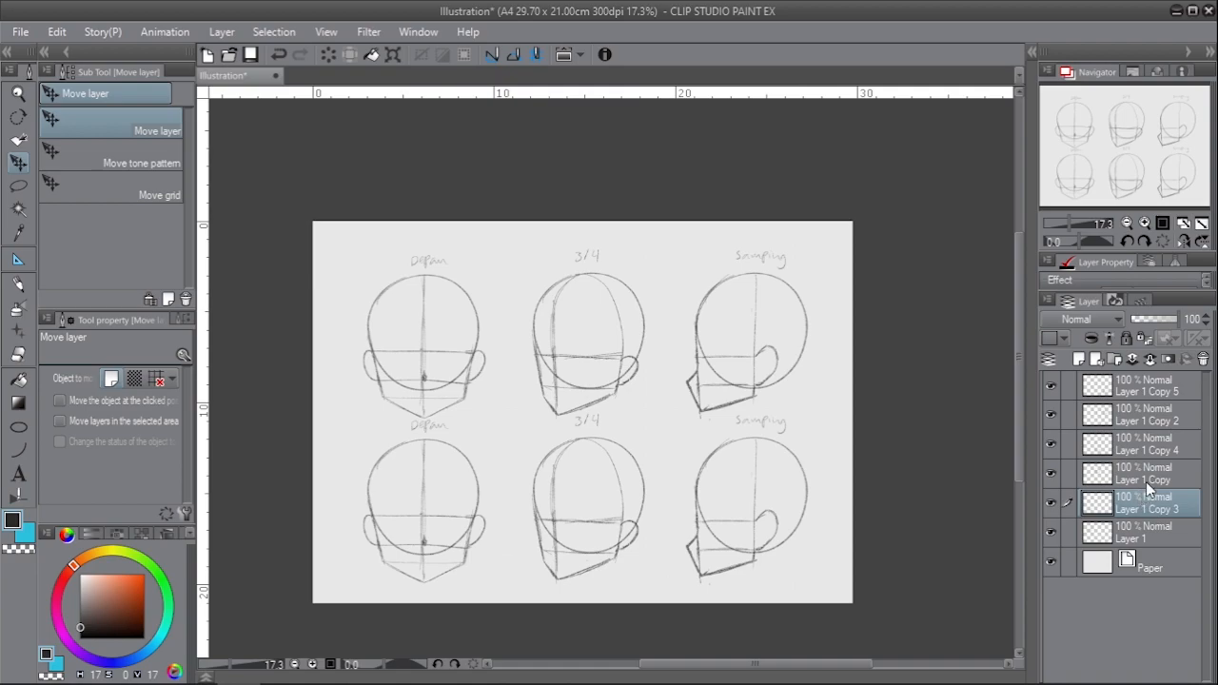
{"action": "left_click_drag", "start_coordinate": [1138, 473], "coordinate": [1140, 401]}
{"action": "left_click", "coordinate": [1140, 447]}
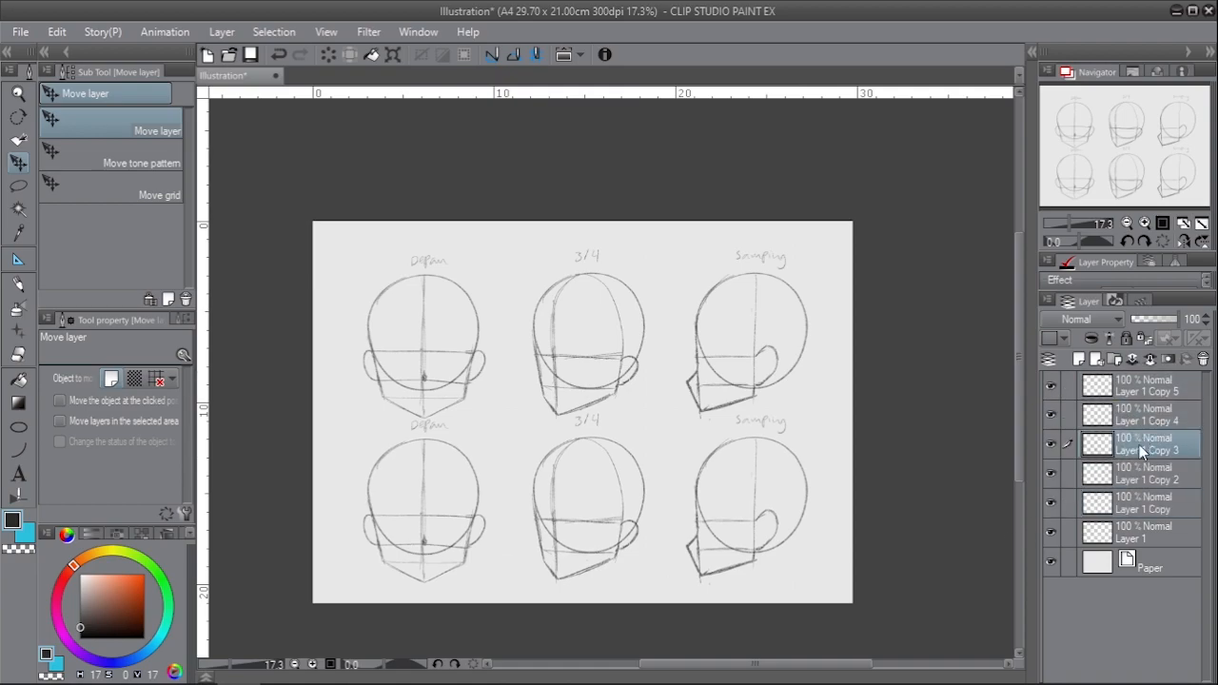
- Erase the Depan, 3/4 and samping labels above the second row of heads
{"action": "scroll", "coordinate": [740, 458], "scroll_direction": "up", "scroll_amount": 2}
{"action": "key", "text": "e"}
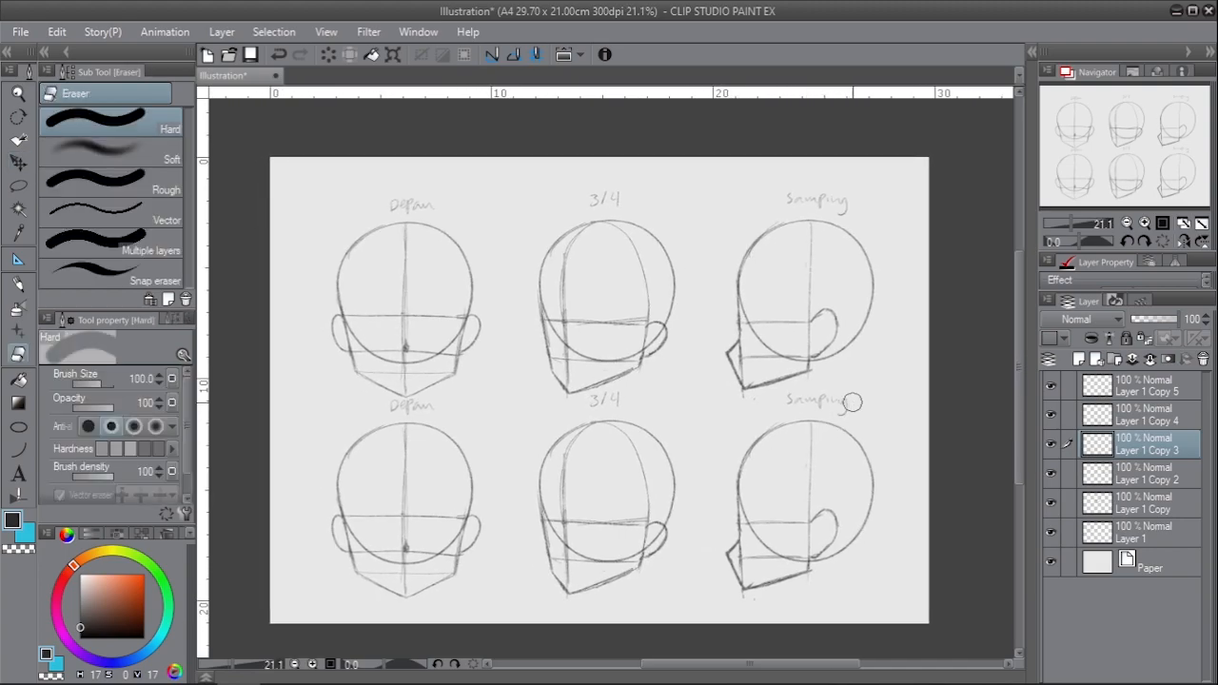
{"action": "mouse_move", "coordinate": [850, 405]}
{"action": "left_mouse_down"}
{"action": "mouse_move", "coordinate": [800, 401]}
{"action": "mouse_move", "coordinate": [816, 386]}
{"action": "mouse_move", "coordinate": [413, 407]}
{"action": "left_mouse_up"}
{"action": "scroll", "coordinate": [656, 418], "scroll_direction": "up", "scroll_amount": 2}
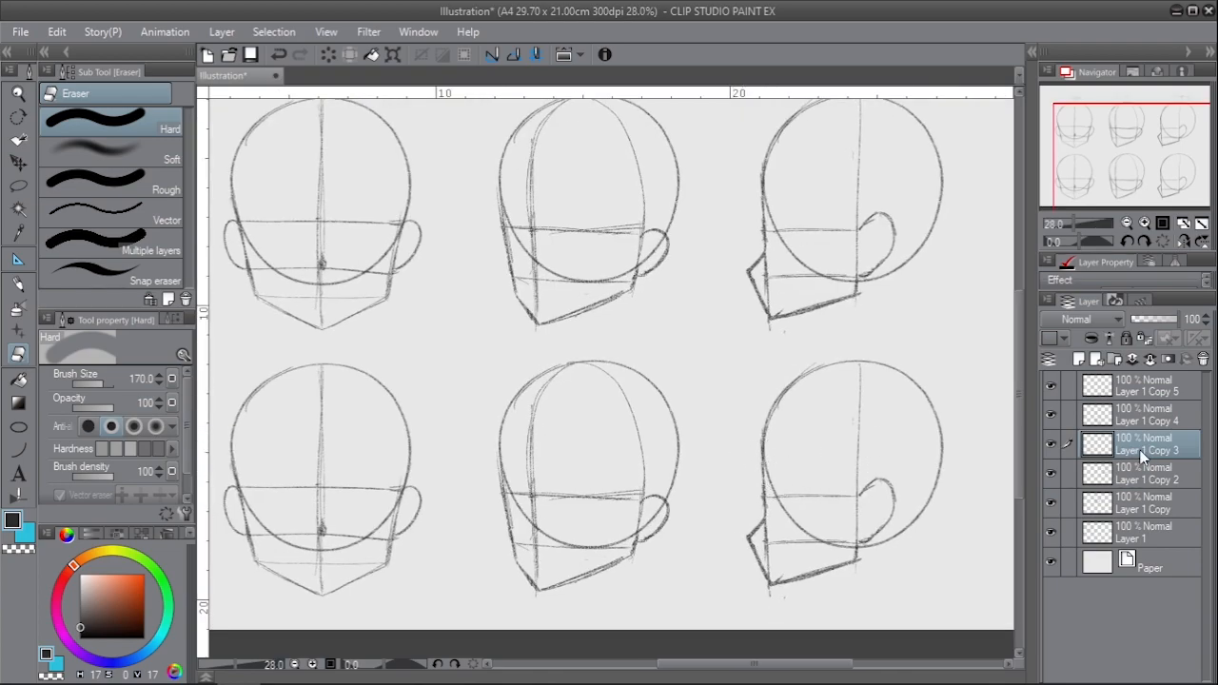
- Put Layer 1 Copy 3, Layer 1 Copy 4 and Layer 1 Copy 5 each into its own new folder
{"action": "left_click_drag", "start_coordinate": [501, 500], "coordinate": [713, 449]}
{"action": "left_click_drag", "start_coordinate": [583, 489], "coordinate": [661, 496]}
{"action": "scroll", "coordinate": [641, 492], "scroll_direction": "up", "scroll_amount": 2}
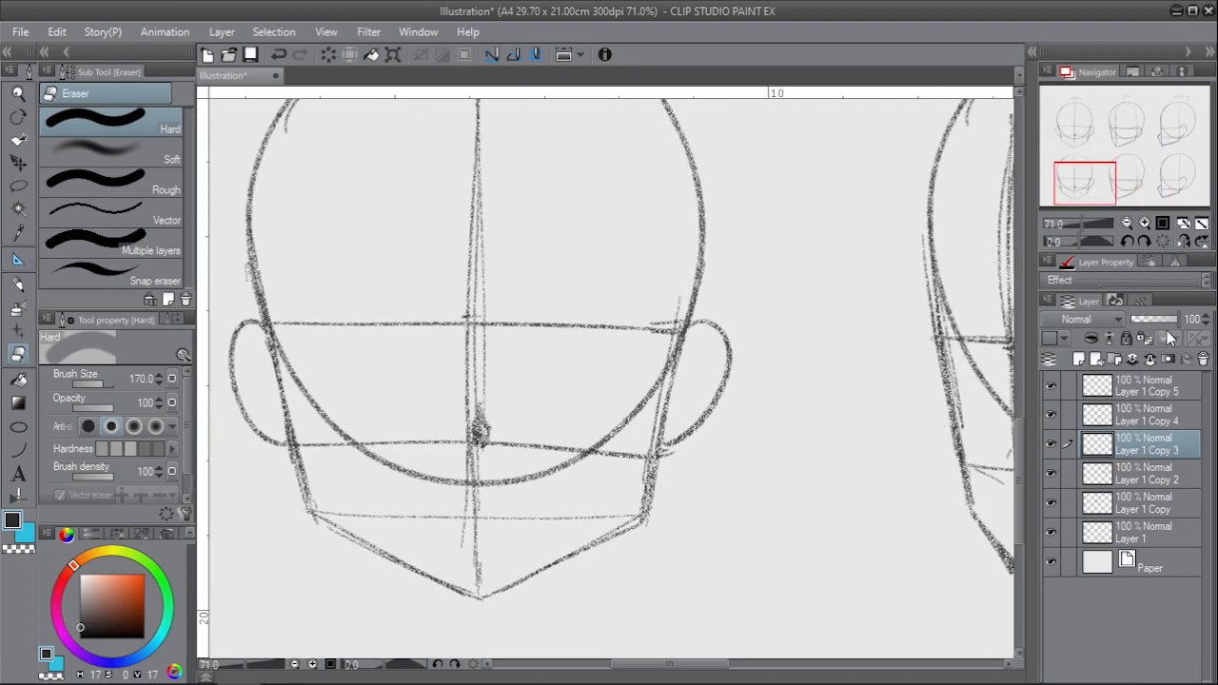
{"action": "left_click", "coordinate": [1152, 394], "text": "shift"}
{"action": "left_click", "coordinate": [1143, 455]}
{"action": "left_click", "coordinate": [1115, 359]}
{"action": "left_click_drag", "start_coordinate": [1136, 467], "coordinate": [1137, 384]}
{"action": "left_click", "coordinate": [1138, 410]}
{"action": "left_click", "coordinate": [1115, 359]}
{"action": "left_click", "coordinate": [1141, 385]}
{"action": "left_click", "coordinate": [1122, 359]}
- Add a new layer above Layer 1 Copy 3 in Folder 1 and tint Layer 1 Copy 3 with the blue layer color
{"action": "left_click", "coordinate": [1132, 527]}
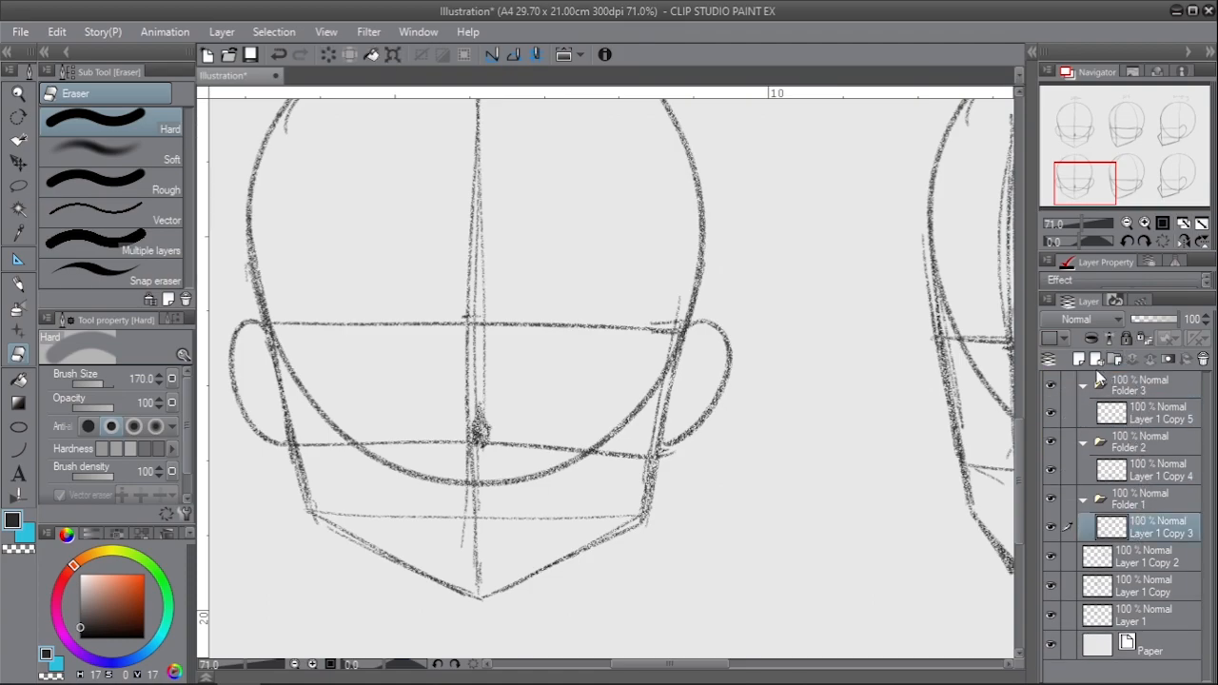
{"action": "left_click", "coordinate": [1079, 360]}
{"action": "left_click", "coordinate": [1130, 552]}
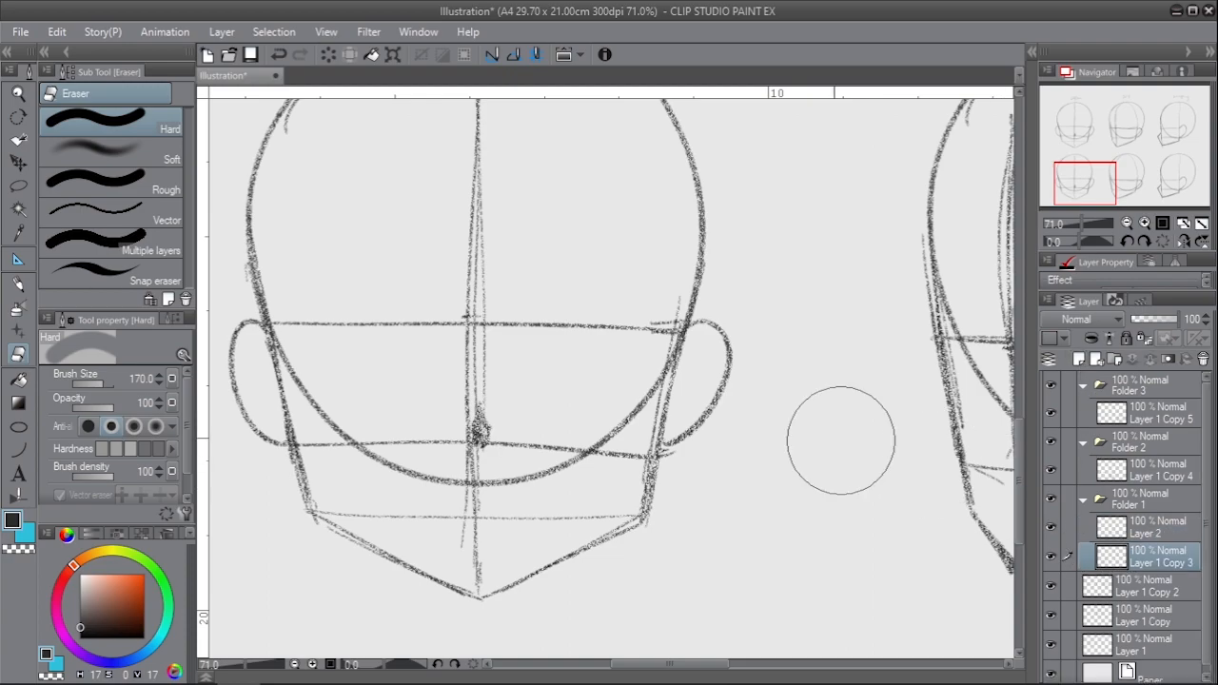
{"action": "scroll", "coordinate": [672, 467], "scroll_direction": "down", "scroll_amount": 2}
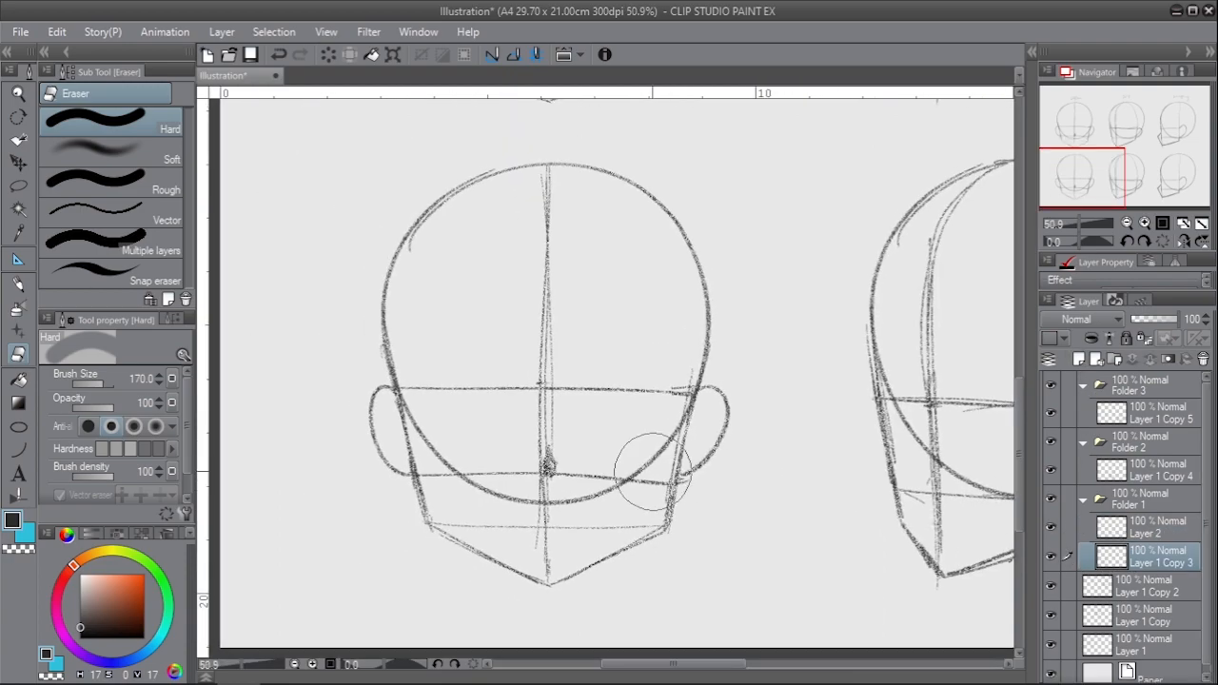
{"action": "left_click_drag", "start_coordinate": [734, 486], "coordinate": [726, 478]}
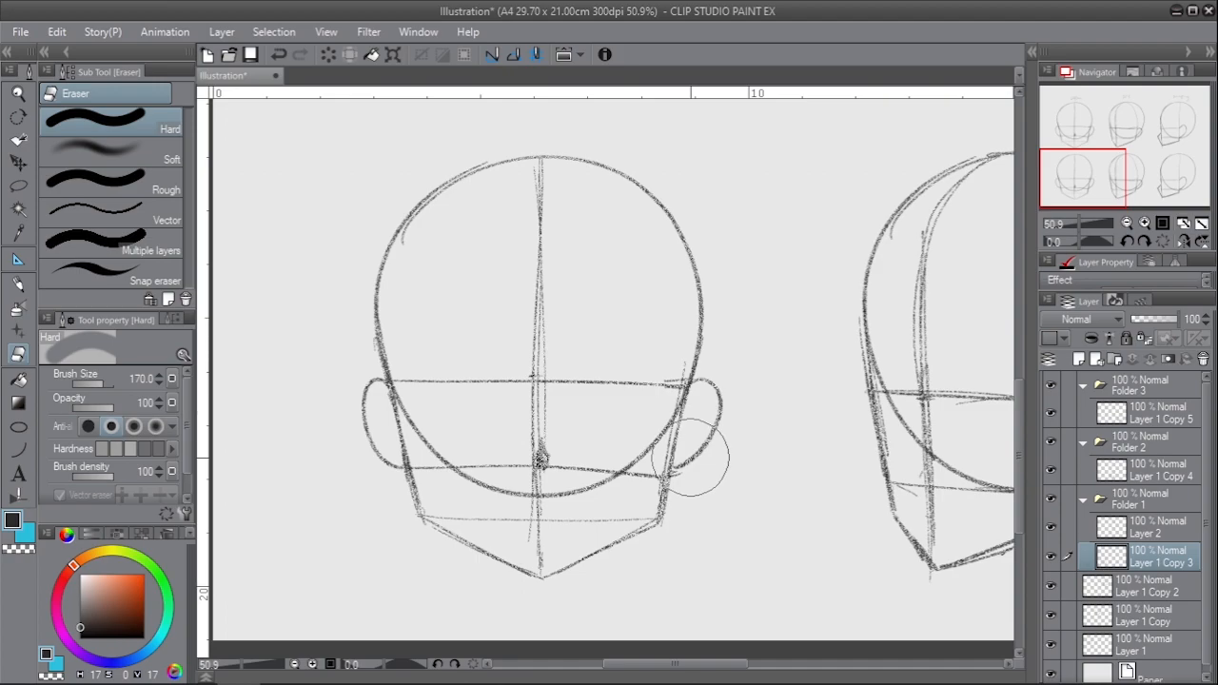
{"action": "key", "text": "ctrl+b"}
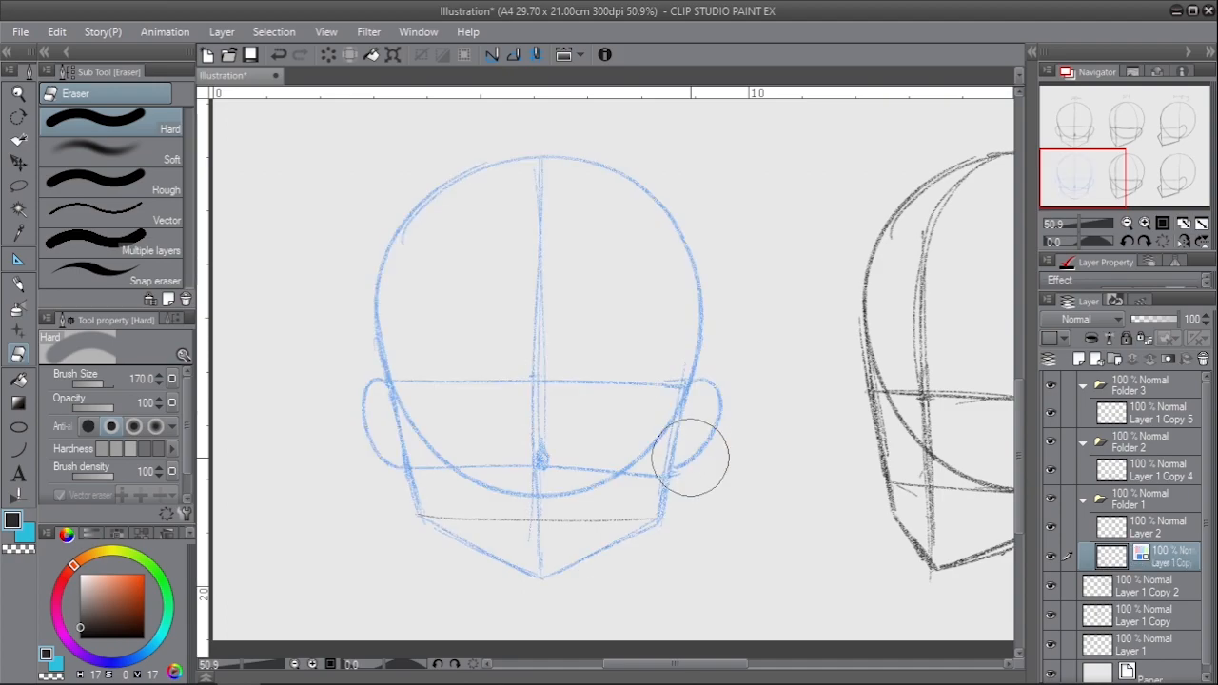
- Reduce the hard eraser's brush size to 120
{"action": "key", "text": "bracketleft"}
{"action": "key", "text": "bracketleft"}
{"action": "key", "text": "bracketleft"}
{"action": "key", "text": "bracketleft"}
{"action": "key", "text": "bracketleft"}
{"action": "key", "text": "bracketleft"}
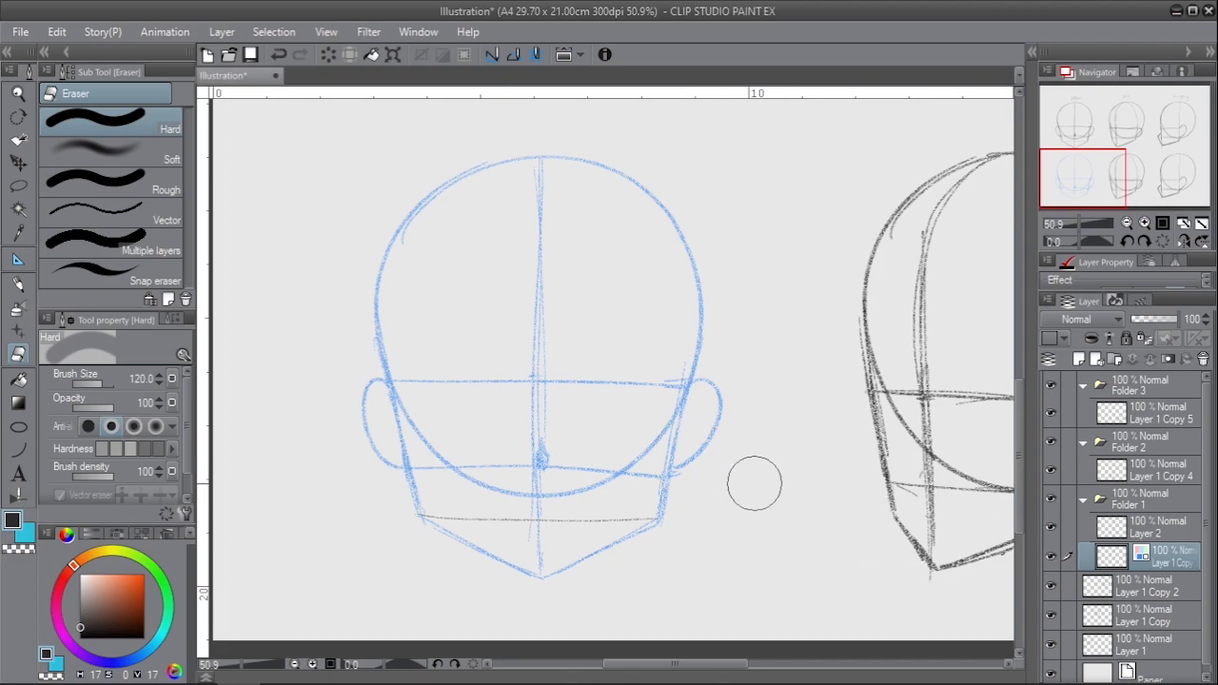
- Lower the opacity of the blue front-view guide layer to 46% and select Layer 2 with the Real pencil at brush size 20
{"action": "key", "text": "p"}
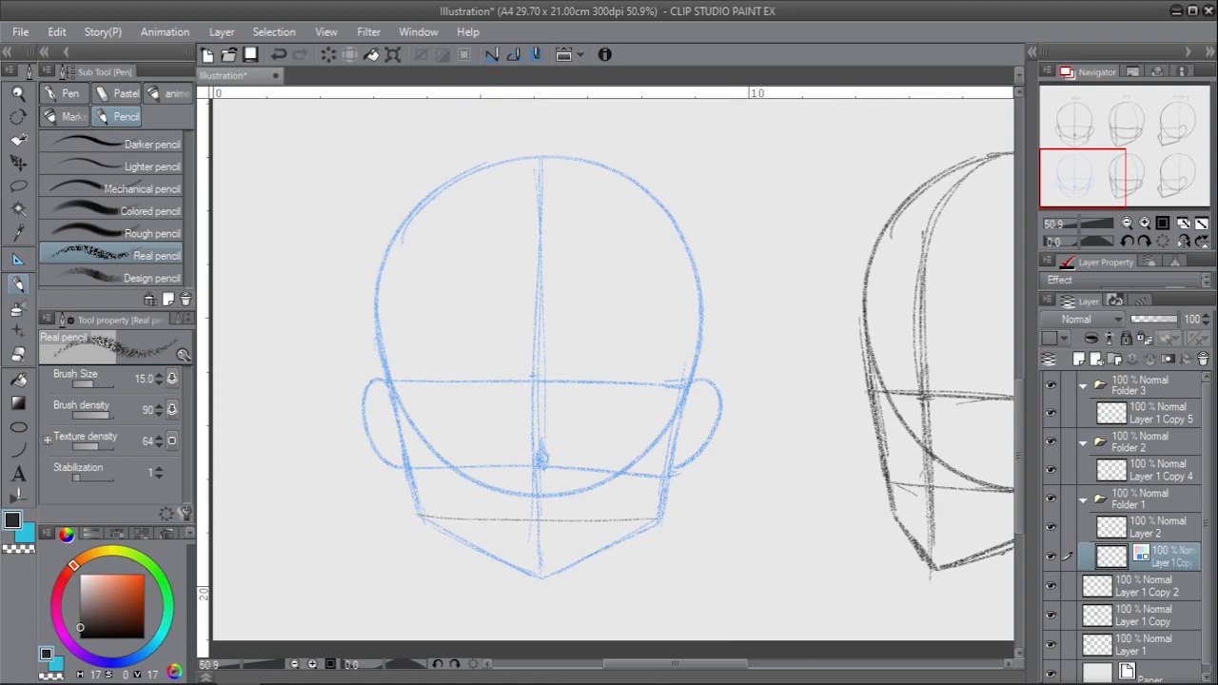
{"action": "left_click_drag", "start_coordinate": [1174, 321], "coordinate": [1146, 330]}
{"action": "left_click", "coordinate": [1132, 528]}
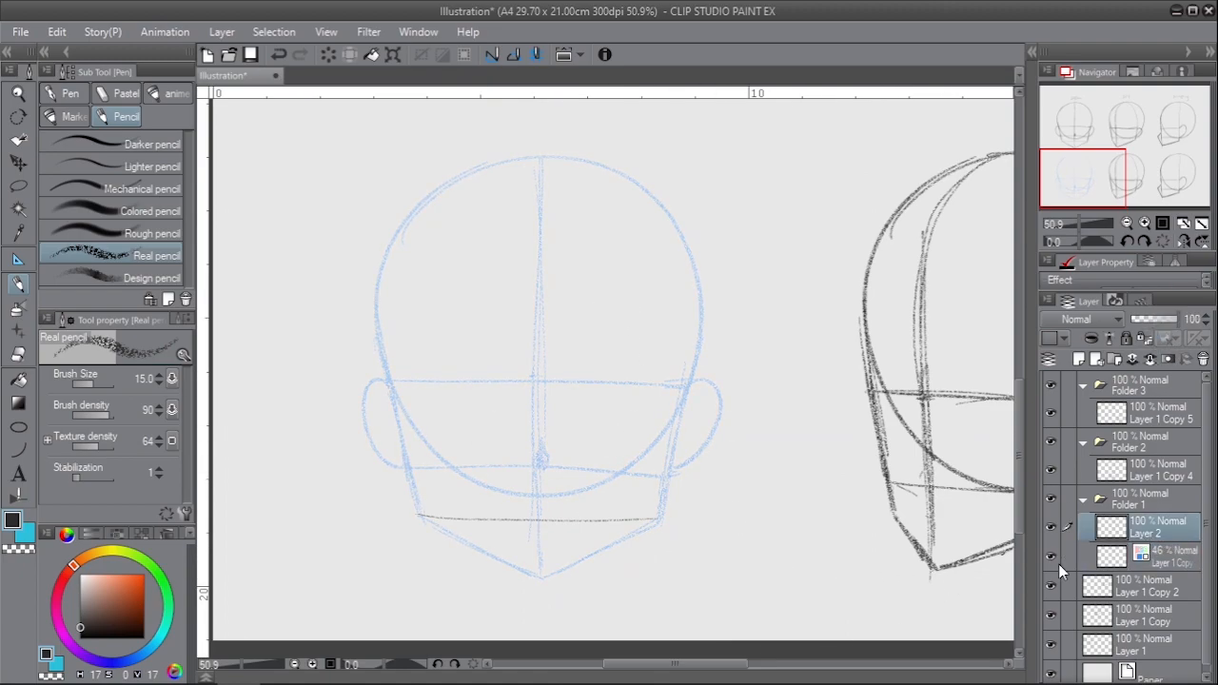
{"action": "key", "text": "bracketright"}
{"action": "key", "text": "bracketright"}
{"action": "left_click_drag", "start_coordinate": [619, 427], "coordinate": [629, 413]}
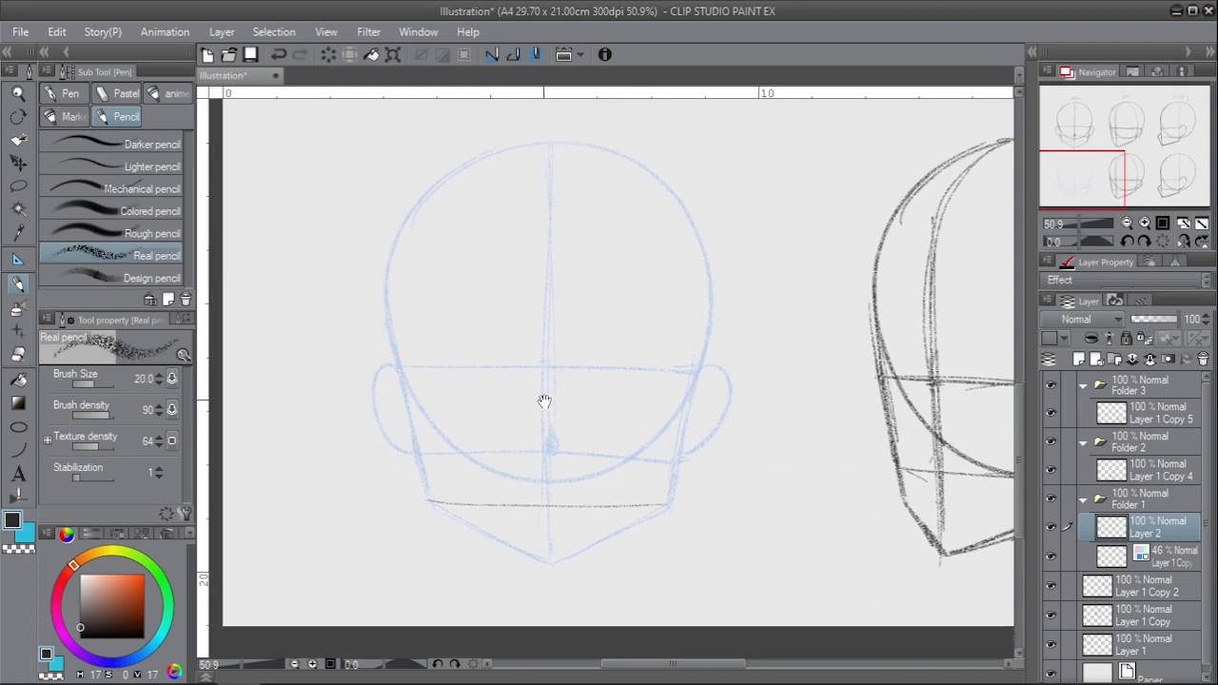
- Erase the stray black line across the front-view chin on Layer 1 Copy 4 and return to the pencil on Layer 2
{"action": "key", "text": "e"}
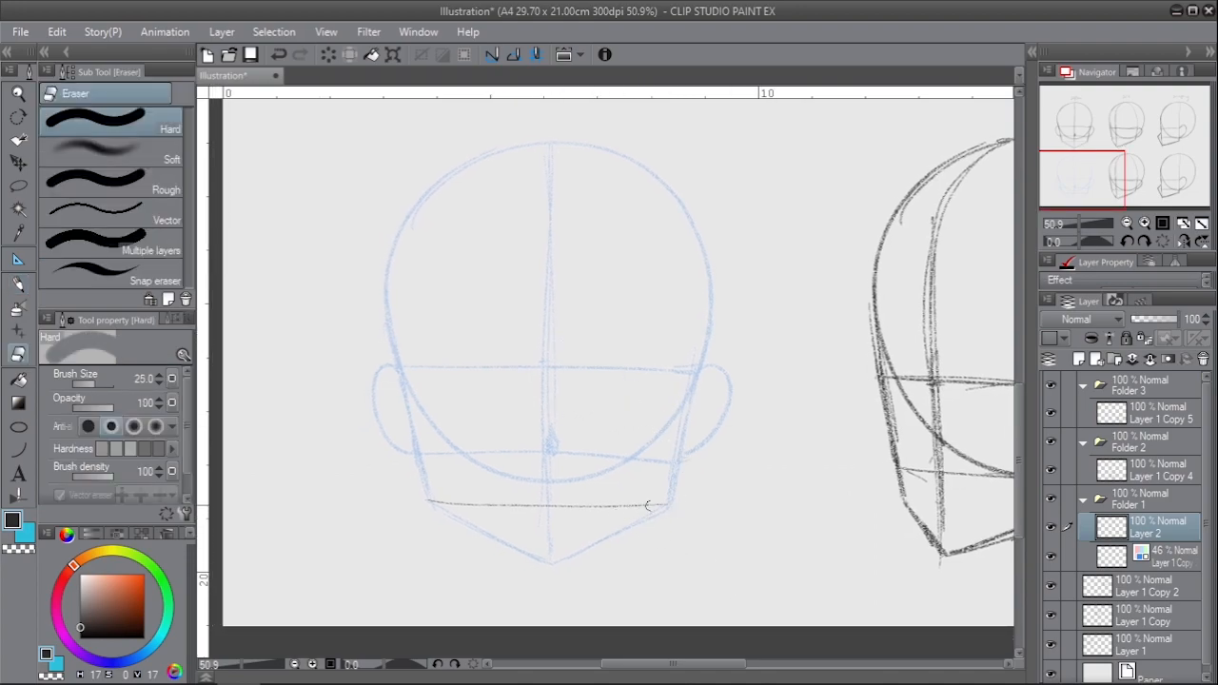
{"action": "left_click", "coordinate": [1051, 558]}
{"action": "left_click", "coordinate": [1051, 559]}
{"action": "left_click", "coordinate": [1051, 471]}
{"action": "left_click", "coordinate": [1050, 471]}
{"action": "left_click", "coordinate": [1113, 471]}
{"action": "key", "text": "bracketright"}
{"action": "key", "text": "bracketright"}
{"action": "key", "text": "bracketright"}
{"action": "key", "text": "bracketright"}
{"action": "key", "text": "bracketright"}
{"action": "key", "text": "bracketright"}
{"action": "key", "text": "bracketright"}
{"action": "key", "text": "bracketright"}
{"action": "left_click_drag", "start_coordinate": [656, 508], "coordinate": [428, 509]}
{"action": "left_click", "coordinate": [1147, 538]}
{"action": "key", "text": "p"}
{"action": "left_click_drag", "start_coordinate": [575, 394], "coordinate": [559, 374]}
{"action": "scroll", "coordinate": [598, 435], "scroll_direction": "up", "scroll_amount": 2}
{"action": "key", "text": "ctrl+z"}
{"action": "left_click_drag", "start_coordinate": [320, 328], "coordinate": [357, 416]}
{"action": "key", "text": "ctrl+z"}
{"action": "key", "text": "bracketleft"}
{"action": "key", "text": "bracketleft"}
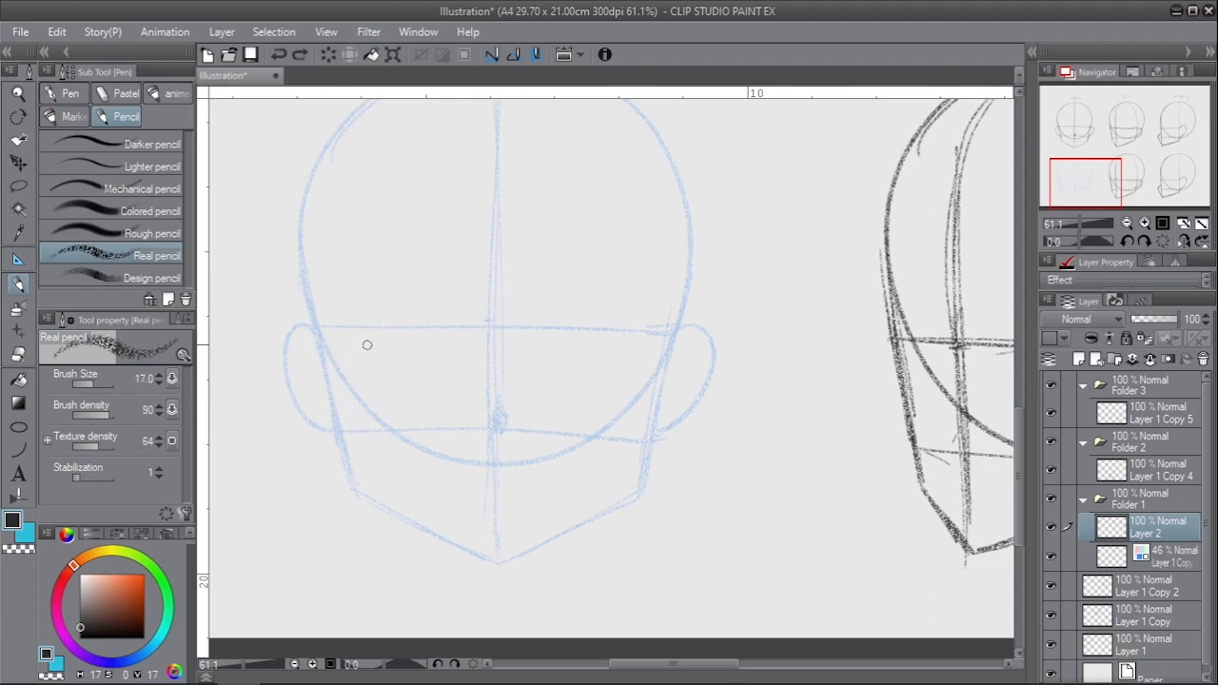
{"action": "key", "text": "ctrl+z"}
{"action": "left_click_drag", "start_coordinate": [315, 334], "coordinate": [344, 430]}
{"action": "key", "text": "ctrl+z"}
{"action": "left_click_drag", "start_coordinate": [355, 486], "coordinate": [394, 520]}
{"action": "key", "text": "ctrl+z"}
{"action": "left_click_drag", "start_coordinate": [615, 516], "coordinate": [644, 487]}
{"action": "key", "text": "ctrl+z"}
{"action": "left_click_drag", "start_coordinate": [660, 363], "coordinate": [645, 465]}
{"action": "key", "text": "ctrl+z"}
{"action": "left_click_drag", "start_coordinate": [671, 335], "coordinate": [650, 425]}
{"action": "key", "text": "ctrl+z"}
{"action": "key", "text": "ctrl+z"}
{"action": "left_click_drag", "start_coordinate": [671, 331], "coordinate": [630, 493]}
{"action": "key", "text": "ctrl+z"}
{"action": "key", "text": "ctrl+z"}
{"action": "key", "text": "ctrl+z"}
{"action": "mouse_move", "coordinate": [669, 341]}
{"action": "left_mouse_down"}
{"action": "mouse_move", "coordinate": [652, 431]}
{"action": "mouse_move", "coordinate": [650, 414]}
{"action": "mouse_move", "coordinate": [623, 494]}
{"action": "mouse_move", "coordinate": [637, 479]}
{"action": "mouse_move", "coordinate": [558, 538]}
{"action": "left_mouse_up"}
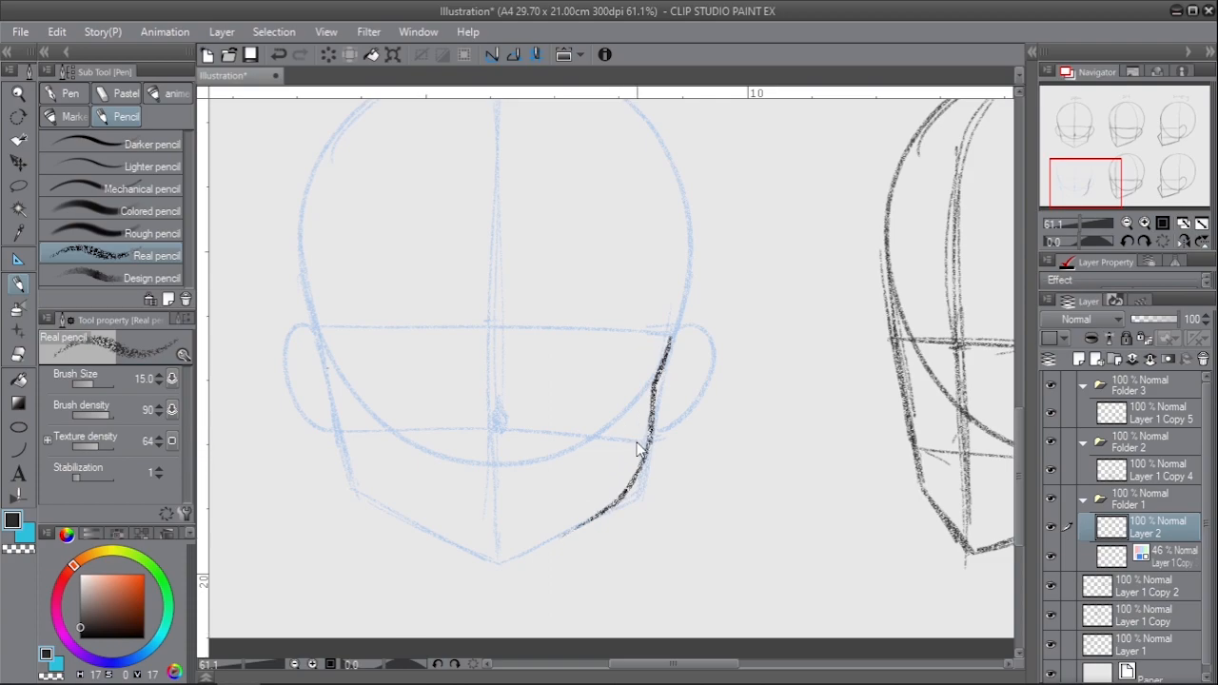
{"action": "key", "text": "ctrl+z"}
{"action": "key", "text": "ctrl+z"}
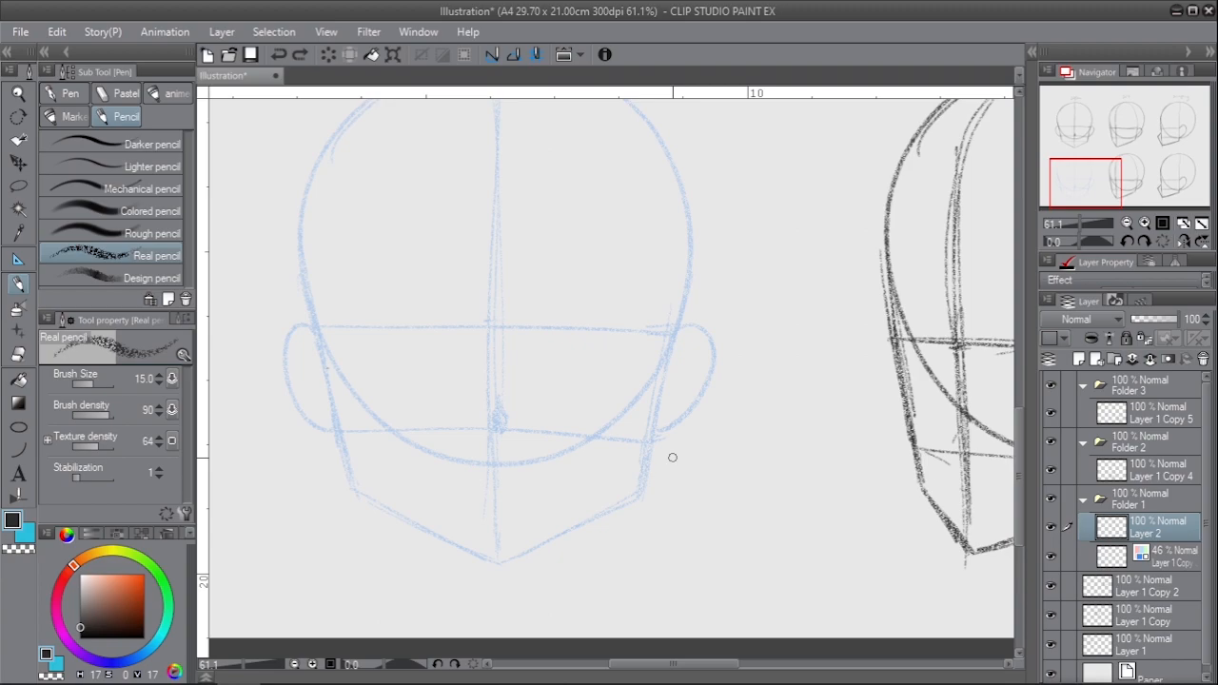
{"action": "left_click_drag", "start_coordinate": [671, 339], "coordinate": [653, 436]}
{"action": "key", "text": "ctrl+z"}
{"action": "key", "text": "ctrl+z"}
- Draw the right jawline down to the chin over the front-view guide, using the pencil at brush size 12
{"action": "key", "text": "bracketleft"}
{"action": "left_click_drag", "start_coordinate": [672, 340], "coordinate": [663, 383]}
{"action": "left_click_drag", "start_coordinate": [663, 383], "coordinate": [651, 430]}
{"action": "key", "text": "ctrl+z"}
{"action": "left_click_drag", "start_coordinate": [664, 382], "coordinate": [647, 450]}
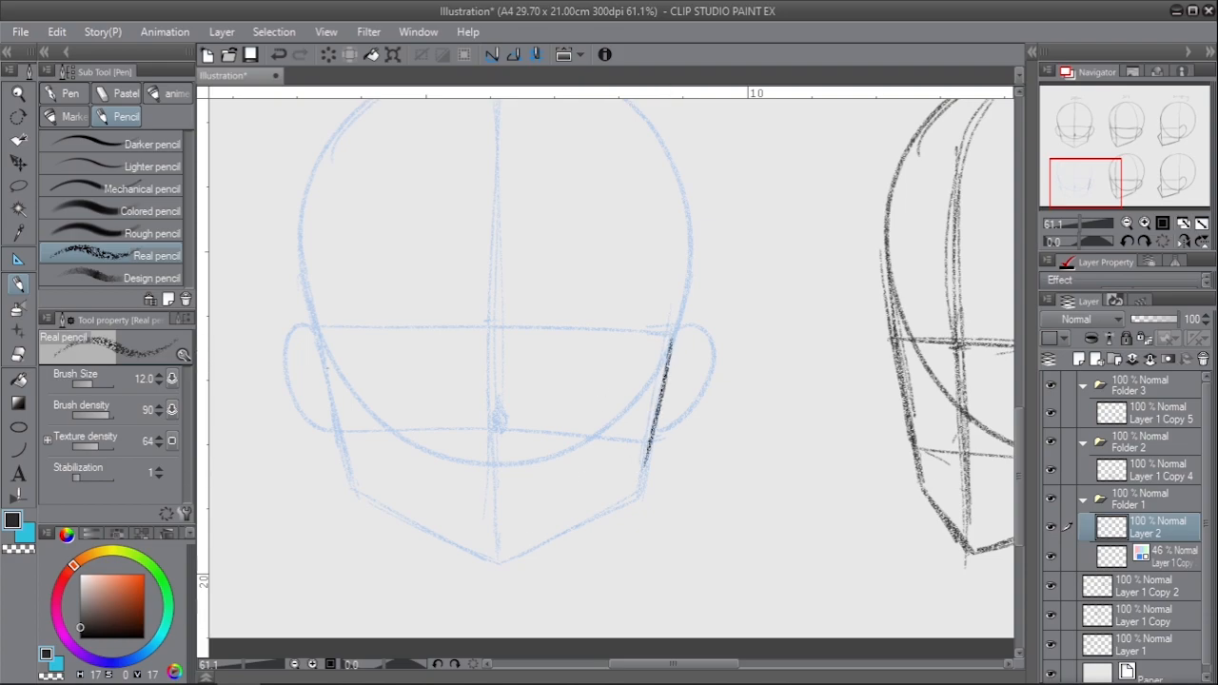
{"action": "mouse_move", "coordinate": [487, 560]}
{"action": "left_mouse_down"}
{"action": "mouse_move", "coordinate": [539, 554]}
{"action": "mouse_move", "coordinate": [506, 562]}
{"action": "left_mouse_up"}
{"action": "key", "text": "ctrl+z"}
{"action": "key", "text": "ctrl+z"}
{"action": "key", "text": "ctrl+z"}
{"action": "mouse_move", "coordinate": [648, 447]}
{"action": "left_mouse_down"}
{"action": "mouse_move", "coordinate": [632, 489]}
{"action": "mouse_move", "coordinate": [612, 501]}
{"action": "left_mouse_up"}
{"action": "key", "text": "ctrl+z"}
{"action": "left_click_drag", "start_coordinate": [650, 448], "coordinate": [588, 525]}
{"action": "left_click_drag", "start_coordinate": [520, 556], "coordinate": [601, 518]}
{"action": "left_click_drag", "start_coordinate": [530, 552], "coordinate": [612, 505]}
- Draw the left jawline of the front-view head down to the chin and extend the right jawline slightly above the eye line
{"action": "mouse_move", "coordinate": [321, 344]}
{"action": "left_mouse_down"}
{"action": "mouse_move", "coordinate": [350, 472]}
{"action": "mouse_move", "coordinate": [394, 515]}
{"action": "left_mouse_up"}
{"action": "key", "text": "ctrl+z"}
{"action": "key", "text": "ctrl+z"}
{"action": "left_click_drag", "start_coordinate": [350, 470], "coordinate": [459, 547]}
{"action": "left_click_drag", "start_coordinate": [381, 499], "coordinate": [487, 562]}
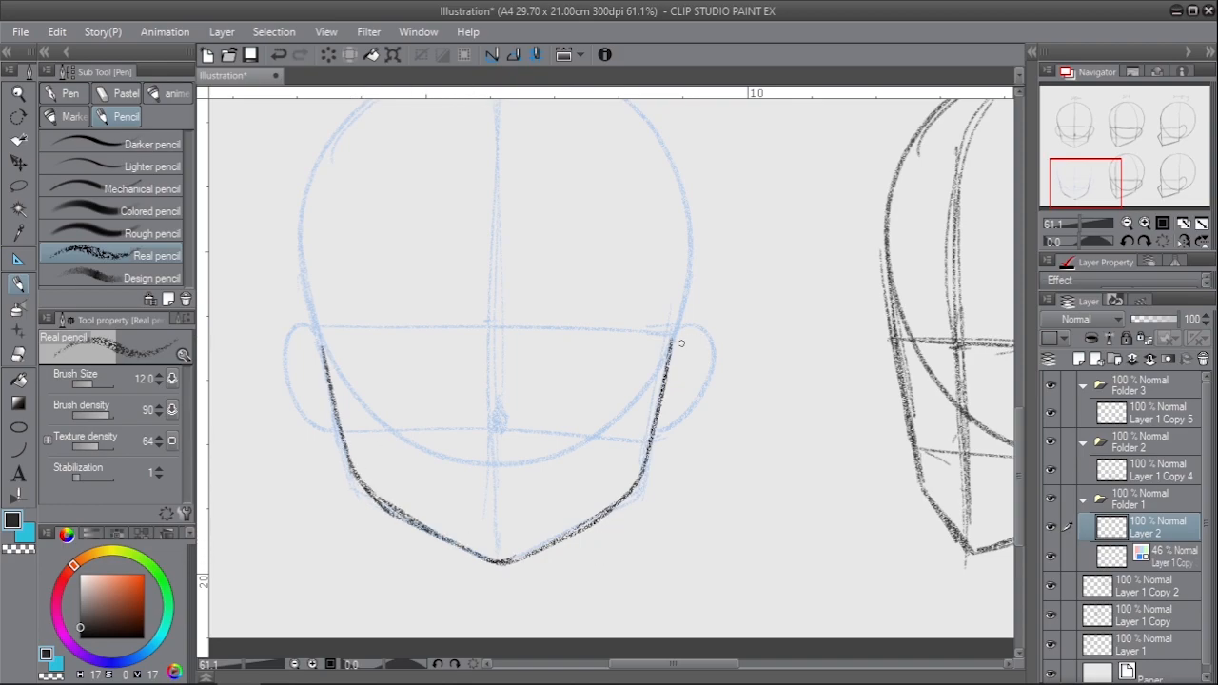
{"action": "left_click_drag", "start_coordinate": [669, 350], "coordinate": [677, 311]}
{"action": "left_click_drag", "start_coordinate": [483, 275], "coordinate": [489, 303]}
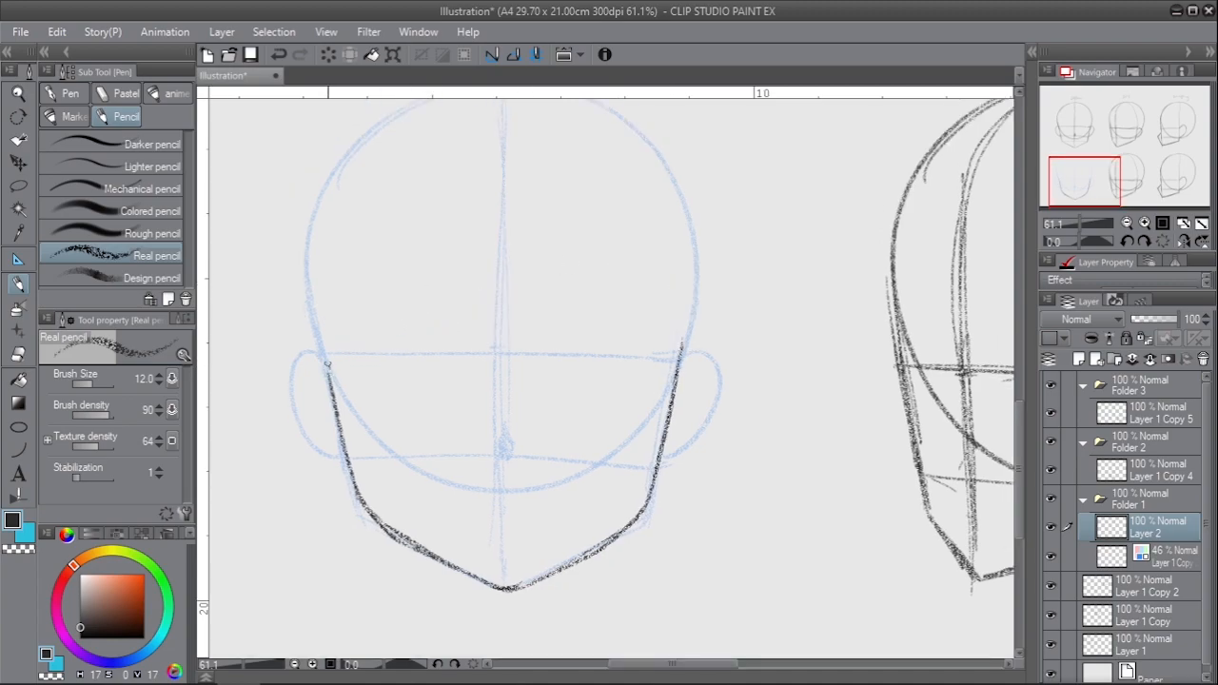
- Outline the cranium and both ears of the front-view head, joining them to the jawlines
{"action": "mouse_move", "coordinate": [326, 369]}
{"action": "left_mouse_down"}
{"action": "mouse_move", "coordinate": [319, 404]}
{"action": "mouse_move", "coordinate": [326, 207]}
{"action": "mouse_move", "coordinate": [555, 115]}
{"action": "mouse_move", "coordinate": [697, 343]}
{"action": "mouse_move", "coordinate": [687, 373]}
{"action": "left_mouse_up"}
{"action": "left_click_drag", "start_coordinate": [539, 114], "coordinate": [689, 276]}
{"action": "key", "text": "ctrl+z"}
{"action": "left_click_drag", "start_coordinate": [685, 241], "coordinate": [691, 353]}
{"action": "mouse_move", "coordinate": [671, 219]}
{"action": "left_mouse_down"}
{"action": "mouse_move", "coordinate": [678, 379]}
{"action": "mouse_move", "coordinate": [666, 495]}
{"action": "mouse_move", "coordinate": [650, 501]}
{"action": "left_mouse_up"}
{"action": "left_click_drag", "start_coordinate": [319, 387], "coordinate": [329, 491]}
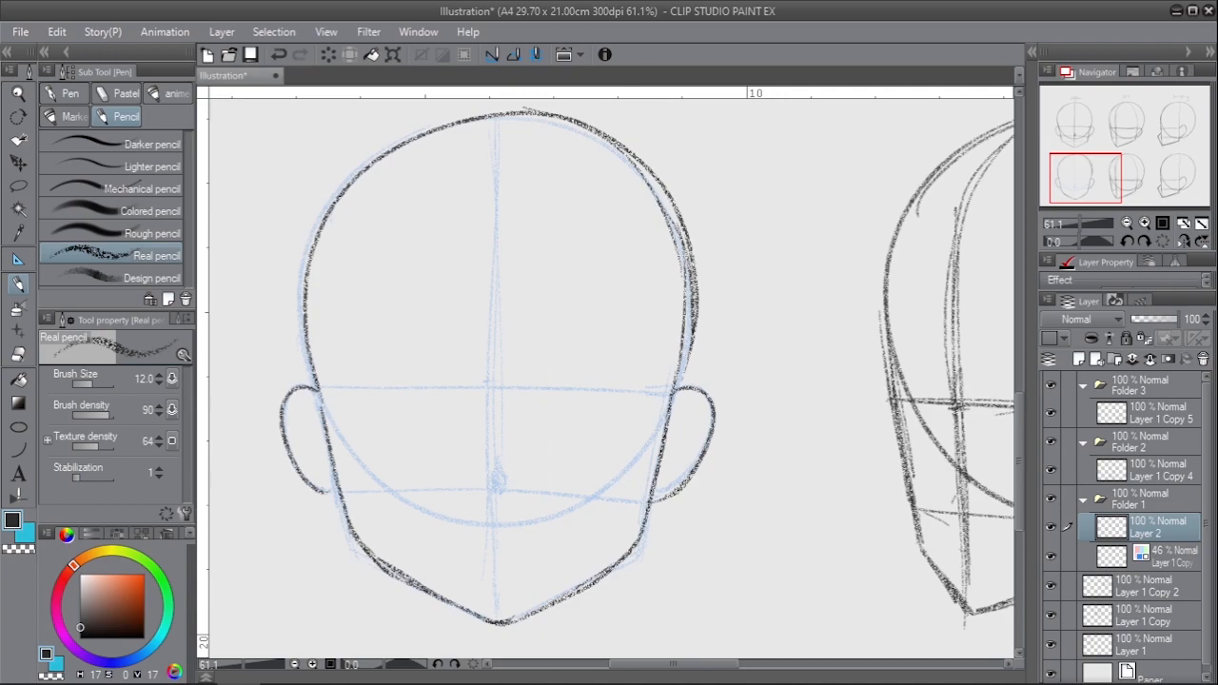
- Mark the eye widths on the blue guide layer, and draw both upper eyelids and the nose on Layer 2 at brush size 15
{"action": "left_click", "coordinate": [1148, 559]}
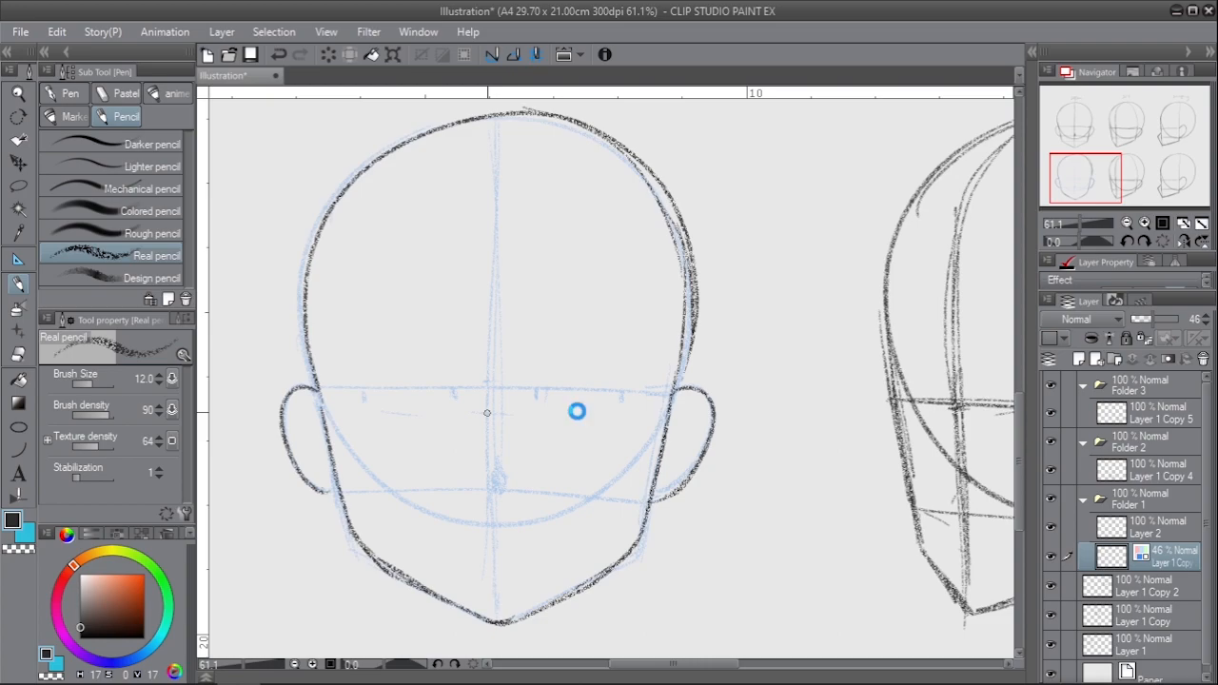
{"action": "left_click", "coordinate": [1147, 526]}
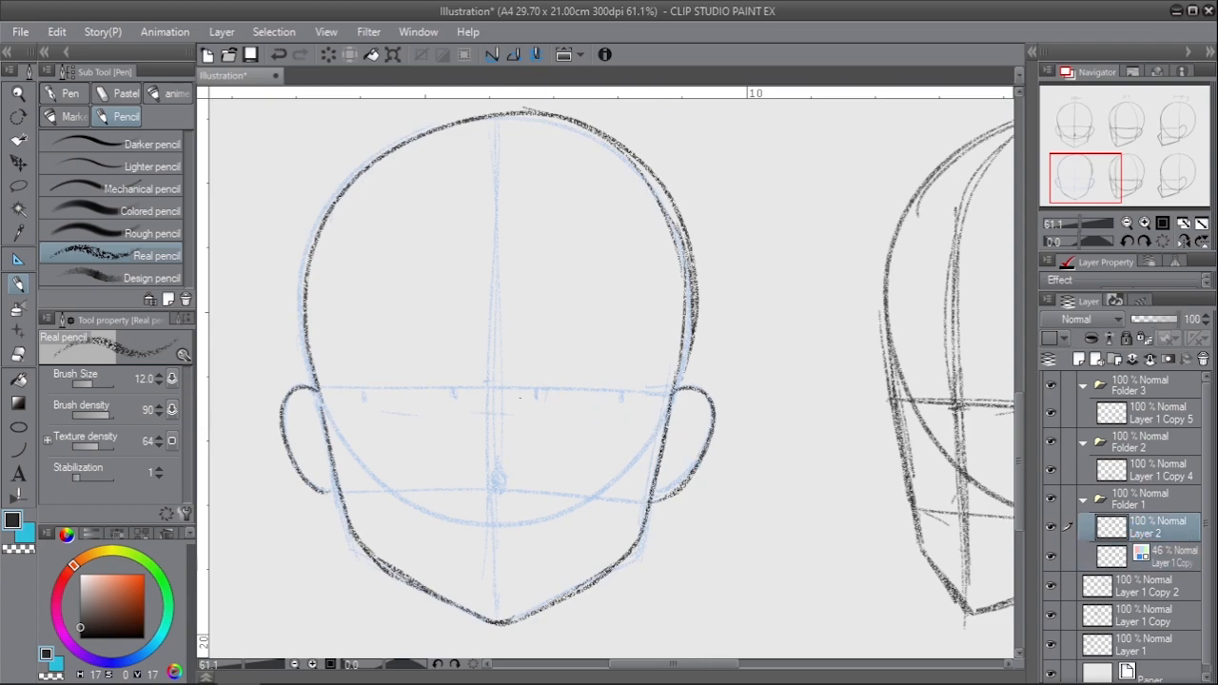
{"action": "key", "text": "bracketright"}
{"action": "mouse_move", "coordinate": [538, 408]}
{"action": "left_mouse_down"}
{"action": "mouse_move", "coordinate": [567, 390]}
{"action": "mouse_move", "coordinate": [622, 397]}
{"action": "left_mouse_up"}
{"action": "mouse_move", "coordinate": [448, 408]}
{"action": "left_mouse_down"}
{"action": "mouse_move", "coordinate": [397, 395]}
{"action": "mouse_move", "coordinate": [390, 414]}
{"action": "mouse_move", "coordinate": [361, 397]}
{"action": "mouse_move", "coordinate": [444, 415]}
{"action": "left_mouse_up"}
{"action": "key", "text": "ctrl+z"}
{"action": "key", "text": "ctrl+z"}
{"action": "key", "text": "e"}
{"action": "mouse_move", "coordinate": [554, 413]}
{"action": "left_mouse_down"}
{"action": "mouse_move", "coordinate": [543, 410]}
{"action": "mouse_move", "coordinate": [625, 401]}
{"action": "left_mouse_up"}
{"action": "key", "text": "p"}
{"action": "key", "text": "ctrl+z"}
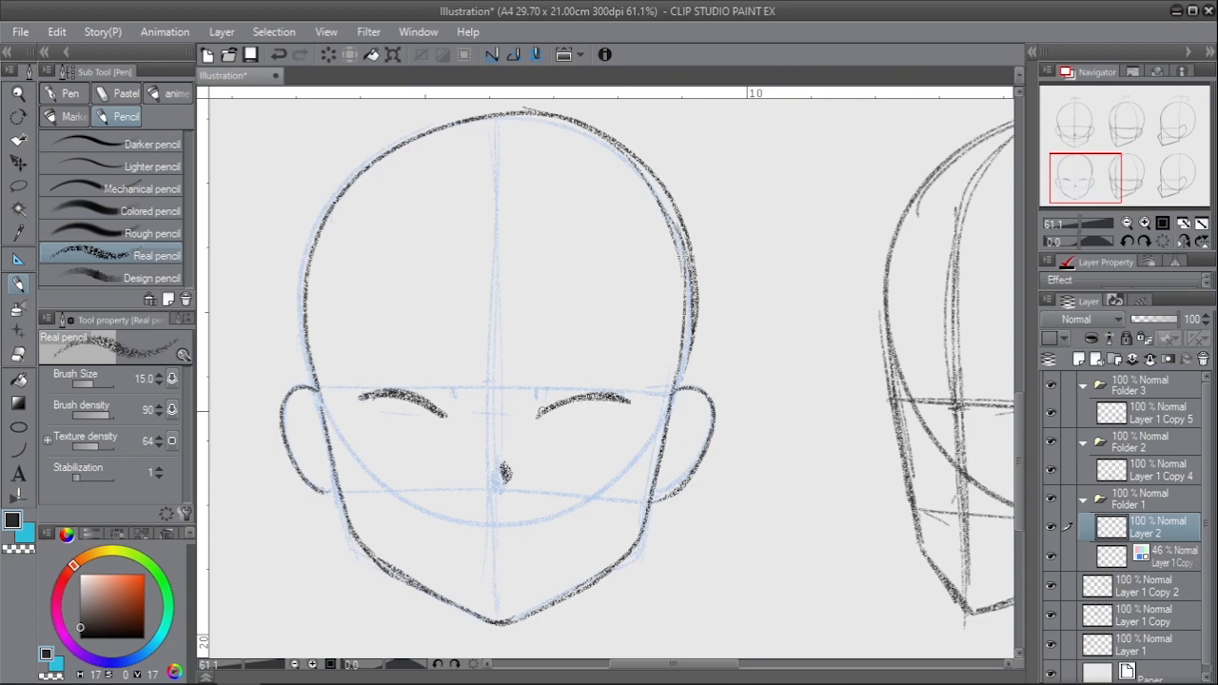
- Draw the outer eye corners and the irises, and add a short straight mouth line below the nose
{"action": "mouse_move", "coordinate": [371, 394]}
{"action": "left_mouse_down"}
{"action": "mouse_move", "coordinate": [360, 397]}
{"action": "mouse_move", "coordinate": [373, 423]}
{"action": "left_mouse_up"}
{"action": "left_click_drag", "start_coordinate": [617, 399], "coordinate": [619, 419]}
{"action": "mouse_move", "coordinate": [404, 403]}
{"action": "left_mouse_down"}
{"action": "mouse_move", "coordinate": [392, 424]}
{"action": "mouse_move", "coordinate": [435, 421]}
{"action": "mouse_move", "coordinate": [426, 441]}
{"action": "left_mouse_up"}
{"action": "mouse_move", "coordinate": [554, 419]}
{"action": "left_mouse_down"}
{"action": "mouse_move", "coordinate": [593, 414]}
{"action": "mouse_move", "coordinate": [580, 443]}
{"action": "left_mouse_up"}
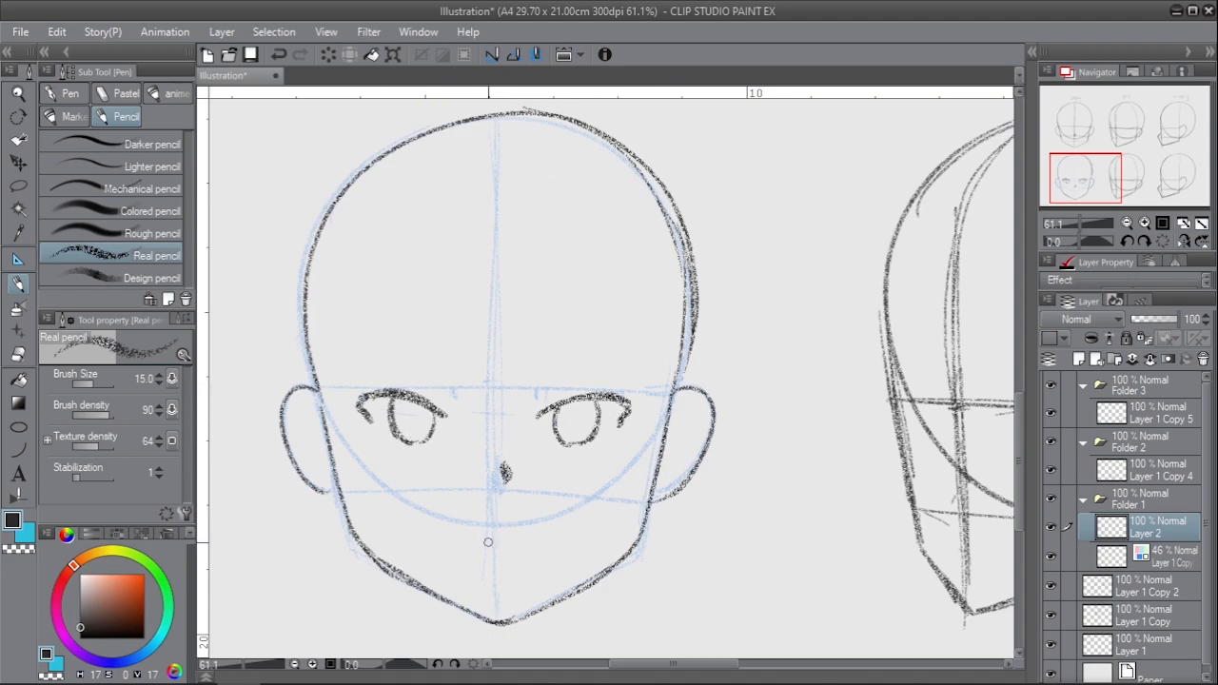
{"action": "mouse_move", "coordinate": [466, 546]}
{"action": "left_mouse_down"}
{"action": "mouse_move", "coordinate": [545, 547]}
{"action": "mouse_move", "coordinate": [532, 541]}
{"action": "left_mouse_up"}
- Select the eyes, nose and mouth with the Lasso and enlarge them slightly with a transform, finishing with nothing selected
{"action": "key", "text": "k"}
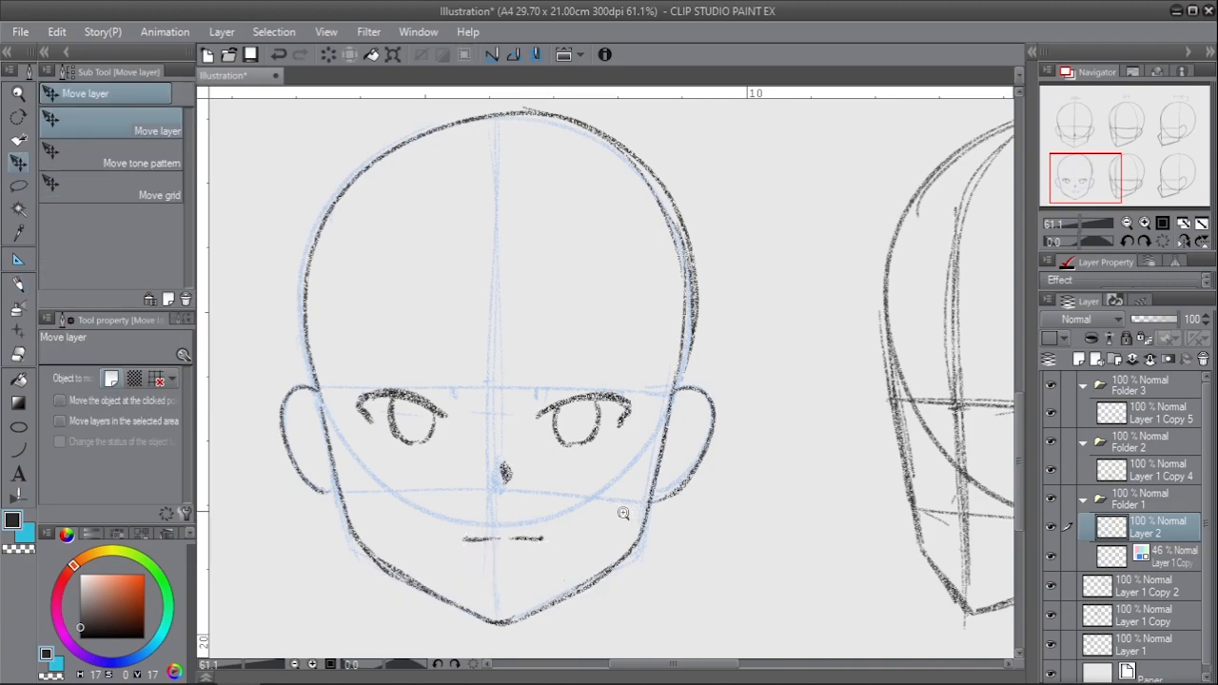
{"action": "scroll", "coordinate": [609, 518], "scroll_direction": "down", "scroll_amount": 2}
{"action": "scroll", "coordinate": [603, 514], "scroll_direction": "up", "scroll_amount": 1}
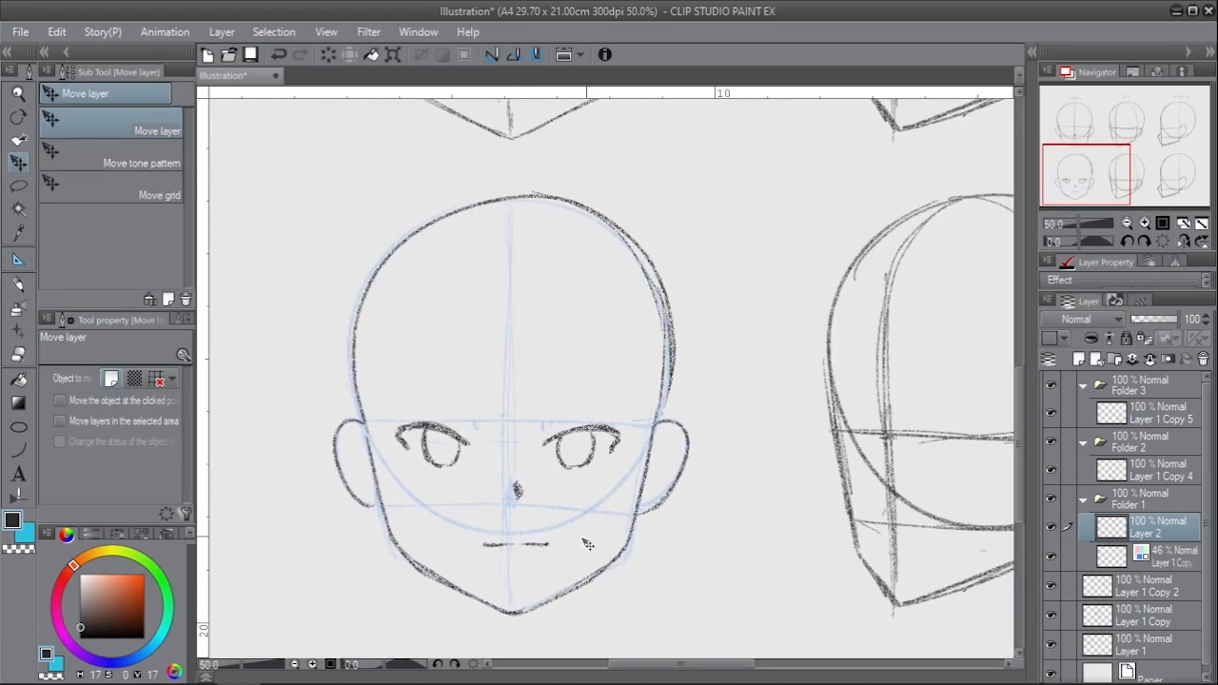
{"action": "key", "text": "m"}
{"action": "mouse_move", "coordinate": [561, 560]}
{"action": "left_mouse_down"}
{"action": "mouse_move", "coordinate": [436, 381]}
{"action": "mouse_move", "coordinate": [476, 563]}
{"action": "mouse_move", "coordinate": [561, 559]}
{"action": "left_mouse_up"}
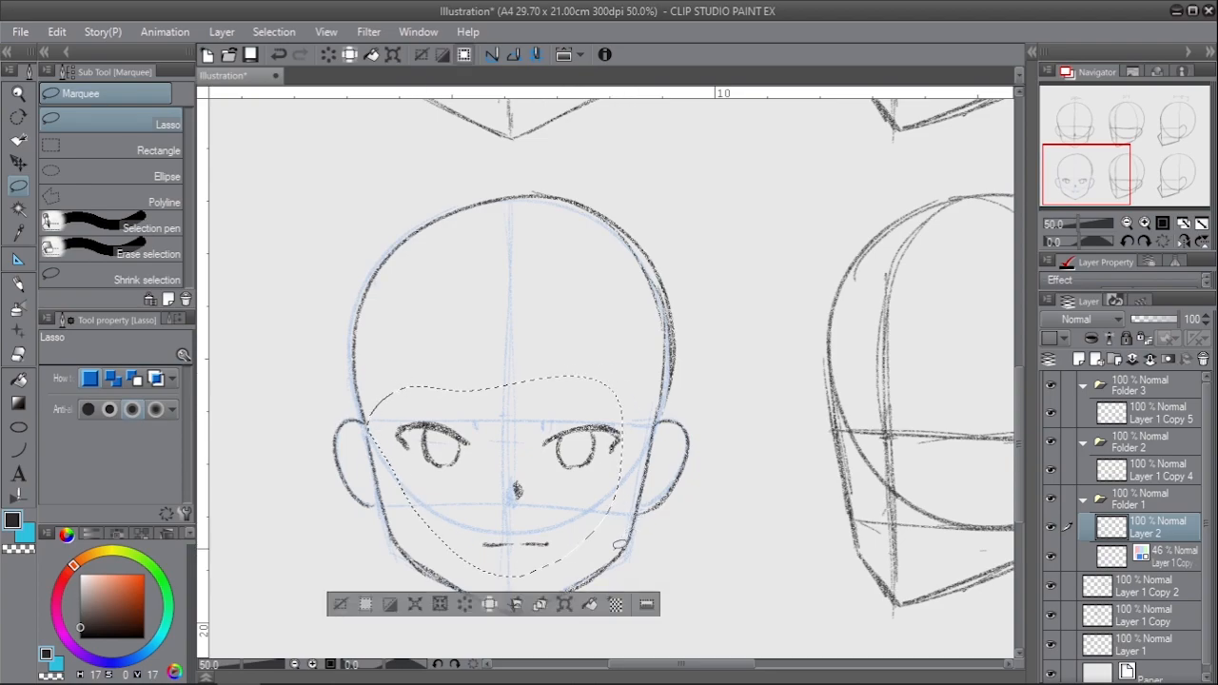
{"action": "key", "text": "ctrl+t"}
{"action": "left_click_drag", "start_coordinate": [623, 377], "coordinate": [634, 368]}
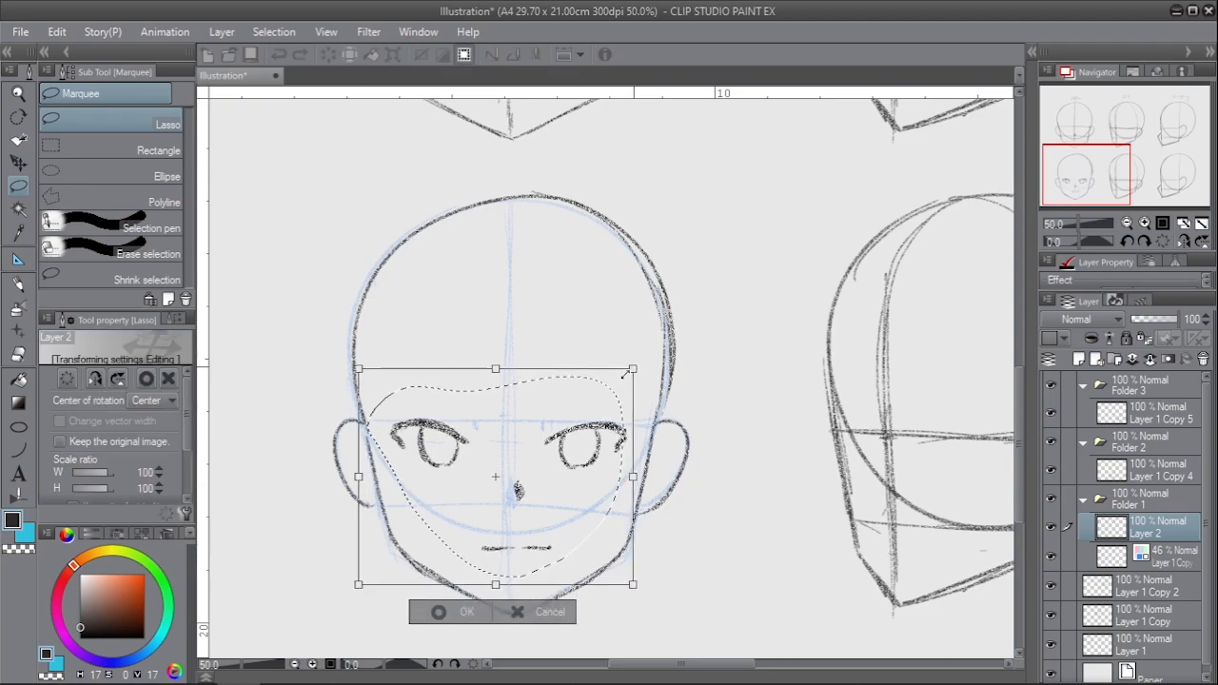
{"action": "left_click_drag", "start_coordinate": [585, 500], "coordinate": [581, 499]}
{"action": "left_click", "coordinate": [474, 613]}
{"action": "key", "text": "ctrl+d"}
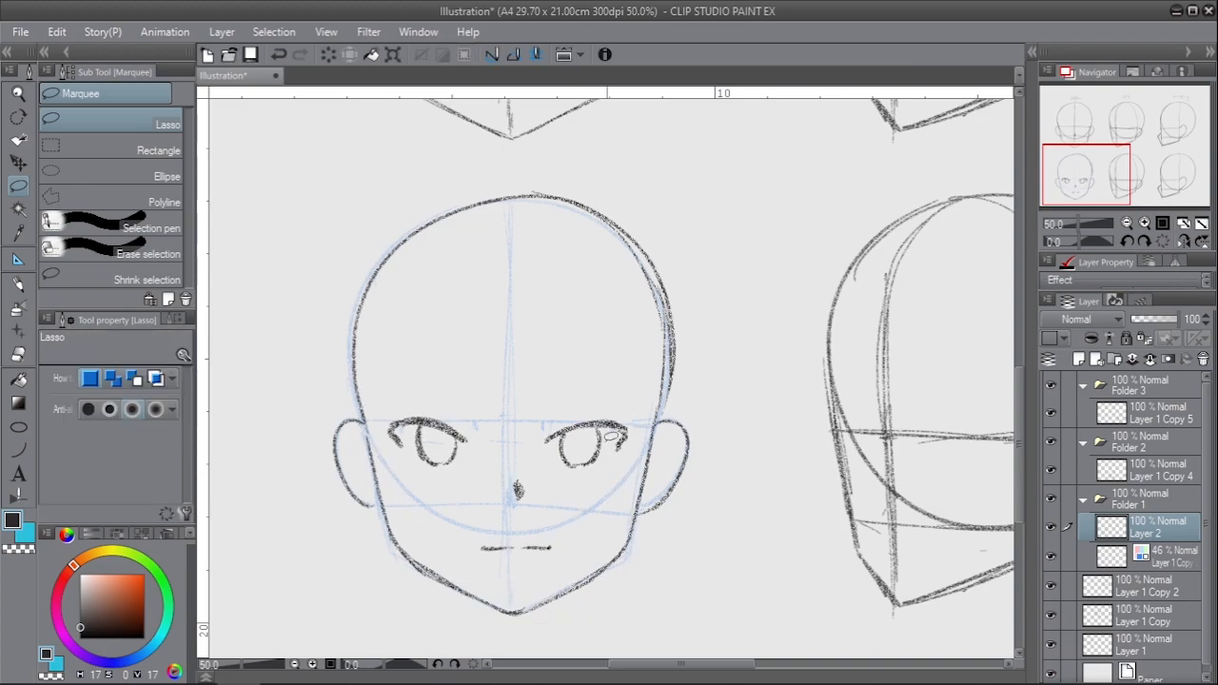
- Trim the nose to a small mark and draw thin eyebrows above both eyes with the pencil at brush size 17
{"action": "key", "text": "e"}
{"action": "key", "text": "p"}
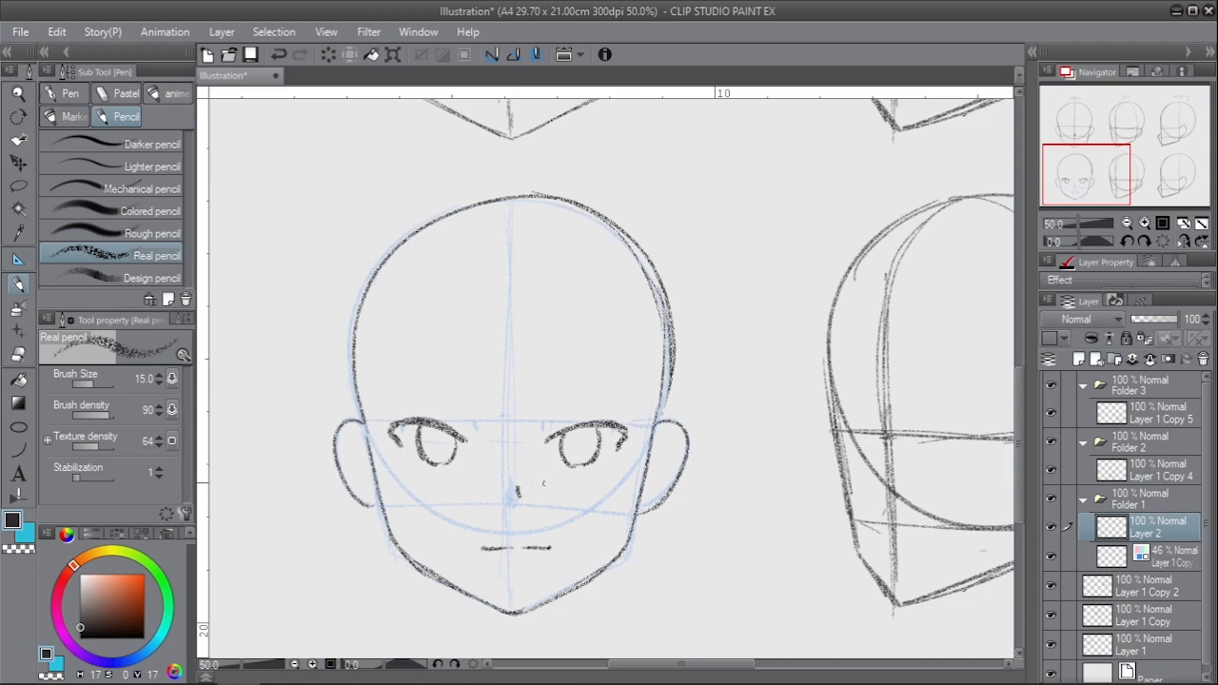
{"action": "scroll", "coordinate": [599, 496], "scroll_direction": "down", "scroll_amount": 2}
{"action": "left_click_drag", "start_coordinate": [560, 427], "coordinate": [625, 418]}
{"action": "key", "text": "ctrl+z"}
{"action": "left_click_drag", "start_coordinate": [437, 419], "coordinate": [509, 424]}
{"action": "key", "text": "ctrl+z"}
{"action": "left_click_drag", "start_coordinate": [684, 486], "coordinate": [661, 473]}
{"action": "key", "text": "]"}
{"action": "left_click_drag", "start_coordinate": [538, 442], "coordinate": [586, 435]}
{"action": "left_click_drag", "start_coordinate": [477, 437], "coordinate": [428, 439]}
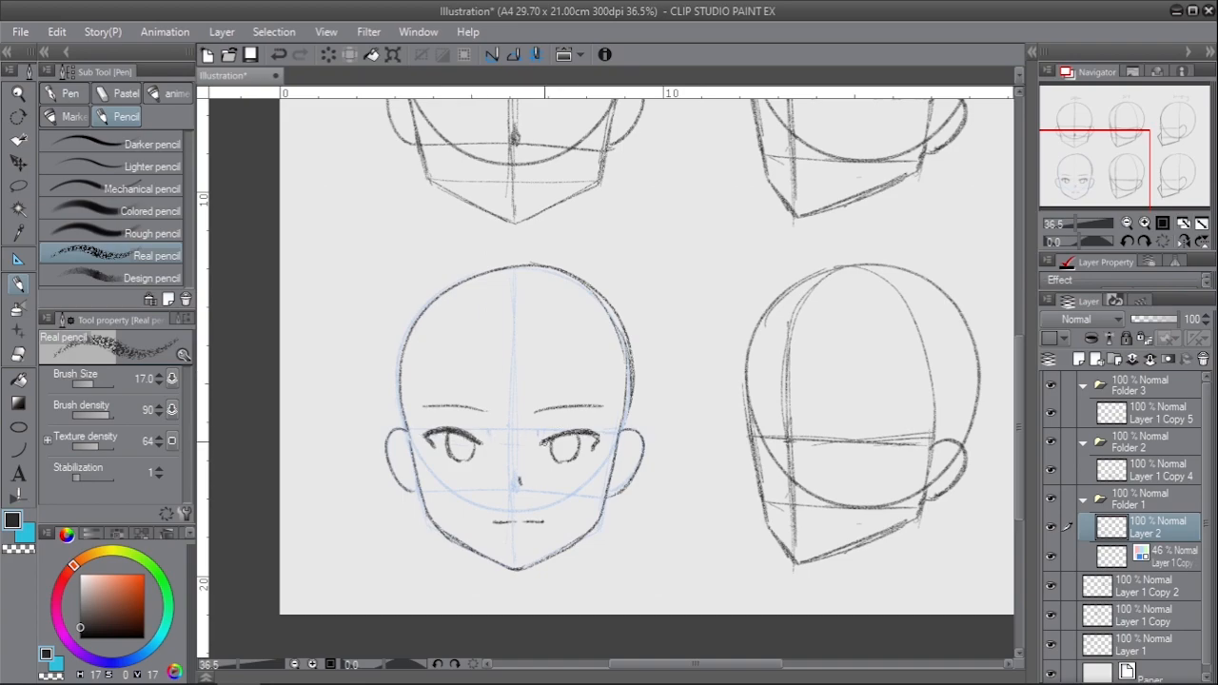
- Add a new layer above Layer 1 Copy 4 in Folder 2 and tint Layer 1 Copy 4 with the blue layer color
{"action": "left_click_drag", "start_coordinate": [550, 441], "coordinate": [554, 436]}
{"action": "mouse_move", "coordinate": [803, 514]}
{"action": "left_mouse_down"}
{"action": "mouse_move", "coordinate": [645, 498]}
{"action": "mouse_move", "coordinate": [615, 519]}
{"action": "mouse_move", "coordinate": [616, 471]}
{"action": "left_mouse_up"}
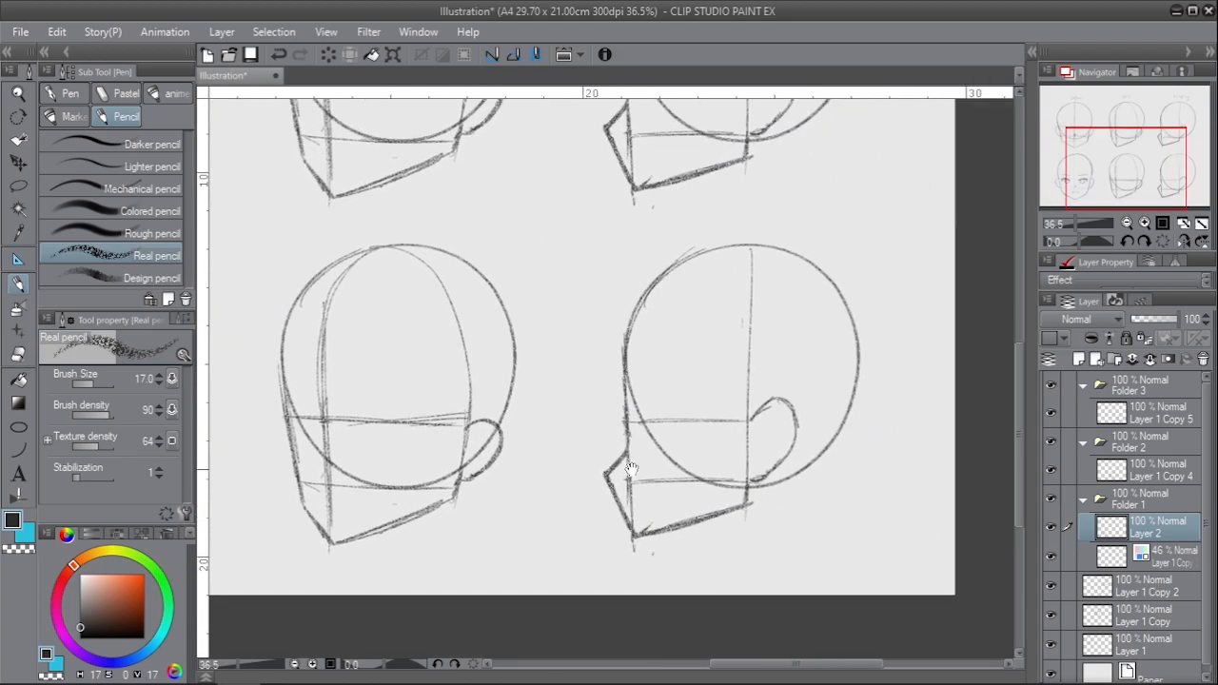
{"action": "left_click_drag", "start_coordinate": [497, 461], "coordinate": [676, 469]}
{"action": "left_click_drag", "start_coordinate": [609, 435], "coordinate": [642, 464]}
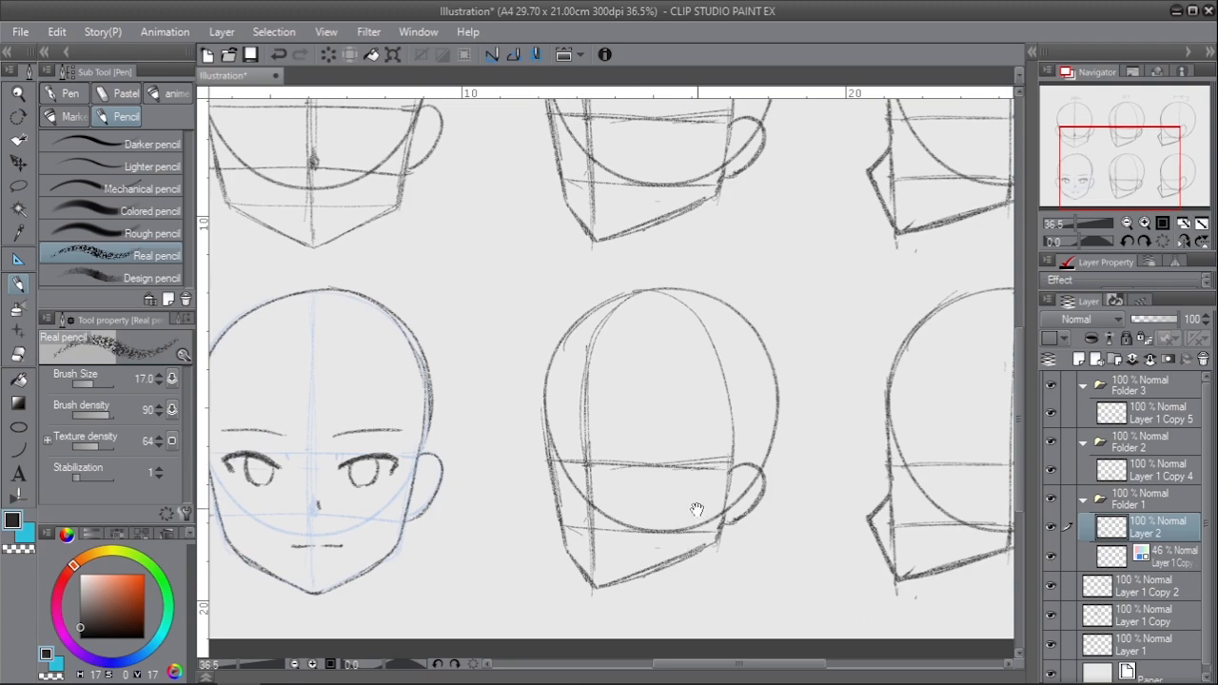
{"action": "left_click_drag", "start_coordinate": [698, 511], "coordinate": [659, 477]}
{"action": "scroll", "coordinate": [625, 428], "scroll_direction": "up", "scroll_amount": 1}
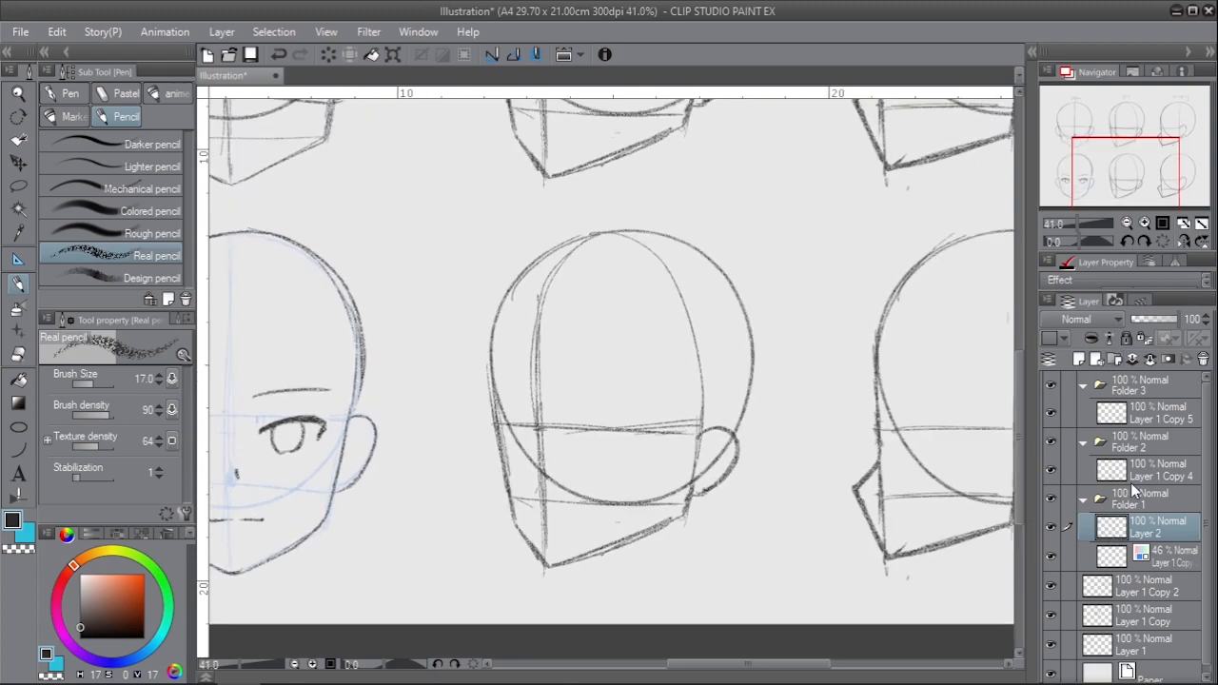
{"action": "left_click", "coordinate": [1142, 469]}
{"action": "left_click", "coordinate": [1078, 359]}
{"action": "left_click_drag", "start_coordinate": [718, 499], "coordinate": [693, 492]}
{"action": "left_click", "coordinate": [1154, 500]}
{"action": "key", "text": "ctrl+b"}
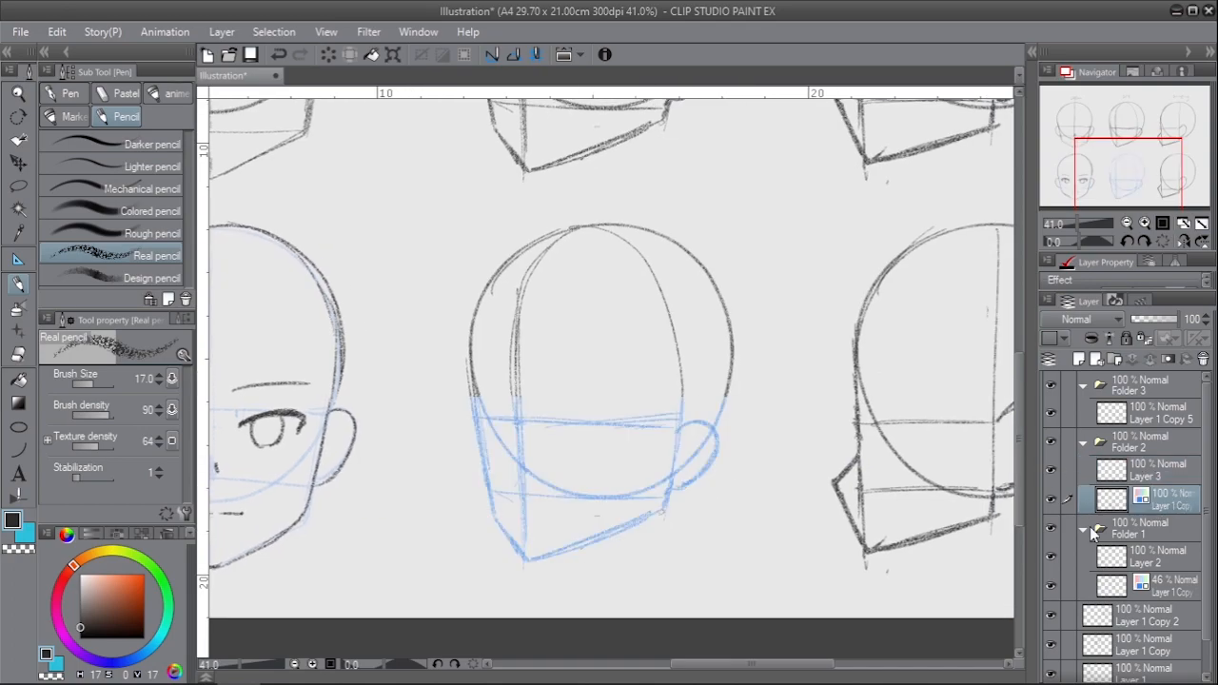
{"action": "left_click", "coordinate": [1155, 473]}
{"action": "scroll", "coordinate": [620, 444], "scroll_direction": "up", "scroll_amount": 1}
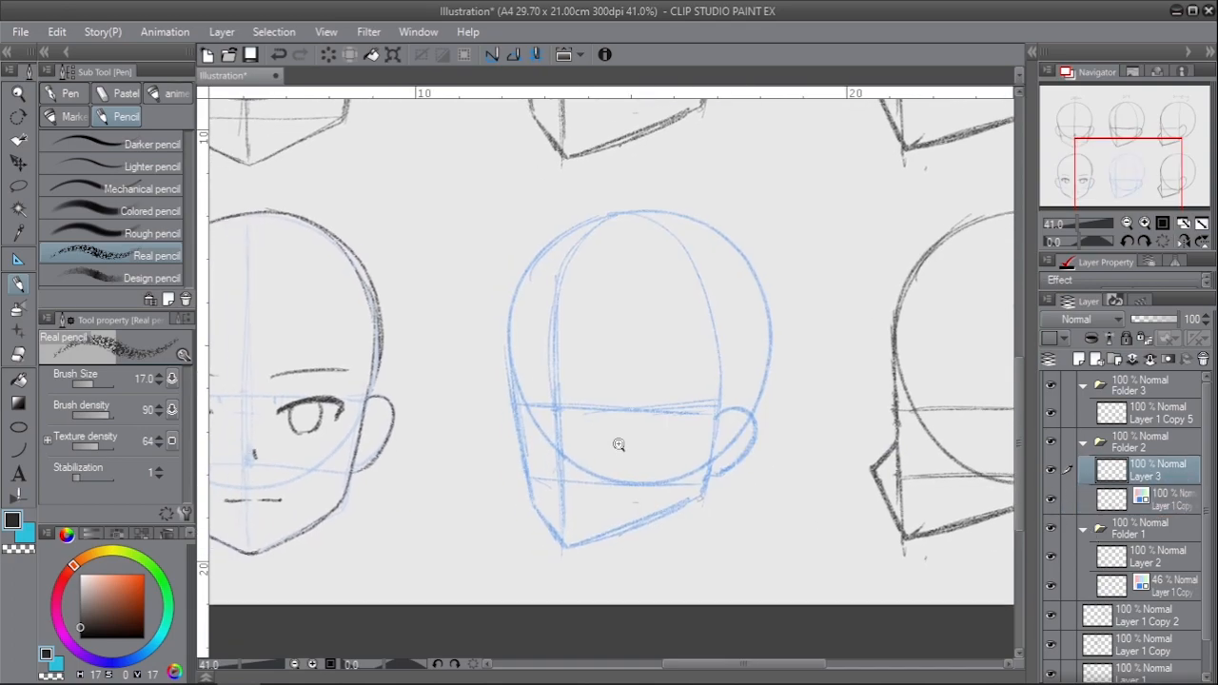
{"action": "mouse_move", "coordinate": [543, 443]}
{"action": "left_mouse_down"}
{"action": "mouse_move", "coordinate": [558, 403]}
{"action": "mouse_move", "coordinate": [519, 422]}
{"action": "left_mouse_up"}
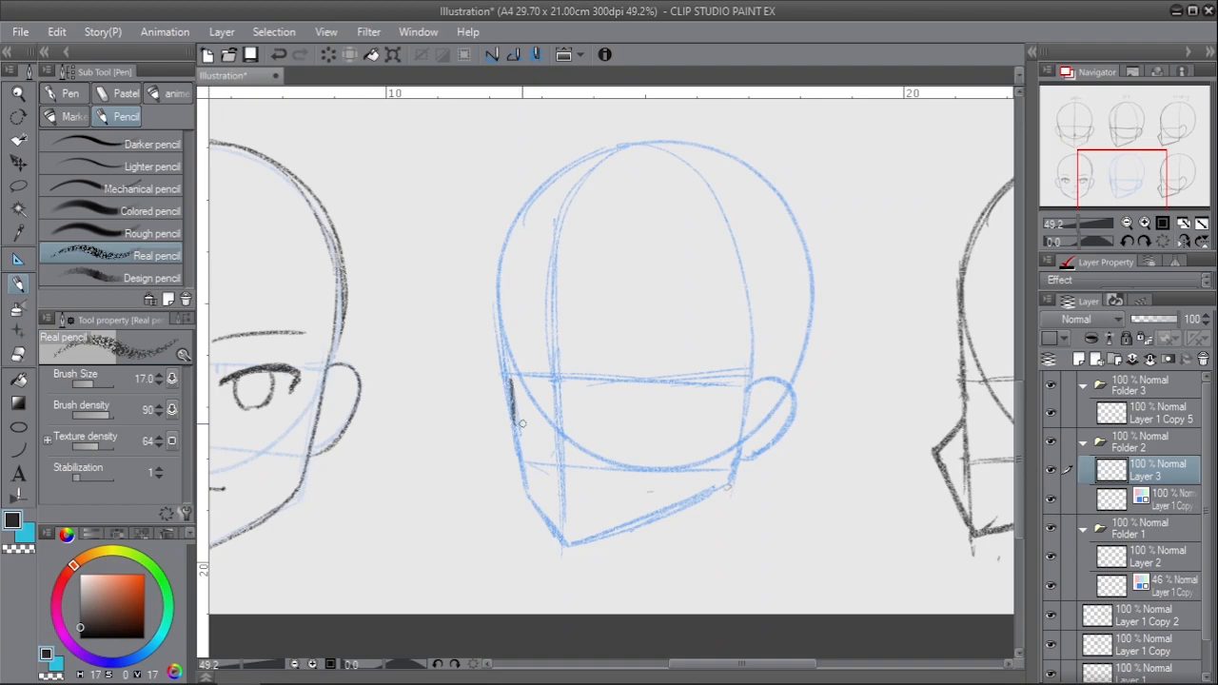
{"action": "mouse_move", "coordinate": [436, 446]}
{"action": "left_mouse_down"}
{"action": "mouse_move", "coordinate": [546, 449]}
{"action": "mouse_move", "coordinate": [444, 440]}
{"action": "left_mouse_up"}
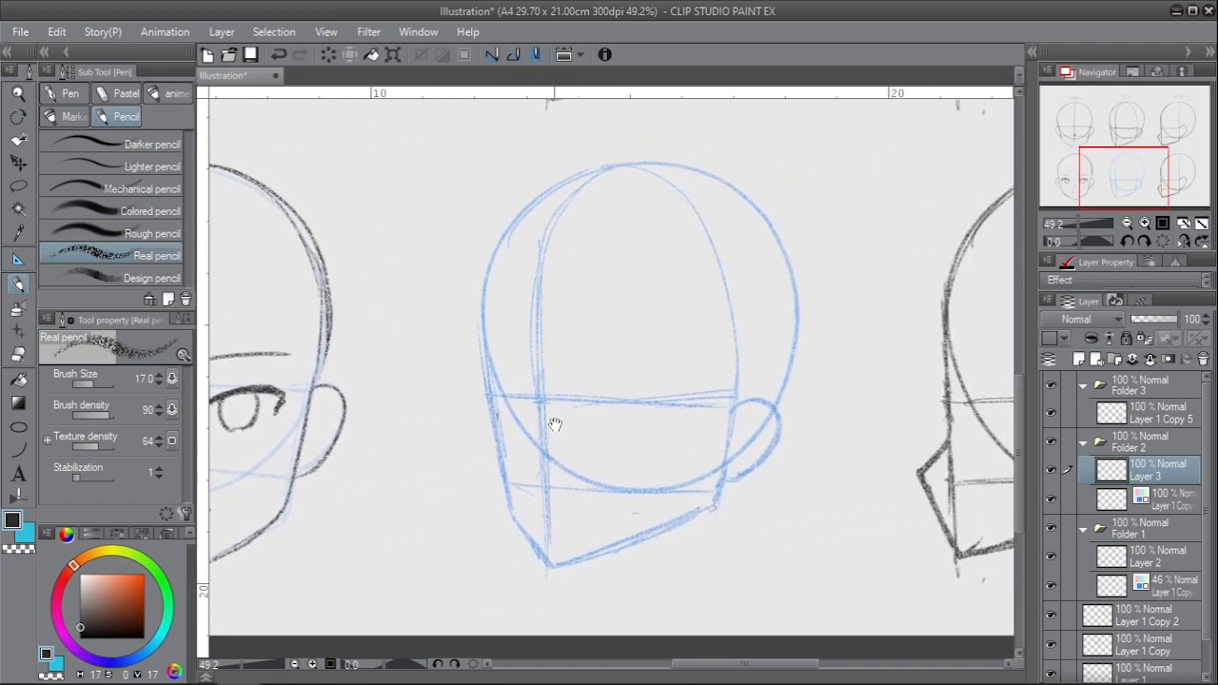
{"action": "left_click_drag", "start_coordinate": [483, 385], "coordinate": [489, 430]}
{"action": "key", "text": "ctrl+z"}
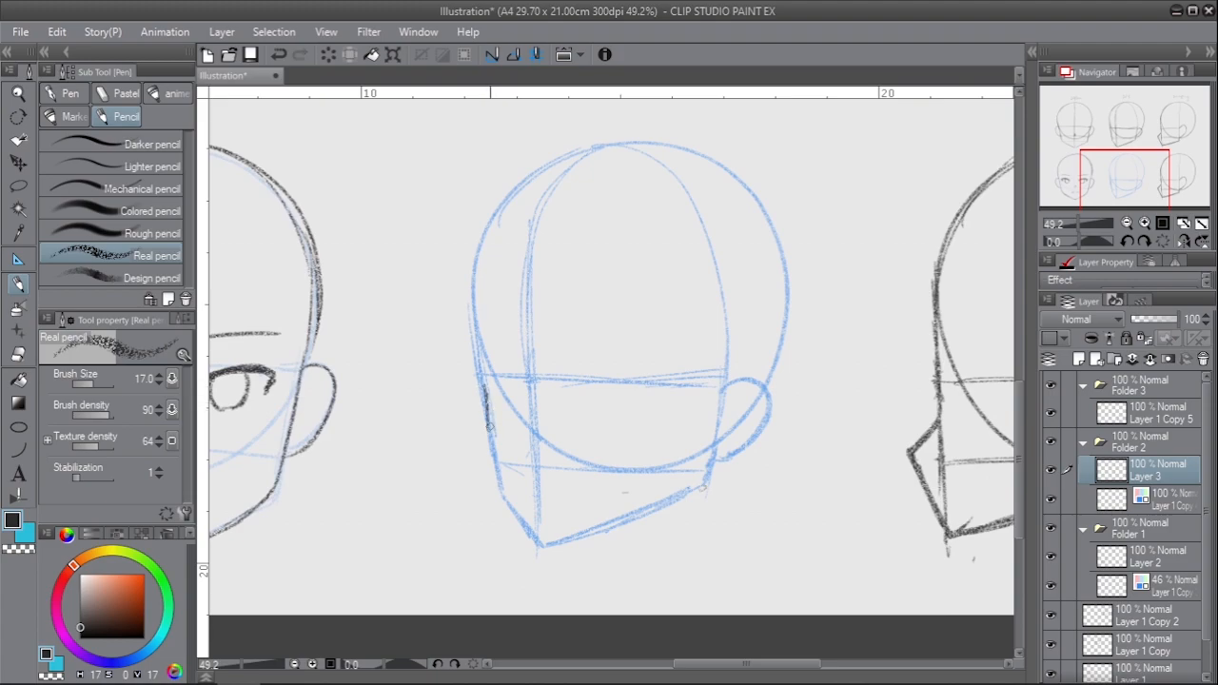
{"action": "key", "text": "ctrl+z"}
{"action": "left_click_drag", "start_coordinate": [482, 369], "coordinate": [488, 404]}
{"action": "key", "text": "ctrl+z"}
- Draw the 3/4-view face contour from the far cheek around the chin to the jaw corner, and add the ear with inner folds
{"action": "left_click_drag", "start_coordinate": [479, 352], "coordinate": [498, 487]}
{"action": "left_click_drag", "start_coordinate": [486, 438], "coordinate": [516, 519]}
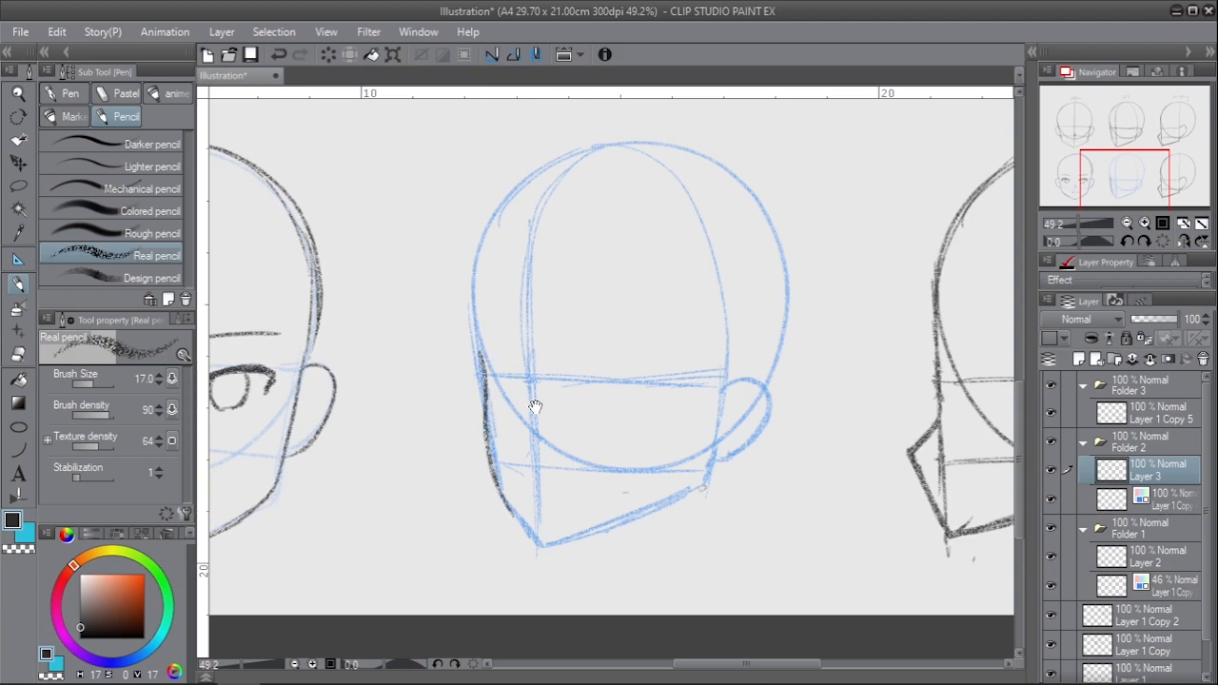
{"action": "left_click_drag", "start_coordinate": [529, 404], "coordinate": [516, 386]}
{"action": "mouse_move", "coordinate": [498, 487]}
{"action": "left_mouse_down"}
{"action": "mouse_move", "coordinate": [535, 539]}
{"action": "mouse_move", "coordinate": [525, 525]}
{"action": "left_mouse_up"}
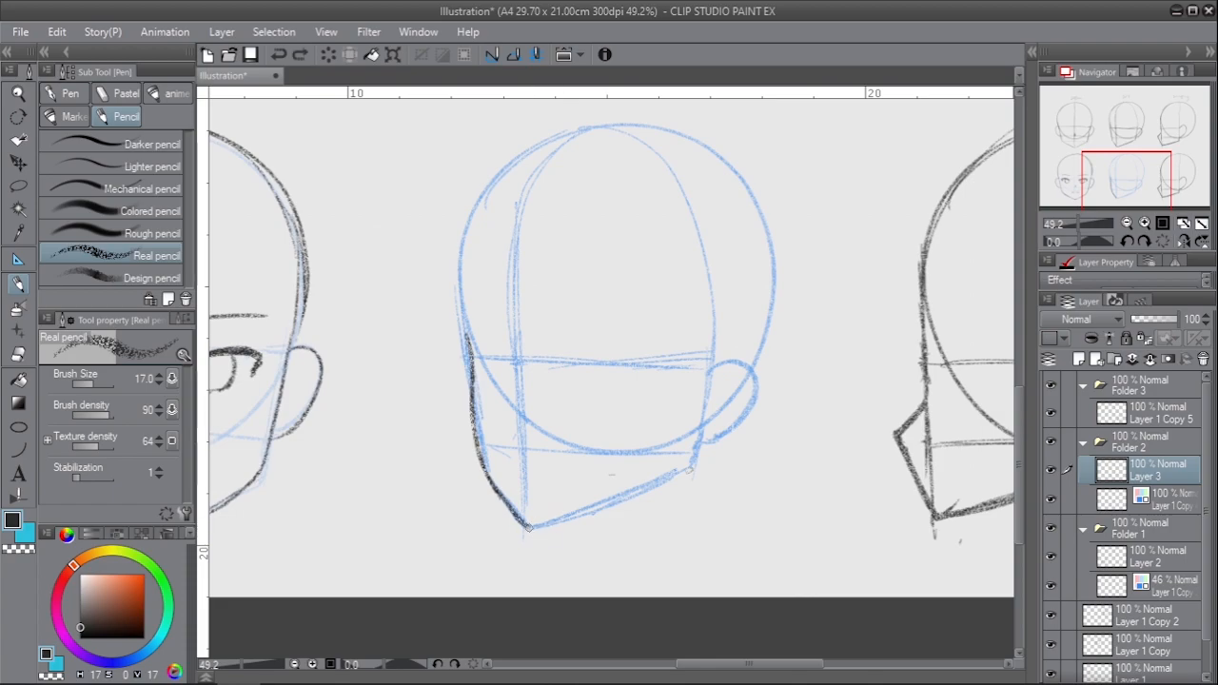
{"action": "mouse_move", "coordinate": [525, 525]}
{"action": "left_mouse_down"}
{"action": "mouse_move", "coordinate": [671, 471]}
{"action": "mouse_move", "coordinate": [626, 492]}
{"action": "mouse_move", "coordinate": [693, 444]}
{"action": "left_mouse_up"}
{"action": "mouse_move", "coordinate": [712, 369]}
{"action": "left_mouse_down"}
{"action": "mouse_move", "coordinate": [725, 350]}
{"action": "mouse_move", "coordinate": [753, 390]}
{"action": "mouse_move", "coordinate": [747, 409]}
{"action": "mouse_move", "coordinate": [702, 439]}
{"action": "mouse_move", "coordinate": [716, 385]}
{"action": "mouse_move", "coordinate": [720, 399]}
{"action": "left_mouse_up"}
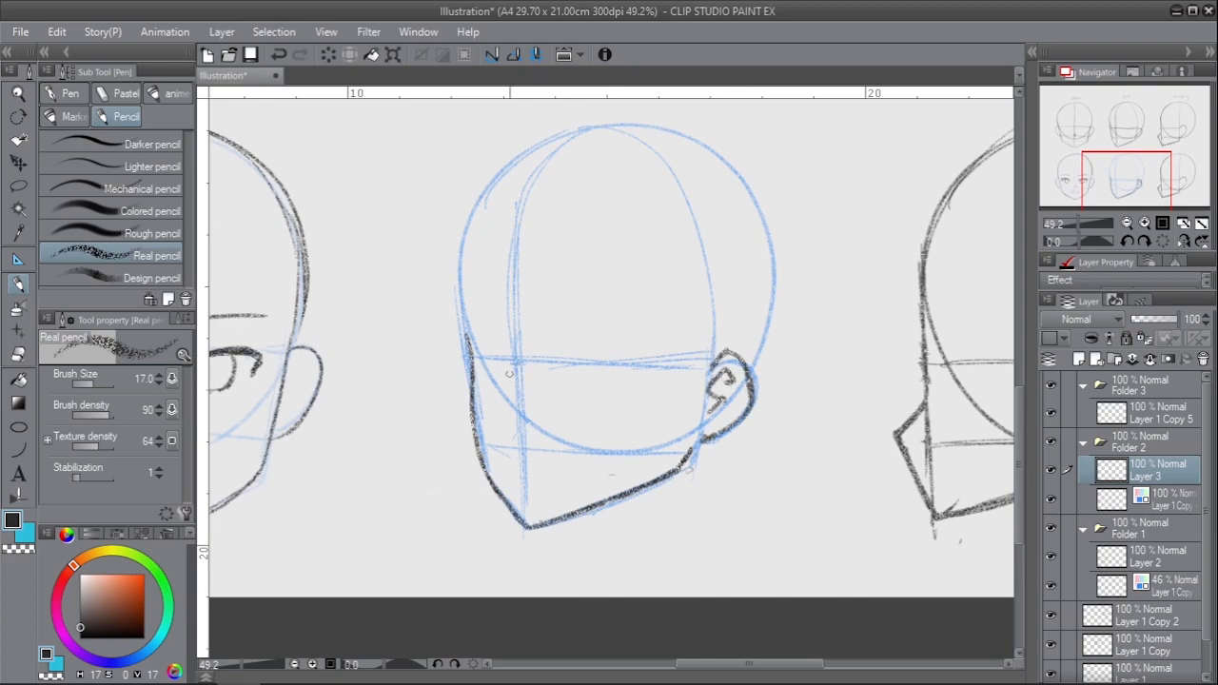
- Draw the far eye of the 3/4-view head on the eye line, with a thick upper lid and a narrow iris
{"action": "mouse_move", "coordinate": [505, 360]}
{"action": "left_mouse_down"}
{"action": "mouse_move", "coordinate": [510, 415]}
{"action": "mouse_move", "coordinate": [506, 367]}
{"action": "mouse_move", "coordinate": [501, 382]}
{"action": "mouse_move", "coordinate": [487, 354]}
{"action": "mouse_move", "coordinate": [471, 355]}
{"action": "mouse_move", "coordinate": [506, 376]}
{"action": "mouse_move", "coordinate": [478, 377]}
{"action": "mouse_move", "coordinate": [491, 390]}
{"action": "mouse_move", "coordinate": [506, 379]}
{"action": "left_mouse_up"}
{"action": "key", "text": "ctrl+z"}
{"action": "key", "text": "ctrl+z"}
{"action": "key", "text": "ctrl+z"}
{"action": "key", "text": "ctrl+z"}
{"action": "key", "text": "ctrl+z"}
{"action": "key", "text": "ctrl+z"}
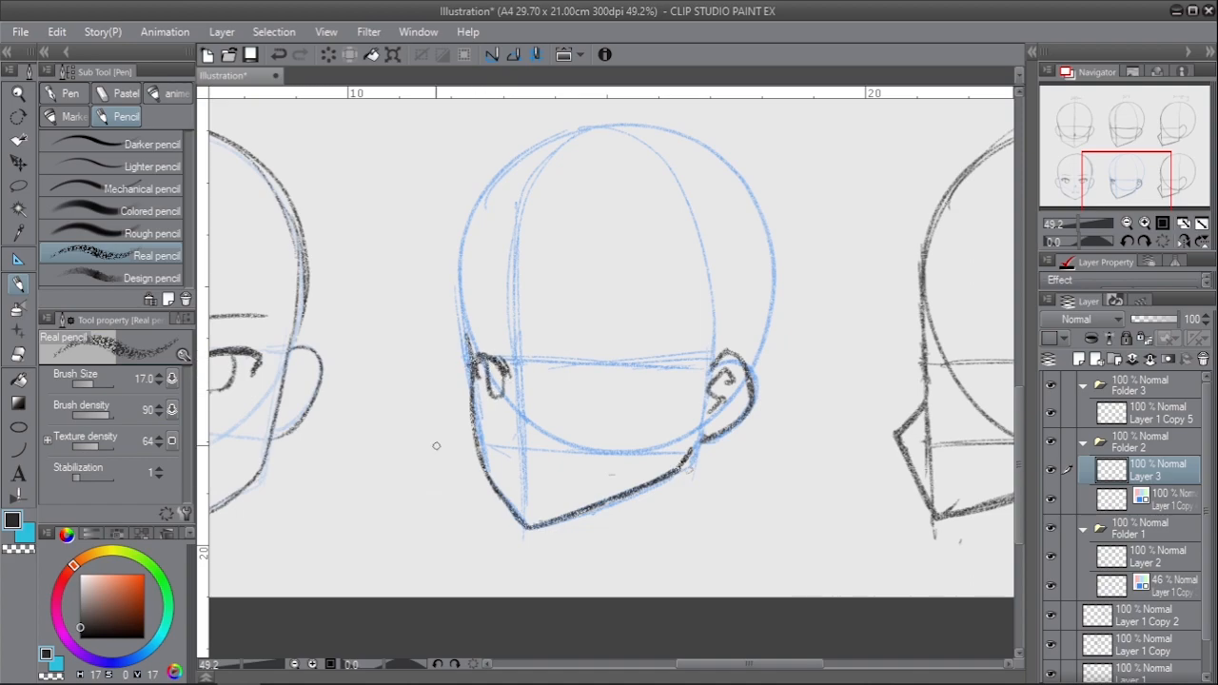
{"action": "left_click_drag", "start_coordinate": [521, 473], "coordinate": [554, 463]}
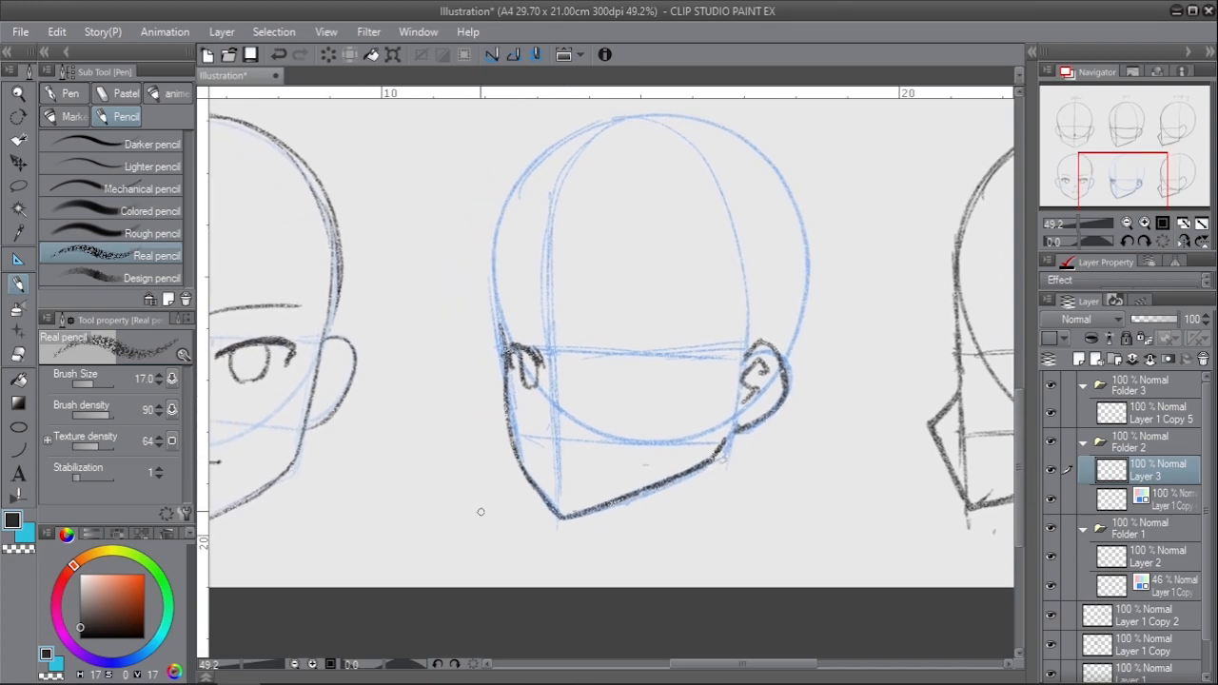
{"action": "mouse_move", "coordinate": [417, 480]}
{"action": "left_mouse_down"}
{"action": "mouse_move", "coordinate": [468, 492]}
{"action": "mouse_move", "coordinate": [458, 514]}
{"action": "left_mouse_up"}
{"action": "mouse_move", "coordinate": [464, 393]}
{"action": "left_mouse_down"}
{"action": "mouse_move", "coordinate": [425, 373]}
{"action": "mouse_move", "coordinate": [384, 397]}
{"action": "left_mouse_up"}
{"action": "mouse_move", "coordinate": [390, 398]}
{"action": "left_mouse_down"}
{"action": "mouse_move", "coordinate": [444, 419]}
{"action": "mouse_move", "coordinate": [481, 410]}
{"action": "left_mouse_up"}
{"action": "mouse_move", "coordinate": [431, 472]}
{"action": "left_mouse_down"}
{"action": "mouse_move", "coordinate": [440, 523]}
{"action": "mouse_move", "coordinate": [457, 526]}
{"action": "mouse_move", "coordinate": [425, 489]}
{"action": "mouse_move", "coordinate": [396, 413]}
{"action": "mouse_move", "coordinate": [456, 427]}
{"action": "left_mouse_up"}
{"action": "key", "text": "e"}
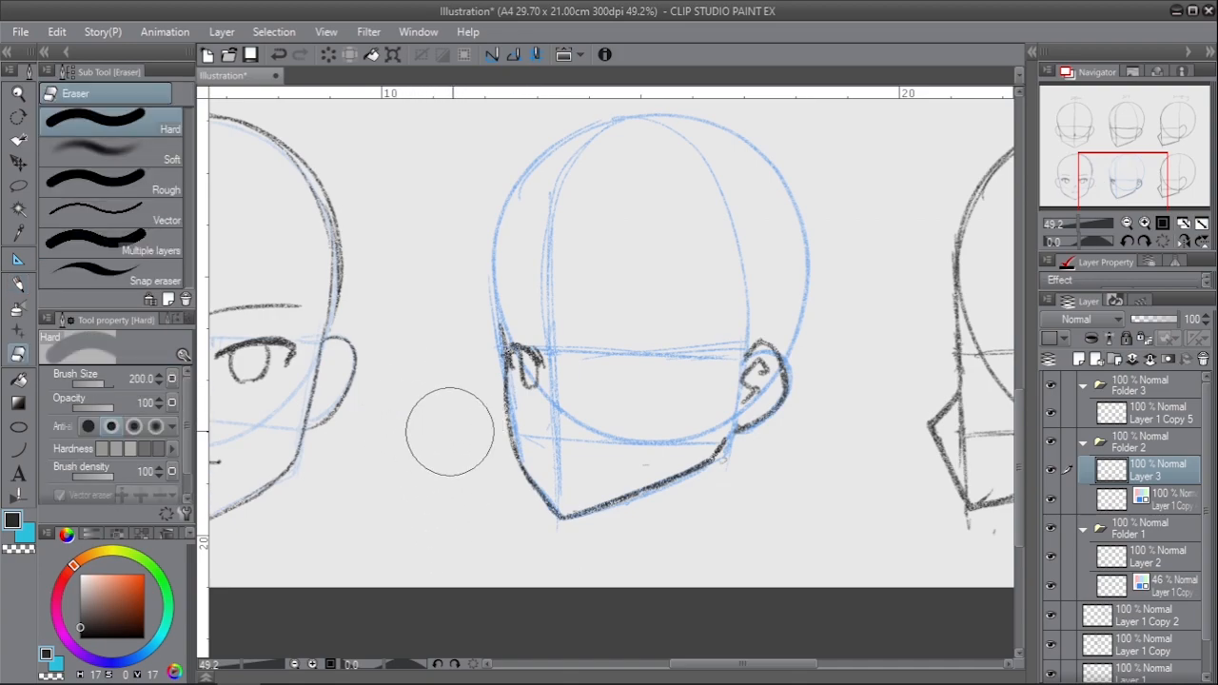
{"action": "key", "text": "p"}
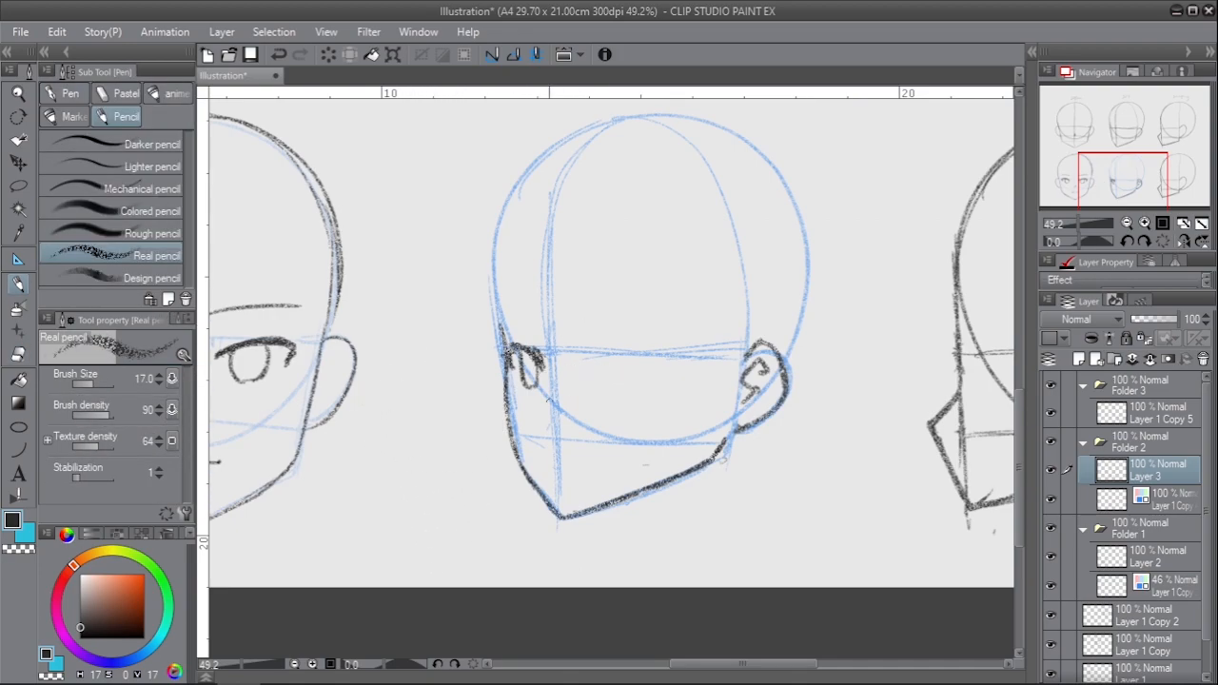
- Draw a small nose mark and the short far eyebrow on the 3/4-view face
{"action": "key", "text": "ctrl+z"}
{"action": "left_click_drag", "start_coordinate": [541, 416], "coordinate": [538, 430]}
{"action": "left_click_drag", "start_coordinate": [536, 330], "coordinate": [504, 320]}
{"action": "key", "text": "ctrl+z"}
- Draw the near eye of the 3/4-view face on the eye line, with a thick curved upper lid and an open iris
{"action": "mouse_move", "coordinate": [603, 365]}
{"action": "left_mouse_down"}
{"action": "mouse_move", "coordinate": [628, 350]}
{"action": "mouse_move", "coordinate": [678, 360]}
{"action": "mouse_move", "coordinate": [616, 357]}
{"action": "mouse_move", "coordinate": [679, 359]}
{"action": "left_mouse_up"}
{"action": "key", "text": "ctrl+z"}
{"action": "key", "text": "ctrl+z"}
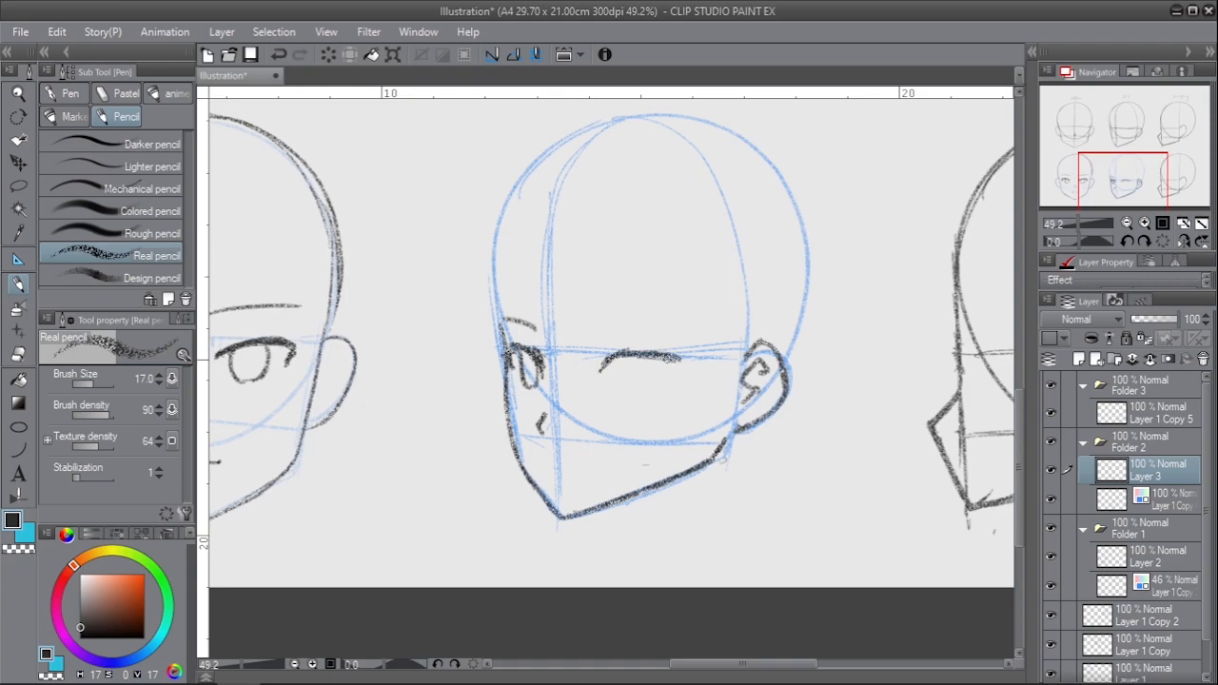
{"action": "left_click_drag", "start_coordinate": [598, 368], "coordinate": [677, 358]}
{"action": "left_click_drag", "start_coordinate": [596, 369], "coordinate": [682, 360]}
{"action": "key", "text": "ctrl+z"}
{"action": "key", "text": "ctrl+z"}
{"action": "key", "text": "ctrl+z"}
{"action": "key", "text": "ctrl+z"}
{"action": "key", "text": "ctrl+z"}
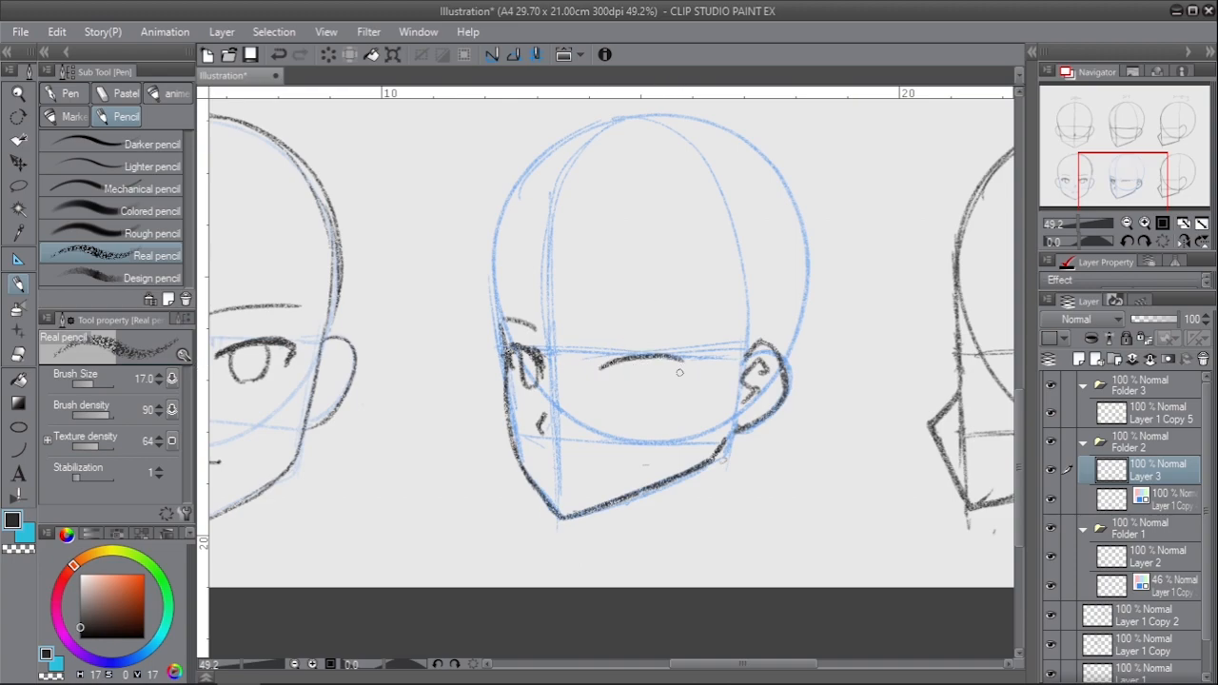
{"action": "left_click_drag", "start_coordinate": [600, 368], "coordinate": [681, 361]}
{"action": "mouse_move", "coordinate": [603, 368]}
{"action": "left_mouse_down"}
{"action": "mouse_move", "coordinate": [631, 356]}
{"action": "mouse_move", "coordinate": [650, 386]}
{"action": "mouse_move", "coordinate": [665, 384]}
{"action": "mouse_move", "coordinate": [615, 394]}
{"action": "mouse_move", "coordinate": [645, 393]}
{"action": "left_mouse_up"}
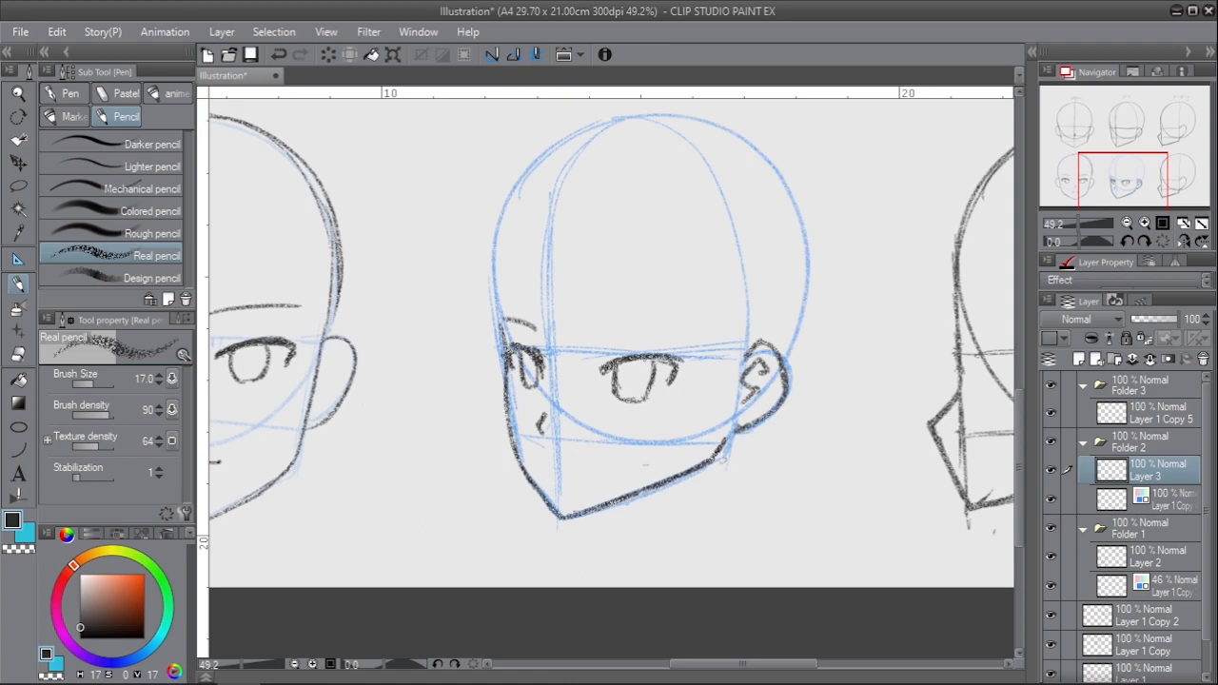
- Draw a thin eyebrow above the near eye and a short mouth line above the chin of the 3/4-view face
{"action": "key", "text": "ctrl+z"}
{"action": "left_click_drag", "start_coordinate": [592, 328], "coordinate": [697, 323]}
{"action": "left_click_drag", "start_coordinate": [561, 464], "coordinate": [587, 466]}
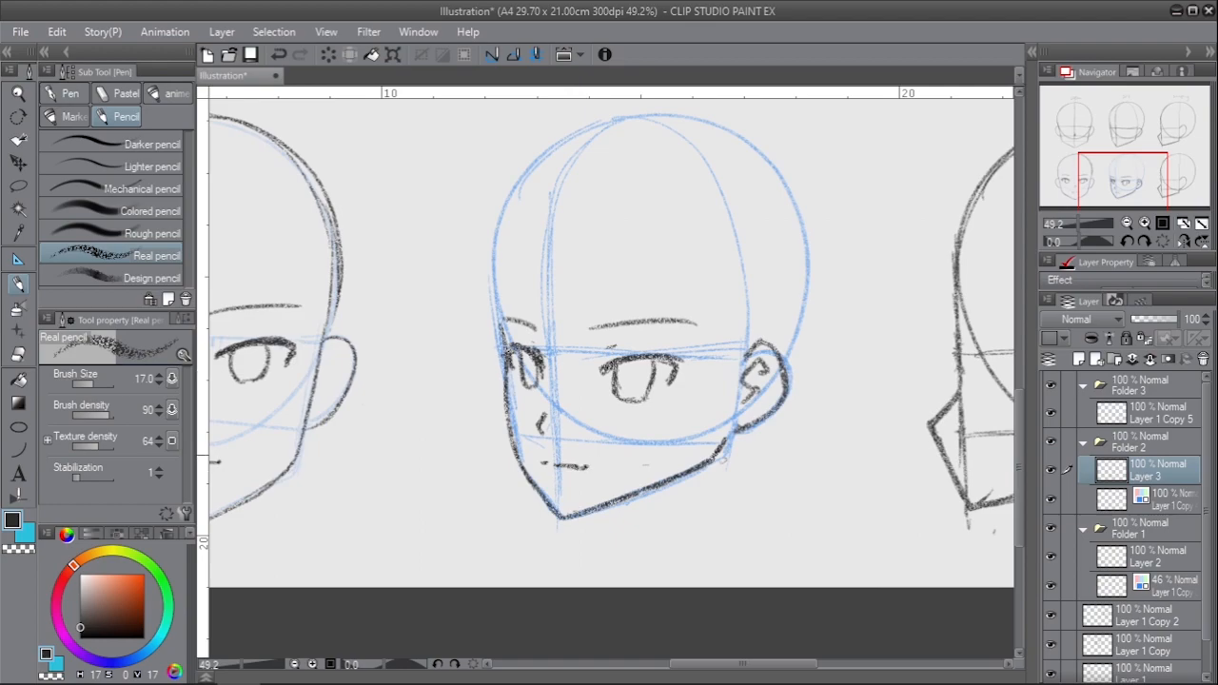
- Outline the skull of the 3/4-view head from the far brow over the crown to the back of the ear
{"action": "scroll", "coordinate": [704, 471], "scroll_direction": "down", "scroll_amount": 2}
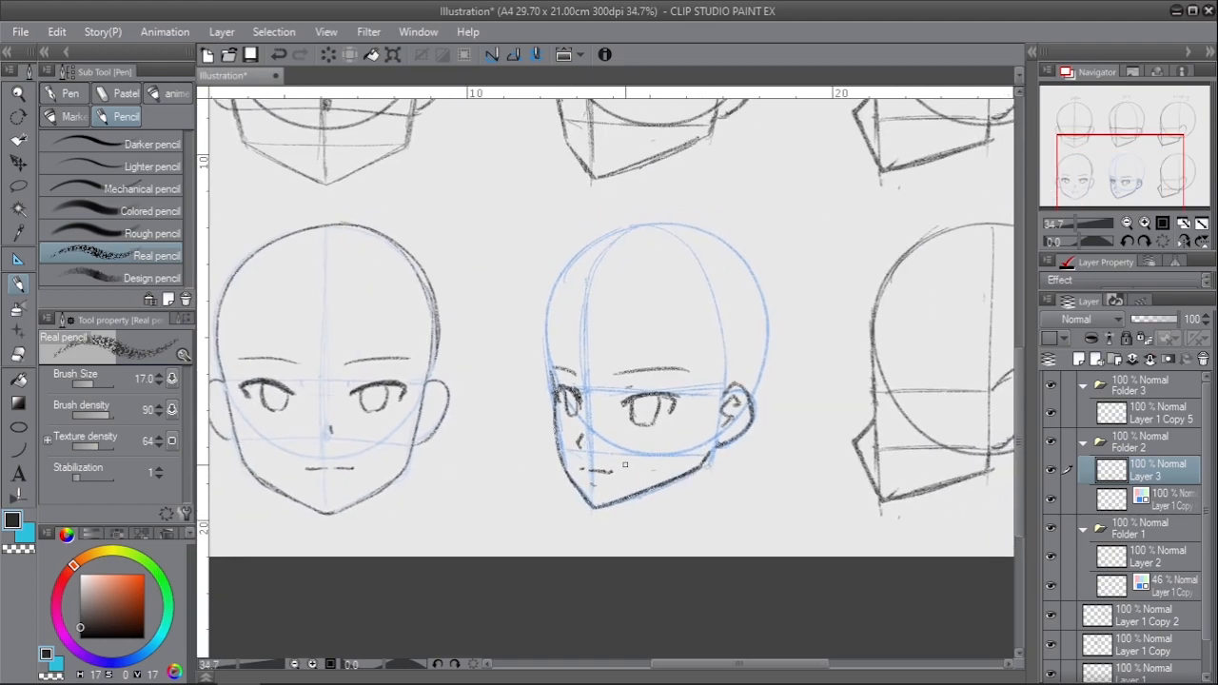
{"action": "mouse_move", "coordinate": [552, 383]}
{"action": "left_mouse_down"}
{"action": "mouse_move", "coordinate": [557, 294]}
{"action": "mouse_move", "coordinate": [610, 245]}
{"action": "mouse_move", "coordinate": [565, 283]}
{"action": "mouse_move", "coordinate": [660, 230]}
{"action": "mouse_move", "coordinate": [706, 230]}
{"action": "left_mouse_up"}
{"action": "mouse_move", "coordinate": [597, 249]}
{"action": "left_mouse_down"}
{"action": "mouse_move", "coordinate": [678, 231]}
{"action": "mouse_move", "coordinate": [769, 325]}
{"action": "mouse_move", "coordinate": [757, 289]}
{"action": "mouse_move", "coordinate": [755, 391]}
{"action": "left_mouse_up"}
{"action": "left_click_drag", "start_coordinate": [767, 458], "coordinate": [718, 447]}
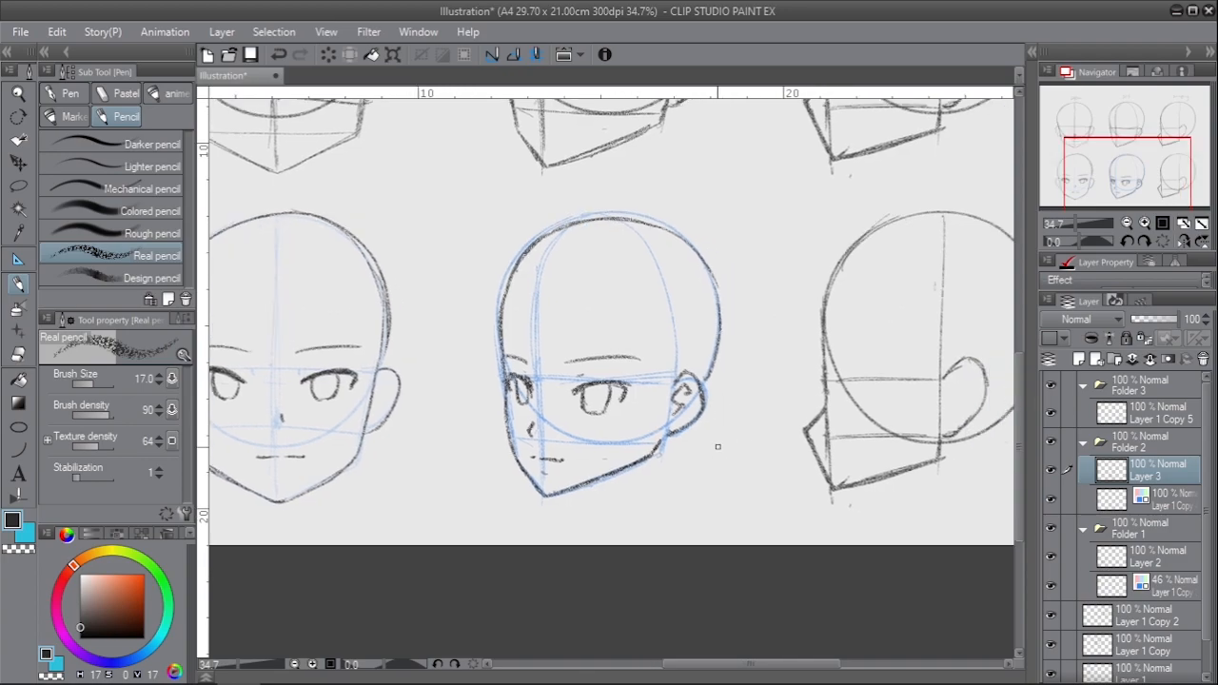
- Lower the opacity of the blue 3/4-view construction layer in Folder 2 to 41
{"action": "left_click", "coordinate": [1157, 503]}
{"action": "left_click_drag", "start_coordinate": [1175, 322], "coordinate": [1154, 328]}
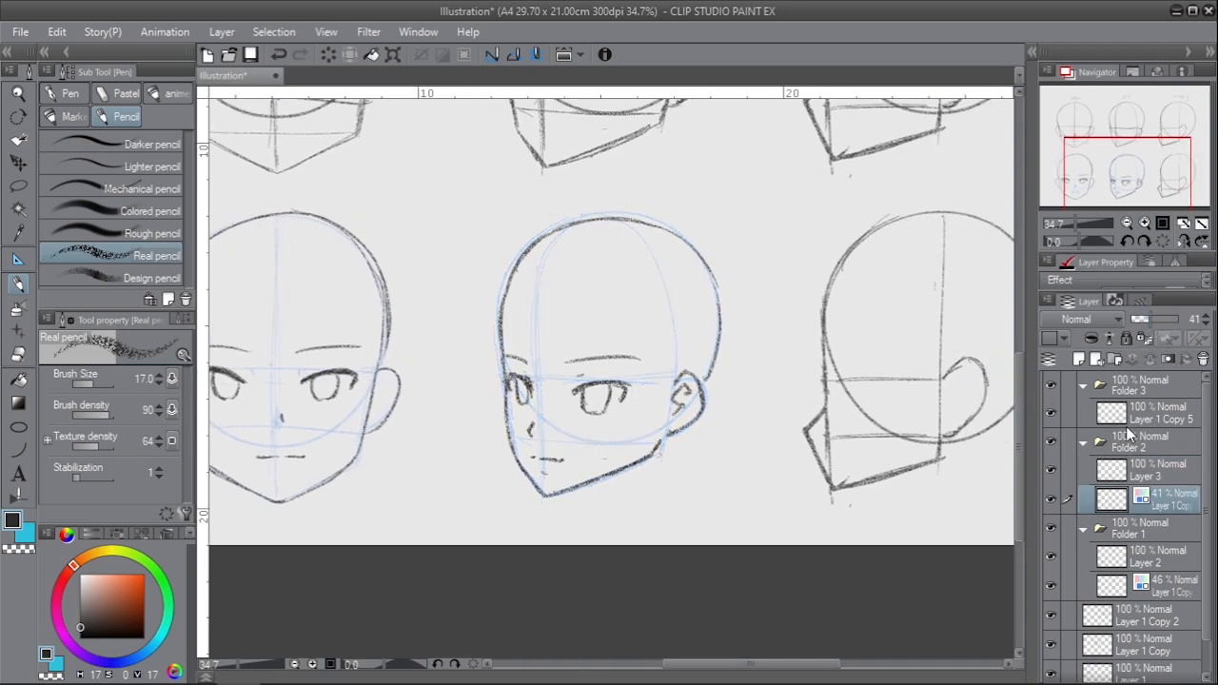
- Add a new layer above Layer 1 Copy 5 in Folder 3
{"action": "left_click", "coordinate": [1126, 419]}
{"action": "left_click", "coordinate": [1079, 358]}
{"action": "left_click_drag", "start_coordinate": [863, 476], "coordinate": [656, 507]}
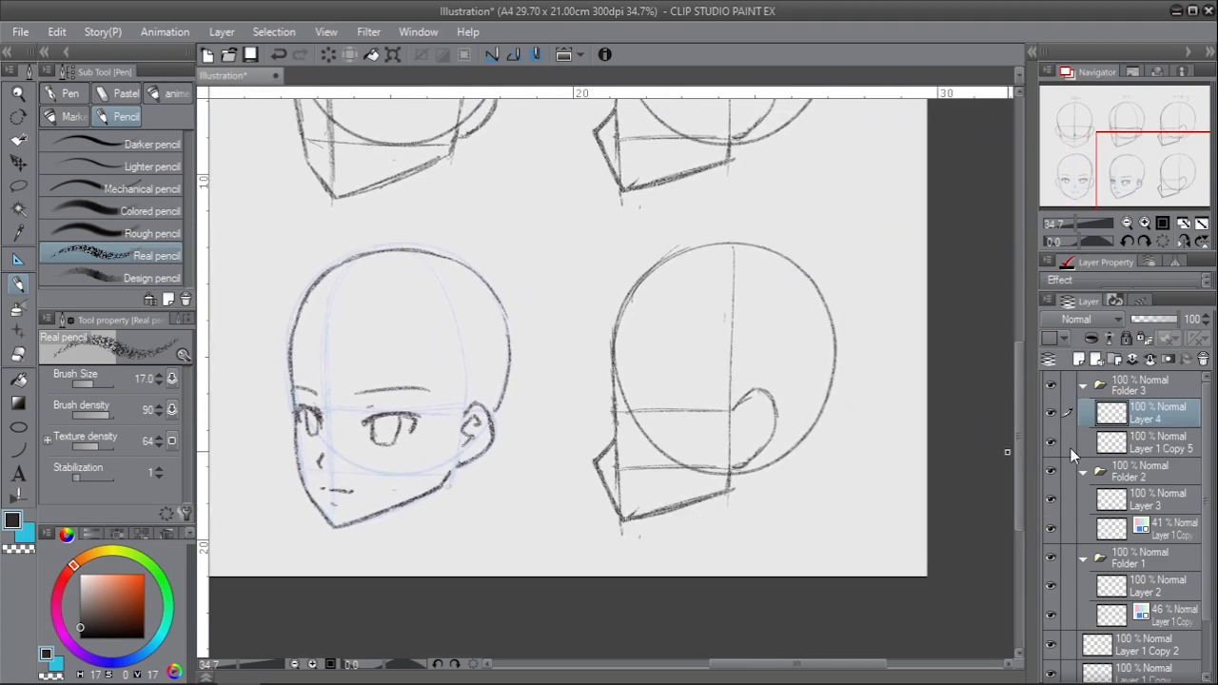
- Tint Layer 1 Copy 5 with the blue layer color at opacity 31, and make Layer 4 active for drawing
{"action": "left_click", "coordinate": [1142, 444]}
{"action": "key", "text": "ctrl+b"}
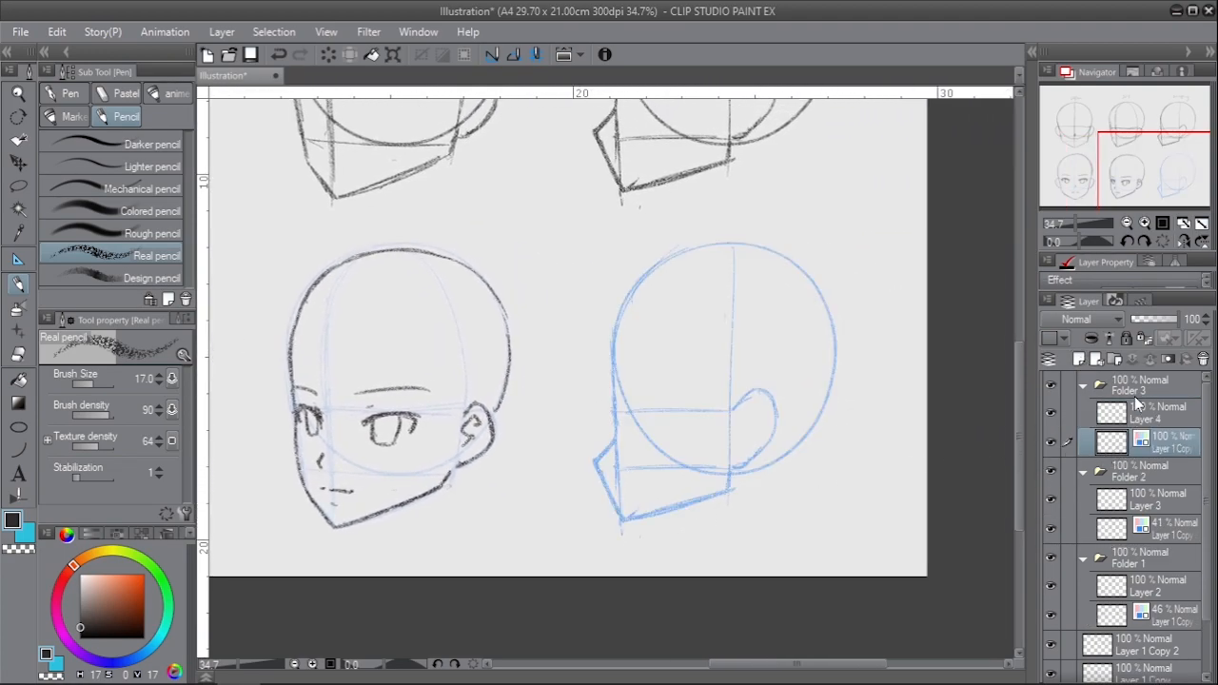
{"action": "left_click_drag", "start_coordinate": [1158, 324], "coordinate": [1139, 324]}
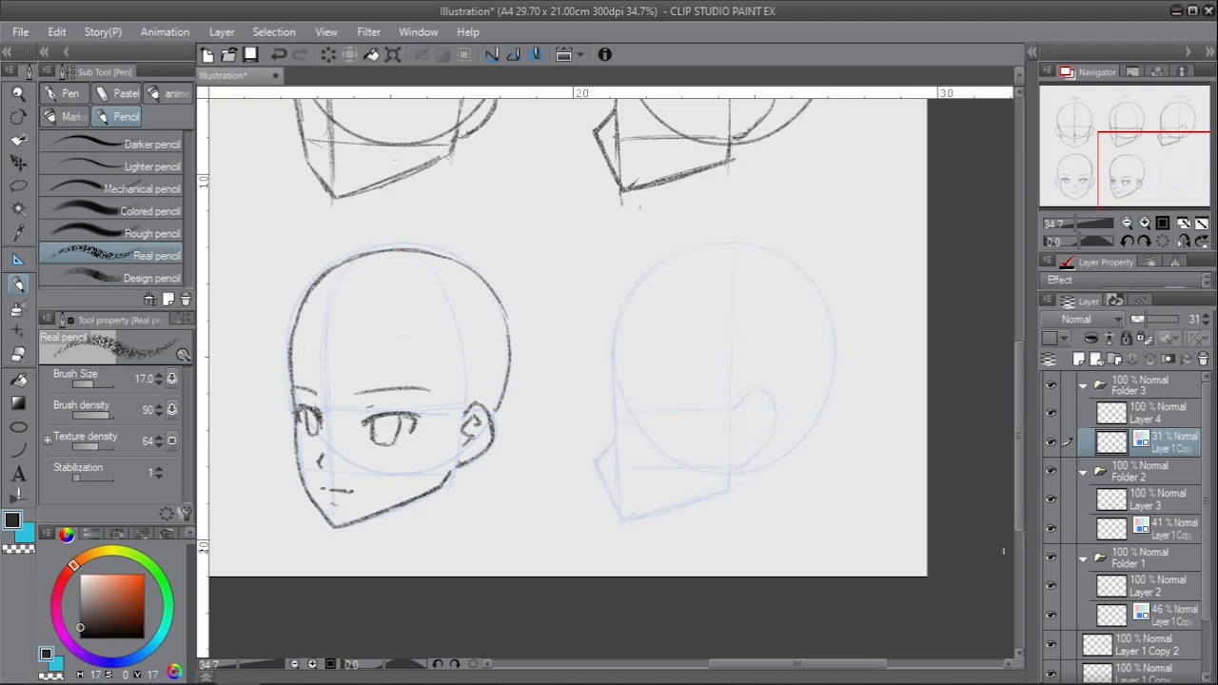
{"action": "left_click", "coordinate": [1144, 421]}
{"action": "left_click", "coordinate": [656, 400]}
{"action": "mouse_move", "coordinate": [723, 398]}
{"action": "left_mouse_down"}
{"action": "mouse_move", "coordinate": [625, 418]}
{"action": "mouse_move", "coordinate": [644, 435]}
{"action": "left_mouse_up"}
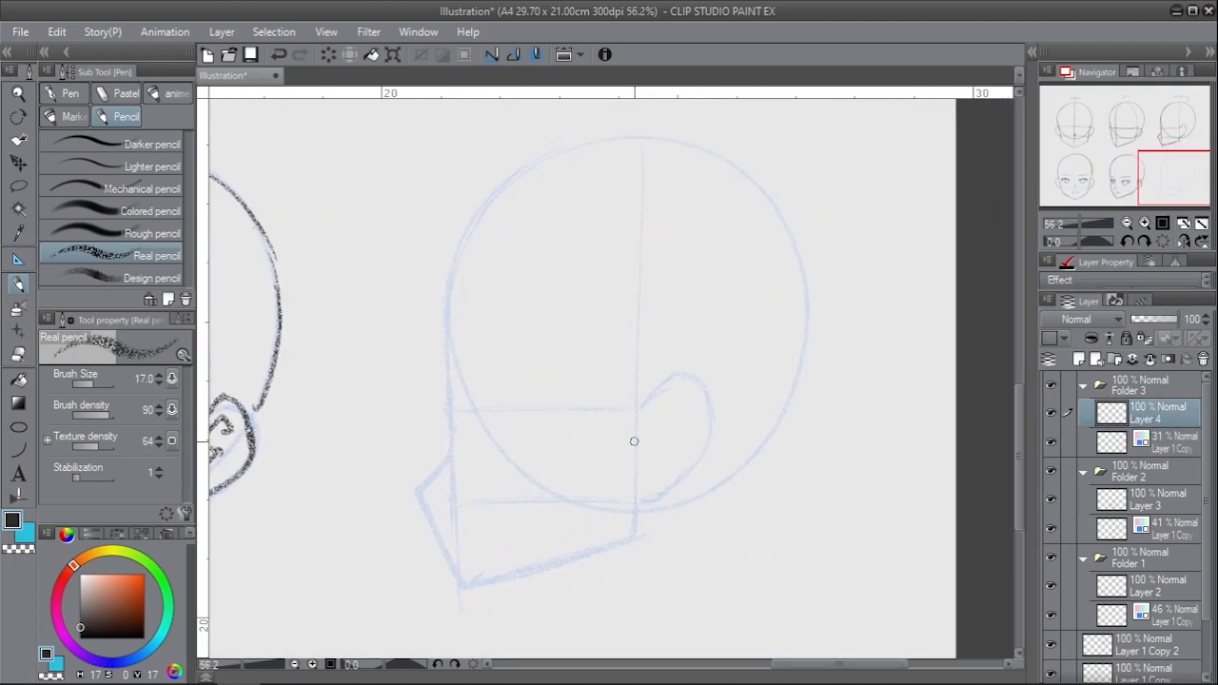
{"action": "mouse_move", "coordinate": [444, 459]}
{"action": "left_mouse_down"}
{"action": "mouse_move", "coordinate": [437, 516]}
{"action": "mouse_move", "coordinate": [421, 492]}
{"action": "mouse_move", "coordinate": [427, 505]}
{"action": "mouse_move", "coordinate": [481, 461]}
{"action": "mouse_move", "coordinate": [433, 471]}
{"action": "mouse_move", "coordinate": [462, 548]}
{"action": "mouse_move", "coordinate": [488, 572]}
{"action": "left_mouse_up"}
{"action": "key", "text": "ctrl+z"}
{"action": "key", "text": "ctrl+z"}
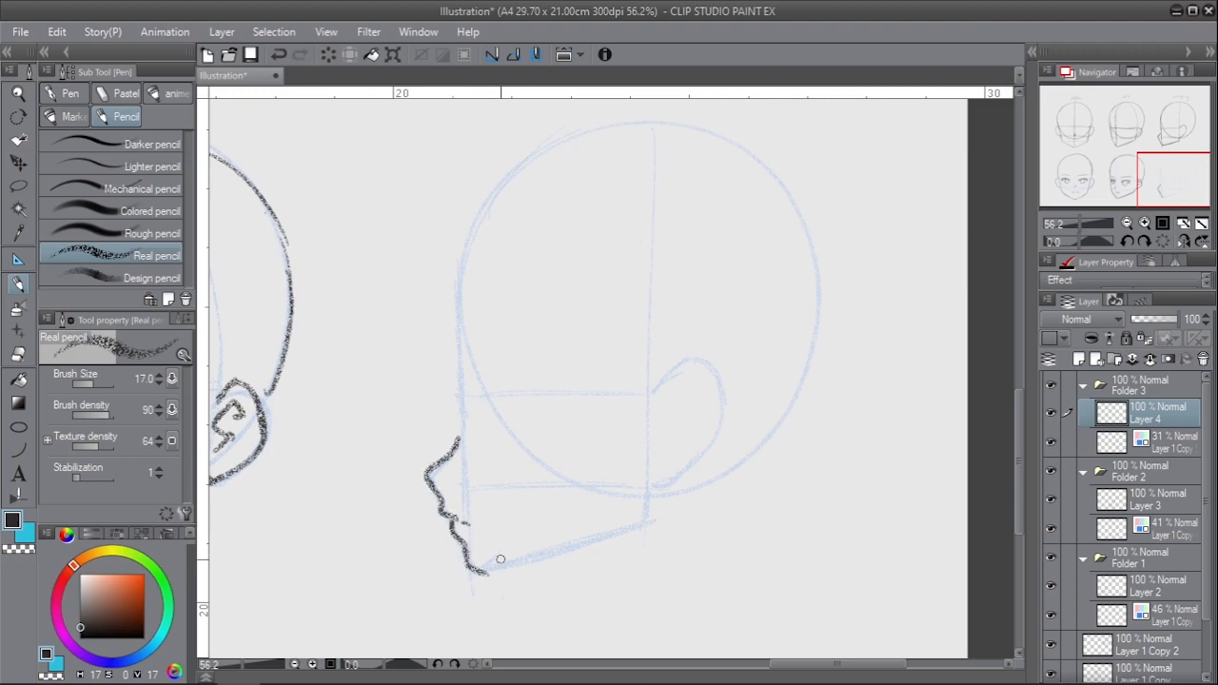
{"action": "key", "text": "e"}
{"action": "mouse_move", "coordinate": [456, 517]}
{"action": "left_mouse_down"}
{"action": "mouse_move", "coordinate": [467, 467]}
{"action": "mouse_move", "coordinate": [455, 440]}
{"action": "mouse_move", "coordinate": [434, 484]}
{"action": "mouse_move", "coordinate": [473, 555]}
{"action": "mouse_move", "coordinate": [486, 515]}
{"action": "mouse_move", "coordinate": [504, 518]}
{"action": "left_mouse_up"}
{"action": "key", "text": "p"}
{"action": "key", "text": "ctrl+z"}
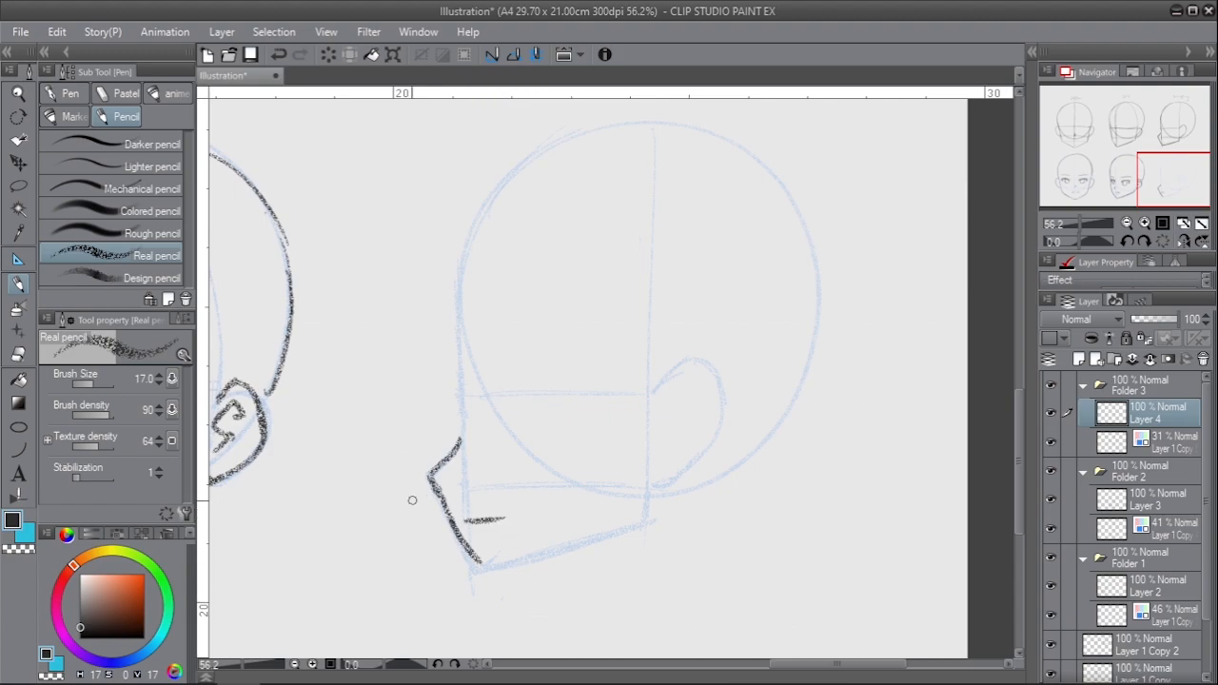
{"action": "key", "text": "e"}
{"action": "mouse_move", "coordinate": [467, 489]}
{"action": "left_mouse_down"}
{"action": "mouse_move", "coordinate": [470, 543]}
{"action": "mouse_move", "coordinate": [453, 557]}
{"action": "left_mouse_up"}
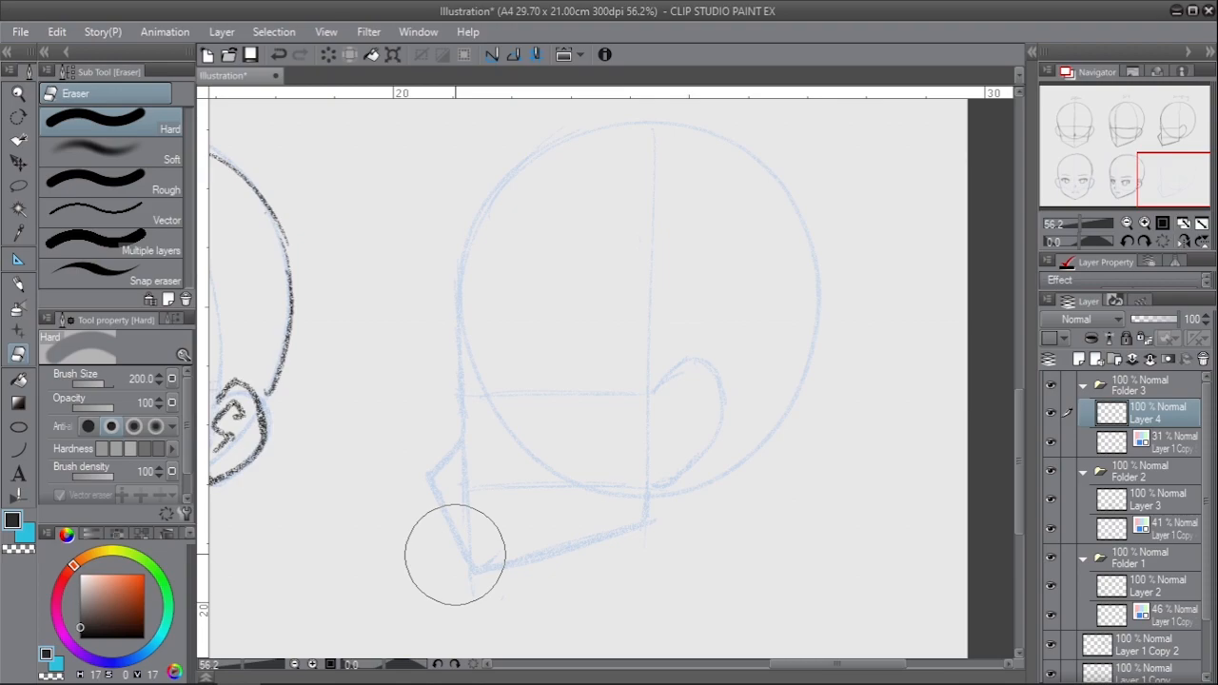
{"action": "key", "text": "p"}
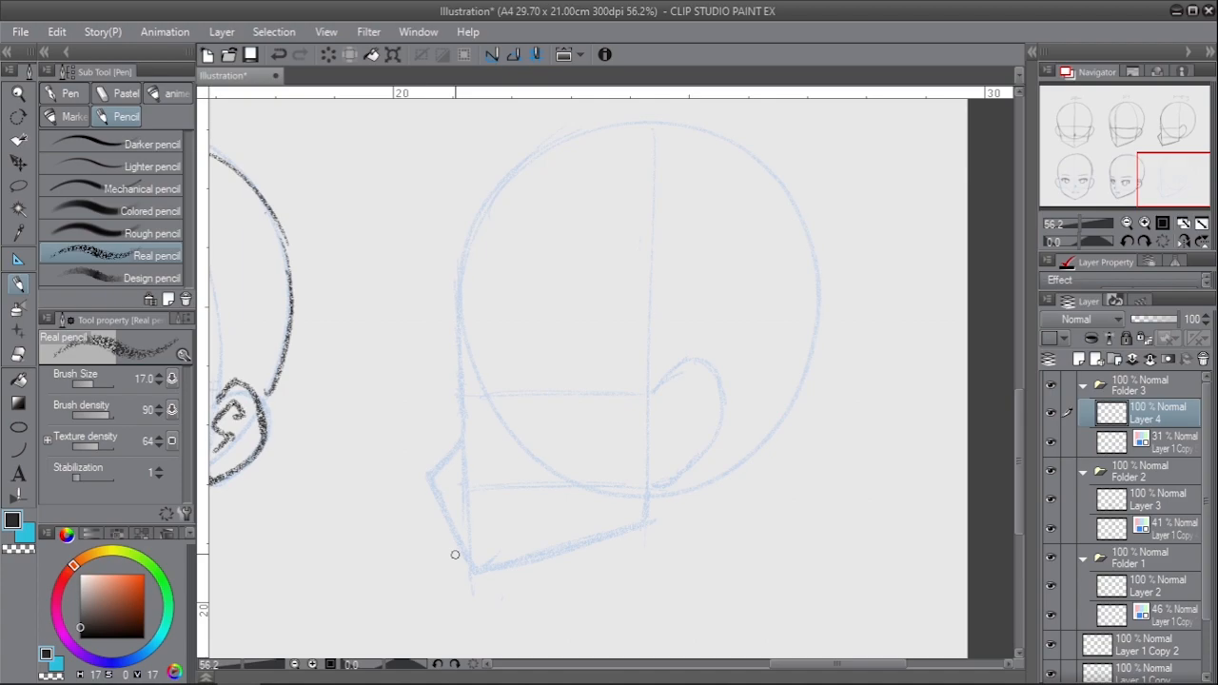
{"action": "left_click_drag", "start_coordinate": [463, 412], "coordinate": [442, 458]}
{"action": "key", "text": "ctrl+z"}
{"action": "key", "text": "ctrl+z"}
{"action": "mouse_move", "coordinate": [462, 412]}
{"action": "left_mouse_down"}
{"action": "mouse_move", "coordinate": [433, 481]}
{"action": "mouse_move", "coordinate": [463, 523]}
{"action": "left_mouse_up"}
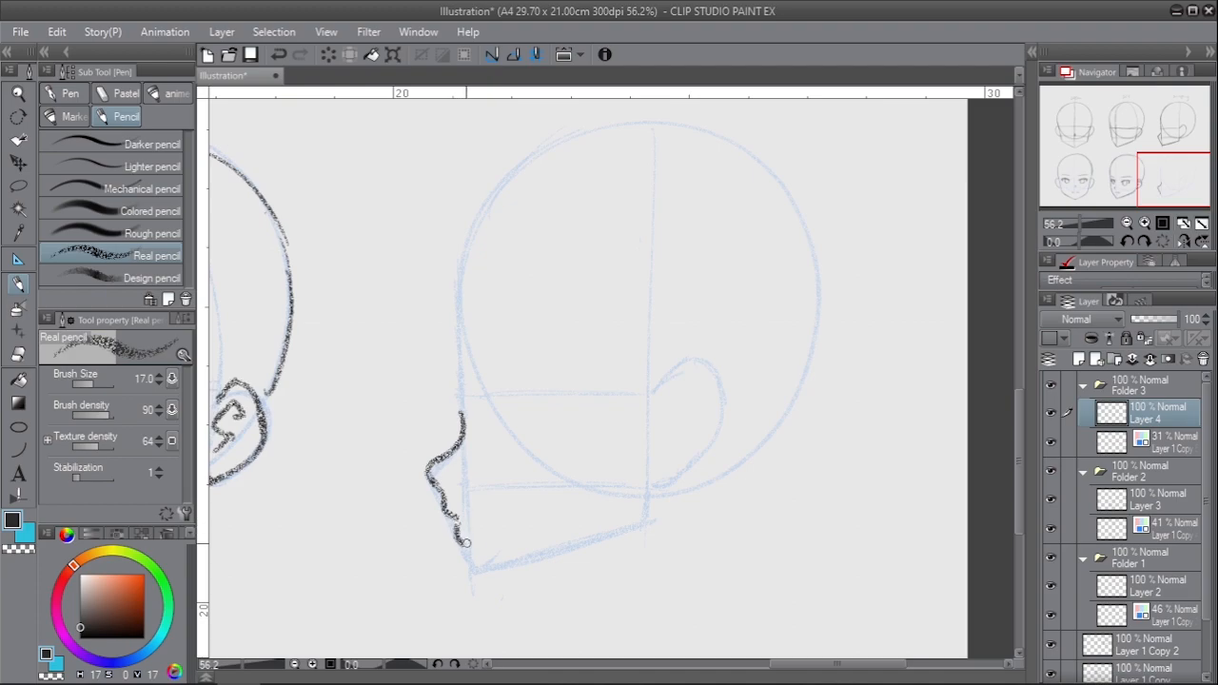
{"action": "scroll", "coordinate": [504, 494], "scroll_direction": "up", "scroll_amount": 3}
{"action": "key", "text": "bracketleft"}
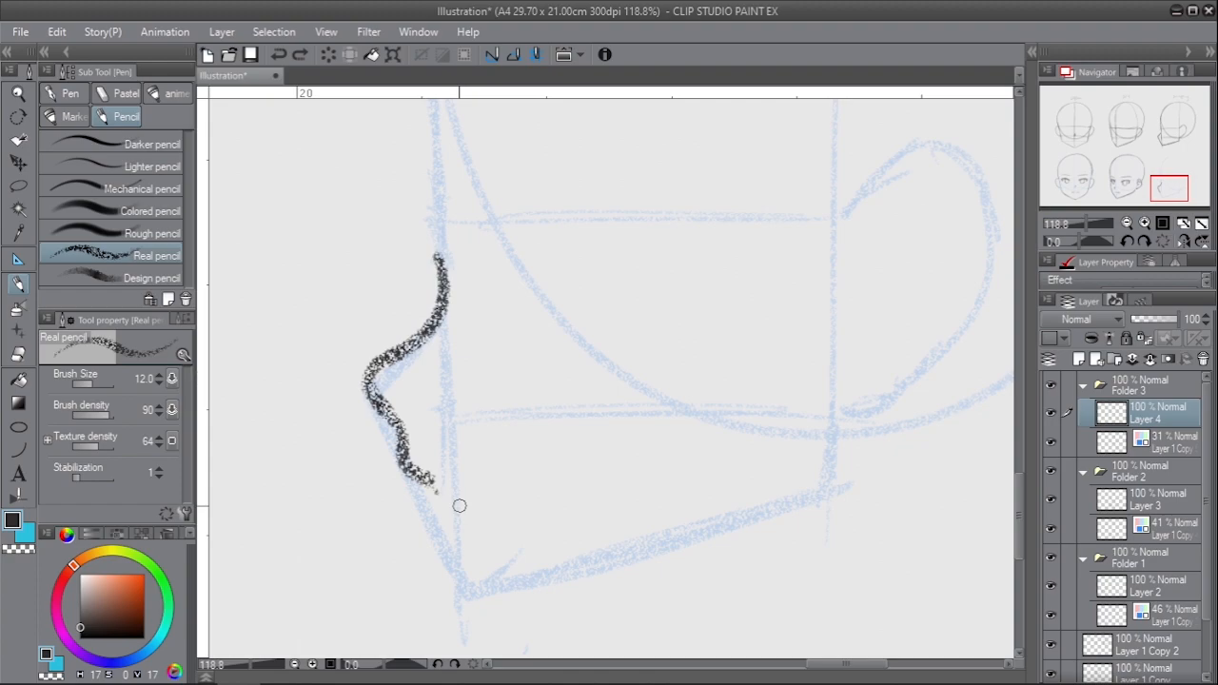
{"action": "key", "text": "e"}
{"action": "mouse_move", "coordinate": [444, 476]}
{"action": "left_mouse_down"}
{"action": "mouse_move", "coordinate": [415, 465]}
{"action": "mouse_move", "coordinate": [439, 436]}
{"action": "left_mouse_up"}
- Draw the side-view nose from the bridge to just under the tip with the pencil at brush size 10
{"action": "key", "text": "p"}
{"action": "key", "text": "bracketleft"}
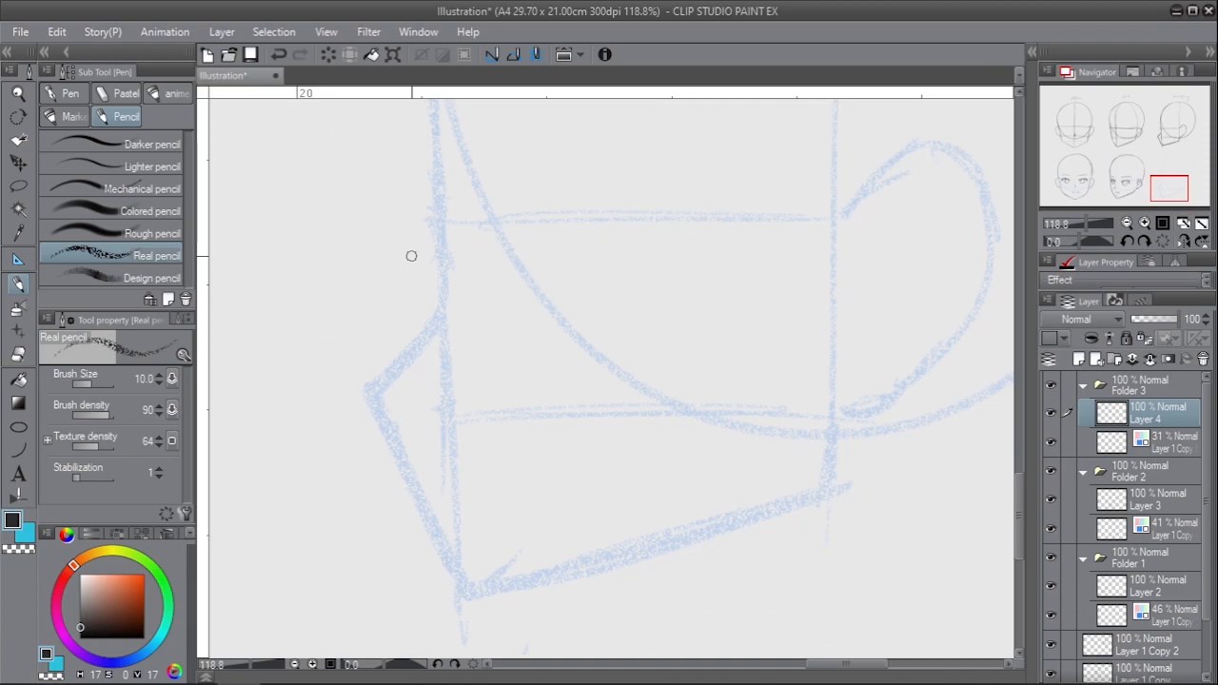
{"action": "mouse_move", "coordinate": [438, 232]}
{"action": "left_mouse_down"}
{"action": "mouse_move", "coordinate": [442, 308]}
{"action": "mouse_move", "coordinate": [447, 293]}
{"action": "mouse_move", "coordinate": [411, 358]}
{"action": "left_mouse_up"}
{"action": "key", "text": "ctrl+z"}
{"action": "key", "text": "ctrl+z"}
{"action": "left_click_drag", "start_coordinate": [439, 274], "coordinate": [403, 353]}
{"action": "key", "text": "ctrl+z"}
{"action": "mouse_move", "coordinate": [443, 283]}
{"action": "left_mouse_down"}
{"action": "mouse_move", "coordinate": [392, 361]}
{"action": "mouse_move", "coordinate": [415, 354]}
{"action": "mouse_move", "coordinate": [378, 384]}
{"action": "mouse_move", "coordinate": [407, 433]}
{"action": "left_mouse_up"}
{"action": "key", "text": "ctrl+z"}
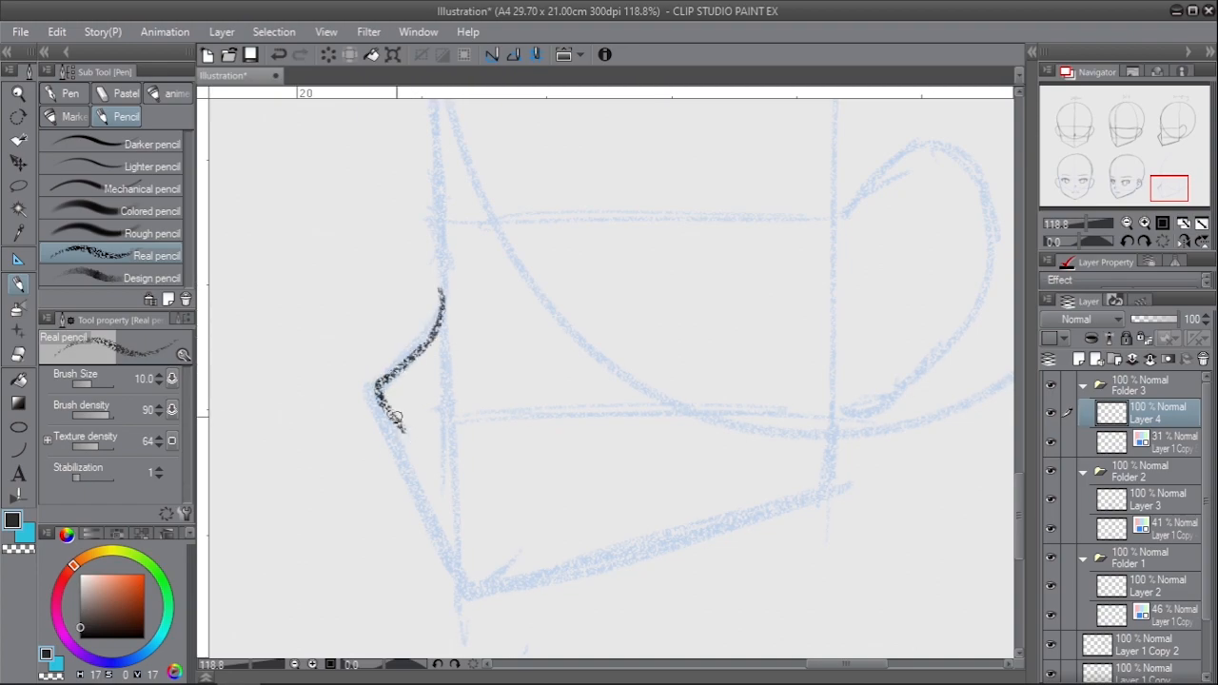
- Continue the side-view profile through the lips to the chin, and add a short mouth line between the lips
{"action": "left_click_drag", "start_coordinate": [406, 437], "coordinate": [453, 533]}
{"action": "key", "text": "ctrl+z"}
{"action": "key", "text": "ctrl+z"}
{"action": "mouse_move", "coordinate": [425, 489]}
{"action": "left_mouse_down"}
{"action": "mouse_move", "coordinate": [457, 539]}
{"action": "mouse_move", "coordinate": [446, 528]}
{"action": "mouse_move", "coordinate": [459, 590]}
{"action": "left_mouse_up"}
{"action": "key", "text": "ctrl+z"}
{"action": "mouse_move", "coordinate": [453, 530]}
{"action": "left_mouse_down"}
{"action": "mouse_move", "coordinate": [462, 586]}
{"action": "mouse_move", "coordinate": [497, 588]}
{"action": "left_mouse_up"}
{"action": "mouse_move", "coordinate": [438, 489]}
{"action": "left_mouse_down"}
{"action": "mouse_move", "coordinate": [491, 491]}
{"action": "mouse_move", "coordinate": [432, 463]}
{"action": "mouse_move", "coordinate": [443, 499]}
{"action": "mouse_move", "coordinate": [431, 510]}
{"action": "mouse_move", "coordinate": [411, 486]}
{"action": "mouse_move", "coordinate": [441, 482]}
{"action": "mouse_move", "coordinate": [414, 487]}
{"action": "left_mouse_up"}
{"action": "key", "text": "ctrl+z"}
{"action": "key", "text": "ctrl+z"}
{"action": "key", "text": "ctrl+z"}
{"action": "key", "text": "ctrl+z"}
{"action": "key", "text": "ctrl+z"}
- Draw the side-view jaw line from the chin to the rounded jaw corner below the ear
{"action": "scroll", "coordinate": [565, 429], "scroll_direction": "down", "scroll_amount": 2}
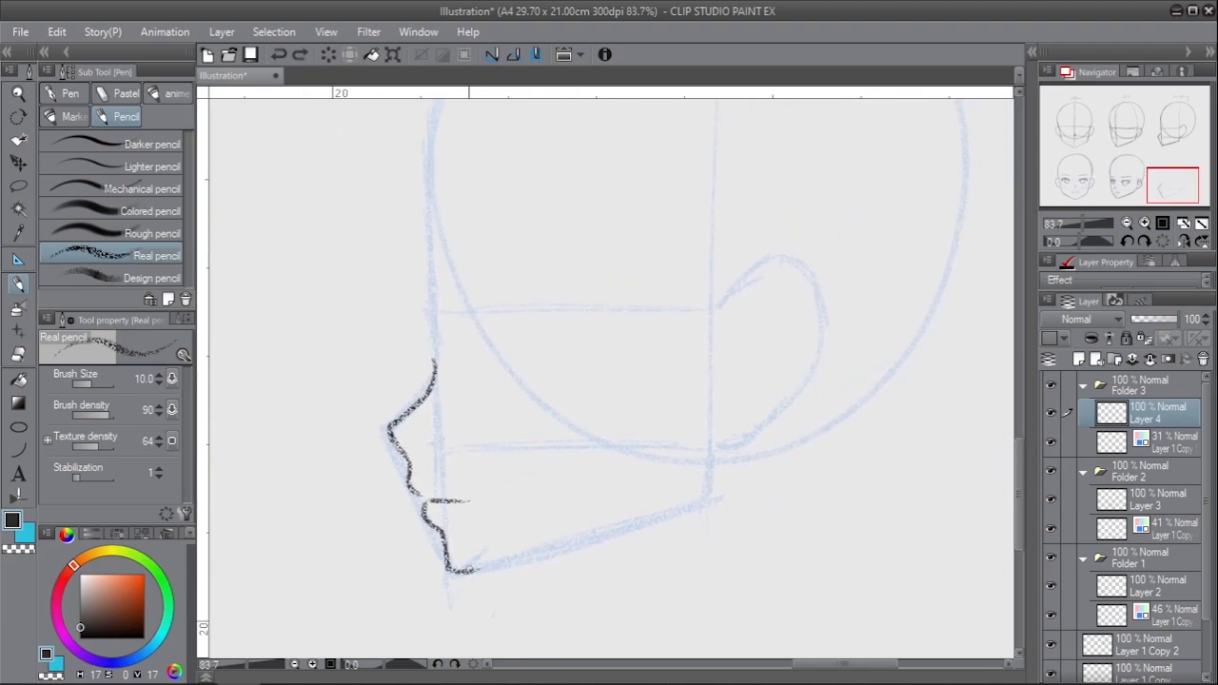
{"action": "mouse_move", "coordinate": [468, 572]}
{"action": "left_mouse_down"}
{"action": "mouse_move", "coordinate": [640, 525]}
{"action": "mouse_move", "coordinate": [716, 487]}
{"action": "mouse_move", "coordinate": [712, 465]}
{"action": "left_mouse_up"}
{"action": "key", "text": "ctrl+z"}
{"action": "key", "text": "ctrl+z"}
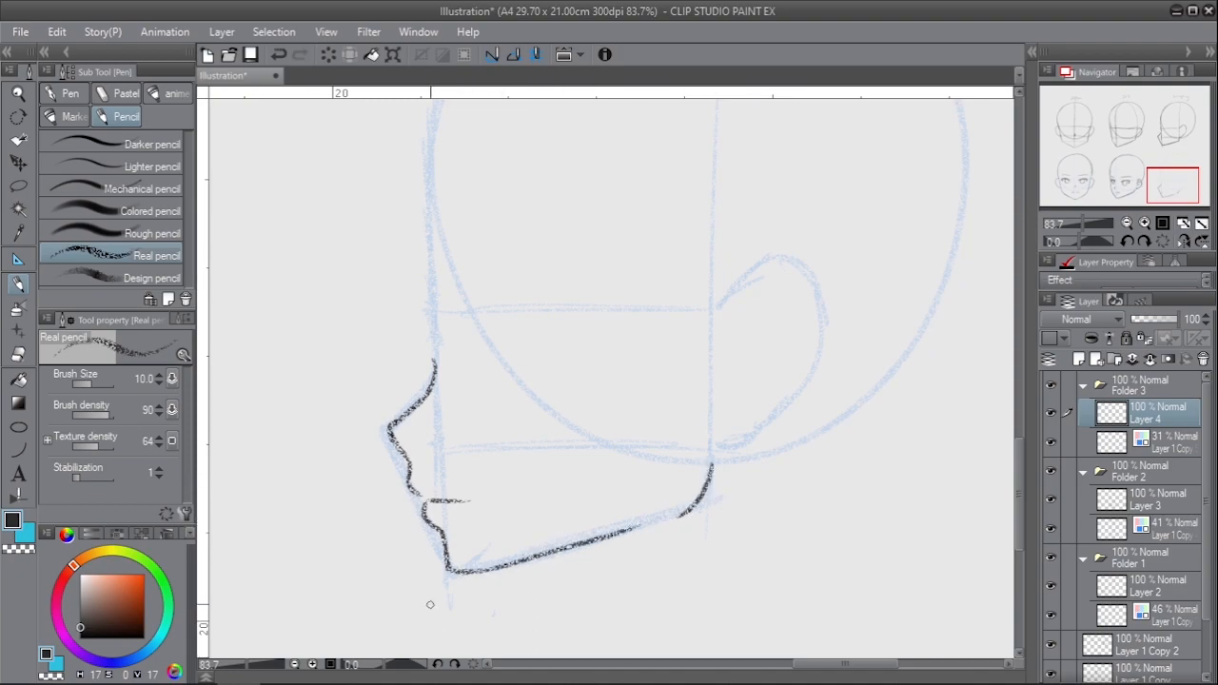
- Draw the side-view forehead as a smooth curve from the nose bridge up toward the crown
{"action": "left_click_drag", "start_coordinate": [478, 342], "coordinate": [455, 506]}
{"action": "mouse_move", "coordinate": [411, 462]}
{"action": "left_mouse_down"}
{"action": "mouse_move", "coordinate": [394, 286]}
{"action": "mouse_move", "coordinate": [422, 194]}
{"action": "left_mouse_up"}
{"action": "scroll", "coordinate": [602, 261], "scroll_direction": "down", "scroll_amount": 3}
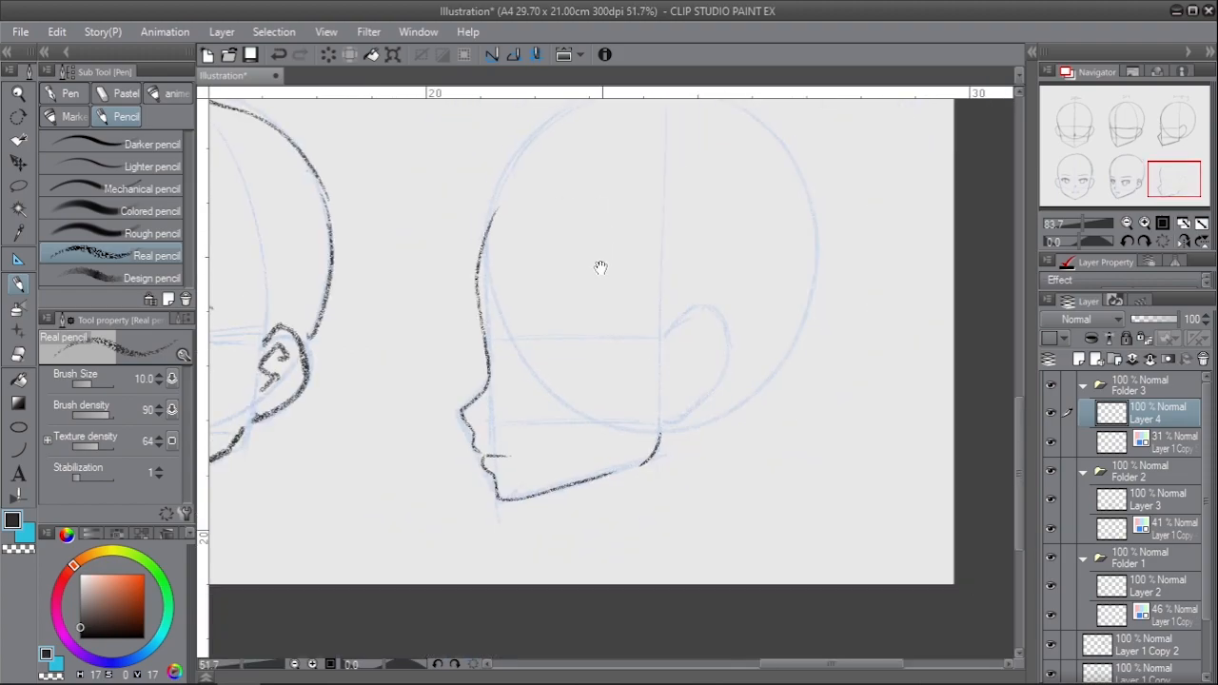
{"action": "left_click_drag", "start_coordinate": [603, 262], "coordinate": [511, 372]}
{"action": "key", "text": "ctrl+z"}
{"action": "left_click_drag", "start_coordinate": [439, 412], "coordinate": [483, 412]}
{"action": "mouse_move", "coordinate": [411, 492]}
{"action": "left_mouse_down"}
{"action": "mouse_move", "coordinate": [407, 364]}
{"action": "mouse_move", "coordinate": [410, 473]}
{"action": "mouse_move", "coordinate": [409, 391]}
{"action": "left_mouse_up"}
{"action": "key", "text": "ctrl+z"}
{"action": "key", "text": "ctrl+z"}
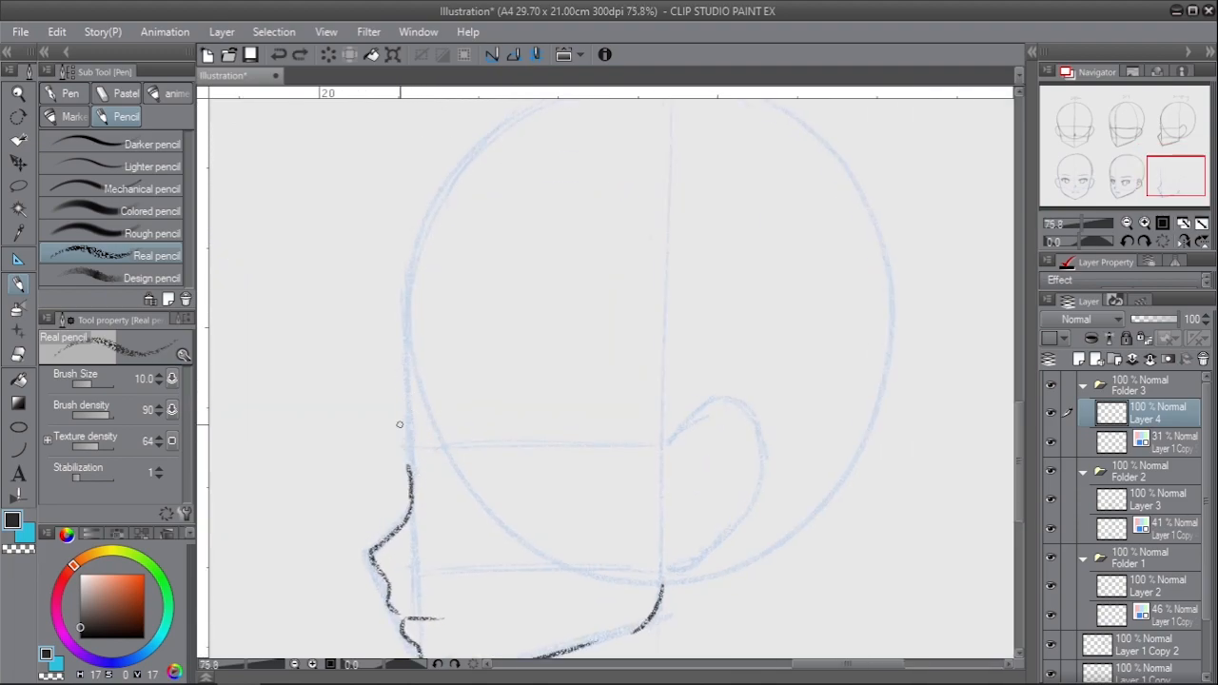
{"action": "left_click_drag", "start_coordinate": [410, 492], "coordinate": [383, 281]}
{"action": "key", "text": "ctrl+z"}
{"action": "key", "text": "ctrl+z"}
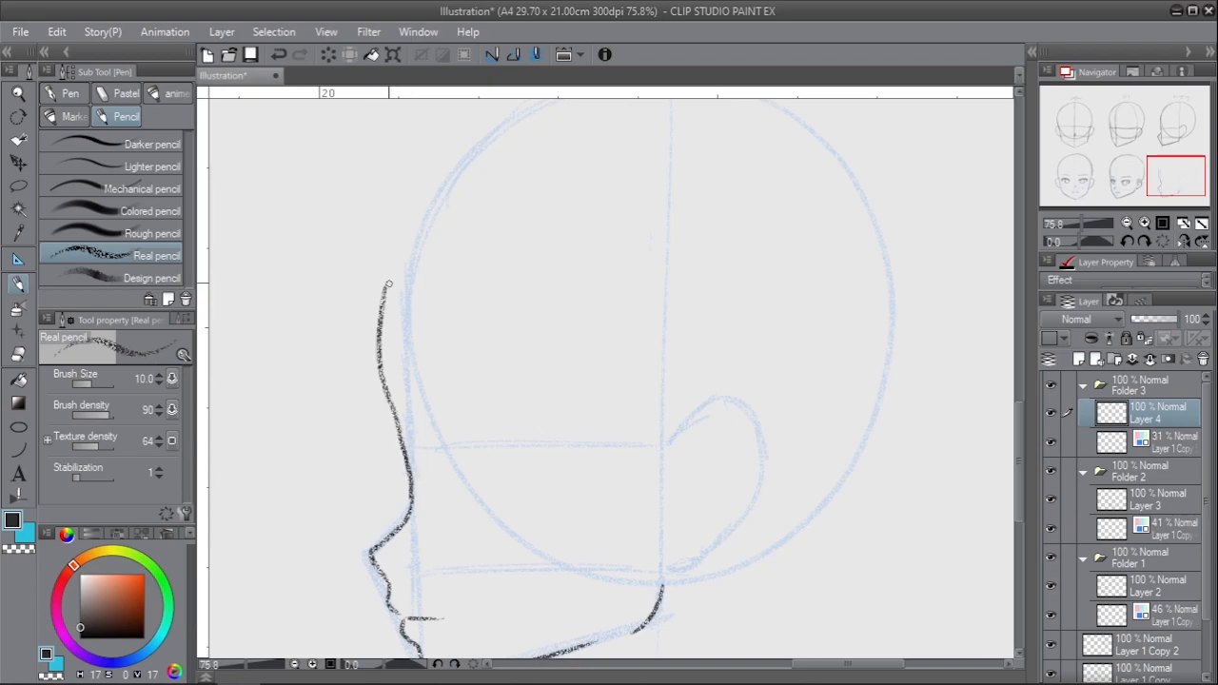
{"action": "key", "text": "ctrl+z"}
{"action": "mouse_move", "coordinate": [410, 474]}
{"action": "left_mouse_down"}
{"action": "mouse_move", "coordinate": [400, 338]}
{"action": "mouse_move", "coordinate": [389, 326]}
{"action": "mouse_move", "coordinate": [464, 168]}
{"action": "left_mouse_up"}
{"action": "key", "text": "ctrl+z"}
{"action": "left_click_drag", "start_coordinate": [541, 329], "coordinate": [514, 355]}
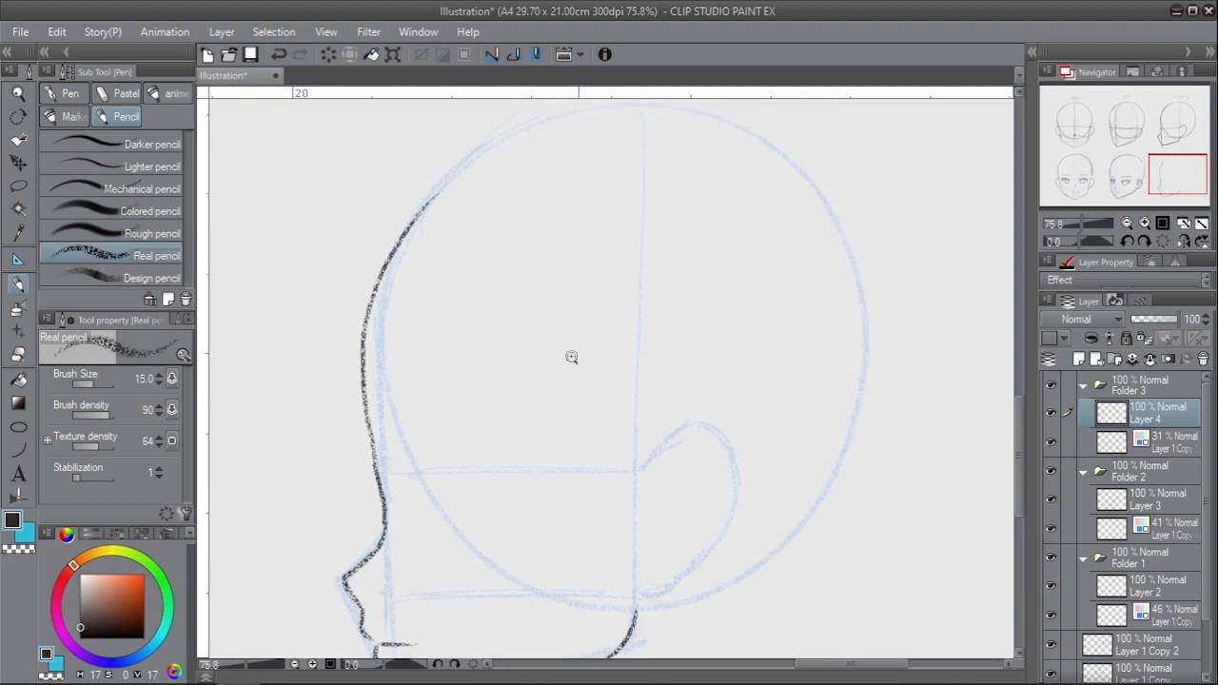
- Outline the side-view skull from the forehead over the crown and down the back of the head, slightly inside the guide circle
{"action": "scroll", "coordinate": [547, 329], "scroll_direction": "down", "scroll_amount": 1}
{"action": "mouse_move", "coordinate": [485, 226]}
{"action": "left_mouse_down"}
{"action": "mouse_move", "coordinate": [647, 178]}
{"action": "mouse_move", "coordinate": [775, 322]}
{"action": "mouse_move", "coordinate": [493, 221]}
{"action": "mouse_move", "coordinate": [669, 201]}
{"action": "mouse_move", "coordinate": [769, 390]}
{"action": "left_mouse_up"}
{"action": "key", "text": "ctrl+z"}
{"action": "key", "text": "ctrl+z"}
{"action": "mouse_move", "coordinate": [497, 226]}
{"action": "left_mouse_down"}
{"action": "mouse_move", "coordinate": [622, 187]}
{"action": "mouse_move", "coordinate": [785, 365]}
{"action": "mouse_move", "coordinate": [702, 525]}
{"action": "left_mouse_up"}
{"action": "key", "text": "ctrl+z"}
{"action": "mouse_move", "coordinate": [489, 228]}
{"action": "left_mouse_down"}
{"action": "mouse_move", "coordinate": [563, 189]}
{"action": "mouse_move", "coordinate": [745, 278]}
{"action": "mouse_move", "coordinate": [704, 523]}
{"action": "left_mouse_up"}
{"action": "key", "text": "ctrl+z"}
{"action": "mouse_move", "coordinate": [489, 228]}
{"action": "left_mouse_down"}
{"action": "mouse_move", "coordinate": [612, 190]}
{"action": "mouse_move", "coordinate": [656, 531]}
{"action": "left_mouse_up"}
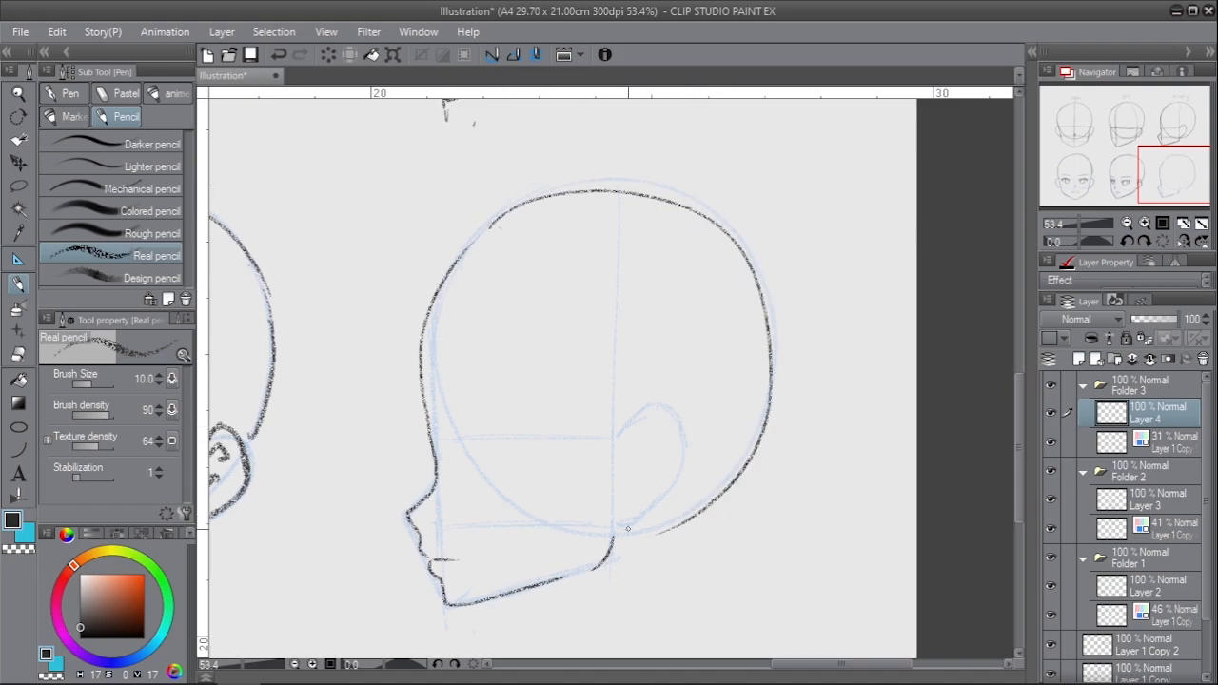
- Draw the side-view ear with its inner folds, and extend the back of the skull toward the jaw corner
{"action": "left_click_drag", "start_coordinate": [705, 424], "coordinate": [686, 409]}
{"action": "mouse_move", "coordinate": [598, 424]}
{"action": "left_mouse_down"}
{"action": "mouse_move", "coordinate": [639, 391]}
{"action": "mouse_move", "coordinate": [666, 460]}
{"action": "left_mouse_up"}
{"action": "key", "text": "ctrl+z"}
{"action": "mouse_move", "coordinate": [597, 426]}
{"action": "left_mouse_down"}
{"action": "mouse_move", "coordinate": [618, 403]}
{"action": "mouse_move", "coordinate": [668, 436]}
{"action": "left_mouse_up"}
{"action": "mouse_move", "coordinate": [653, 481]}
{"action": "left_mouse_down"}
{"action": "mouse_move", "coordinate": [616, 428]}
{"action": "mouse_move", "coordinate": [643, 427]}
{"action": "mouse_move", "coordinate": [626, 446]}
{"action": "mouse_move", "coordinate": [631, 475]}
{"action": "mouse_move", "coordinate": [658, 447]}
{"action": "mouse_move", "coordinate": [604, 396]}
{"action": "mouse_move", "coordinate": [718, 395]}
{"action": "left_mouse_up"}
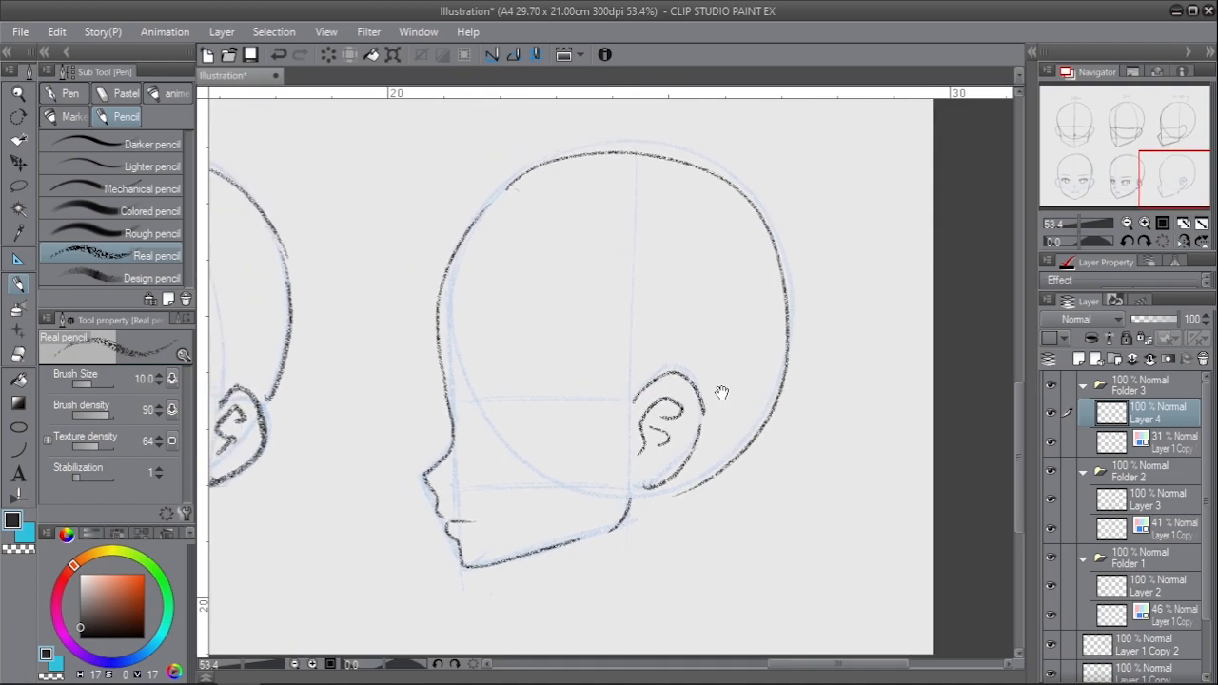
{"action": "left_click_drag", "start_coordinate": [641, 320], "coordinate": [653, 321]}
{"action": "left_click_drag", "start_coordinate": [694, 496], "coordinate": [678, 499]}
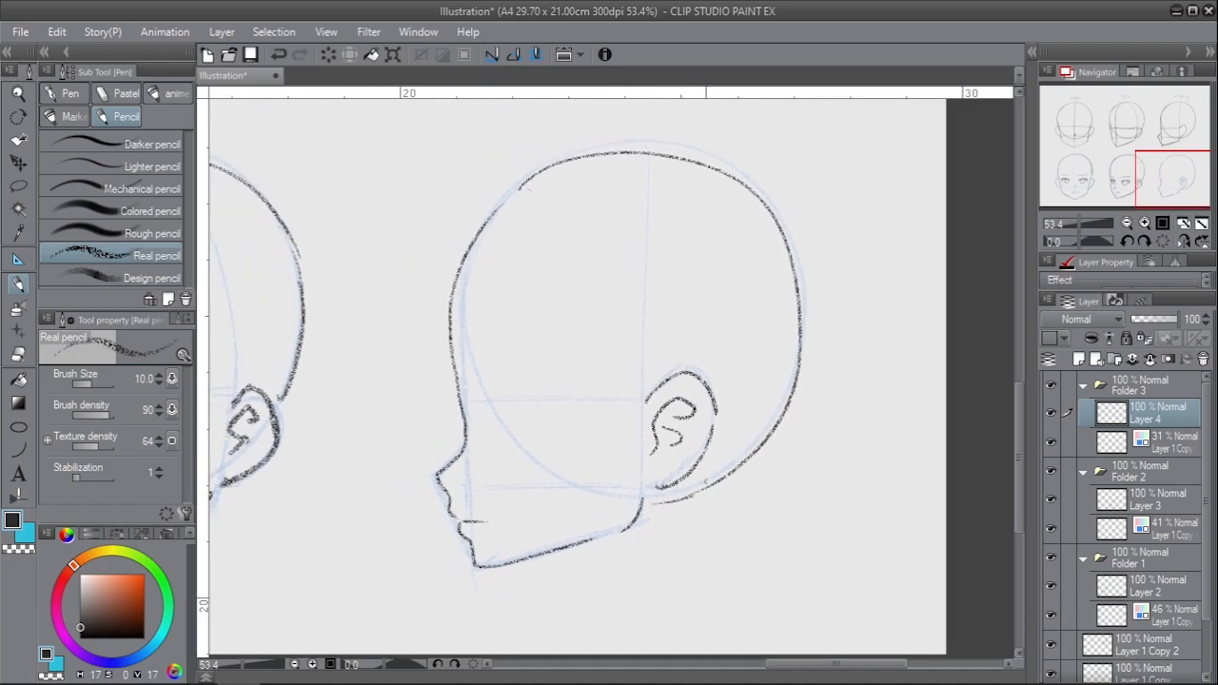
- Draw a thick upper eyelid with a turned-down rear end on the side-view eye line at brush size 12
{"action": "scroll", "coordinate": [589, 353], "scroll_direction": "up", "scroll_amount": 2}
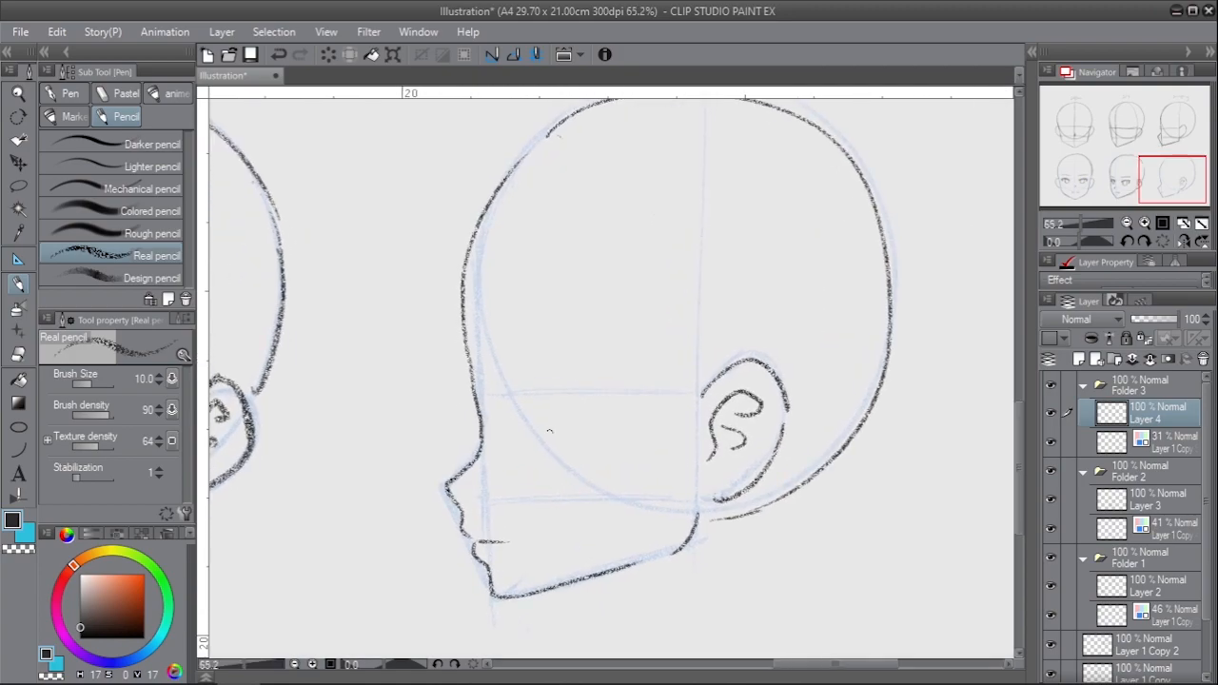
{"action": "key", "text": "bracketright"}
{"action": "mouse_move", "coordinate": [519, 392]}
{"action": "left_mouse_down"}
{"action": "mouse_move", "coordinate": [571, 415]}
{"action": "mouse_move", "coordinate": [525, 436]}
{"action": "mouse_move", "coordinate": [538, 391]}
{"action": "mouse_move", "coordinate": [571, 395]}
{"action": "left_mouse_up"}
{"action": "key", "text": "ctrl+z"}
{"action": "mouse_move", "coordinate": [511, 409]}
{"action": "left_mouse_down"}
{"action": "mouse_move", "coordinate": [567, 390]}
{"action": "mouse_move", "coordinate": [575, 400]}
{"action": "left_mouse_up"}
{"action": "key", "text": "ctrl+z"}
{"action": "key", "text": "ctrl+z"}
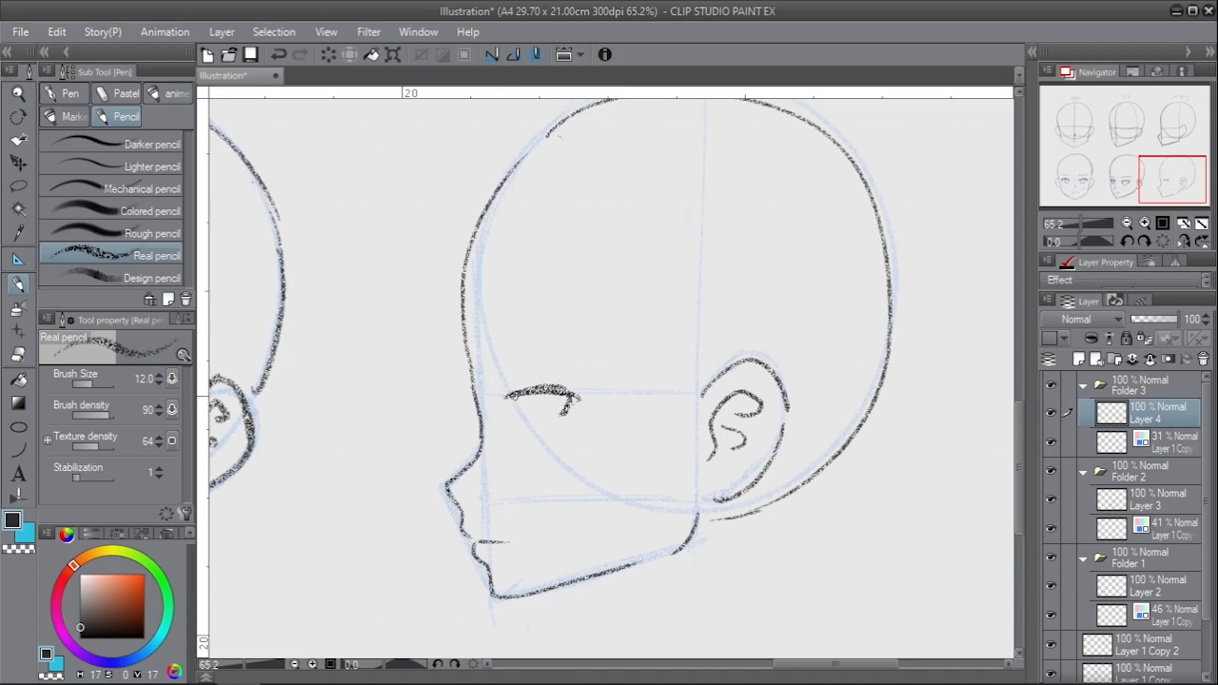
- Complete the side-view eye with a front edge, a narrow iris and a short lower lid line
{"action": "left_click_drag", "start_coordinate": [492, 408], "coordinate": [519, 395]}
{"action": "key", "text": "ctrl+z"}
{"action": "key", "text": "ctrl+z"}
{"action": "mouse_move", "coordinate": [535, 400]}
{"action": "left_mouse_down"}
{"action": "mouse_move", "coordinate": [534, 429]}
{"action": "mouse_move", "coordinate": [513, 431]}
{"action": "left_mouse_up"}
- Sketch two example eyes stacked in front of the side-view face, the upper one triangular with an eyebrow, the lower one with a narrow iris
{"action": "scroll", "coordinate": [575, 433], "scroll_direction": "down", "scroll_amount": 3}
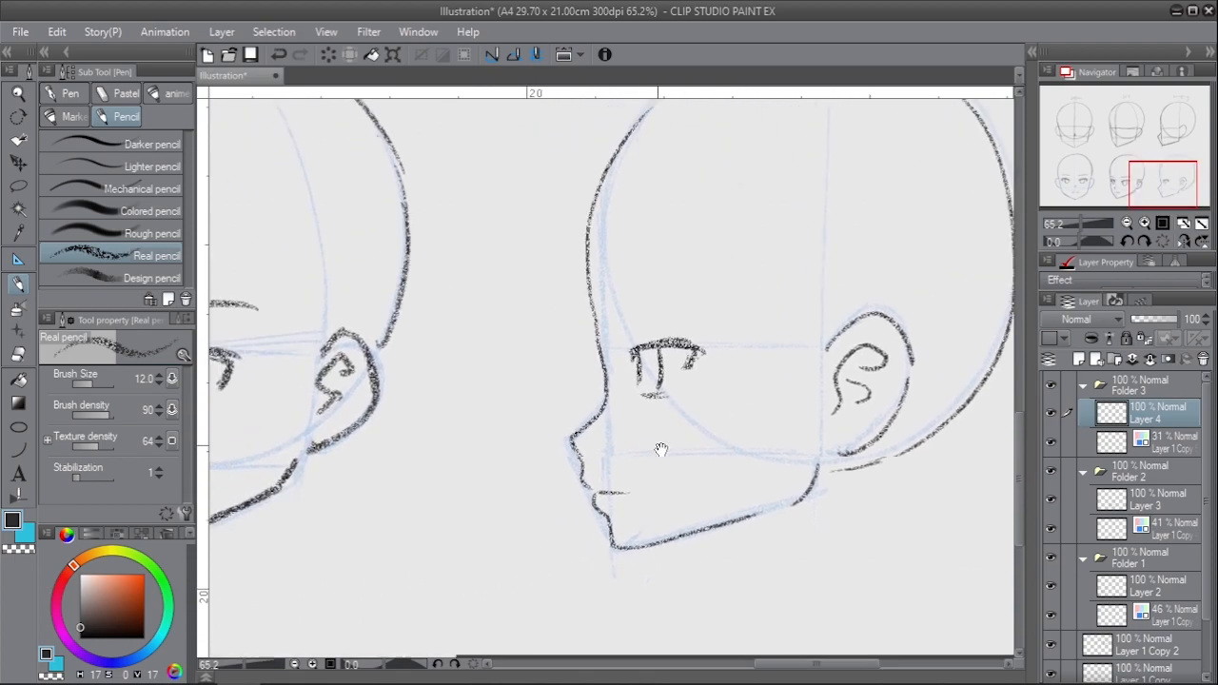
{"action": "scroll", "coordinate": [709, 461], "scroll_direction": "up", "scroll_amount": 3}
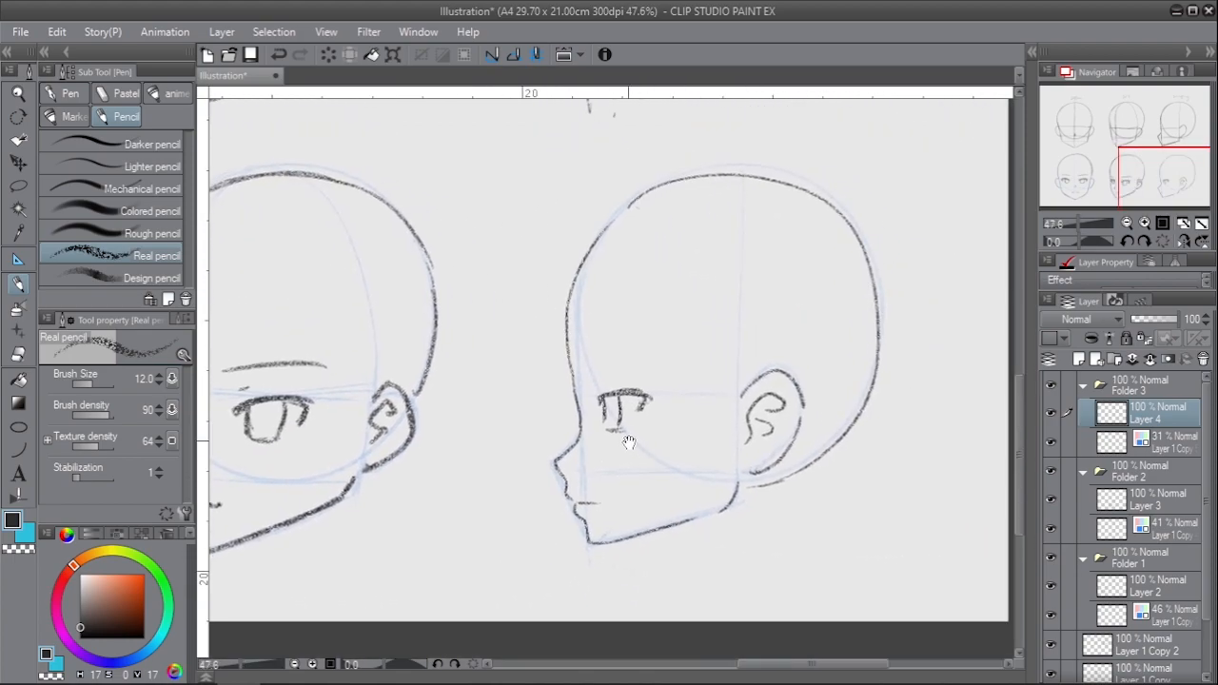
{"action": "mouse_move", "coordinate": [357, 381]}
{"action": "left_mouse_down"}
{"action": "mouse_move", "coordinate": [433, 387]}
{"action": "mouse_move", "coordinate": [386, 419]}
{"action": "left_mouse_up"}
{"action": "key", "text": "ctrl+z"}
{"action": "left_click_drag", "start_coordinate": [377, 367], "coordinate": [392, 366]}
{"action": "left_click_drag", "start_coordinate": [354, 352], "coordinate": [437, 333]}
{"action": "mouse_move", "coordinate": [445, 482]}
{"action": "left_mouse_down"}
{"action": "mouse_move", "coordinate": [444, 442]}
{"action": "mouse_move", "coordinate": [391, 489]}
{"action": "left_mouse_up"}
{"action": "mouse_move", "coordinate": [411, 447]}
{"action": "left_mouse_down"}
{"action": "mouse_move", "coordinate": [403, 491]}
{"action": "mouse_move", "coordinate": [428, 491]}
{"action": "left_mouse_up"}
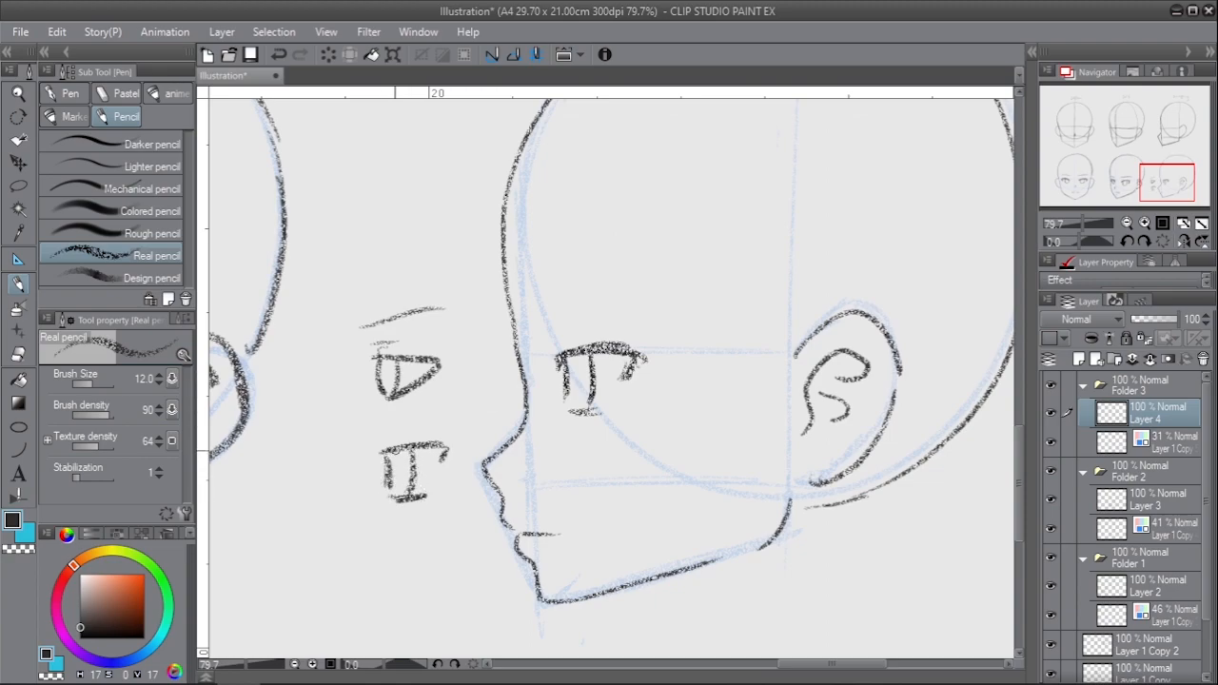
- Thicken the lower example eye's upper eyelid and draw a slanted eyebrow above it
{"action": "left_click_drag", "start_coordinate": [379, 451], "coordinate": [451, 449]}
{"action": "left_click_drag", "start_coordinate": [366, 428], "coordinate": [444, 411]}
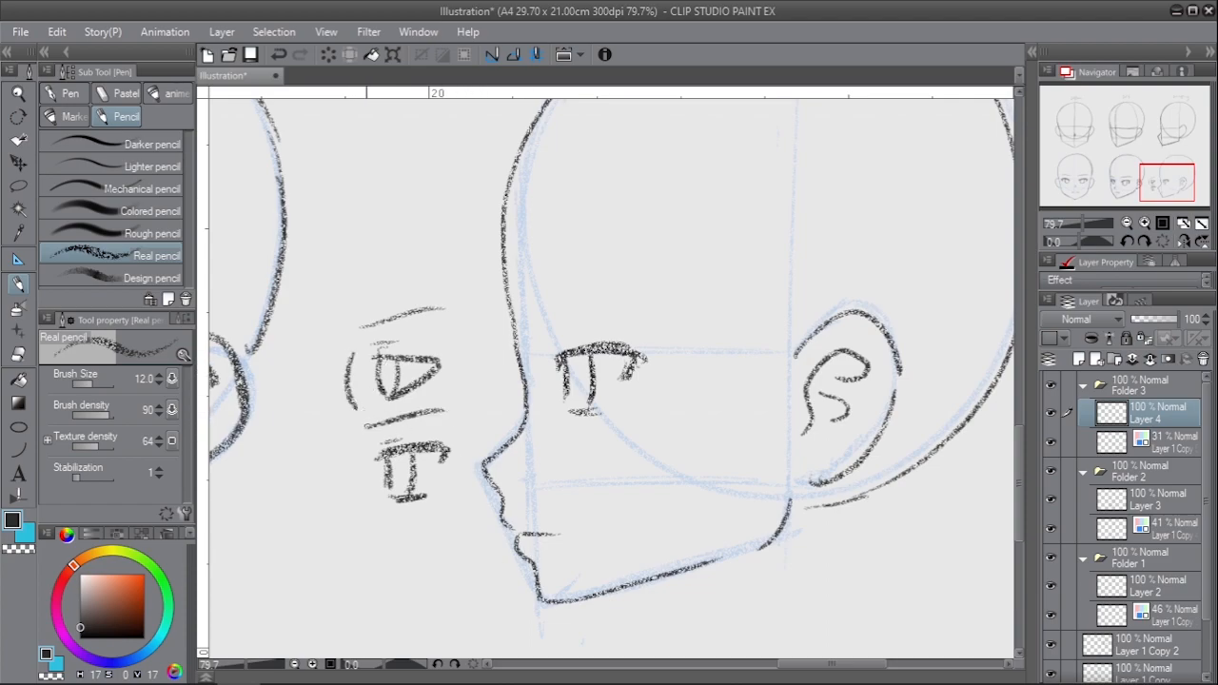
{"action": "key", "text": "ctrl+z"}
{"action": "key", "text": "bracketleft"}
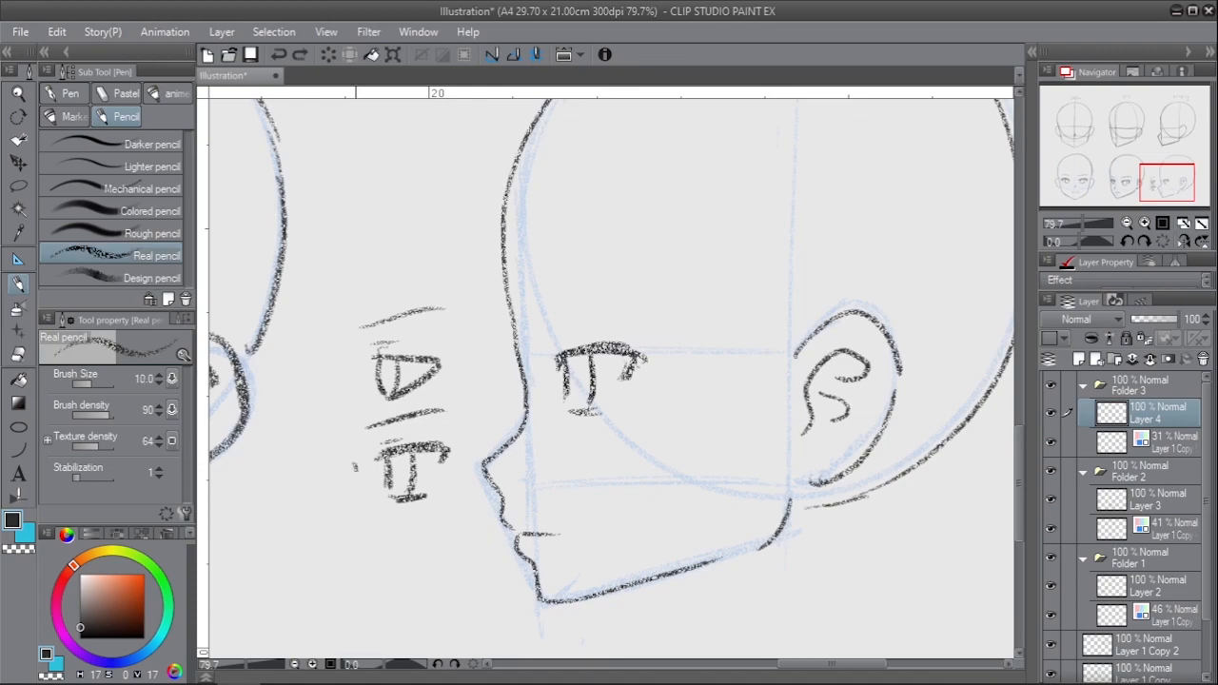
{"action": "key", "text": "e"}
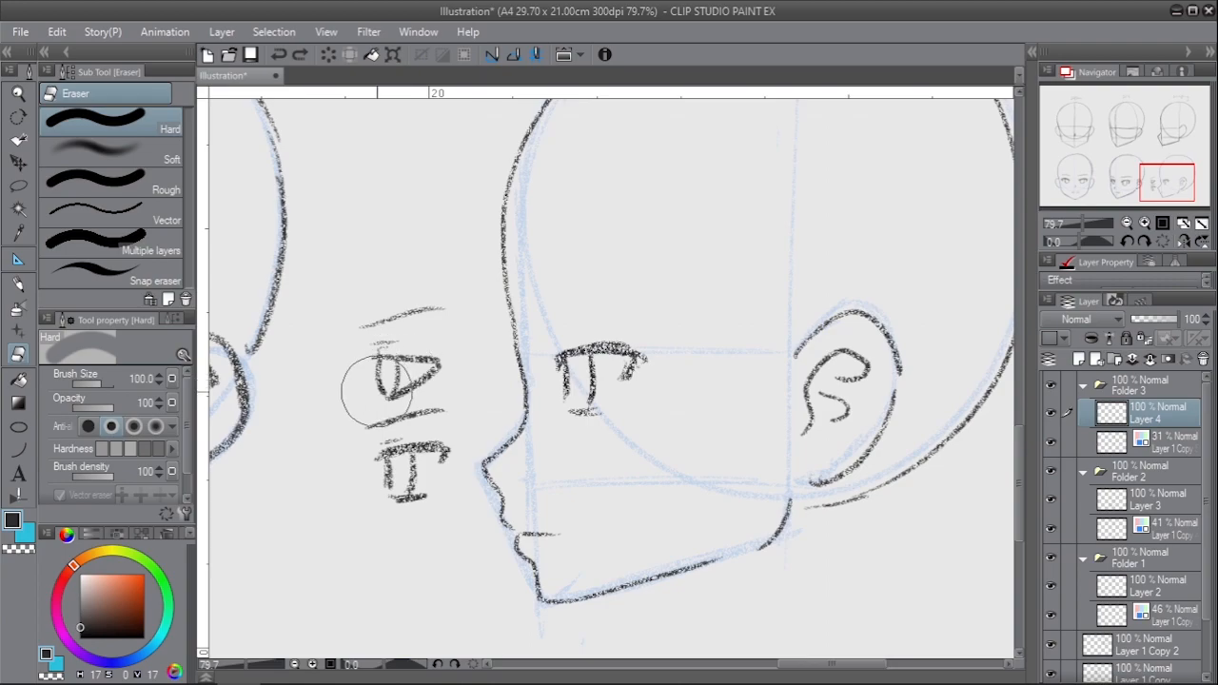
{"action": "key", "text": "p"}
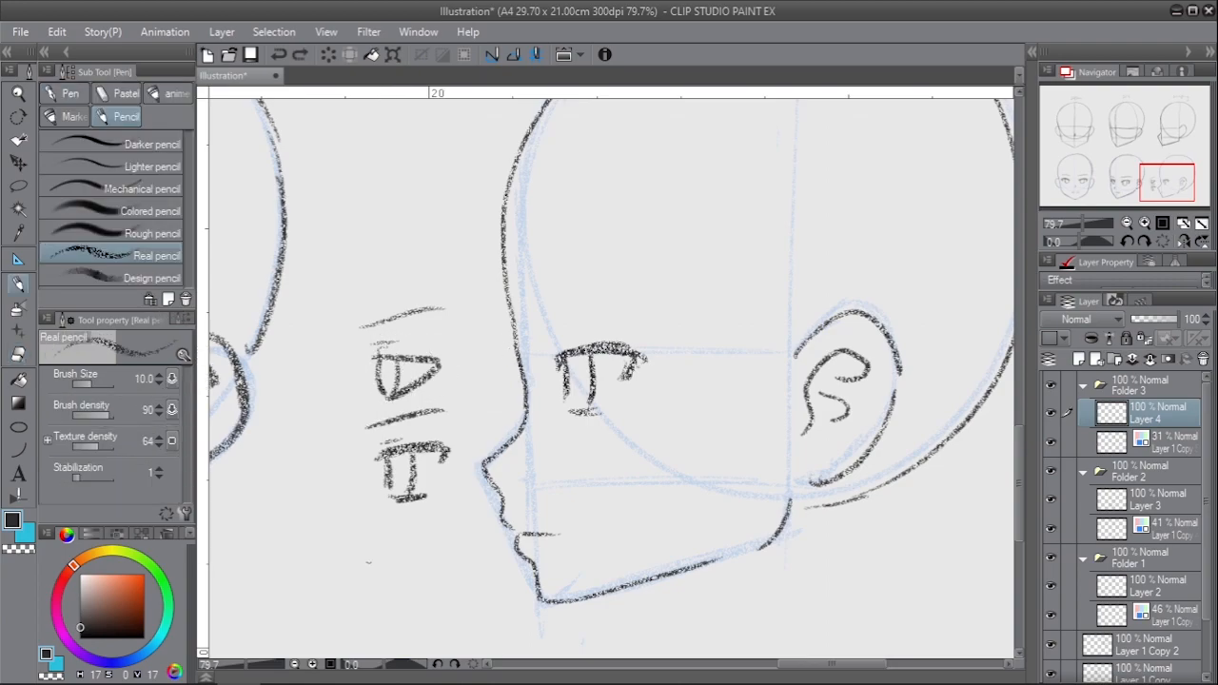
- Select the lower example eye with its eyebrow, shift it straight down away from the upper one, and deselect
{"action": "key", "text": "m"}
{"action": "mouse_move", "coordinate": [459, 406]}
{"action": "left_mouse_down"}
{"action": "mouse_move", "coordinate": [364, 543]}
{"action": "mouse_move", "coordinate": [464, 409]}
{"action": "left_mouse_up"}
{"action": "key", "text": "k"}
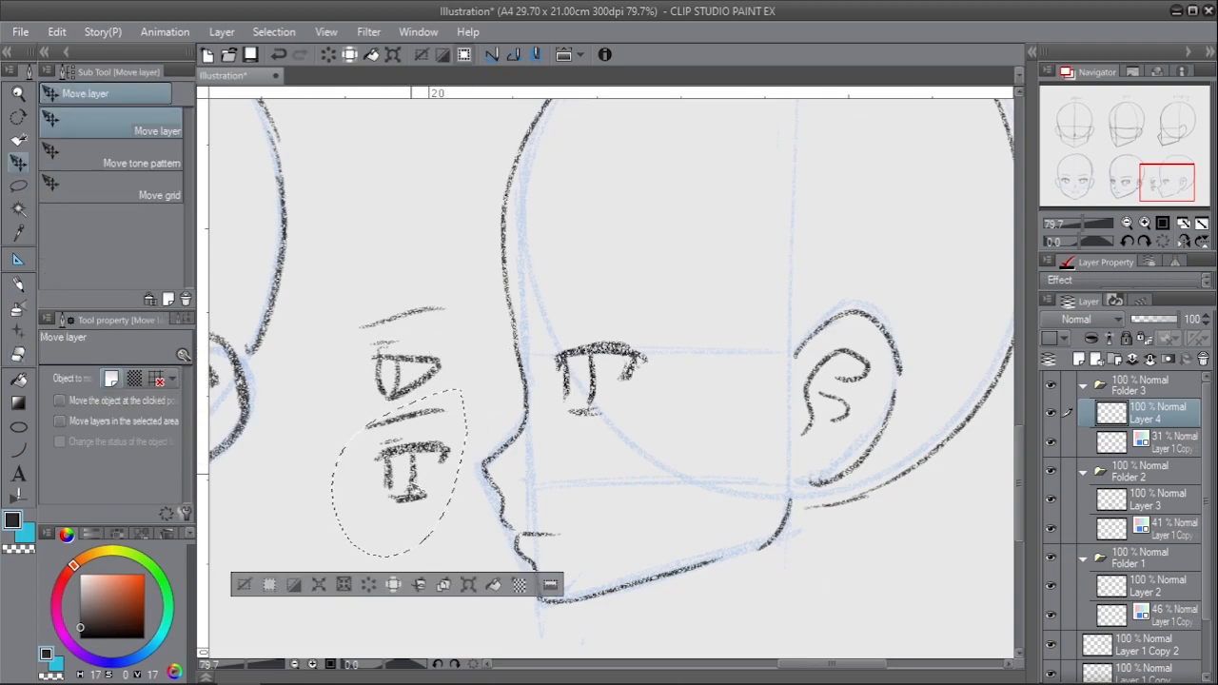
{"action": "left_click_drag", "start_coordinate": [432, 488], "coordinate": [430, 538]}
{"action": "key", "text": "ctrl+d"}
{"action": "key", "text": "p"}
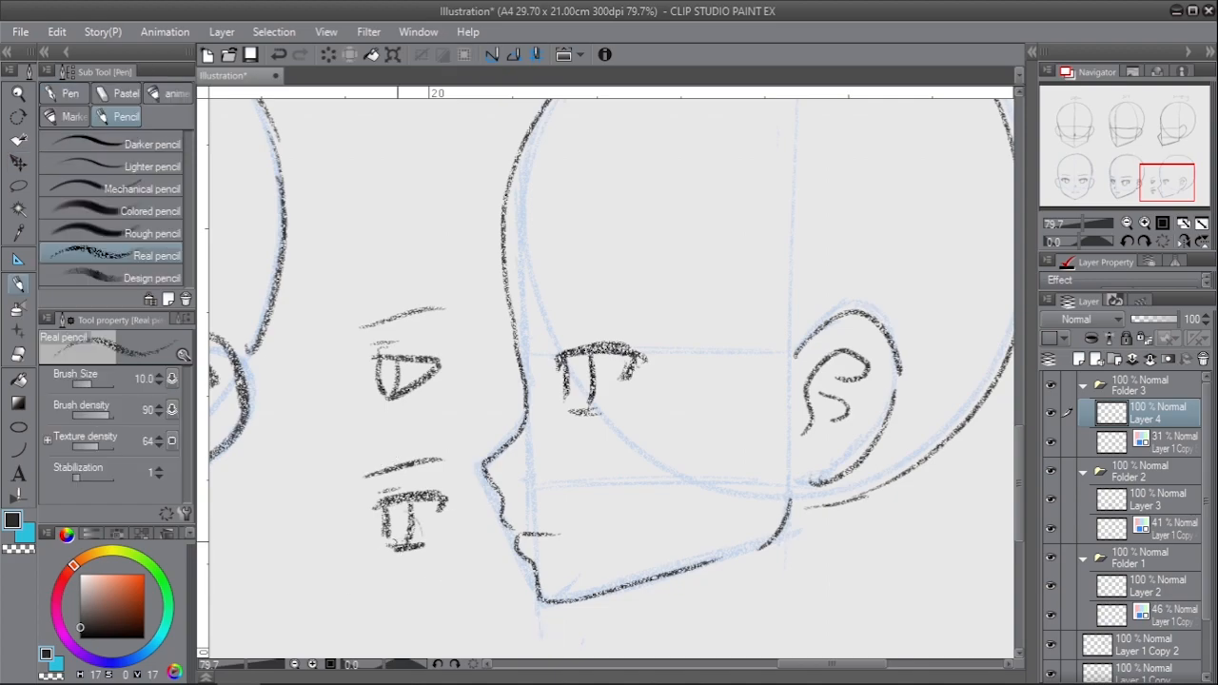
- Erase the two example eyes in front of the side-view face
{"action": "mouse_move", "coordinate": [339, 488]}
{"action": "left_mouse_down"}
{"action": "mouse_move", "coordinate": [344, 530]}
{"action": "mouse_move", "coordinate": [403, 463]}
{"action": "left_mouse_up"}
{"action": "key", "text": "ctrl+z"}
{"action": "key", "text": "e"}
{"action": "scroll", "coordinate": [663, 533], "scroll_direction": "down", "scroll_amount": 3}
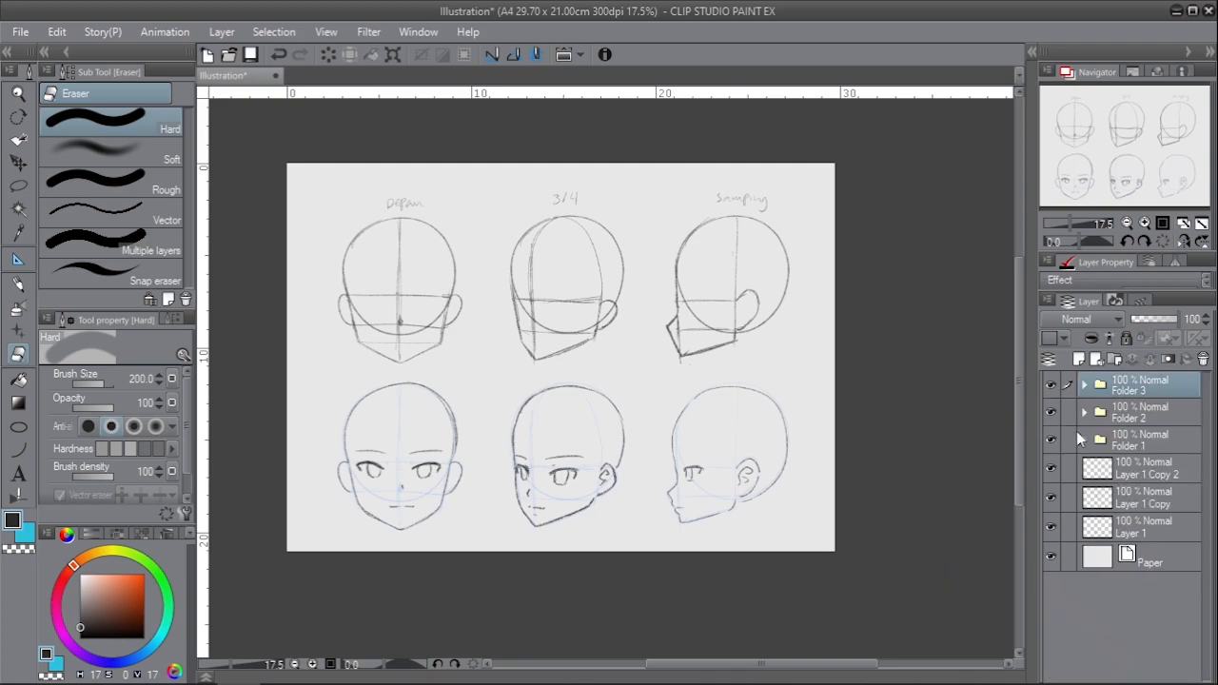
- Redraw the front-view skull outline from the crown to the right ear on Layer 2 in Folder 1, and collapse the folder
{"action": "left_click", "coordinate": [1083, 441]}
{"action": "left_click", "coordinate": [1132, 474]}
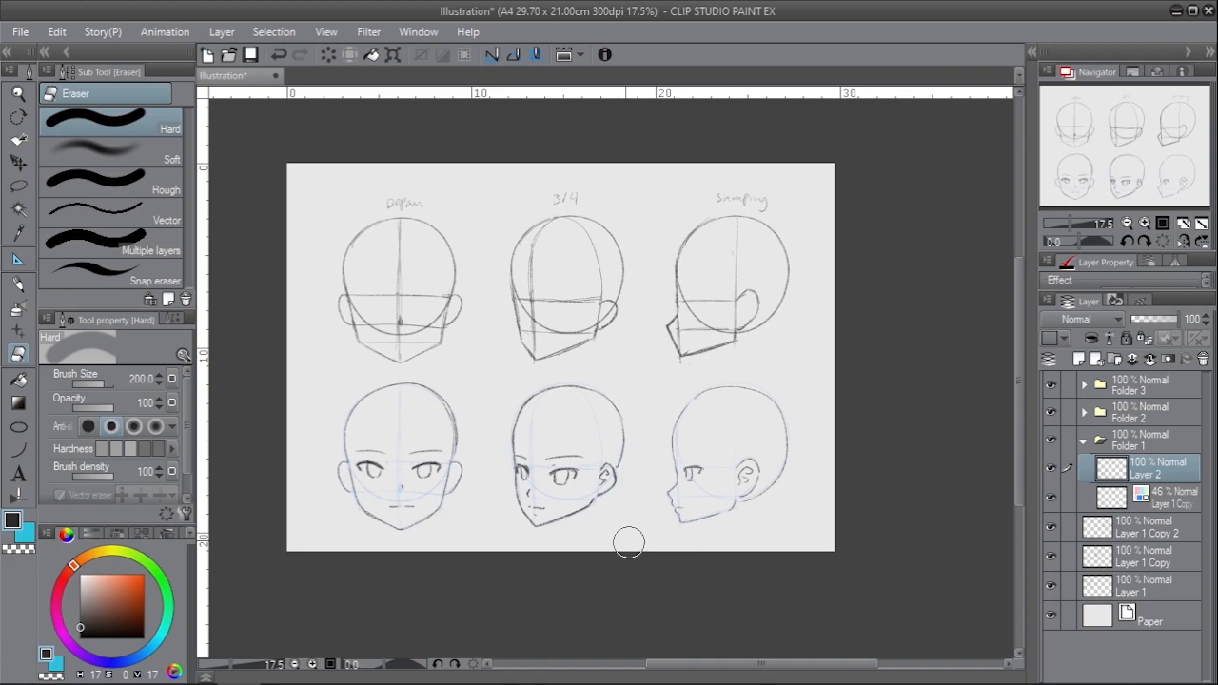
{"action": "scroll", "coordinate": [543, 390], "scroll_direction": "up", "scroll_amount": 3}
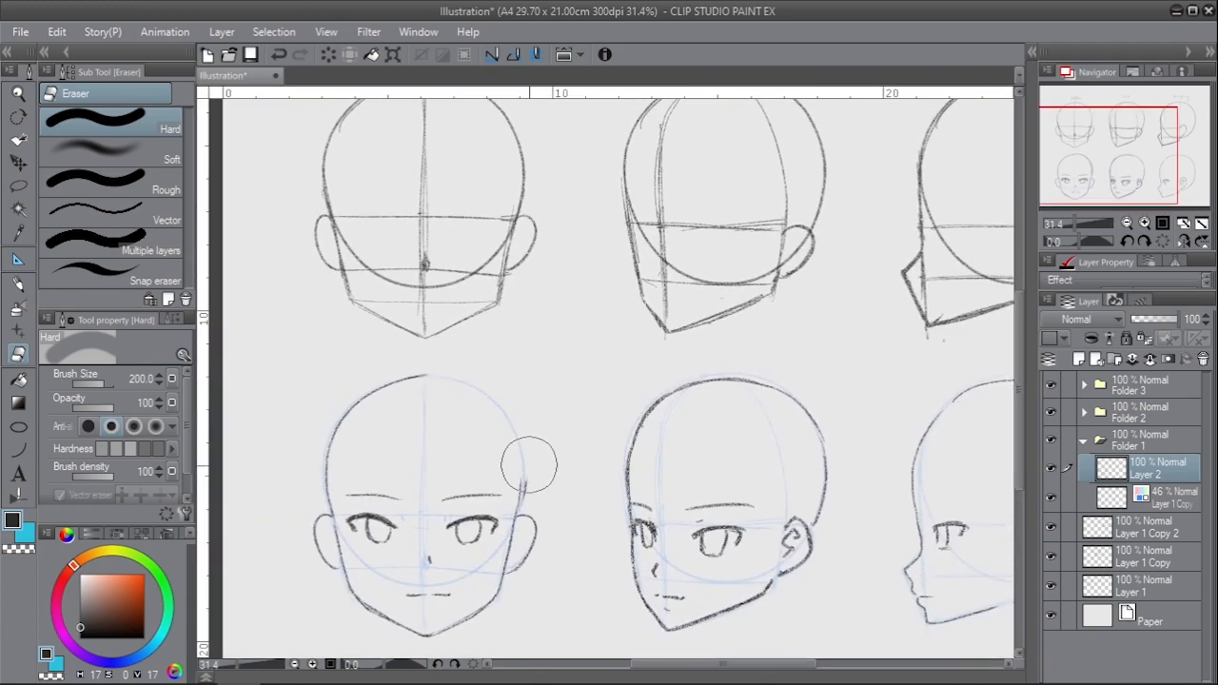
{"action": "key", "text": "p"}
{"action": "mouse_move", "coordinate": [433, 376]}
{"action": "left_mouse_down"}
{"action": "mouse_move", "coordinate": [494, 401]}
{"action": "mouse_move", "coordinate": [436, 376]}
{"action": "mouse_move", "coordinate": [503, 405]}
{"action": "mouse_move", "coordinate": [524, 487]}
{"action": "left_mouse_up"}
{"action": "key", "text": "ctrl+z"}
{"action": "key", "text": "ctrl+z"}
{"action": "left_click_drag", "start_coordinate": [458, 382], "coordinate": [523, 478]}
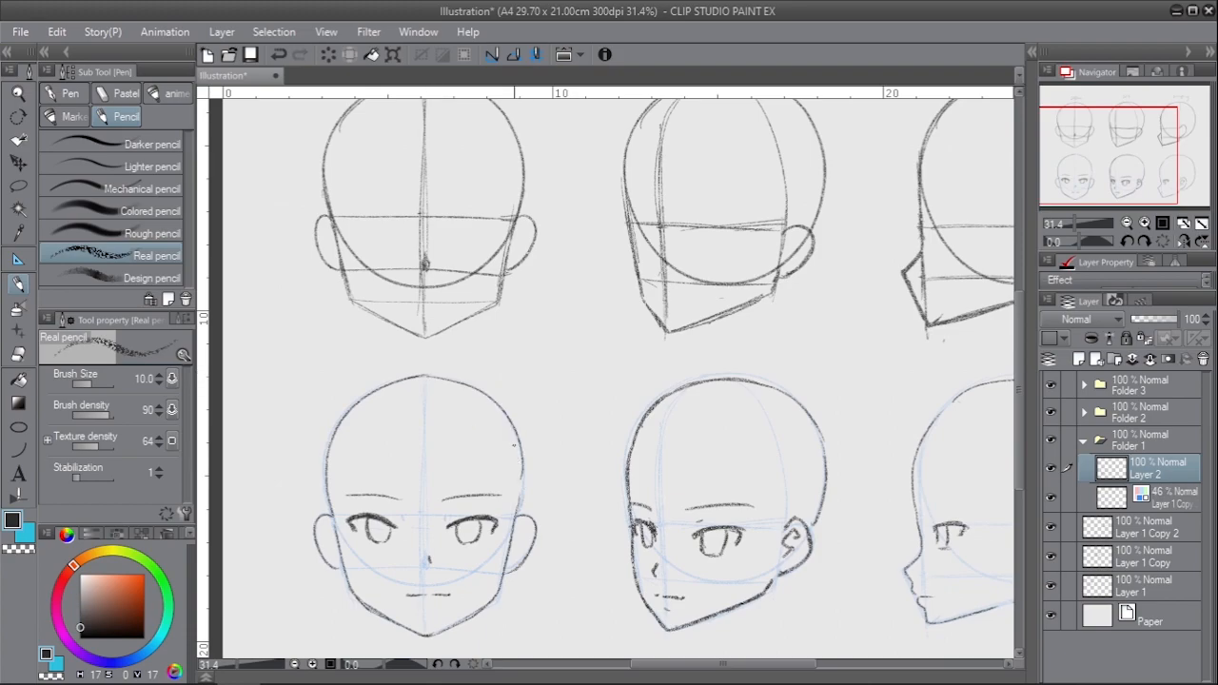
{"action": "left_click_drag", "start_coordinate": [725, 471], "coordinate": [628, 471]}
{"action": "left_click_drag", "start_coordinate": [666, 471], "coordinate": [565, 450]}
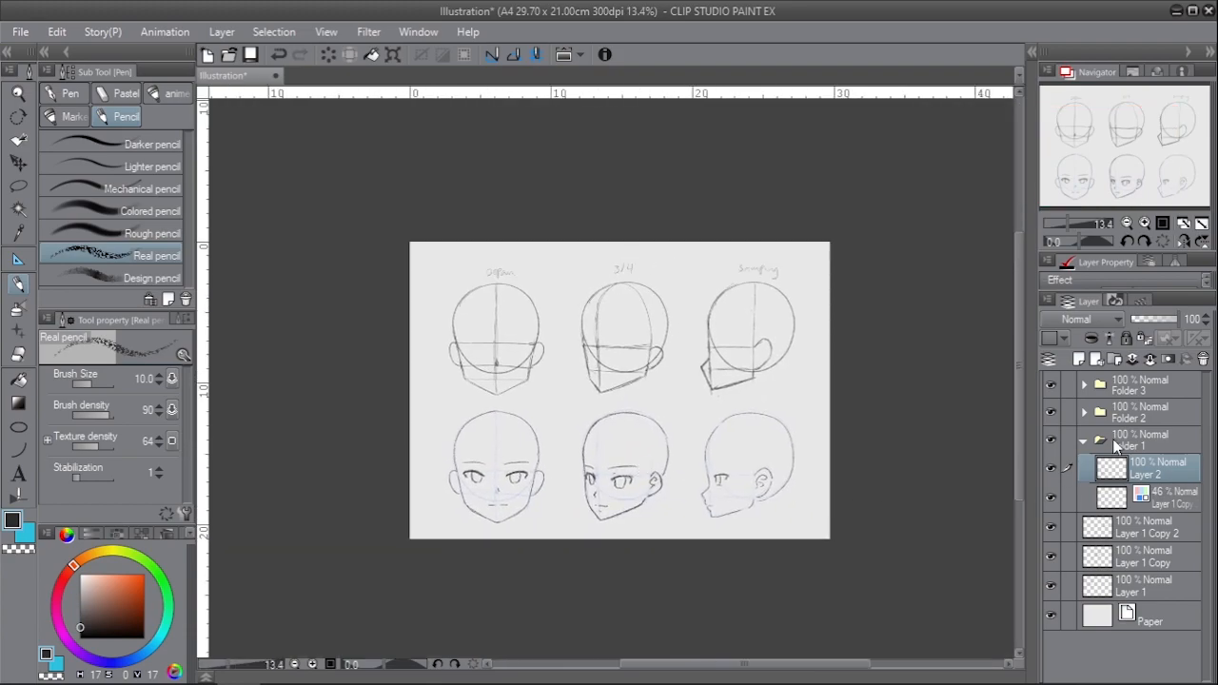
{"action": "left_click", "coordinate": [1083, 444]}
{"action": "left_click_drag", "start_coordinate": [789, 547], "coordinate": [727, 561]}
{"action": "scroll", "coordinate": [753, 544], "scroll_direction": "up", "scroll_amount": 1}
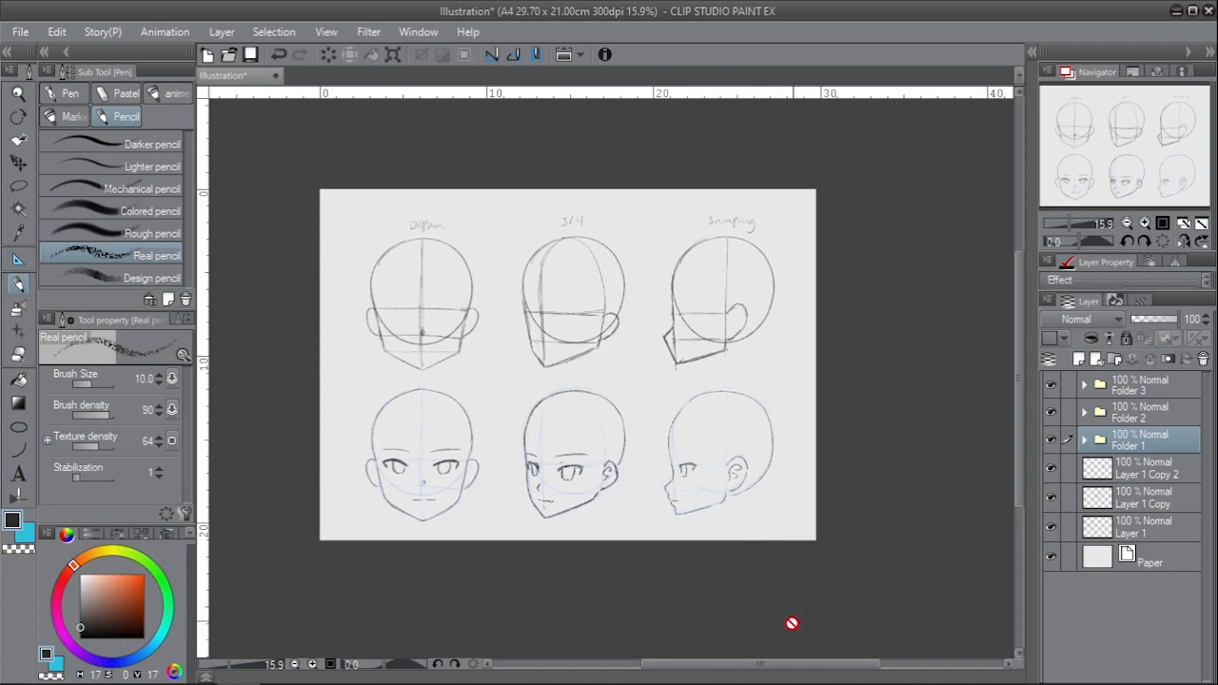
- Create a new blank A4 landscape illustration at 300 dpi
{"action": "key", "text": "ctrl+n"}
{"action": "left_click", "coordinate": [742, 126]}
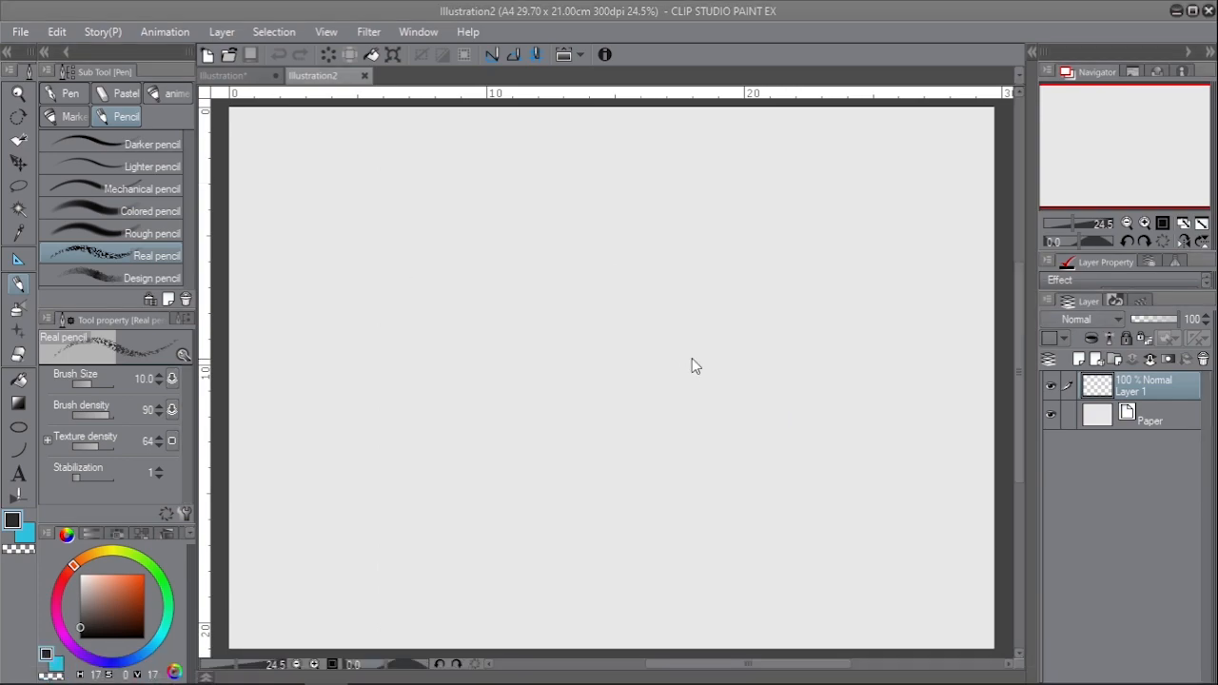
{"action": "key", "text": "bracketright"}
{"action": "mouse_move", "coordinate": [372, 169]}
{"action": "left_mouse_down"}
{"action": "mouse_move", "coordinate": [468, 164]}
{"action": "mouse_move", "coordinate": [373, 155]}
{"action": "mouse_move", "coordinate": [404, 327]}
{"action": "left_mouse_up"}
{"action": "key", "text": "ctrl+z"}
{"action": "scroll", "coordinate": [511, 350], "scroll_direction": "up", "scroll_amount": 4}
- Sketch a 3/4-view head construction with a skull circle, tapered jaw, ear and slanted eye line
{"action": "left_click_drag", "start_coordinate": [512, 349], "coordinate": [534, 357]}
{"action": "mouse_move", "coordinate": [374, 296]}
{"action": "left_mouse_down"}
{"action": "mouse_move", "coordinate": [395, 384]}
{"action": "mouse_move", "coordinate": [467, 449]}
{"action": "mouse_move", "coordinate": [581, 393]}
{"action": "left_mouse_up"}
{"action": "left_click_drag", "start_coordinate": [590, 352], "coordinate": [488, 456]}
{"action": "left_click_drag", "start_coordinate": [595, 286], "coordinate": [591, 342]}
{"action": "left_click_drag", "start_coordinate": [596, 307], "coordinate": [601, 358]}
{"action": "left_click_drag", "start_coordinate": [609, 282], "coordinate": [597, 360]}
{"action": "left_click_drag", "start_coordinate": [385, 325], "coordinate": [595, 306]}
- Sketch both sides of the neck below the jaw and curve them out into the shoulders
{"action": "left_click_drag", "start_coordinate": [484, 455], "coordinate": [495, 509]}
{"action": "left_click_drag", "start_coordinate": [576, 388], "coordinate": [584, 466]}
{"action": "left_click_drag", "start_coordinate": [493, 491], "coordinate": [409, 512]}
{"action": "left_click_drag", "start_coordinate": [582, 457], "coordinate": [696, 515]}
- Fade the construction layer to 43% opacity and add a new layer for drawing at brush size 15
{"action": "left_click", "coordinate": [1151, 320]}
{"action": "left_click", "coordinate": [1078, 358]}
{"action": "key", "text": "bracketright"}
- Draw both eyes on the eye line with thick curved upper eyelids and oval irises
{"action": "left_click_drag", "start_coordinate": [393, 335], "coordinate": [426, 344]}
{"action": "left_click_drag", "start_coordinate": [403, 328], "coordinate": [394, 346]}
{"action": "mouse_move", "coordinate": [485, 335]}
{"action": "left_mouse_down"}
{"action": "mouse_move", "coordinate": [548, 320]}
{"action": "mouse_move", "coordinate": [547, 333]}
{"action": "left_mouse_up"}
{"action": "mouse_move", "coordinate": [403, 330]}
{"action": "left_mouse_down"}
{"action": "mouse_move", "coordinate": [409, 361]}
{"action": "mouse_move", "coordinate": [426, 368]}
{"action": "left_mouse_up"}
{"action": "mouse_move", "coordinate": [513, 325]}
{"action": "left_mouse_down"}
{"action": "mouse_move", "coordinate": [510, 354]}
{"action": "mouse_move", "coordinate": [550, 332]}
{"action": "left_mouse_up"}
{"action": "left_click_drag", "start_coordinate": [540, 319], "coordinate": [534, 357]}
{"action": "left_click_drag", "start_coordinate": [510, 327], "coordinate": [521, 353]}
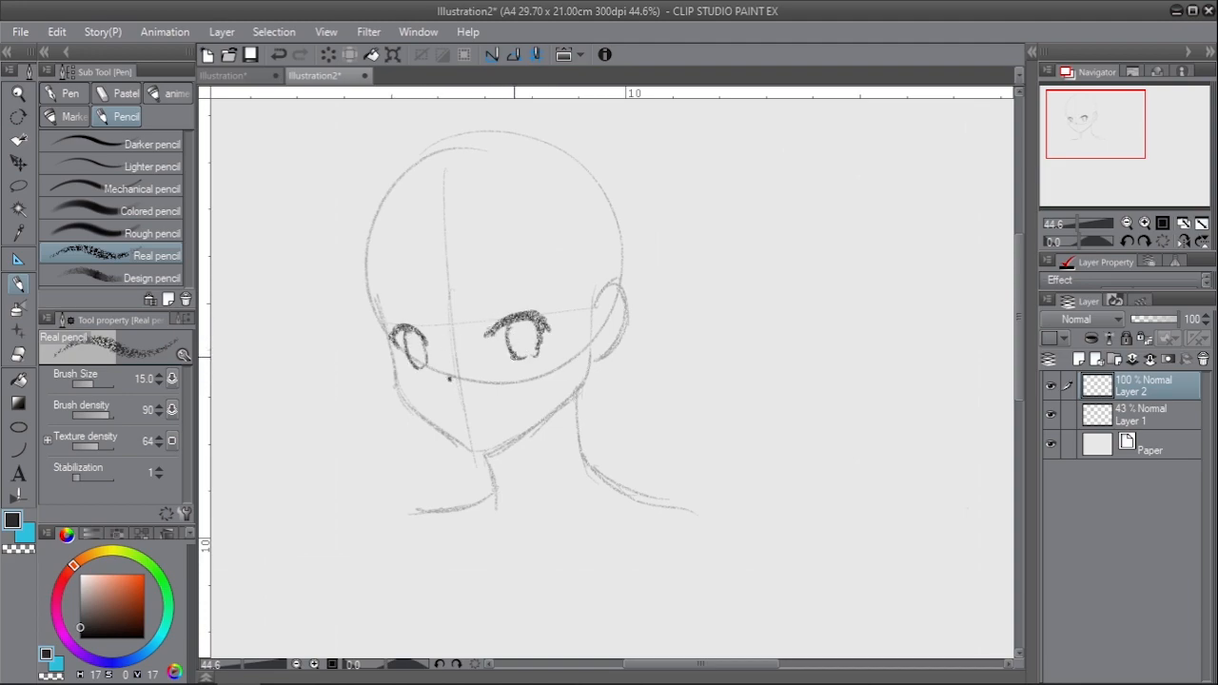
- Draw a small open mouth above the chin and darken the eyelids and iris outlines
{"action": "left_click_drag", "start_coordinate": [454, 407], "coordinate": [496, 407]}
{"action": "mouse_move", "coordinate": [454, 409]}
{"action": "left_mouse_down"}
{"action": "mouse_move", "coordinate": [496, 409]}
{"action": "mouse_move", "coordinate": [468, 430]}
{"action": "left_mouse_up"}
{"action": "left_click_drag", "start_coordinate": [494, 409], "coordinate": [480, 431]}
{"action": "left_click_drag", "start_coordinate": [396, 329], "coordinate": [430, 344]}
{"action": "left_click_drag", "start_coordinate": [405, 333], "coordinate": [423, 369]}
{"action": "left_click_drag", "start_coordinate": [514, 329], "coordinate": [538, 359]}
- Draw thin arched eyebrows above both eyes with a smaller brush
{"action": "key", "text": "bracketleft"}
{"action": "left_click_drag", "start_coordinate": [483, 289], "coordinate": [542, 282]}
{"action": "left_click_drag", "start_coordinate": [383, 289], "coordinate": [518, 279]}
{"action": "left_click_drag", "start_coordinate": [397, 286], "coordinate": [426, 297]}
- Outline the cheek and jaw on both sides down to the chin at brush size 15
{"action": "key", "text": "bracketright"}
{"action": "mouse_move", "coordinate": [386, 335]}
{"action": "left_mouse_down"}
{"action": "mouse_move", "coordinate": [398, 392]}
{"action": "mouse_move", "coordinate": [478, 454]}
{"action": "left_mouse_up"}
{"action": "mouse_move", "coordinate": [486, 457]}
{"action": "left_mouse_down"}
{"action": "mouse_move", "coordinate": [545, 424]}
{"action": "mouse_move", "coordinate": [586, 371]}
{"action": "left_mouse_up"}
- Sketch pointed bangs falling over the forehead and a long strand in front of the ear
{"action": "left_click_drag", "start_coordinate": [407, 195], "coordinate": [410, 319]}
{"action": "left_click_drag", "start_coordinate": [430, 217], "coordinate": [452, 350]}
{"action": "mouse_move", "coordinate": [453, 186]}
{"action": "left_mouse_down"}
{"action": "mouse_move", "coordinate": [525, 310]}
{"action": "mouse_move", "coordinate": [503, 318]}
{"action": "left_mouse_up"}
{"action": "left_click_drag", "start_coordinate": [501, 195], "coordinate": [576, 328]}
{"action": "left_click_drag", "start_coordinate": [550, 183], "coordinate": [564, 473]}
{"action": "key", "text": "ctrl+z"}
{"action": "left_click_drag", "start_coordinate": [404, 226], "coordinate": [386, 364]}
{"action": "key", "text": "ctrl+z"}
{"action": "left_click_drag", "start_coordinate": [403, 217], "coordinate": [412, 478]}
{"action": "key", "text": "ctrl+z"}
- Sketch the hair on the far side of the face, from the crown down past the jaw in overlapping strands
{"action": "left_click_drag", "start_coordinate": [397, 134], "coordinate": [340, 326]}
{"action": "left_click_drag", "start_coordinate": [341, 257], "coordinate": [341, 403]}
{"action": "left_click_drag", "start_coordinate": [353, 187], "coordinate": [345, 426]}
{"action": "left_click_drag", "start_coordinate": [340, 281], "coordinate": [349, 438]}
{"action": "mouse_move", "coordinate": [361, 306]}
{"action": "left_mouse_down"}
{"action": "mouse_move", "coordinate": [350, 375]}
{"action": "mouse_move", "coordinate": [383, 463]}
{"action": "left_mouse_up"}
{"action": "left_click_drag", "start_coordinate": [368, 352], "coordinate": [415, 490]}
{"action": "left_click_drag", "start_coordinate": [374, 395], "coordinate": [394, 509]}
{"action": "left_click_drag", "start_coordinate": [404, 404], "coordinate": [428, 500]}
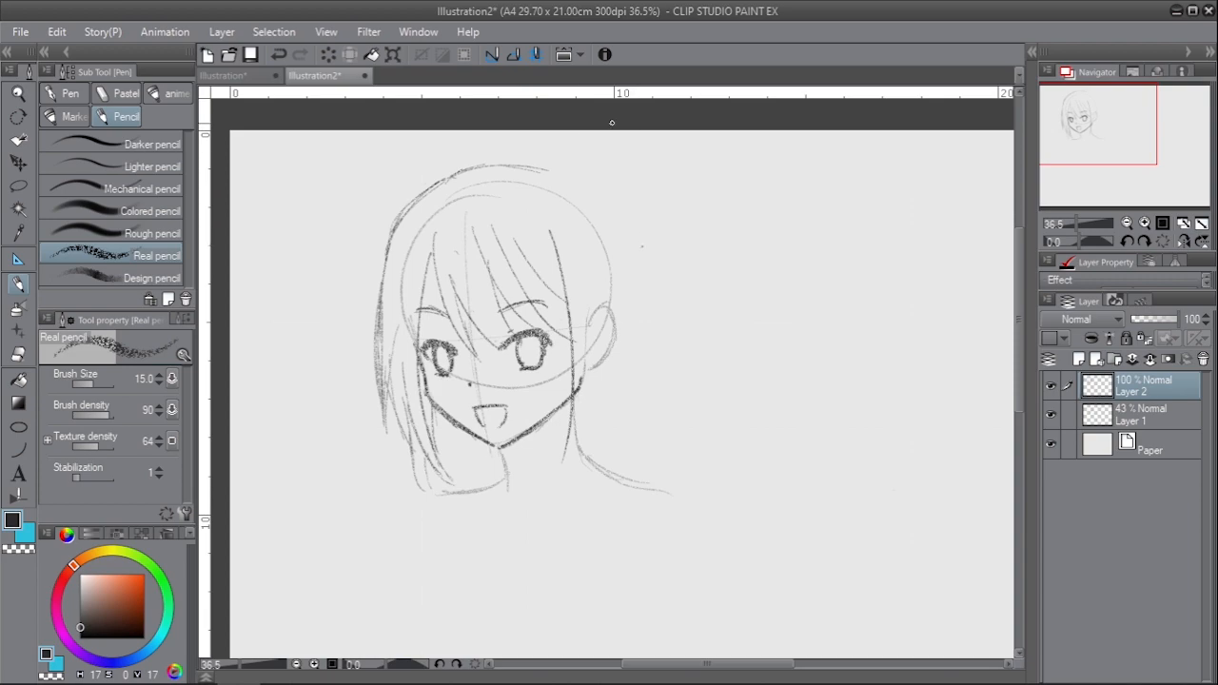
- Sketch the near-side hair outline from the crown past the ear, with strands beside the cheek and neck
{"action": "left_click_drag", "start_coordinate": [453, 192], "coordinate": [430, 249]}
{"action": "left_click_drag", "start_coordinate": [544, 173], "coordinate": [638, 266]}
{"action": "left_click_drag", "start_coordinate": [620, 314], "coordinate": [611, 405]}
{"action": "left_click_drag", "start_coordinate": [586, 405], "coordinate": [551, 496]}
{"action": "left_click_drag", "start_coordinate": [626, 244], "coordinate": [649, 390]}
{"action": "left_click_drag", "start_coordinate": [607, 405], "coordinate": [574, 479]}
{"action": "left_click_drag", "start_coordinate": [641, 297], "coordinate": [654, 455]}
{"action": "key", "text": "ctrl+z"}
- Add inner strands and curved tips to the hair below the near ear
{"action": "left_click_drag", "start_coordinate": [610, 312], "coordinate": [618, 356]}
{"action": "left_click_drag", "start_coordinate": [626, 350], "coordinate": [610, 449]}
{"action": "left_click_drag", "start_coordinate": [642, 400], "coordinate": [616, 479]}
{"action": "left_click_drag", "start_coordinate": [628, 428], "coordinate": [632, 404]}
{"action": "left_click_drag", "start_coordinate": [651, 388], "coordinate": [630, 437]}
- Reinforce the outer hair contour over the crown and add more strands to the bangs
{"action": "mouse_move", "coordinate": [548, 149]}
{"action": "left_mouse_down"}
{"action": "mouse_move", "coordinate": [640, 274]}
{"action": "mouse_move", "coordinate": [656, 344]}
{"action": "left_mouse_up"}
{"action": "left_click_drag", "start_coordinate": [510, 140], "coordinate": [394, 211]}
{"action": "mouse_move", "coordinate": [463, 151]}
{"action": "left_mouse_down"}
{"action": "mouse_move", "coordinate": [550, 144]}
{"action": "mouse_move", "coordinate": [480, 334]}
{"action": "left_mouse_up"}
{"action": "left_click_drag", "start_coordinate": [458, 265], "coordinate": [501, 322]}
- Draw the neck and shoulder line on Layer 2 and hide the Layer 1 construction sketch
{"action": "left_click", "coordinate": [1050, 414]}
{"action": "left_click", "coordinate": [1050, 415]}
{"action": "mouse_move", "coordinate": [505, 424]}
{"action": "left_mouse_down"}
{"action": "mouse_move", "coordinate": [513, 469]}
{"action": "mouse_move", "coordinate": [453, 485]}
{"action": "left_mouse_up"}
{"action": "left_click", "coordinate": [1141, 415]}
{"action": "left_click", "coordinate": [1050, 414]}
{"action": "left_click", "coordinate": [1141, 386]}
- Set Layer 2's opacity to 83% and add a new layer for drawing in a slightly lighter dark grey
{"action": "scroll", "coordinate": [613, 379], "scroll_direction": "down", "scroll_amount": 2}
{"action": "mouse_move", "coordinate": [1170, 320]}
{"action": "left_mouse_down"}
{"action": "mouse_move", "coordinate": [1159, 320]}
{"action": "mouse_move", "coordinate": [1170, 320]}
{"action": "left_mouse_up"}
{"action": "left_click", "coordinate": [80, 625]}
{"action": "left_click_drag", "start_coordinate": [817, 467], "coordinate": [782, 467]}
{"action": "left_click_drag", "start_coordinate": [752, 361], "coordinate": [597, 365]}
{"action": "left_click", "coordinate": [1077, 359]}
{"action": "key", "text": "ctrl+z"}
- Sketch a second head construction facing right beside the first, with a skull circle, centre line, angled jaw and ear
{"action": "mouse_move", "coordinate": [583, 229]}
{"action": "left_mouse_down"}
{"action": "mouse_move", "coordinate": [582, 405]}
{"action": "mouse_move", "coordinate": [582, 229]}
{"action": "left_mouse_up"}
{"action": "left_click", "coordinate": [567, 345]}
{"action": "left_click_drag", "start_coordinate": [645, 270], "coordinate": [638, 441]}
{"action": "left_click_drag", "start_coordinate": [687, 323], "coordinate": [683, 373]}
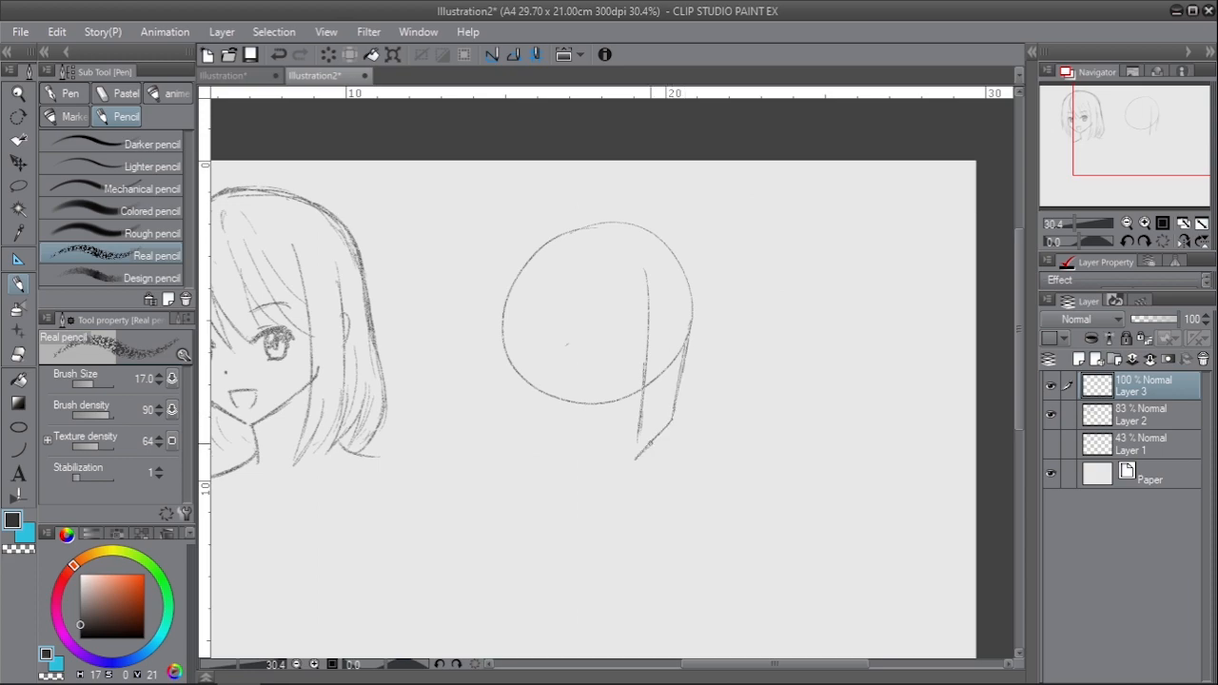
{"action": "left_click_drag", "start_coordinate": [556, 430], "coordinate": [638, 459]}
{"action": "scroll", "coordinate": [669, 369], "scroll_direction": "up", "scroll_amount": 1}
{"action": "mouse_move", "coordinate": [520, 360]}
{"action": "left_mouse_down"}
{"action": "mouse_move", "coordinate": [683, 359]}
{"action": "mouse_move", "coordinate": [514, 401]}
{"action": "left_mouse_up"}
- Add Layer 4 above the second construction sketch and fade Layer 3 to 52% opacity
{"action": "left_click", "coordinate": [1078, 358]}
{"action": "left_click", "coordinate": [1142, 415]}
{"action": "left_click", "coordinate": [1154, 318]}
{"action": "left_click", "coordinate": [1146, 385]}
- Draw the second head's far upper eyelid and outline its cheek and jaw at brush size 20
{"action": "left_click_drag", "start_coordinate": [648, 366], "coordinate": [687, 362]}
{"action": "mouse_move", "coordinate": [649, 352]}
{"action": "left_mouse_down"}
{"action": "mouse_move", "coordinate": [643, 365]}
{"action": "mouse_move", "coordinate": [692, 331]}
{"action": "mouse_move", "coordinate": [689, 360]}
{"action": "left_mouse_up"}
{"action": "key", "text": "ctrl+z"}
{"action": "left_click_drag", "start_coordinate": [687, 366], "coordinate": [685, 399]}
{"action": "mouse_move", "coordinate": [655, 352]}
{"action": "left_mouse_down"}
{"action": "mouse_move", "coordinate": [675, 350]}
{"action": "mouse_move", "coordinate": [642, 459]}
{"action": "left_mouse_up"}
{"action": "key", "text": "ctrl+z"}
{"action": "left_click_drag", "start_coordinate": [526, 435], "coordinate": [616, 476]}
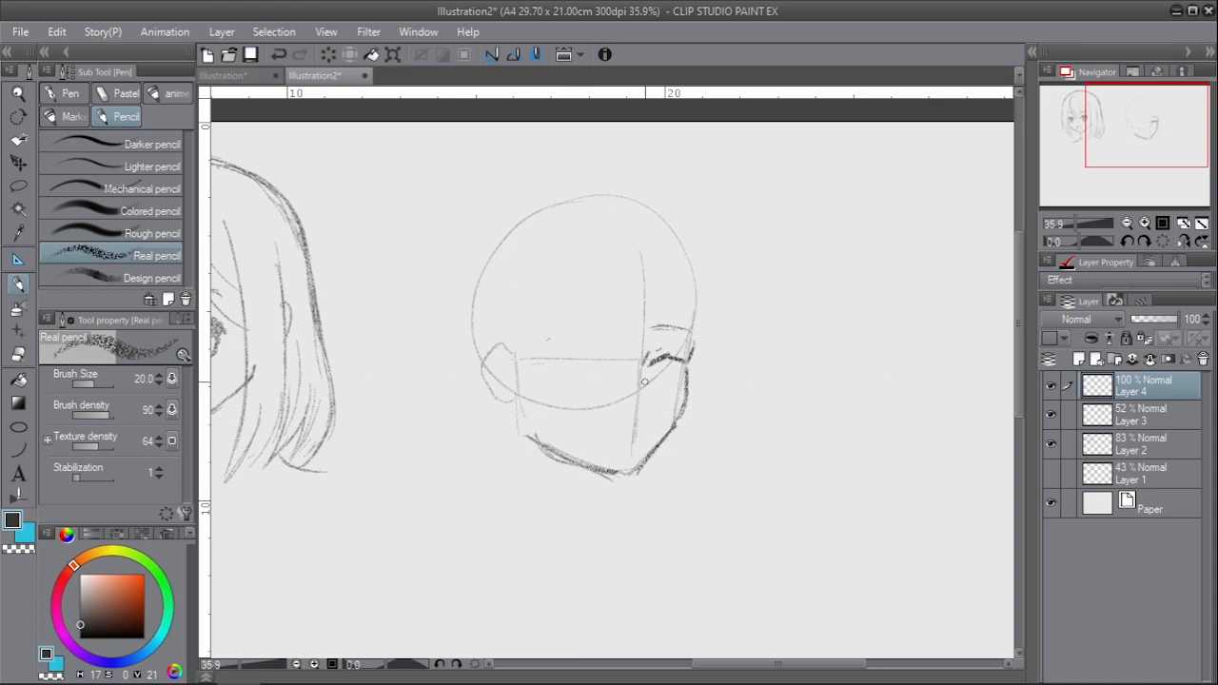
- Complete the second head's far eye, nose and mouth, and draw its near eye on the eye line
{"action": "left_click", "coordinate": [172, 379]}
{"action": "mouse_move", "coordinate": [683, 357]}
{"action": "left_mouse_down"}
{"action": "mouse_move", "coordinate": [699, 359]}
{"action": "mouse_move", "coordinate": [652, 380]}
{"action": "left_mouse_up"}
{"action": "key", "text": "ctrl+z"}
{"action": "left_click_drag", "start_coordinate": [670, 360], "coordinate": [667, 380]}
{"action": "left_click_drag", "start_coordinate": [653, 388], "coordinate": [664, 388]}
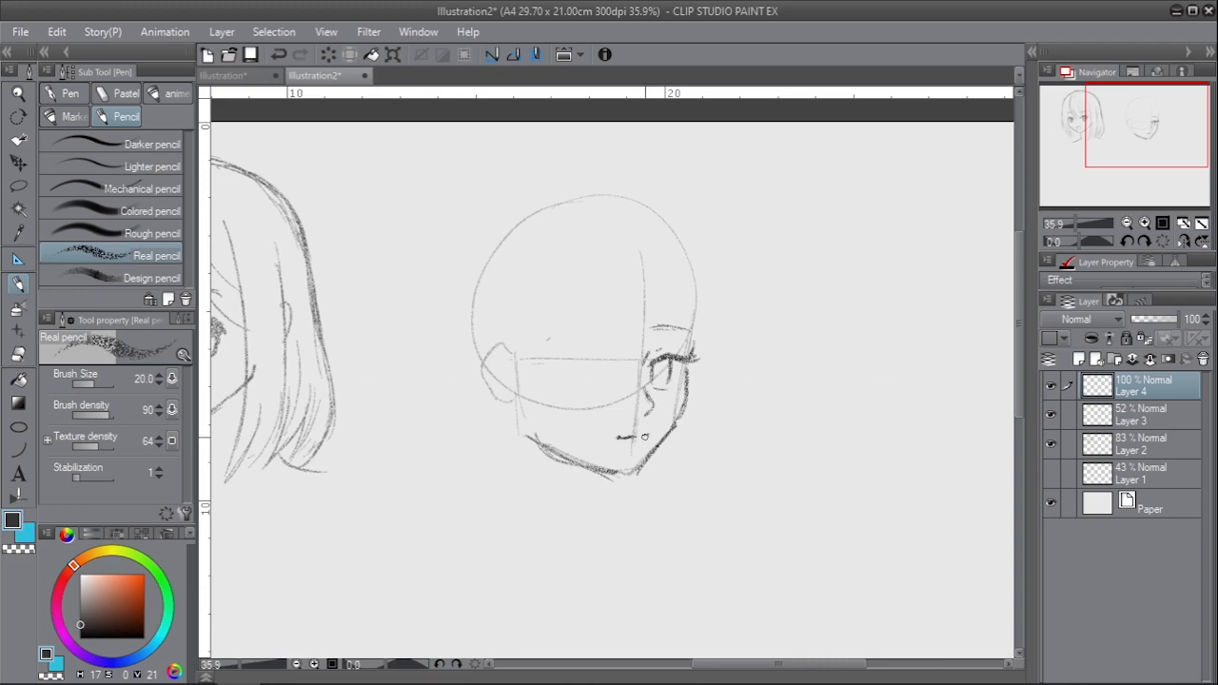
{"action": "left_click_drag", "start_coordinate": [548, 358], "coordinate": [586, 357]}
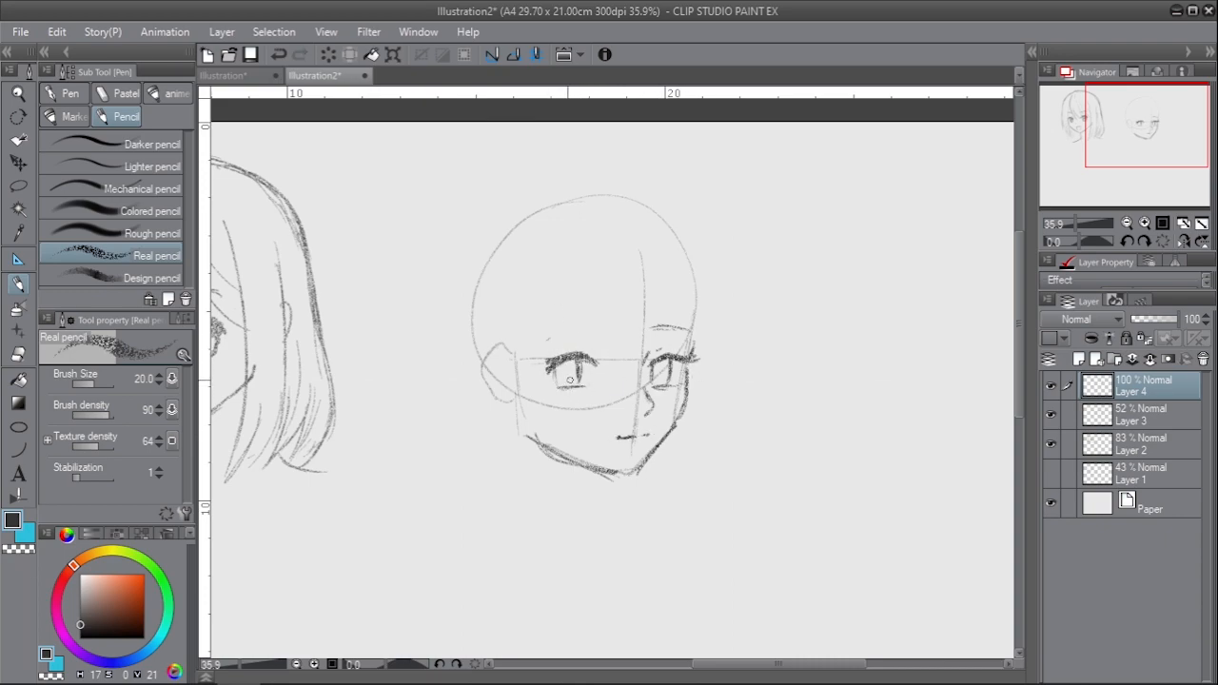
- Draw the second head's parted fringe and the side locks framing its face and ear
{"action": "left_click_drag", "start_coordinate": [652, 240], "coordinate": [689, 343]}
{"action": "left_click_drag", "start_coordinate": [636, 226], "coordinate": [593, 341]}
{"action": "mouse_move", "coordinate": [624, 206]}
{"action": "left_mouse_down"}
{"action": "mouse_move", "coordinate": [514, 280]}
{"action": "mouse_move", "coordinate": [494, 383]}
{"action": "left_mouse_up"}
{"action": "left_click_drag", "start_coordinate": [596, 311], "coordinate": [539, 417]}
{"action": "left_click_drag", "start_coordinate": [554, 312], "coordinate": [493, 428]}
{"action": "mouse_move", "coordinate": [652, 210]}
{"action": "left_mouse_down"}
{"action": "mouse_move", "coordinate": [704, 224]}
{"action": "mouse_move", "coordinate": [725, 407]}
{"action": "left_mouse_up"}
{"action": "left_click_drag", "start_coordinate": [731, 348], "coordinate": [691, 428]}
{"action": "left_click_drag", "start_coordinate": [721, 264], "coordinate": [692, 435]}
{"action": "left_click_drag", "start_coordinate": [540, 382], "coordinate": [561, 440]}
{"action": "left_click_drag", "start_coordinate": [500, 365], "coordinate": [489, 422]}
- Outline the second head's short hair over the crown and down the back of the skull
{"action": "left_click_drag", "start_coordinate": [554, 224], "coordinate": [501, 297]}
{"action": "left_click_drag", "start_coordinate": [572, 225], "coordinate": [628, 213]}
{"action": "mouse_move", "coordinate": [644, 222]}
{"action": "left_mouse_down"}
{"action": "mouse_move", "coordinate": [714, 234]}
{"action": "mouse_move", "coordinate": [539, 209]}
{"action": "left_mouse_up"}
{"action": "left_click_drag", "start_coordinate": [645, 199], "coordinate": [471, 276]}
{"action": "left_click_drag", "start_coordinate": [510, 222], "coordinate": [462, 375]}
{"action": "key", "text": "ctrl+z"}
{"action": "left_click_drag", "start_coordinate": [516, 216], "coordinate": [451, 311]}
{"action": "key", "text": "ctrl+z"}
{"action": "mouse_move", "coordinate": [671, 203]}
{"action": "left_mouse_down"}
{"action": "mouse_move", "coordinate": [559, 183]}
{"action": "mouse_move", "coordinate": [443, 311]}
{"action": "mouse_move", "coordinate": [424, 416]}
{"action": "mouse_move", "coordinate": [475, 455]}
{"action": "left_mouse_up"}
{"action": "mouse_move", "coordinate": [466, 409]}
{"action": "left_mouse_down"}
{"action": "mouse_move", "coordinate": [517, 479]}
{"action": "mouse_move", "coordinate": [507, 510]}
{"action": "left_mouse_up"}
{"action": "key", "text": "ctrl+z"}
- Draw the second head's neck lines and flicked hair ends around the jaw
{"action": "left_click_drag", "start_coordinate": [607, 474], "coordinate": [595, 514]}
{"action": "left_click_drag", "start_coordinate": [618, 473], "coordinate": [640, 478]}
{"action": "left_click_drag", "start_coordinate": [519, 443], "coordinate": [538, 479]}
{"action": "left_click_drag", "start_coordinate": [678, 434], "coordinate": [688, 469]}
{"action": "left_click_drag", "start_coordinate": [665, 459], "coordinate": [687, 470]}
{"action": "left_click_drag", "start_coordinate": [641, 468], "coordinate": [673, 479]}
{"action": "left_click_drag", "start_coordinate": [532, 495], "coordinate": [541, 480]}
{"action": "left_click_drag", "start_coordinate": [503, 470], "coordinate": [576, 500]}
{"action": "key", "text": "ctrl+z"}
{"action": "left_click_drag", "start_coordinate": [503, 470], "coordinate": [484, 507]}
- Hide the second head's construction layer and sketch the collar and shoulder line below the neck
{"action": "left_click", "coordinate": [1051, 415]}
{"action": "scroll", "coordinate": [694, 420], "scroll_direction": "down", "scroll_amount": 1}
{"action": "key", "text": "ctrl+z"}
{"action": "left_click_drag", "start_coordinate": [653, 264], "coordinate": [603, 350]}
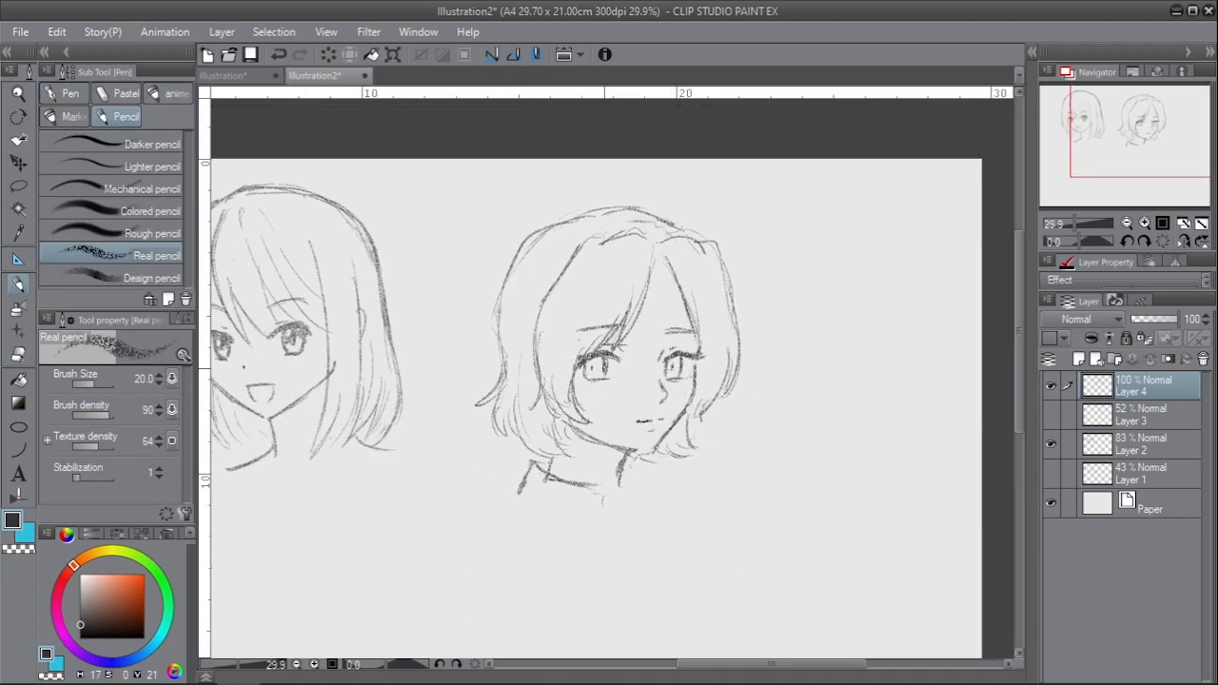
{"action": "left_click_drag", "start_coordinate": [546, 472], "coordinate": [622, 511]}
{"action": "left_click_drag", "start_coordinate": [522, 498], "coordinate": [492, 511]}
{"action": "left_click_drag", "start_coordinate": [648, 504], "coordinate": [657, 512]}
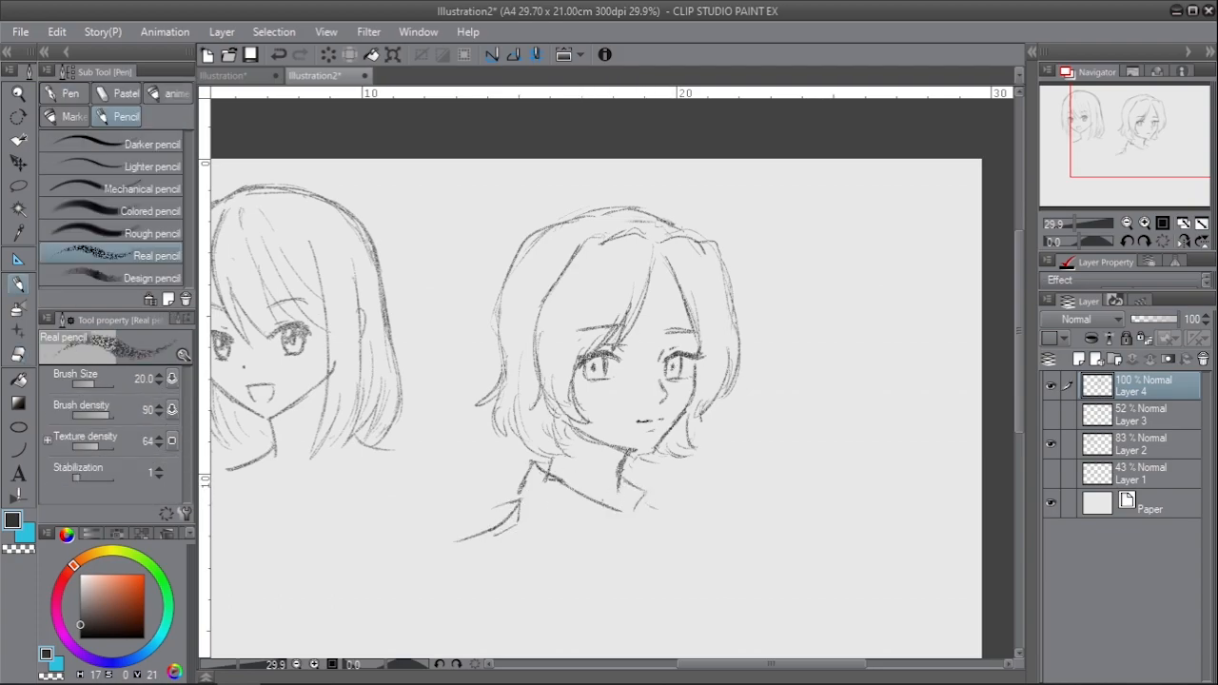
- Shift all sketch layers of both finished heads towards the canvas's left edge and add a new layer
{"action": "scroll", "coordinate": [709, 509], "scroll_direction": "down", "scroll_amount": 2}
{"action": "key", "text": "k"}
{"action": "left_click", "coordinate": [1141, 414], "text": "ctrl"}
{"action": "left_click", "coordinate": [1142, 474], "text": "shift"}
{"action": "mouse_move", "coordinate": [748, 498]}
{"action": "left_mouse_down"}
{"action": "mouse_move", "coordinate": [707, 477]}
{"action": "mouse_move", "coordinate": [688, 500]}
{"action": "left_mouse_up"}
{"action": "scroll", "coordinate": [746, 361], "scroll_direction": "up", "scroll_amount": 1}
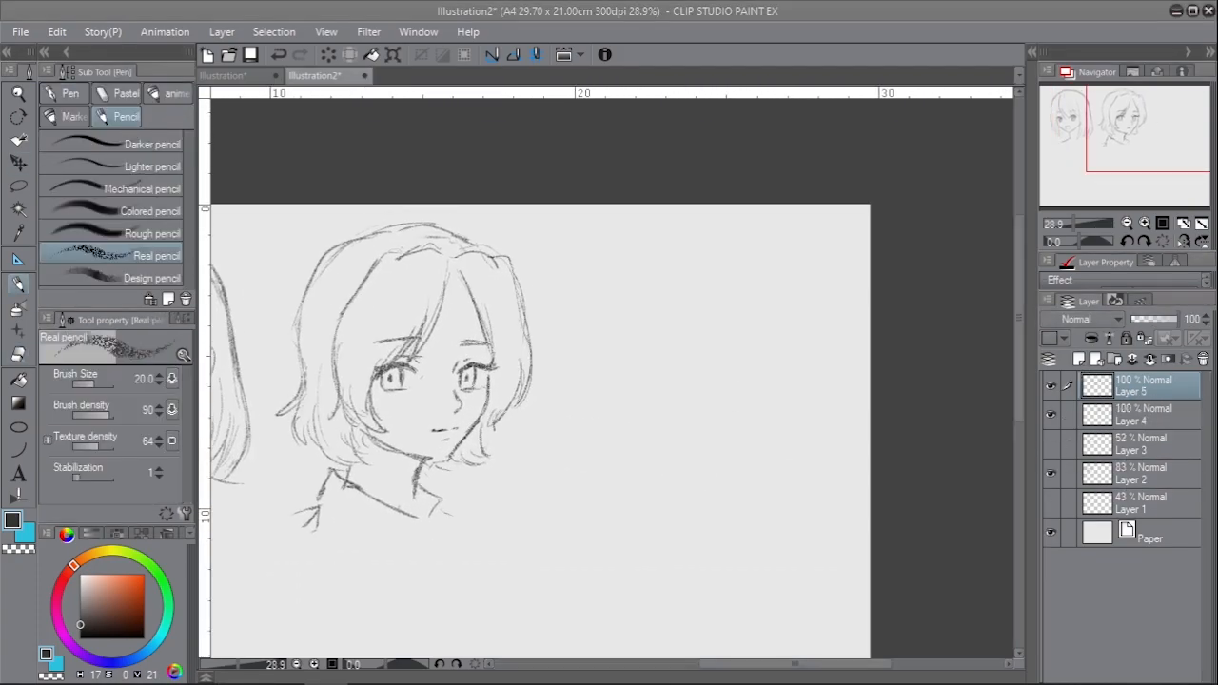
- Sketch a third, front-facing head construction with a skull circle, centre line, tapered jaw and eye line
{"action": "mouse_move", "coordinate": [657, 301]}
{"action": "left_mouse_down"}
{"action": "mouse_move", "coordinate": [737, 306]}
{"action": "mouse_move", "coordinate": [707, 302]}
{"action": "left_mouse_up"}
{"action": "scroll", "coordinate": [640, 350], "scroll_direction": "up", "scroll_amount": 1}
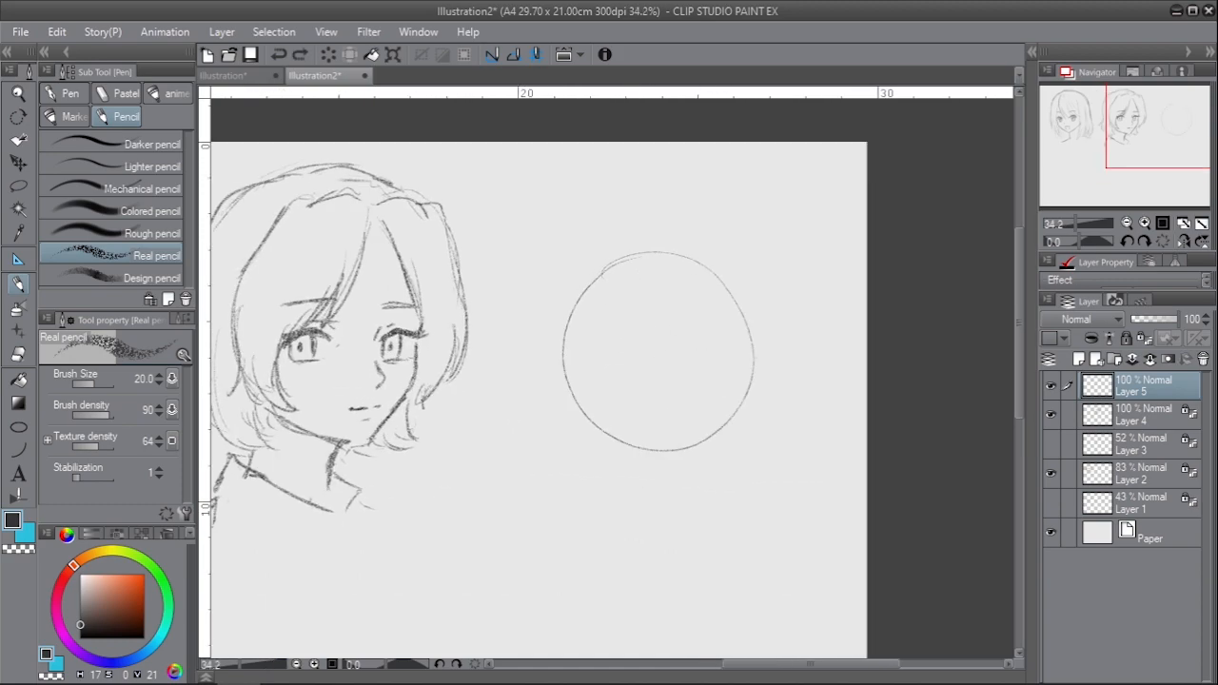
{"action": "left_click_drag", "start_coordinate": [650, 257], "coordinate": [645, 522]}
{"action": "mouse_move", "coordinate": [569, 392]}
{"action": "left_mouse_down"}
{"action": "mouse_move", "coordinate": [582, 459]}
{"action": "mouse_move", "coordinate": [637, 519]}
{"action": "left_mouse_up"}
{"action": "left_click_drag", "start_coordinate": [729, 444], "coordinate": [647, 525]}
{"action": "key", "text": "ctrl+z"}
{"action": "left_click_drag", "start_coordinate": [581, 456], "coordinate": [647, 527]}
{"action": "mouse_move", "coordinate": [738, 410]}
{"action": "left_mouse_down"}
{"action": "mouse_move", "coordinate": [721, 458]}
{"action": "mouse_move", "coordinate": [643, 527]}
{"action": "left_mouse_up"}
{"action": "mouse_move", "coordinate": [569, 394]}
{"action": "left_mouse_down"}
{"action": "mouse_move", "coordinate": [744, 409]}
{"action": "mouse_move", "coordinate": [731, 458]}
{"action": "left_mouse_up"}
{"action": "key", "text": "ctrl+z"}
- Add the third construction's neck, shoulder and collarbone lines, and create a new layer above it
{"action": "left_click_drag", "start_coordinate": [564, 399], "coordinate": [598, 569]}
{"action": "key", "text": "ctrl+shift+n"}
{"action": "left_click_drag", "start_coordinate": [702, 489], "coordinate": [689, 546]}
{"action": "left_click_drag", "start_coordinate": [599, 561], "coordinate": [529, 575]}
{"action": "left_click_drag", "start_coordinate": [687, 533], "coordinate": [729, 569]}
{"action": "left_click_drag", "start_coordinate": [578, 596], "coordinate": [620, 599]}
{"action": "left_click_drag", "start_coordinate": [666, 592], "coordinate": [710, 583]}
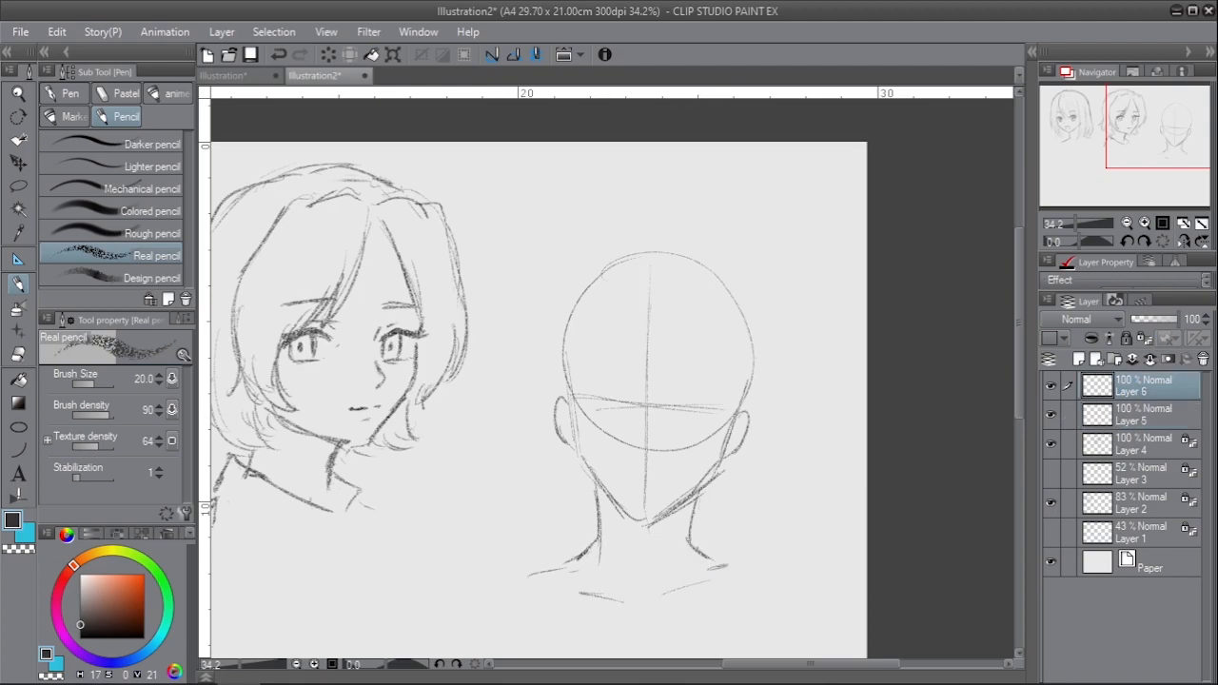
- Fade the third construction to a blue 50% guide and draw the eyes and brows over it at brush size 17
{"action": "left_click_drag", "start_coordinate": [1155, 318], "coordinate": [1137, 319]}
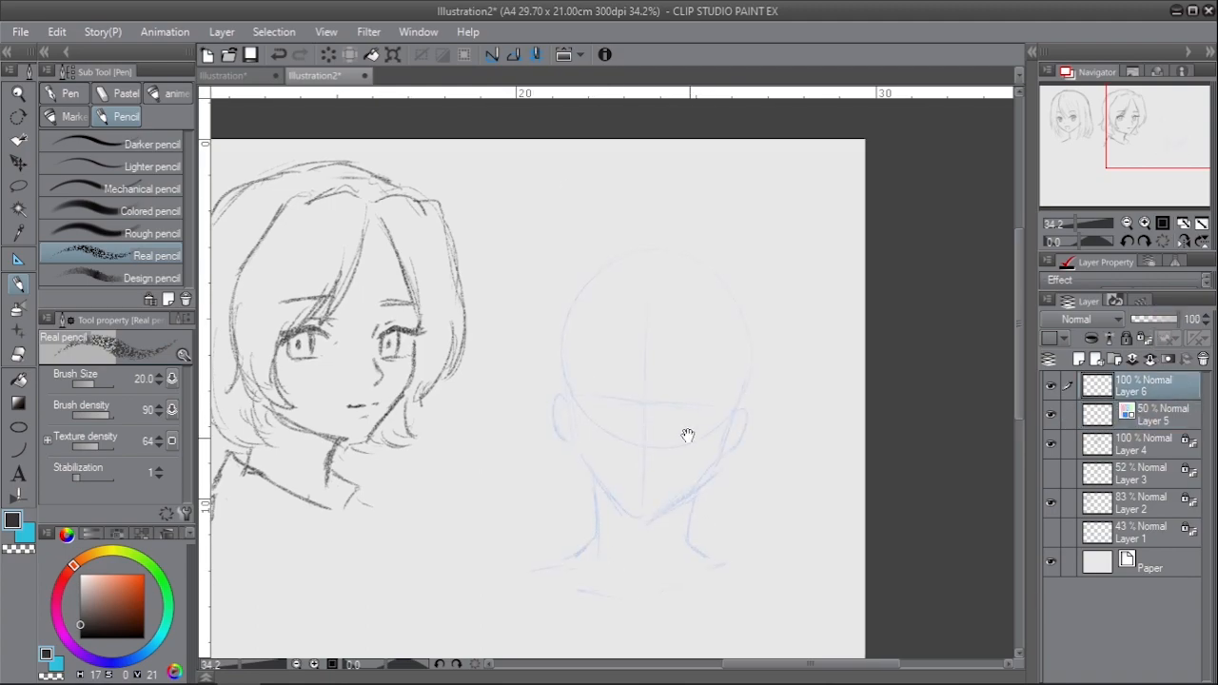
{"action": "scroll", "coordinate": [684, 435], "scroll_direction": "up", "scroll_amount": 2}
{"action": "left_click_drag", "start_coordinate": [540, 356], "coordinate": [553, 373]}
{"action": "left_click_drag", "start_coordinate": [641, 368], "coordinate": [670, 361]}
{"action": "left_click_drag", "start_coordinate": [482, 356], "coordinate": [520, 360]}
{"action": "key", "text": "bracketleft"}
{"action": "mouse_move", "coordinate": [683, 373]}
{"action": "left_mouse_down"}
{"action": "mouse_move", "coordinate": [632, 375]}
{"action": "mouse_move", "coordinate": [693, 335]}
{"action": "left_mouse_up"}
{"action": "left_click_drag", "start_coordinate": [487, 323], "coordinate": [553, 333]}
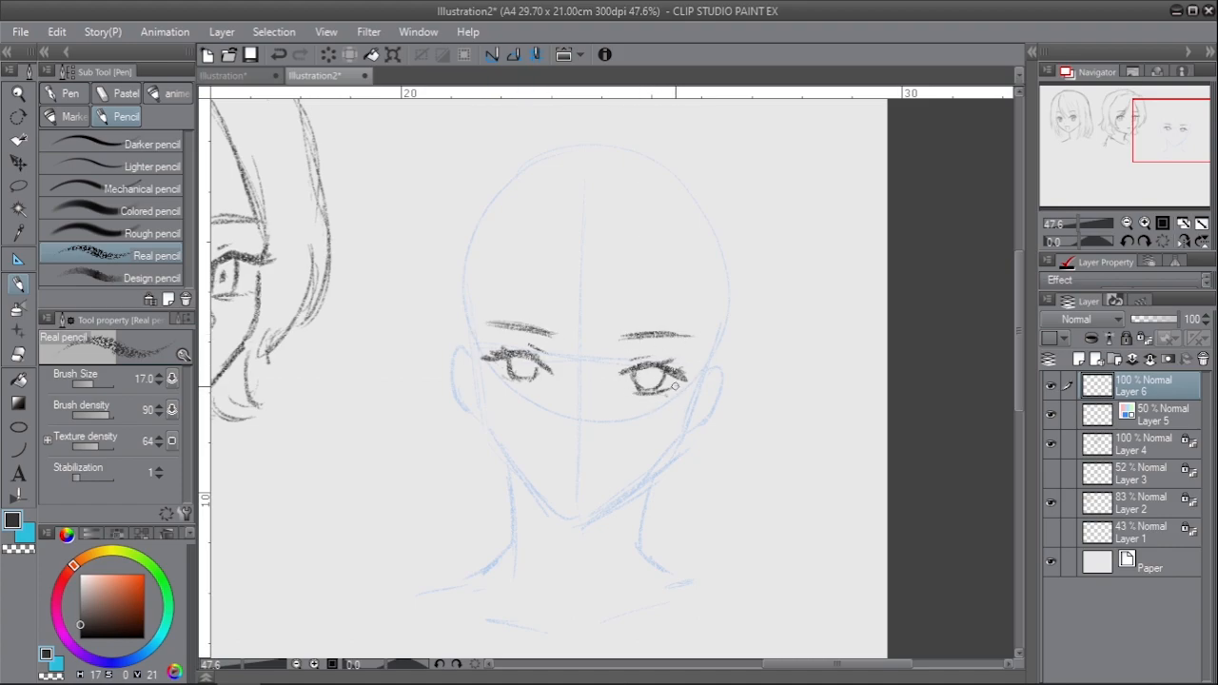
- Refine the third head's irises and lower lashes and mark its small nose on the centre line
{"action": "key", "text": "ctrl+z"}
{"action": "mouse_move", "coordinate": [496, 374]}
{"action": "left_mouse_down"}
{"action": "mouse_move", "coordinate": [538, 382]}
{"action": "mouse_move", "coordinate": [513, 379]}
{"action": "left_mouse_up"}
{"action": "key", "text": "e"}
{"action": "key", "text": "p"}
{"action": "left_click_drag", "start_coordinate": [535, 358], "coordinate": [534, 376]}
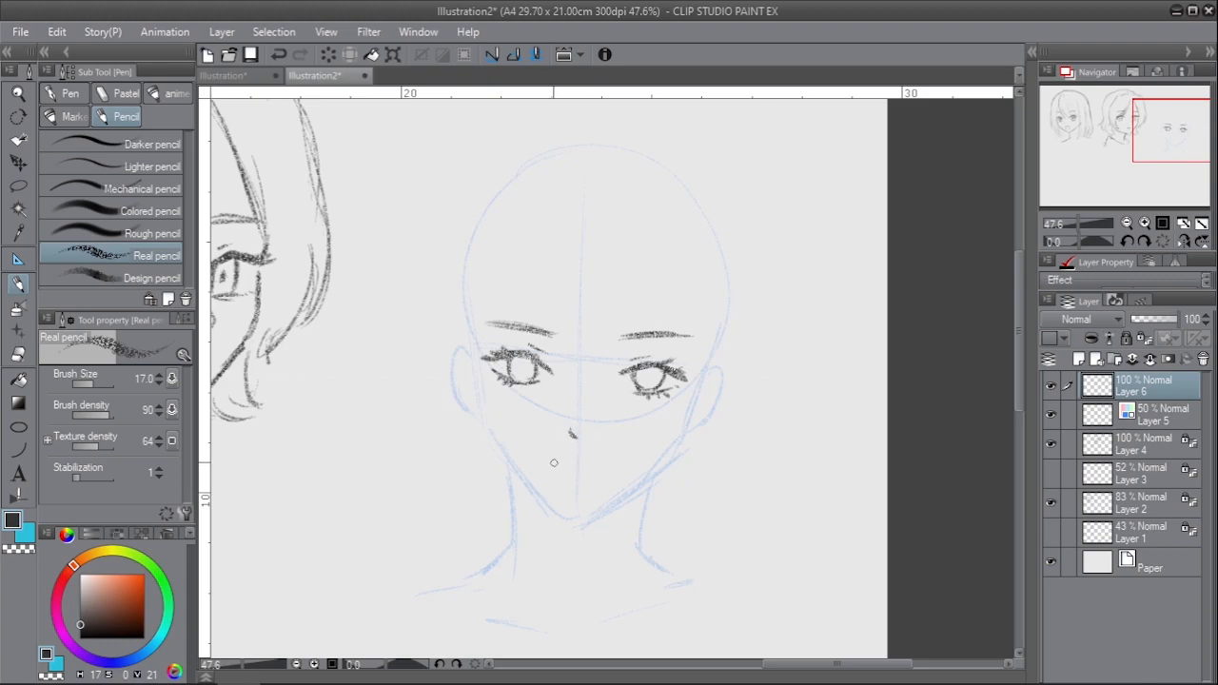
- Draw the third head's mouth line and outline its cheeks, jaw and chin
{"action": "mouse_move", "coordinate": [479, 413]}
{"action": "left_mouse_down"}
{"action": "mouse_move", "coordinate": [522, 490]}
{"action": "mouse_move", "coordinate": [559, 523]}
{"action": "left_mouse_up"}
{"action": "key", "text": "ctrl+z"}
{"action": "left_click_drag", "start_coordinate": [566, 521], "coordinate": [589, 523]}
{"action": "mouse_move", "coordinate": [485, 426]}
{"action": "left_mouse_down"}
{"action": "mouse_move", "coordinate": [569, 522]}
{"action": "mouse_move", "coordinate": [676, 456]}
{"action": "left_mouse_up"}
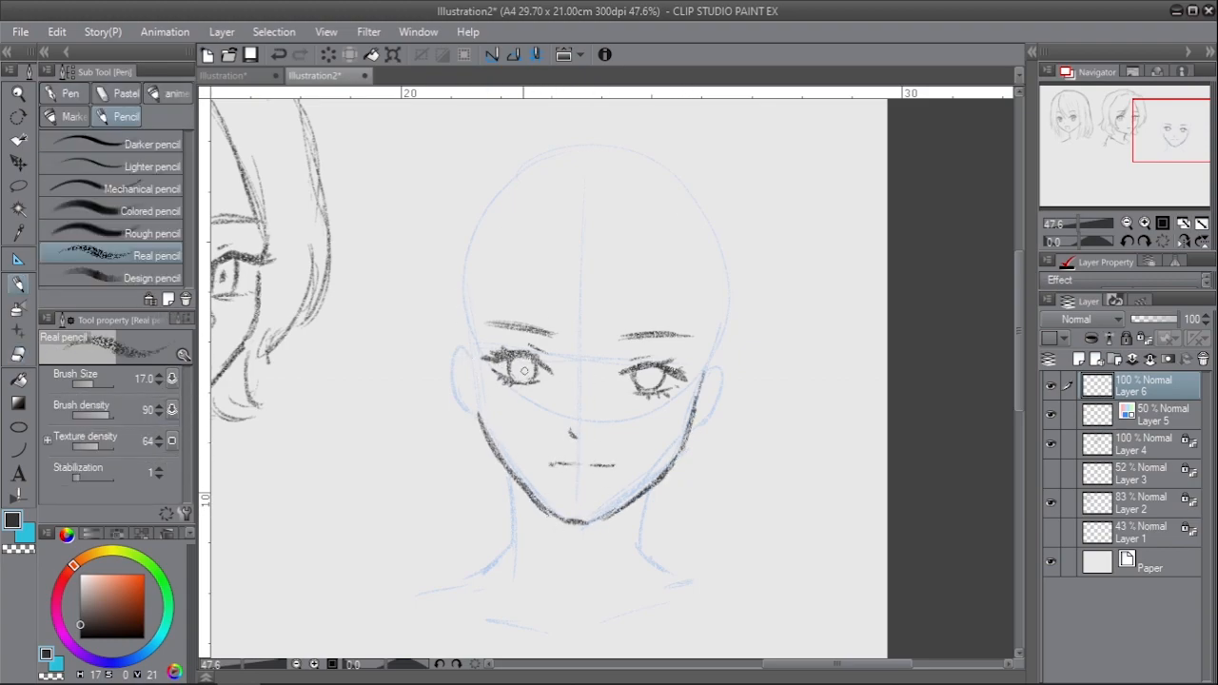
- Sketch the third head's swept fringe edge and the outer outline of its long straight hair
{"action": "left_click_drag", "start_coordinate": [675, 238], "coordinate": [578, 344]}
{"action": "left_click_drag", "start_coordinate": [518, 231], "coordinate": [483, 480]}
{"action": "left_click_drag", "start_coordinate": [454, 202], "coordinate": [423, 442]}
{"action": "left_click_drag", "start_coordinate": [435, 259], "coordinate": [571, 129]}
{"action": "mouse_move", "coordinate": [569, 128]}
{"action": "left_mouse_down"}
{"action": "mouse_move", "coordinate": [677, 144]}
{"action": "mouse_move", "coordinate": [762, 589]}
{"action": "left_mouse_up"}
{"action": "left_click_drag", "start_coordinate": [582, 512], "coordinate": [579, 463]}
{"action": "left_click_drag", "start_coordinate": [425, 404], "coordinate": [394, 562]}
- Add fringe strands across the third head's forehead and a lock along the side of its face
{"action": "left_click_drag", "start_coordinate": [674, 211], "coordinate": [686, 329]}
{"action": "left_click_drag", "start_coordinate": [605, 250], "coordinate": [527, 295]}
{"action": "left_click_drag", "start_coordinate": [588, 267], "coordinate": [554, 302]}
{"action": "left_click_drag", "start_coordinate": [658, 226], "coordinate": [563, 302]}
{"action": "mouse_move", "coordinate": [521, 187]}
{"action": "left_mouse_down"}
{"action": "mouse_move", "coordinate": [483, 373]}
{"action": "mouse_move", "coordinate": [494, 550]}
{"action": "left_mouse_up"}
{"action": "left_click_drag", "start_coordinate": [701, 337], "coordinate": [659, 569]}
{"action": "key", "text": "ctrl+z"}
{"action": "key", "text": "ctrl+z"}
- Erase and redraw the hair lock beside the third head's visible ear, and draw the ear with a dangling earring
{"action": "key", "text": "e"}
{"action": "left_click_drag", "start_coordinate": [679, 249], "coordinate": [690, 327]}
{"action": "key", "text": "p"}
{"action": "left_click_drag", "start_coordinate": [675, 195], "coordinate": [702, 312]}
{"action": "left_click_drag", "start_coordinate": [677, 182], "coordinate": [705, 280]}
{"action": "left_click_drag", "start_coordinate": [679, 225], "coordinate": [706, 308]}
{"action": "mouse_move", "coordinate": [704, 326]}
{"action": "left_mouse_down"}
{"action": "mouse_move", "coordinate": [723, 342]}
{"action": "mouse_move", "coordinate": [697, 373]}
{"action": "left_mouse_up"}
{"action": "left_click_drag", "start_coordinate": [708, 335], "coordinate": [696, 379]}
{"action": "key", "text": "ctrl+z"}
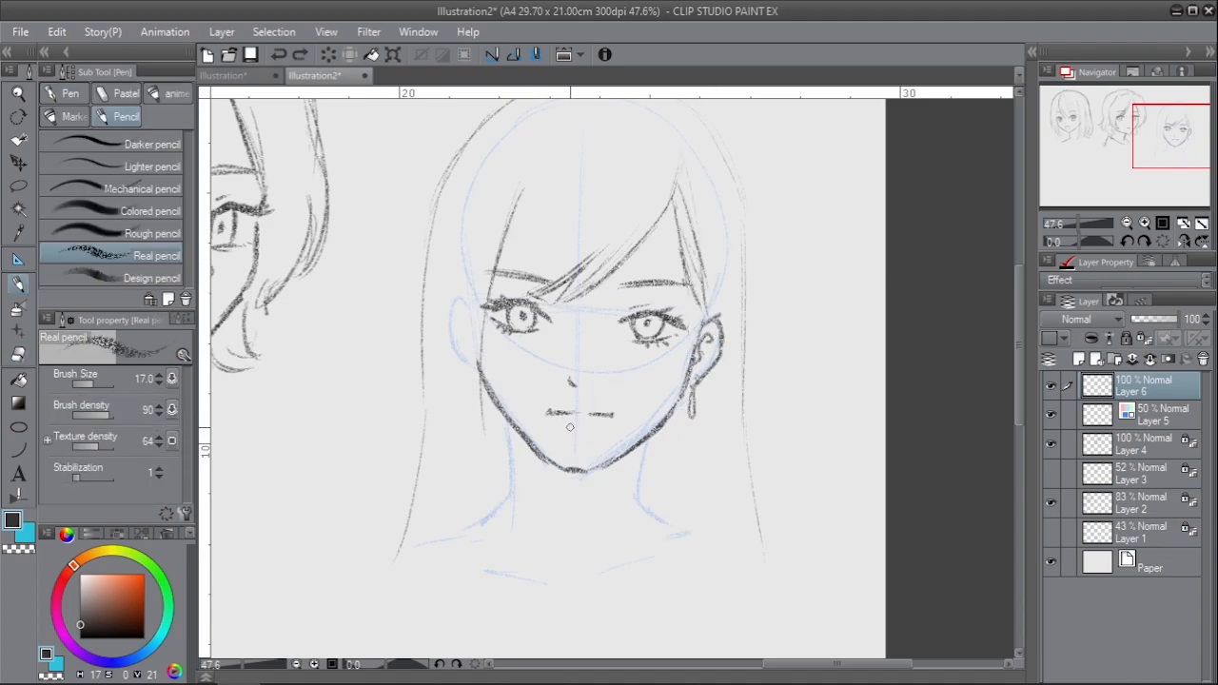
- Draw the third head's neck and strengthen its long hair outline with strands falling past the shoulders
{"action": "left_click_drag", "start_coordinate": [508, 422], "coordinate": [516, 521]}
{"action": "left_click_drag", "start_coordinate": [533, 284], "coordinate": [513, 447]}
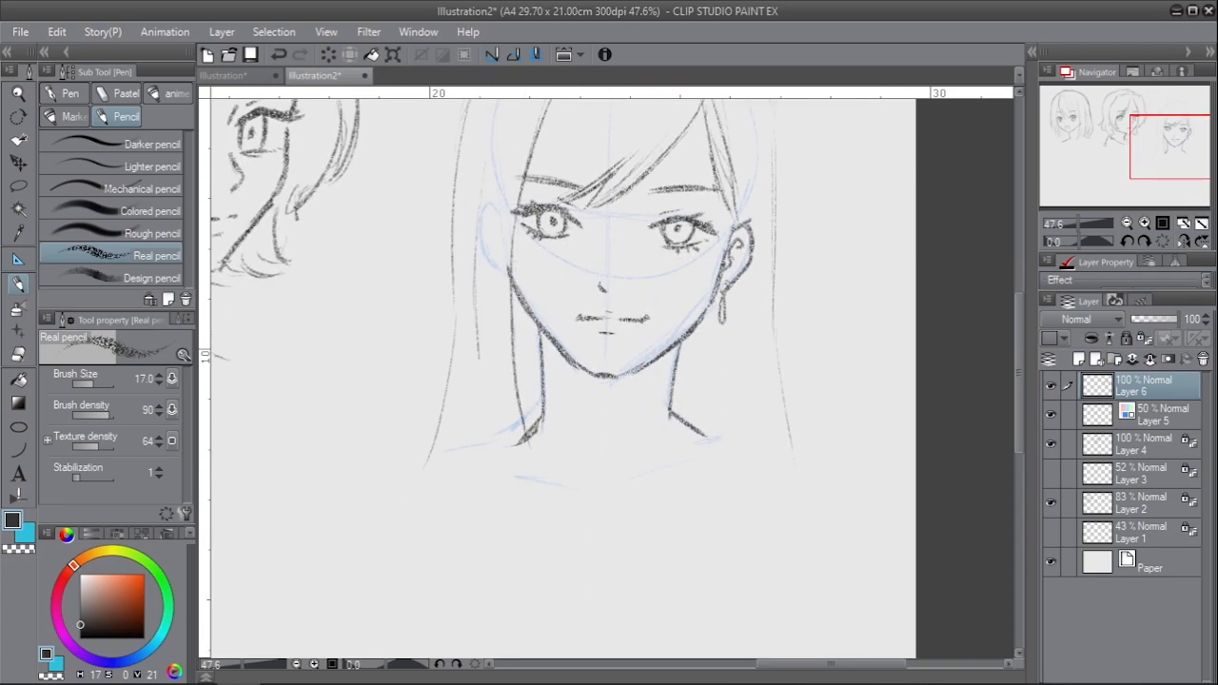
{"action": "scroll", "coordinate": [672, 268], "scroll_direction": "down", "scroll_amount": 2}
{"action": "left_click_drag", "start_coordinate": [673, 269], "coordinate": [716, 518]}
{"action": "left_click_drag", "start_coordinate": [643, 502], "coordinate": [682, 525]}
{"action": "left_click_drag", "start_coordinate": [519, 310], "coordinate": [647, 246]}
{"action": "left_click_drag", "start_coordinate": [530, 289], "coordinate": [511, 456]}
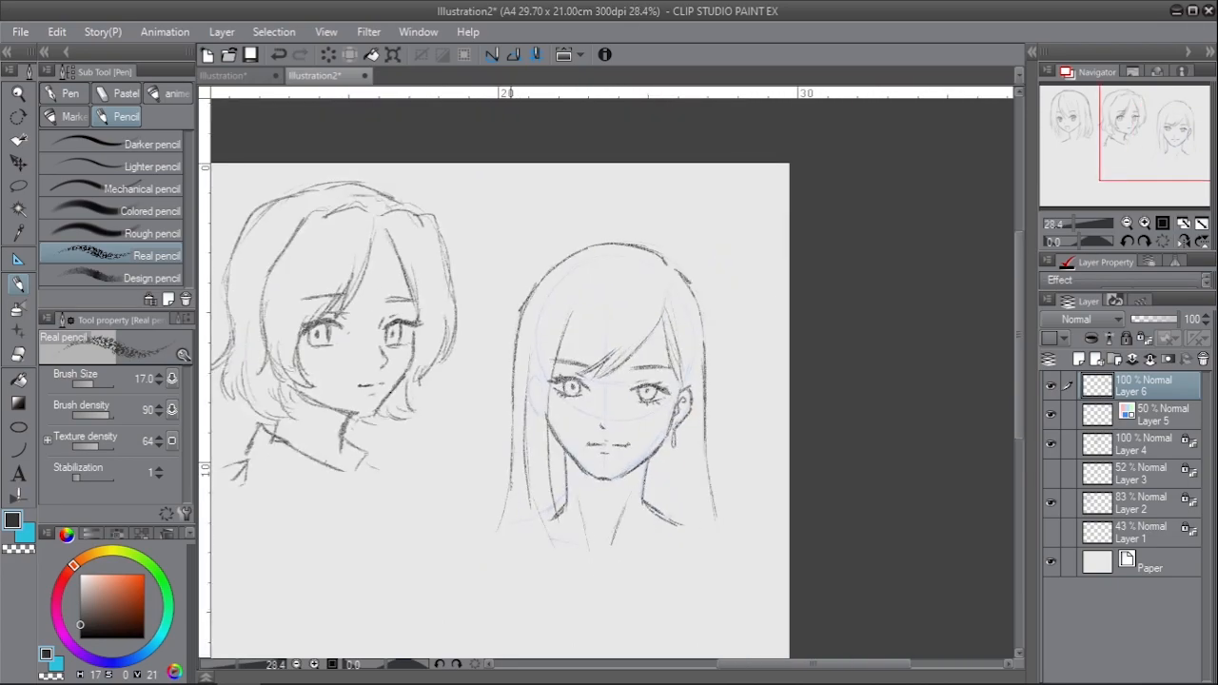
{"action": "left_click_drag", "start_coordinate": [563, 289], "coordinate": [548, 551]}
{"action": "left_click_drag", "start_coordinate": [551, 465], "coordinate": [563, 555]}
{"action": "left_click_drag", "start_coordinate": [680, 435], "coordinate": [701, 524]}
- Sketch a rounded collar below the third head's neck and start its shoulder lines
{"action": "left_click_drag", "start_coordinate": [567, 551], "coordinate": [606, 561]}
{"action": "mouse_move", "coordinate": [582, 562]}
{"action": "left_mouse_down"}
{"action": "mouse_move", "coordinate": [664, 523]}
{"action": "mouse_move", "coordinate": [640, 513]}
{"action": "left_mouse_up"}
{"action": "left_click_drag", "start_coordinate": [583, 529], "coordinate": [664, 491]}
{"action": "key", "text": "ctrl+z"}
{"action": "mouse_move", "coordinate": [532, 430]}
{"action": "left_mouse_down"}
{"action": "mouse_move", "coordinate": [562, 526]}
{"action": "mouse_move", "coordinate": [484, 504]}
{"action": "left_mouse_up"}
{"action": "left_click_drag", "start_coordinate": [683, 496], "coordinate": [715, 505]}
{"action": "left_click_drag", "start_coordinate": [535, 497], "coordinate": [593, 560]}
{"action": "left_click_drag", "start_coordinate": [681, 497], "coordinate": [597, 558]}
- Shade the third head's collar, extend its shoulders and sleeves, and add fringe strands
{"action": "left_click_drag", "start_coordinate": [509, 497], "coordinate": [498, 558]}
{"action": "left_click_drag", "start_coordinate": [604, 527], "coordinate": [575, 545]}
{"action": "left_click_drag", "start_coordinate": [673, 499], "coordinate": [599, 550]}
{"action": "left_click_drag", "start_coordinate": [508, 498], "coordinate": [455, 519]}
{"action": "left_click_drag", "start_coordinate": [713, 510], "coordinate": [743, 527]}
{"action": "left_click_drag", "start_coordinate": [693, 249], "coordinate": [671, 348]}
{"action": "left_click_drag", "start_coordinate": [666, 268], "coordinate": [589, 350]}
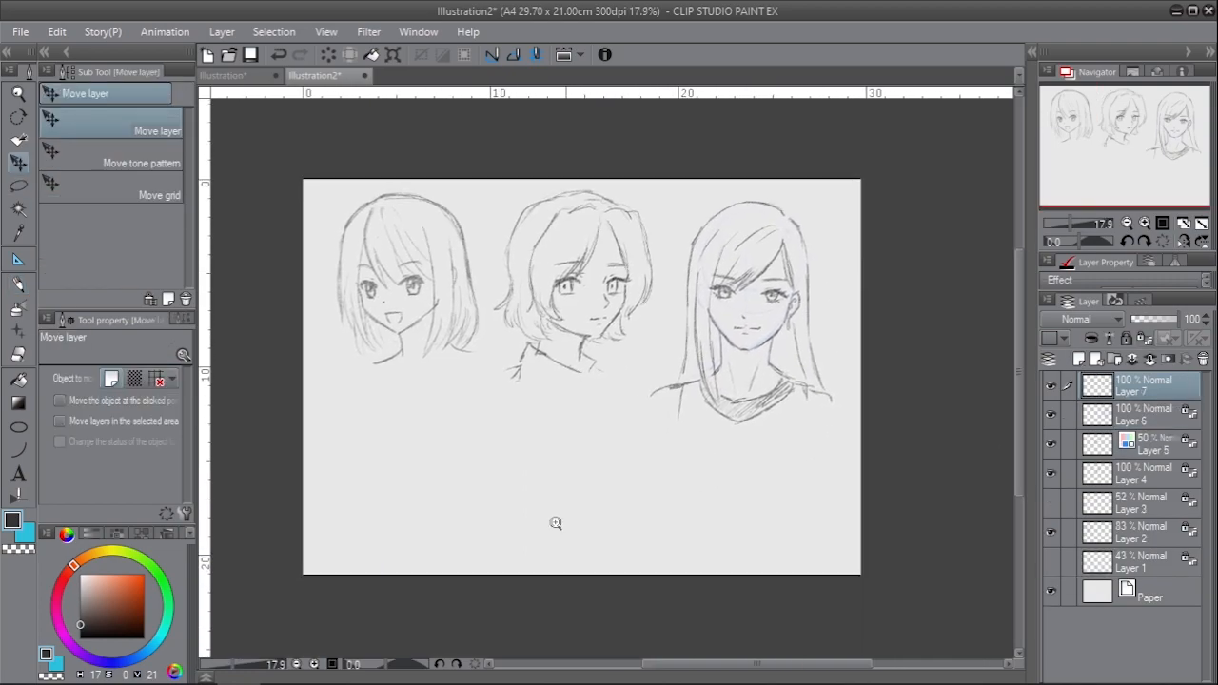
- Sketch a fourth head construction below the first, turned left, with skull circle, centre line, eye line, angular jaw and ear
{"action": "scroll", "coordinate": [558, 519], "scroll_direction": "up", "scroll_amount": 2}
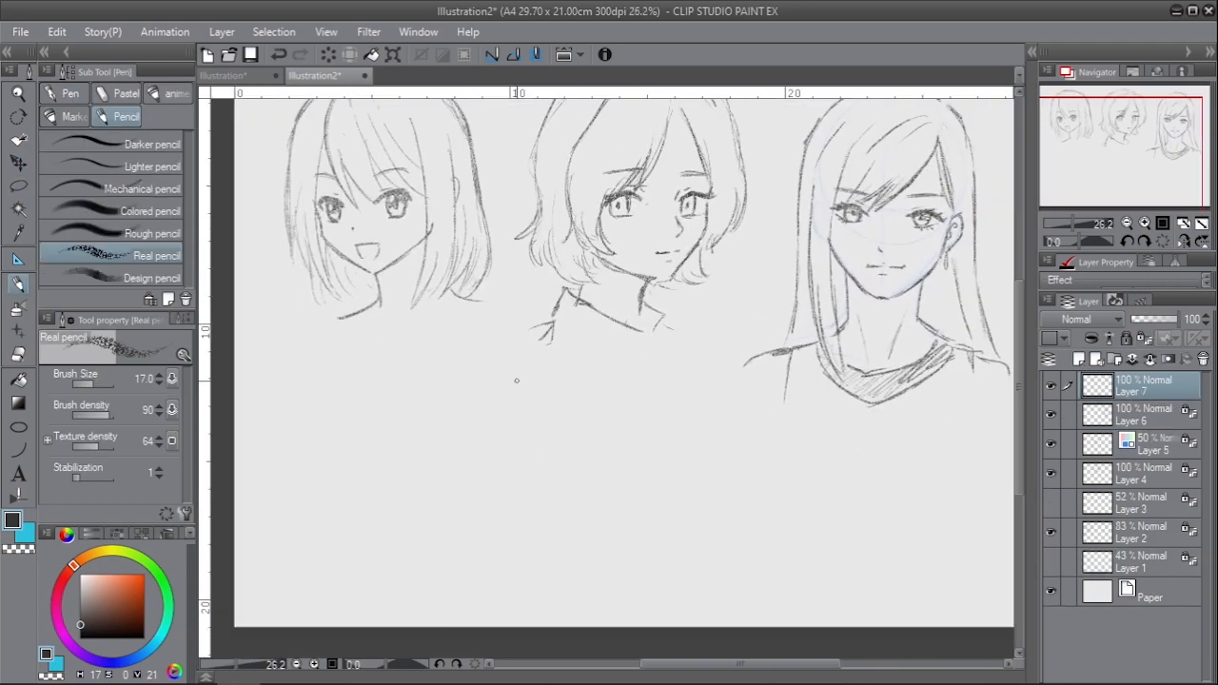
{"action": "left_click_drag", "start_coordinate": [487, 435], "coordinate": [502, 399]}
{"action": "left_click_drag", "start_coordinate": [429, 324], "coordinate": [401, 324]}
{"action": "mouse_move", "coordinate": [451, 418]}
{"action": "left_mouse_down"}
{"action": "mouse_move", "coordinate": [438, 372]}
{"action": "mouse_move", "coordinate": [466, 372]}
{"action": "left_mouse_up"}
{"action": "left_click_drag", "start_coordinate": [356, 293], "coordinate": [360, 529]}
{"action": "left_click_drag", "start_coordinate": [309, 376], "coordinate": [354, 530]}
{"action": "left_click_drag", "start_coordinate": [354, 537], "coordinate": [393, 538]}
{"action": "left_click_drag", "start_coordinate": [397, 534], "coordinate": [475, 490]}
{"action": "left_click_drag", "start_coordinate": [492, 421], "coordinate": [482, 482]}
{"action": "left_click_drag", "start_coordinate": [324, 401], "coordinate": [482, 417]}
{"action": "mouse_move", "coordinate": [496, 407]}
{"action": "left_mouse_down"}
{"action": "mouse_move", "coordinate": [512, 392]}
{"action": "mouse_move", "coordinate": [486, 462]}
{"action": "left_mouse_up"}
{"action": "mouse_move", "coordinate": [500, 428]}
{"action": "left_mouse_down"}
{"action": "mouse_move", "coordinate": [516, 414]}
{"action": "mouse_move", "coordinate": [518, 428]}
{"action": "left_mouse_up"}
- Tint the fourth construction layer blue and add a new layer above it
{"action": "key", "text": "ctrl+b"}
{"action": "left_click", "coordinate": [1078, 359]}
{"action": "scroll", "coordinate": [399, 410], "scroll_direction": "up", "scroll_amount": 2}
- Draw the fourth head's far eye, brow and nose profile at brush size 15
{"action": "mouse_move", "coordinate": [383, 408]}
{"action": "left_mouse_down"}
{"action": "mouse_move", "coordinate": [379, 487]}
{"action": "mouse_move", "coordinate": [417, 482]}
{"action": "left_mouse_up"}
{"action": "mouse_move", "coordinate": [340, 382]}
{"action": "left_mouse_down"}
{"action": "mouse_move", "coordinate": [378, 393]}
{"action": "mouse_move", "coordinate": [384, 410]}
{"action": "left_mouse_up"}
{"action": "key", "text": "bracketleft"}
{"action": "key", "text": "ctrl+z"}
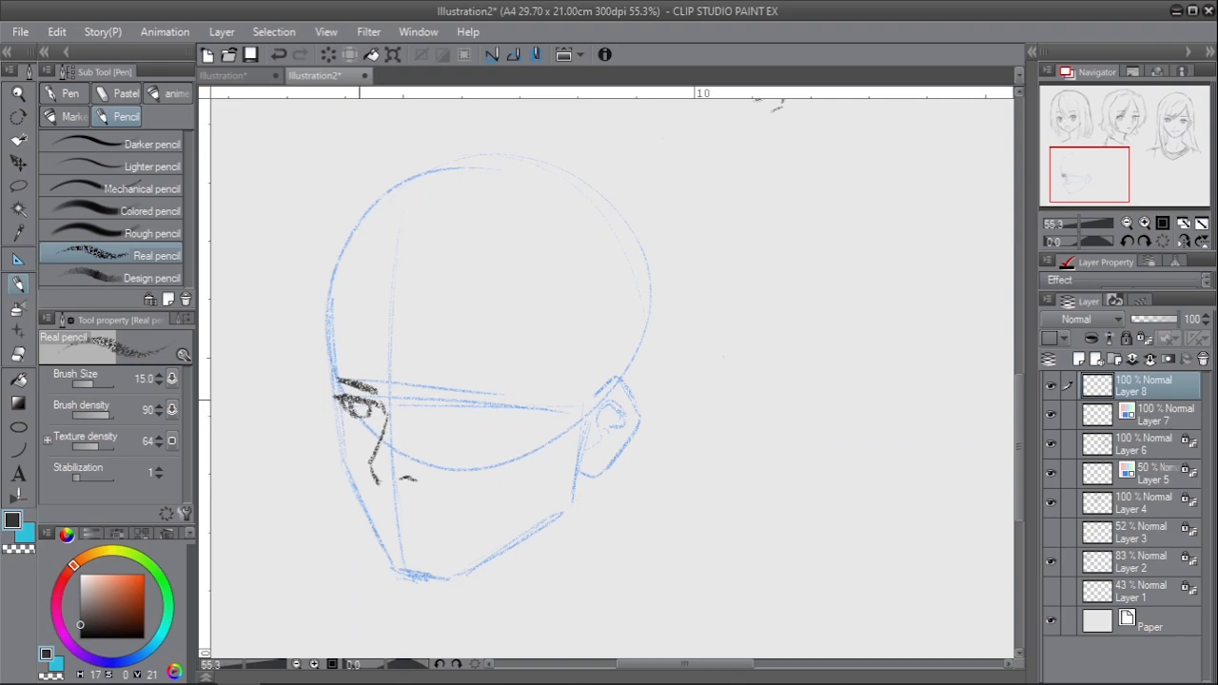
- Draw the fourth head's near brow and the lid lines of its near eye, and set the brush size to 17
{"action": "left_click_drag", "start_coordinate": [423, 400], "coordinate": [508, 384]}
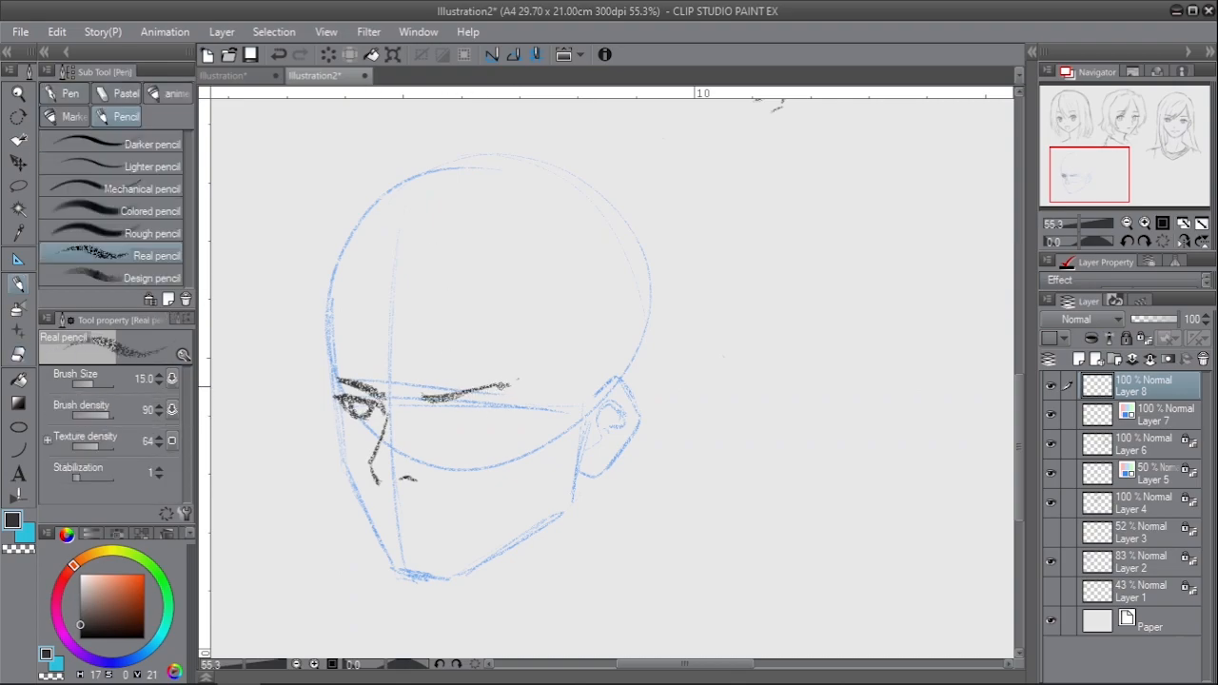
{"action": "mouse_move", "coordinate": [435, 409]}
{"action": "left_mouse_down"}
{"action": "mouse_move", "coordinate": [509, 407]}
{"action": "mouse_move", "coordinate": [477, 424]}
{"action": "left_mouse_up"}
{"action": "key", "text": "bracketright"}
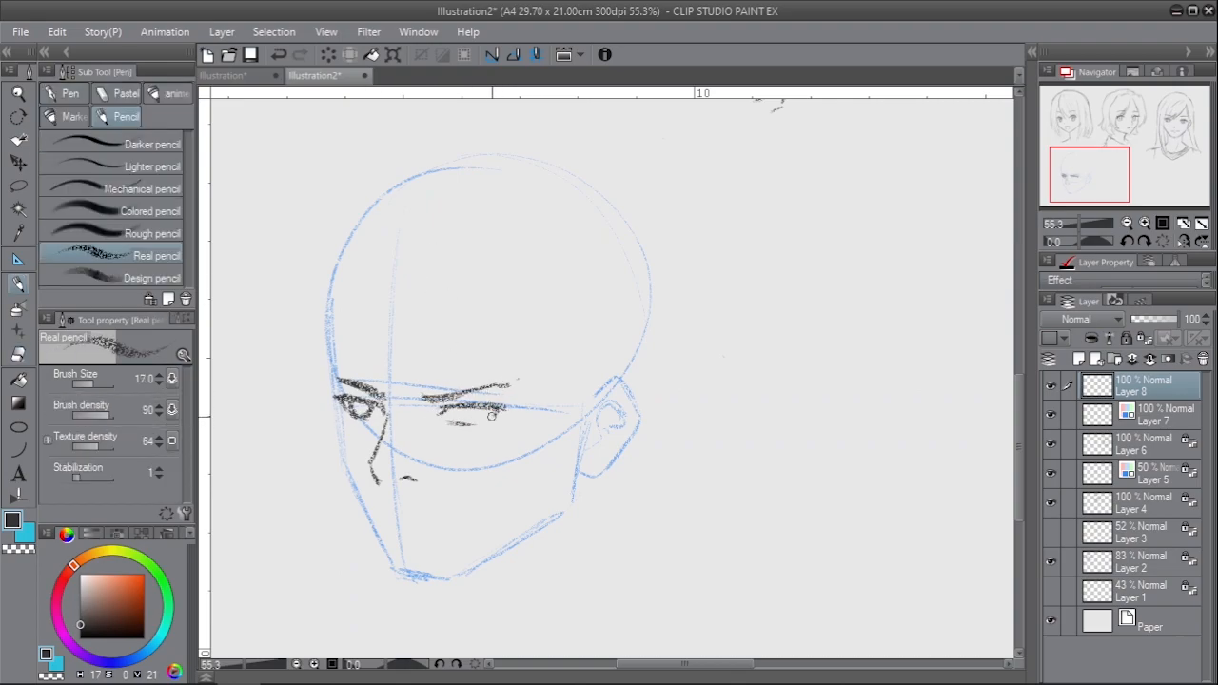
- Sketch pointed fringe strands falling across the fourth head's forehead towards the brows
{"action": "left_click_drag", "start_coordinate": [468, 285], "coordinate": [470, 254]}
{"action": "mouse_move", "coordinate": [477, 204]}
{"action": "left_mouse_down"}
{"action": "mouse_move", "coordinate": [482, 338]}
{"action": "mouse_move", "coordinate": [341, 344]}
{"action": "left_mouse_up"}
{"action": "left_click_drag", "start_coordinate": [466, 244], "coordinate": [400, 344]}
{"action": "key", "text": "ctrl+z"}
{"action": "left_click_drag", "start_coordinate": [398, 293], "coordinate": [364, 358]}
{"action": "key", "text": "ctrl+z"}
{"action": "left_click_drag", "start_coordinate": [463, 223], "coordinate": [402, 358]}
{"action": "left_click_drag", "start_coordinate": [400, 288], "coordinate": [371, 341]}
{"action": "left_click_drag", "start_coordinate": [406, 281], "coordinate": [347, 350]}
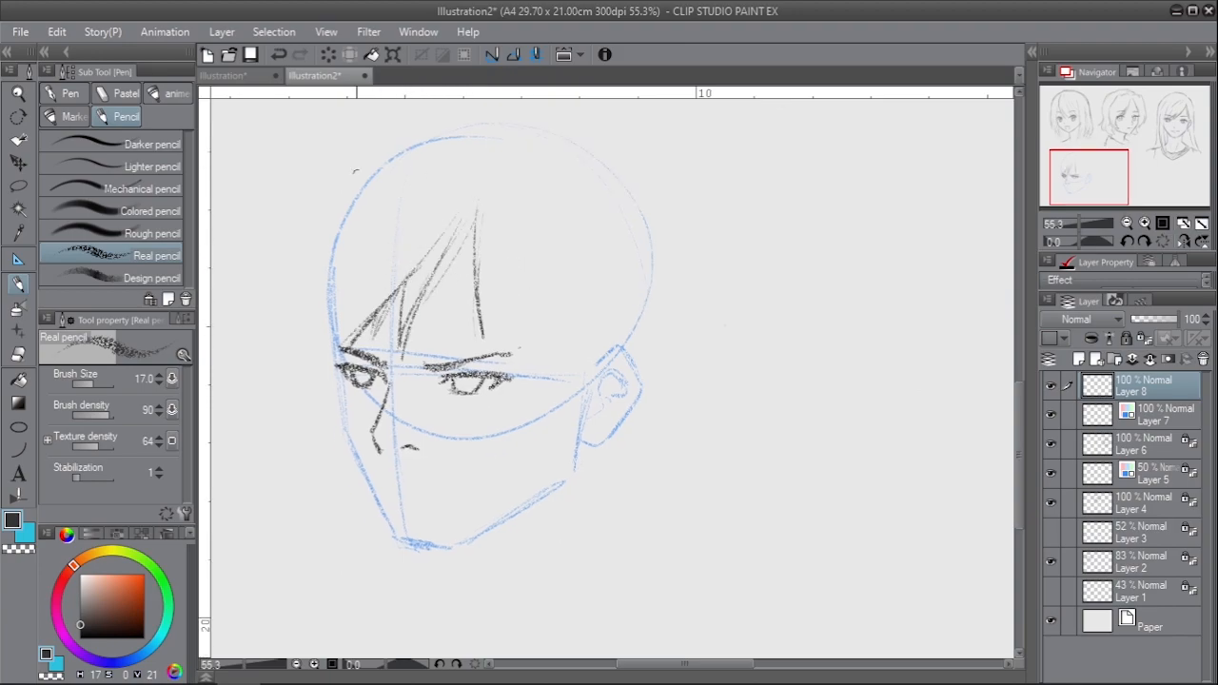
- Sketch pointed hair locks down the fourth head's far side and trace its face contour and jawline
{"action": "left_click_drag", "start_coordinate": [323, 202], "coordinate": [259, 284]}
{"action": "left_click_drag", "start_coordinate": [264, 276], "coordinate": [301, 236]}
{"action": "left_click_drag", "start_coordinate": [298, 244], "coordinate": [313, 384]}
{"action": "left_click_drag", "start_coordinate": [318, 331], "coordinate": [325, 467]}
{"action": "left_click_drag", "start_coordinate": [403, 428], "coordinate": [409, 369]}
{"action": "mouse_move", "coordinate": [345, 325]}
{"action": "left_mouse_down"}
{"action": "mouse_move", "coordinate": [409, 482]}
{"action": "mouse_move", "coordinate": [576, 383]}
{"action": "left_mouse_up"}
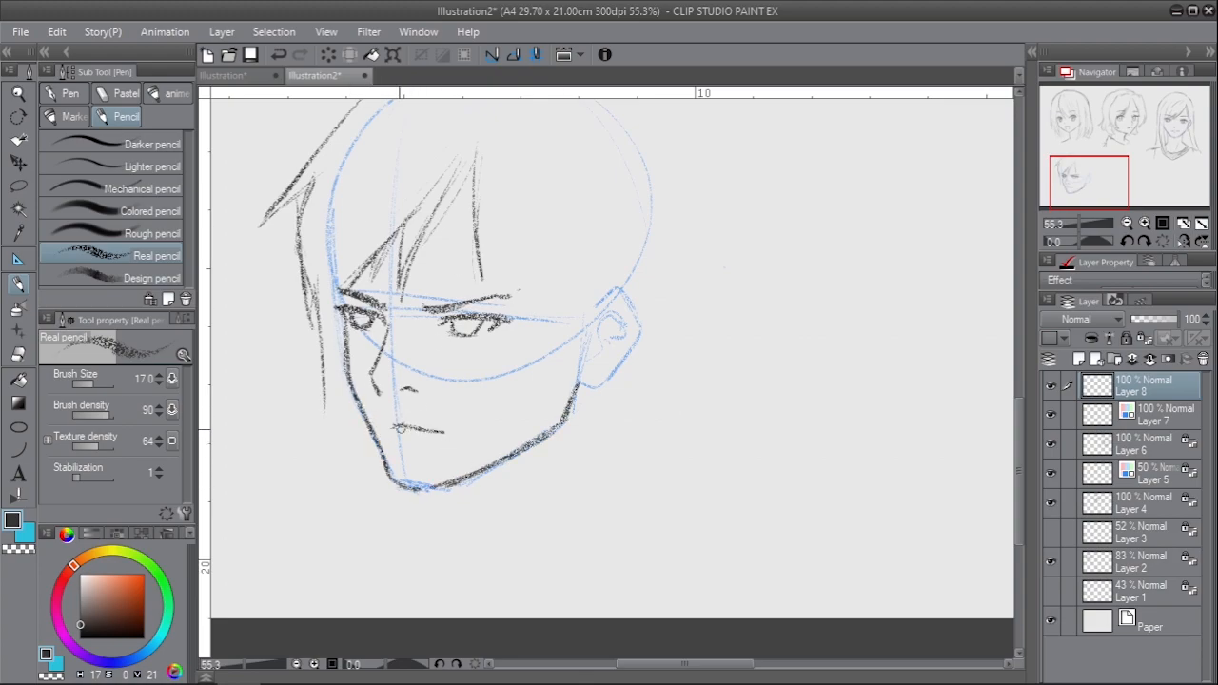
- Draw long hair strands over the fourth head's near temple and in front of its ear
{"action": "scroll", "coordinate": [535, 451], "scroll_direction": "down", "scroll_amount": 2}
{"action": "left_click_drag", "start_coordinate": [498, 288], "coordinate": [531, 365]}
{"action": "left_click_drag", "start_coordinate": [528, 321], "coordinate": [536, 404]}
{"action": "mouse_move", "coordinate": [587, 283]}
{"action": "left_mouse_down"}
{"action": "mouse_move", "coordinate": [564, 388]}
{"action": "mouse_move", "coordinate": [534, 418]}
{"action": "left_mouse_up"}
{"action": "left_click_drag", "start_coordinate": [375, 368], "coordinate": [398, 432]}
- Sketch the spiky crown outline of the fourth head's hair down to its far side
{"action": "left_click_drag", "start_coordinate": [561, 177], "coordinate": [555, 189]}
{"action": "mouse_move", "coordinate": [569, 178]}
{"action": "left_mouse_down"}
{"action": "mouse_move", "coordinate": [551, 147]}
{"action": "mouse_move", "coordinate": [417, 138]}
{"action": "left_mouse_up"}
{"action": "mouse_move", "coordinate": [501, 149]}
{"action": "left_mouse_down"}
{"action": "mouse_move", "coordinate": [378, 159]}
{"action": "mouse_move", "coordinate": [328, 274]}
{"action": "left_mouse_up"}
{"action": "left_click_drag", "start_coordinate": [356, 272], "coordinate": [369, 436]}
- Draw the short hair behind the fourth head's ear, running down to the nape and neck
{"action": "mouse_move", "coordinate": [572, 175]}
{"action": "left_mouse_down"}
{"action": "mouse_move", "coordinate": [637, 216]}
{"action": "mouse_move", "coordinate": [645, 327]}
{"action": "mouse_move", "coordinate": [605, 398]}
{"action": "left_mouse_up"}
{"action": "mouse_move", "coordinate": [579, 346]}
{"action": "left_mouse_down"}
{"action": "mouse_move", "coordinate": [602, 376]}
{"action": "mouse_move", "coordinate": [604, 411]}
{"action": "left_mouse_up"}
{"action": "left_click_drag", "start_coordinate": [628, 341], "coordinate": [583, 447]}
{"action": "left_click_drag", "start_coordinate": [591, 400], "coordinate": [564, 482]}
{"action": "mouse_move", "coordinate": [570, 426]}
{"action": "left_mouse_down"}
{"action": "mouse_move", "coordinate": [568, 503]}
{"action": "mouse_move", "coordinate": [528, 553]}
{"action": "left_mouse_up"}
- Sketch the fourth head's neck lines and the open collar around them
{"action": "left_click_drag", "start_coordinate": [404, 487], "coordinate": [495, 489]}
{"action": "left_click_drag", "start_coordinate": [495, 489], "coordinate": [474, 542]}
{"action": "left_click_drag", "start_coordinate": [409, 478], "coordinate": [396, 491]}
{"action": "left_click_drag", "start_coordinate": [568, 461], "coordinate": [569, 532]}
{"action": "scroll", "coordinate": [540, 543], "scroll_direction": "down", "scroll_amount": 2}
{"action": "left_click_drag", "start_coordinate": [556, 482], "coordinate": [625, 508]}
{"action": "left_click_drag", "start_coordinate": [625, 510], "coordinate": [587, 545]}
- Move the fourth head's sketch and construction layers together slightly up and to the left
{"action": "key", "text": "k"}
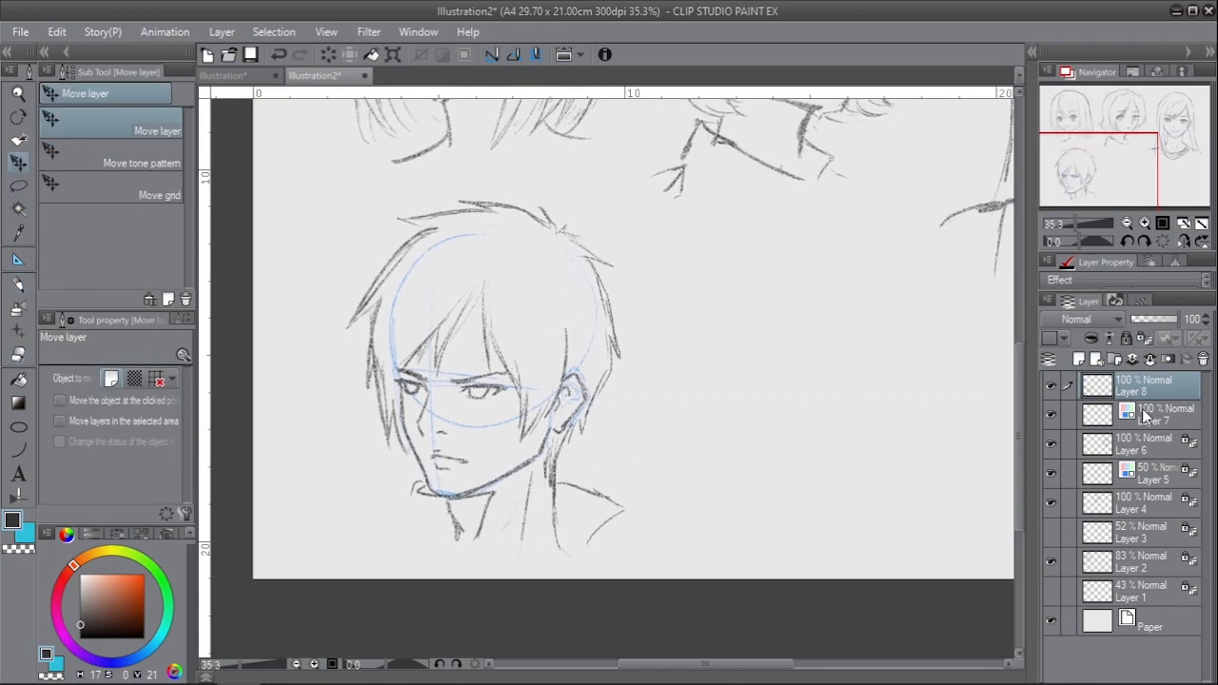
{"action": "left_click", "coordinate": [1098, 413], "text": "ctrl"}
{"action": "left_click_drag", "start_coordinate": [590, 428], "coordinate": [567, 415]}
- Add the far shoulder line and the throat strokes inside the fourth head's collar
{"action": "mouse_move", "coordinate": [338, 524]}
{"action": "left_mouse_down"}
{"action": "mouse_move", "coordinate": [342, 556]}
{"action": "mouse_move", "coordinate": [301, 567]}
{"action": "left_mouse_up"}
{"action": "left_click_drag", "start_coordinate": [381, 545], "coordinate": [393, 575]}
{"action": "left_click_drag", "start_coordinate": [456, 550], "coordinate": [462, 568]}
- Lock the existing drawing layers, hide construction layers 7 and 5, and add a new layer above Layer 8
{"action": "left_click", "coordinate": [1170, 411]}
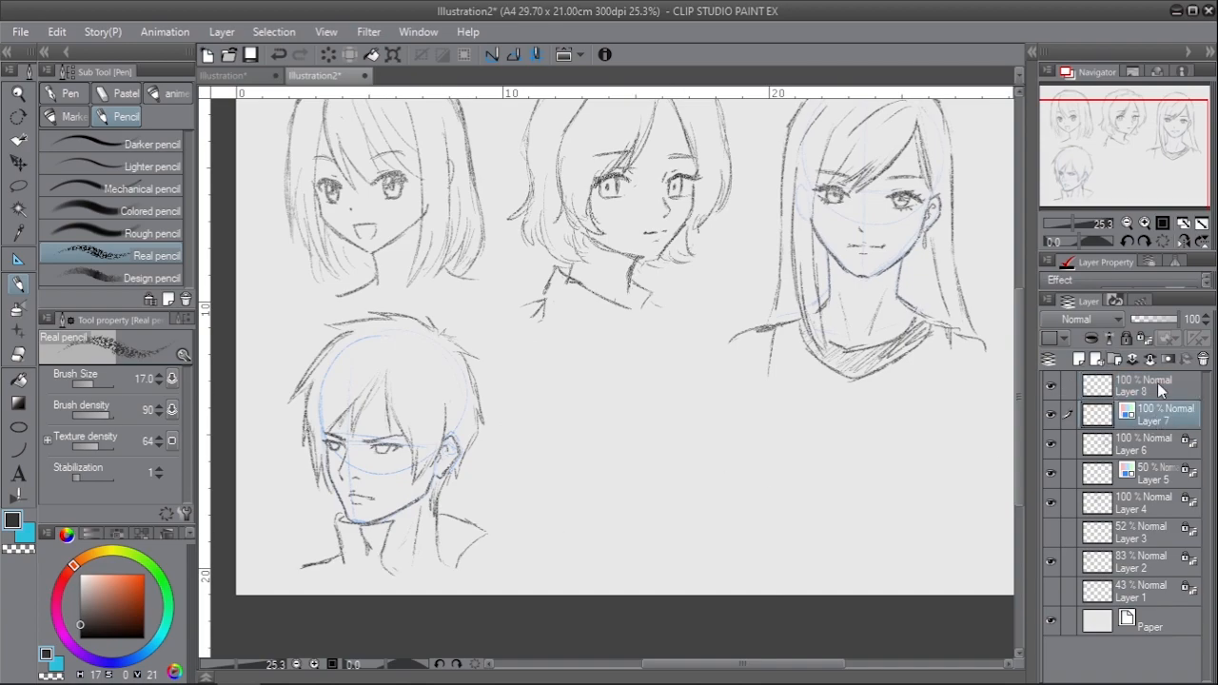
{"action": "left_click", "coordinate": [1156, 444]}
{"action": "left_click", "coordinate": [1156, 590], "text": "shift"}
{"action": "left_click", "coordinate": [1126, 339]}
{"action": "left_click", "coordinate": [1050, 414]}
{"action": "left_click", "coordinate": [1051, 473]}
{"action": "left_click", "coordinate": [1146, 387]}
{"action": "left_click", "coordinate": [1078, 359]}
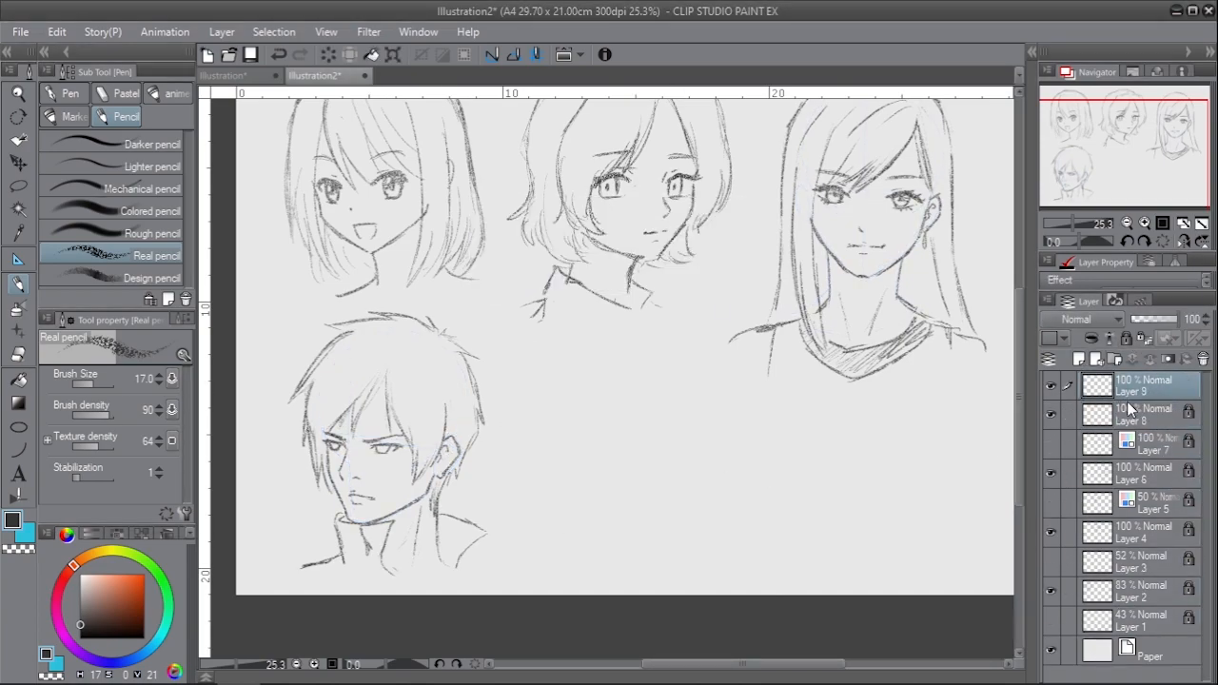
- Start the fifth head's construction with a cranial circle beside the fourth head
{"action": "scroll", "coordinate": [640, 457], "scroll_direction": "up", "scroll_amount": 1}
{"action": "left_click_drag", "start_coordinate": [640, 457], "coordinate": [589, 414]}
{"action": "left_click_drag", "start_coordinate": [554, 266], "coordinate": [577, 261]}
{"action": "left_click_drag", "start_coordinate": [626, 307], "coordinate": [615, 481]}
{"action": "left_click_drag", "start_coordinate": [665, 366], "coordinate": [616, 485]}
{"action": "key", "text": "ctrl+z"}
{"action": "key", "text": "ctrl+z"}
{"action": "key", "text": "ctrl+z"}
- Sketch the fifth head's vertical centre line, jaw, chin, ear and neck guidelines
{"action": "left_click_drag", "start_coordinate": [621, 303], "coordinate": [611, 468]}
{"action": "left_click_drag", "start_coordinate": [662, 374], "coordinate": [625, 473]}
{"action": "mouse_move", "coordinate": [615, 485]}
{"action": "left_mouse_down"}
{"action": "mouse_move", "coordinate": [570, 476]}
{"action": "mouse_move", "coordinate": [599, 490]}
{"action": "left_mouse_up"}
{"action": "mouse_move", "coordinate": [592, 400]}
{"action": "left_mouse_down"}
{"action": "mouse_move", "coordinate": [580, 400]}
{"action": "mouse_move", "coordinate": [637, 383]}
{"action": "left_mouse_up"}
{"action": "mouse_move", "coordinate": [501, 383]}
{"action": "left_mouse_down"}
{"action": "mouse_move", "coordinate": [504, 432]}
{"action": "mouse_move", "coordinate": [508, 414]}
{"action": "left_mouse_up"}
{"action": "scroll", "coordinate": [584, 380], "scroll_direction": "up", "scroll_amount": 2}
{"action": "left_click_drag", "start_coordinate": [609, 542], "coordinate": [661, 461]}
{"action": "mouse_move", "coordinate": [661, 476]}
{"action": "left_mouse_down"}
{"action": "mouse_move", "coordinate": [641, 526]}
{"action": "mouse_move", "coordinate": [652, 500]}
{"action": "left_mouse_up"}
{"action": "key", "text": "ctrl+z"}
{"action": "left_click_drag", "start_coordinate": [508, 385], "coordinate": [501, 499]}
- Tint the fifth head's construction layer blue and add a new layer above it
{"action": "key", "text": "ctrl+b"}
{"action": "key", "text": "ctrl+shift+n"}
- Draw the fifth head's slanted brows, narrow eyes and nose profile at brush size 15
{"action": "scroll", "coordinate": [733, 212], "scroll_direction": "up", "scroll_amount": 1}
{"action": "key", "text": "bracketleft"}
{"action": "mouse_move", "coordinate": [739, 314]}
{"action": "left_mouse_down"}
{"action": "mouse_move", "coordinate": [671, 342]}
{"action": "mouse_move", "coordinate": [680, 435]}
{"action": "mouse_move", "coordinate": [640, 440]}
{"action": "left_mouse_up"}
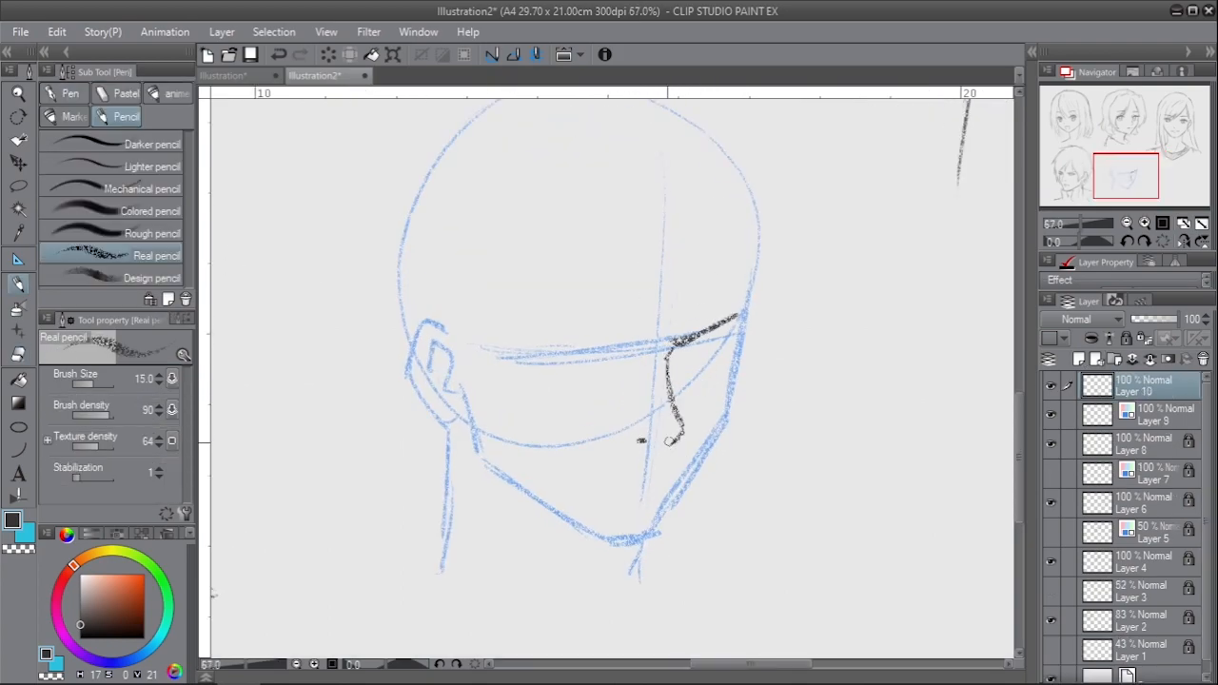
{"action": "mouse_move", "coordinate": [681, 346]}
{"action": "left_mouse_down"}
{"action": "mouse_move", "coordinate": [733, 335]}
{"action": "mouse_move", "coordinate": [711, 362]}
{"action": "mouse_move", "coordinate": [699, 355]}
{"action": "left_mouse_up"}
{"action": "left_click_drag", "start_coordinate": [533, 335], "coordinate": [632, 350]}
{"action": "mouse_move", "coordinate": [542, 360]}
{"action": "left_mouse_down"}
{"action": "mouse_move", "coordinate": [614, 354]}
{"action": "mouse_move", "coordinate": [580, 379]}
{"action": "mouse_move", "coordinate": [601, 373]}
{"action": "left_mouse_up"}
- Trace the fifth head's face contour and jawline over the construction faded to 39% opacity, and draw its mouth at brush size 12
{"action": "left_click_drag", "start_coordinate": [740, 324], "coordinate": [652, 535]}
{"action": "left_click_drag", "start_coordinate": [738, 403], "coordinate": [664, 531]}
{"action": "left_click_drag", "start_coordinate": [474, 420], "coordinate": [604, 533]}
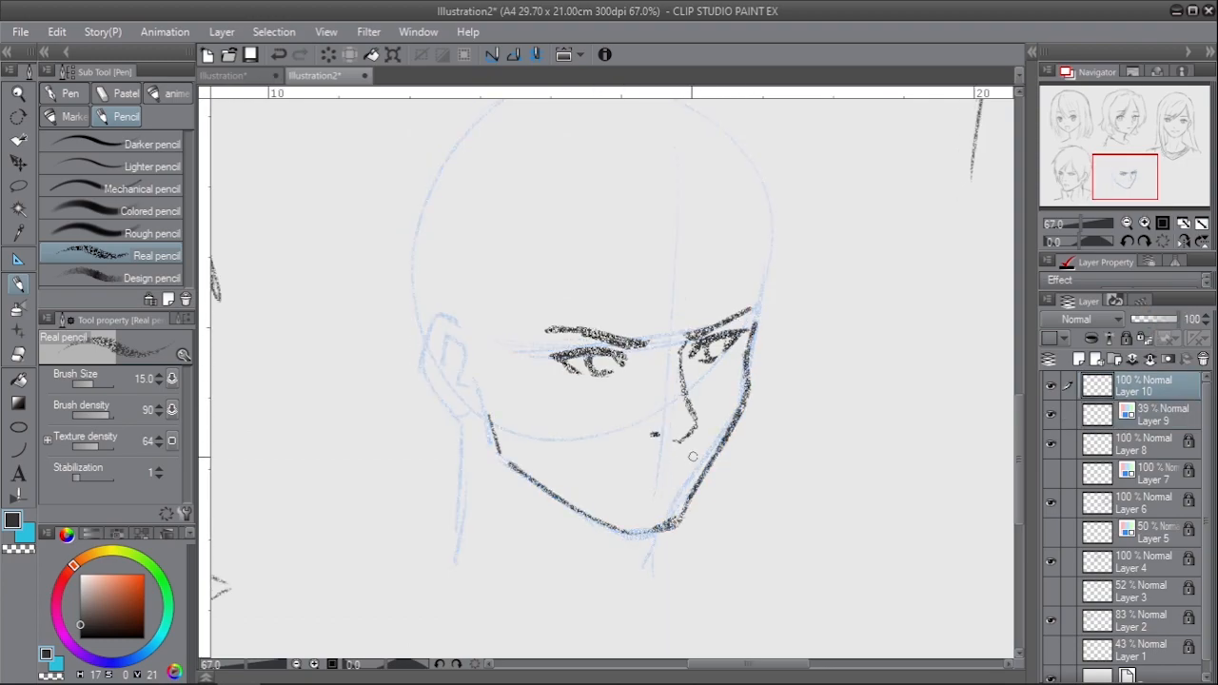
{"action": "key", "text": "bracketleft"}
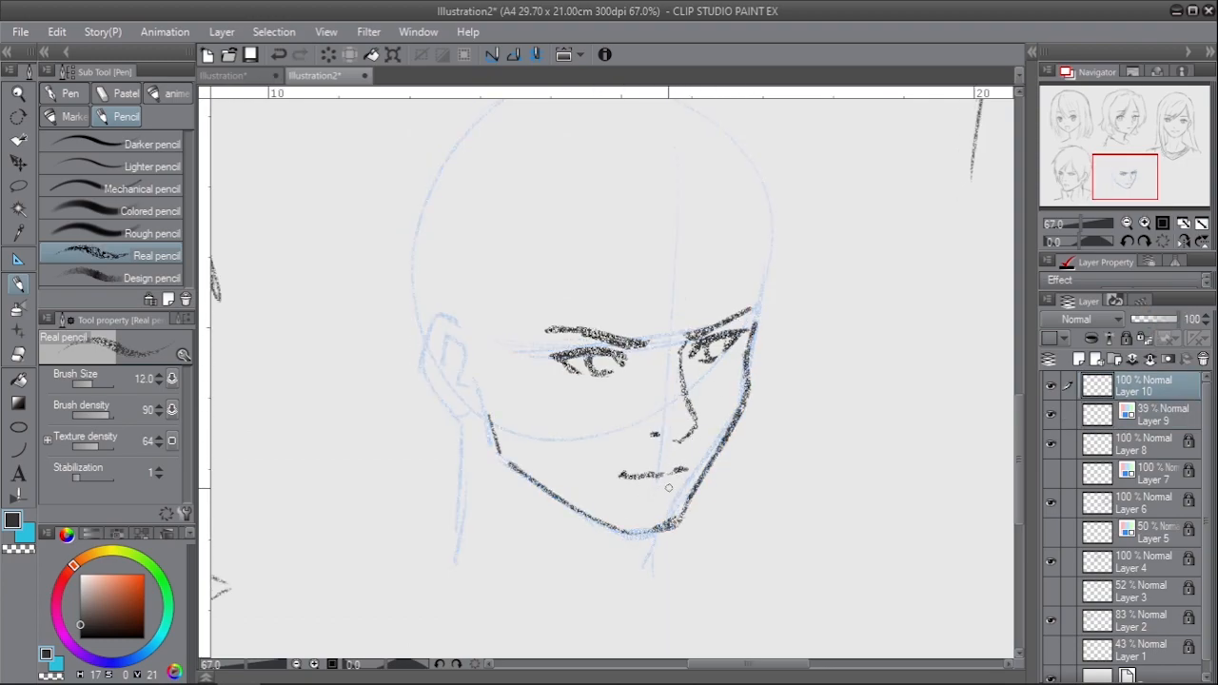
- Set the brush size to 17 and draw the first hair strand beside the fifth head's near brow
{"action": "key", "text": "bracketright"}
{"action": "key", "text": "bracketright"}
{"action": "left_click_drag", "start_coordinate": [530, 250], "coordinate": [526, 375]}
{"action": "left_click_drag", "start_coordinate": [507, 266], "coordinate": [522, 414]}
{"action": "left_click_drag", "start_coordinate": [536, 225], "coordinate": [580, 321]}
{"action": "key", "text": "ctrl+z"}
{"action": "key", "text": "ctrl+z"}
- Sketch pointed fringe strands falling across the fifth head's forehead to its brows
{"action": "left_click_drag", "start_coordinate": [516, 203], "coordinate": [595, 319]}
{"action": "left_click_drag", "start_coordinate": [611, 272], "coordinate": [687, 357]}
{"action": "left_click_drag", "start_coordinate": [681, 249], "coordinate": [700, 340]}
{"action": "left_click_drag", "start_coordinate": [592, 259], "coordinate": [619, 323]}
{"action": "left_click_drag", "start_coordinate": [681, 279], "coordinate": [722, 332]}
- Draw the spiky crown outline of the fifth head's hair
{"action": "scroll", "coordinate": [723, 414], "scroll_direction": "down", "scroll_amount": 3}
{"action": "left_click_drag", "start_coordinate": [493, 189], "coordinate": [502, 236]}
{"action": "left_click_drag", "start_coordinate": [515, 215], "coordinate": [621, 125]}
{"action": "left_click_drag", "start_coordinate": [611, 155], "coordinate": [666, 112]}
{"action": "mouse_move", "coordinate": [666, 112]}
{"action": "left_mouse_down"}
{"action": "mouse_move", "coordinate": [672, 167]}
{"action": "mouse_move", "coordinate": [753, 143]}
{"action": "left_mouse_up"}
{"action": "left_click_drag", "start_coordinate": [704, 181], "coordinate": [740, 155]}
{"action": "left_click_drag", "start_coordinate": [656, 109], "coordinate": [675, 147]}
- Sketch pointed hair locks down the far side of the fifth head
{"action": "mouse_move", "coordinate": [695, 173]}
{"action": "left_mouse_down"}
{"action": "mouse_move", "coordinate": [790, 218]}
{"action": "mouse_move", "coordinate": [784, 322]}
{"action": "left_mouse_up"}
{"action": "left_click_drag", "start_coordinate": [780, 246], "coordinate": [794, 348]}
{"action": "left_click_drag", "start_coordinate": [778, 271], "coordinate": [755, 401]}
{"action": "left_click_drag", "start_coordinate": [751, 348], "coordinate": [746, 392]}
- Add more fringe strands and a long lock in front of the fifth head's ear
{"action": "left_click_drag", "start_coordinate": [693, 279], "coordinate": [704, 360]}
{"action": "left_click_drag", "start_coordinate": [621, 282], "coordinate": [692, 380]}
{"action": "left_click_drag", "start_coordinate": [569, 279], "coordinate": [572, 396]}
{"action": "left_click_drag", "start_coordinate": [513, 300], "coordinate": [563, 432]}
- Draw jagged hair spikes down the near side of the fifth head, behind its ear
{"action": "left_click_drag", "start_coordinate": [513, 238], "coordinate": [447, 285]}
{"action": "left_click_drag", "start_coordinate": [468, 293], "coordinate": [476, 407]}
{"action": "left_click_drag", "start_coordinate": [519, 350], "coordinate": [529, 434]}
{"action": "left_click_drag", "start_coordinate": [480, 268], "coordinate": [439, 290]}
{"action": "mouse_move", "coordinate": [468, 285]}
{"action": "left_mouse_down"}
{"action": "mouse_move", "coordinate": [472, 395]}
{"action": "mouse_move", "coordinate": [515, 476]}
{"action": "left_mouse_up"}
- Reinforce the fifth head's crown spikes and add thin strands to its fringe
{"action": "left_click_drag", "start_coordinate": [513, 217], "coordinate": [558, 147]}
{"action": "left_click_drag", "start_coordinate": [561, 161], "coordinate": [639, 118]}
{"action": "left_click_drag", "start_coordinate": [582, 259], "coordinate": [591, 387]}
{"action": "mouse_move", "coordinate": [620, 304]}
{"action": "left_mouse_down"}
{"action": "mouse_move", "coordinate": [657, 357]}
{"action": "mouse_move", "coordinate": [598, 369]}
{"action": "left_mouse_up"}
- Darken the fifth head's far-side hair spikes and the adjoining edge of its cheek
{"action": "left_click_drag", "start_coordinate": [772, 210], "coordinate": [794, 352]}
{"action": "left_click_drag", "start_coordinate": [777, 291], "coordinate": [733, 424]}
{"action": "left_click_drag", "start_coordinate": [740, 394], "coordinate": [721, 426]}
{"action": "left_click_drag", "start_coordinate": [729, 373], "coordinate": [723, 408]}
{"action": "left_click_drag", "start_coordinate": [721, 420], "coordinate": [687, 478]}
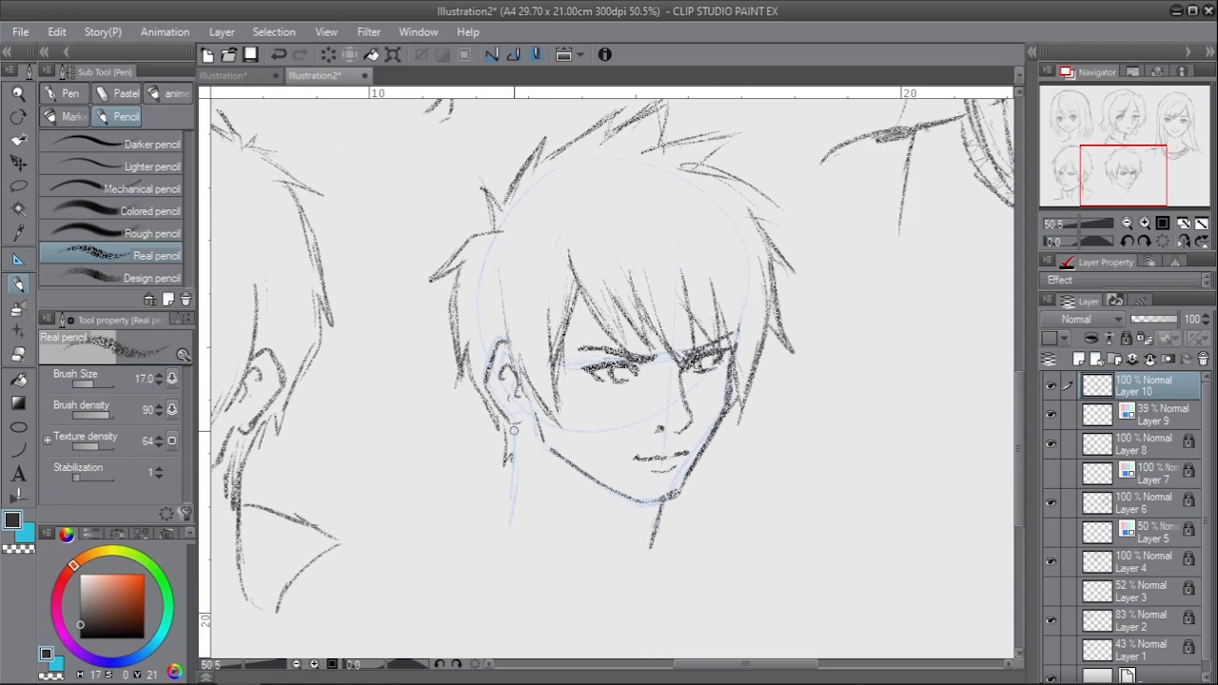
- Lock the fifth head's layers with its construction hidden, and add two new layers above them
{"action": "scroll", "coordinate": [591, 487], "scroll_direction": "down", "scroll_amount": 1}
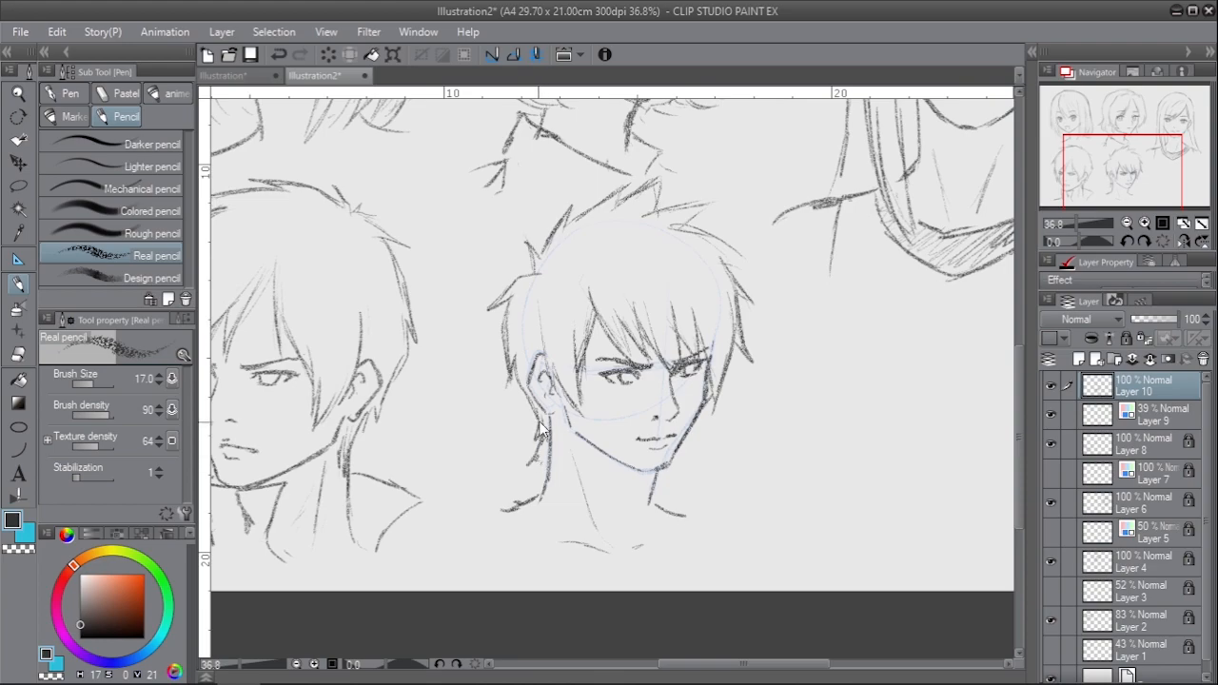
{"action": "scroll", "coordinate": [986, 390], "scroll_direction": "down", "scroll_amount": 1}
{"action": "left_click", "coordinate": [1125, 339]}
{"action": "left_click", "coordinate": [1078, 358]}
{"action": "left_click", "coordinate": [1078, 359]}
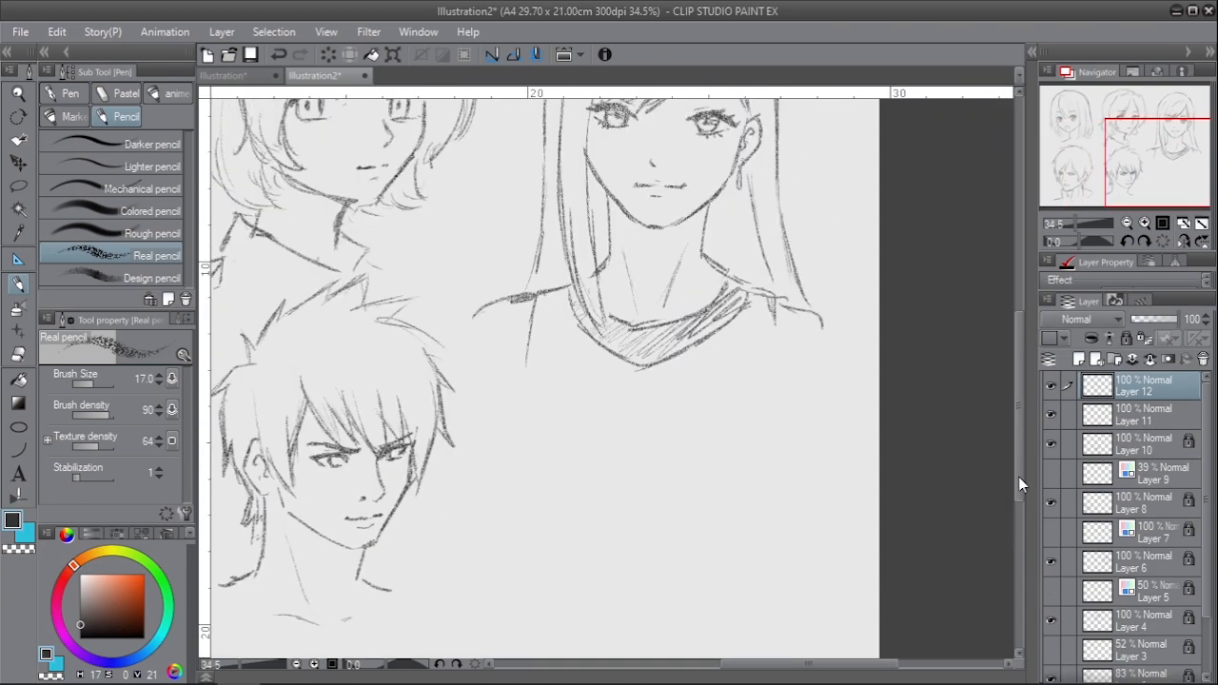
- Move the third head's drawing on Layer 6 slightly upward
{"action": "scroll", "coordinate": [948, 495], "scroll_direction": "down", "scroll_amount": 2}
{"action": "left_click", "coordinate": [1127, 569]}
{"action": "key", "text": "k"}
{"action": "left_click_drag", "start_coordinate": [704, 323], "coordinate": [705, 306]}
- Sketch the sixth head's cranial circle, centre line and left face side on Layer 11, below the third head
{"action": "left_click", "coordinate": [1117, 415]}
{"action": "scroll", "coordinate": [769, 460], "scroll_direction": "up", "scroll_amount": 2}
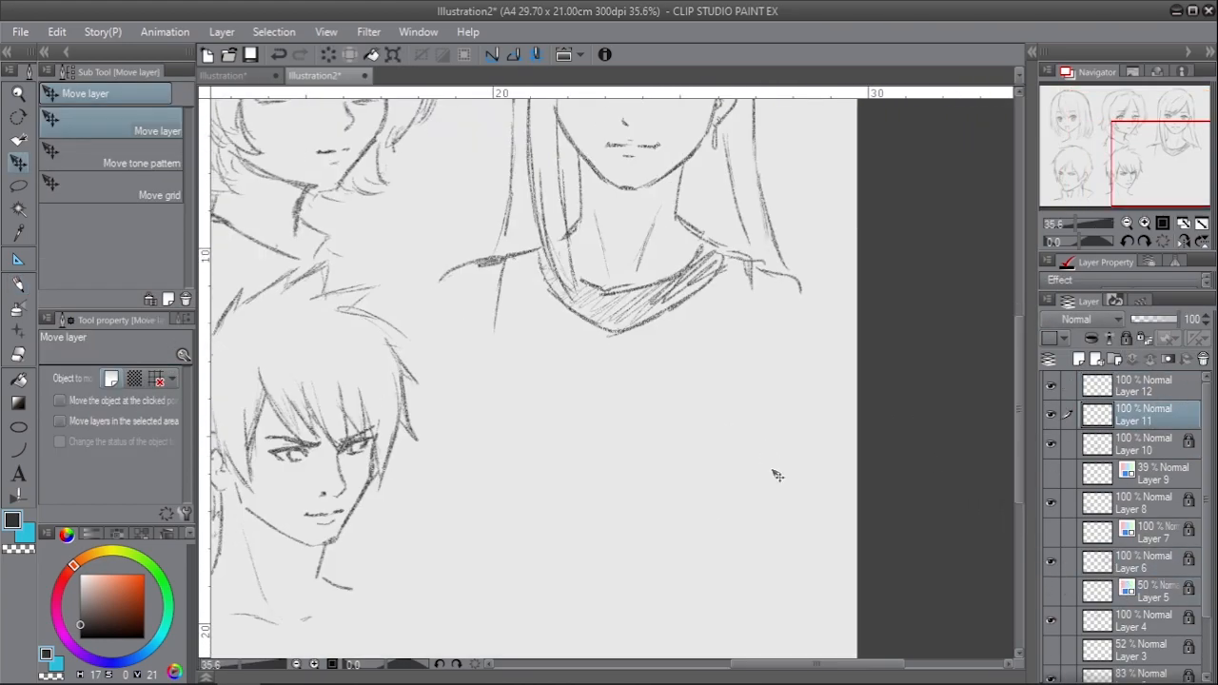
{"action": "key", "text": "p"}
{"action": "left_click_drag", "start_coordinate": [687, 465], "coordinate": [672, 409]}
{"action": "left_click_drag", "start_coordinate": [594, 353], "coordinate": [582, 356]}
{"action": "scroll", "coordinate": [666, 457], "scroll_direction": "up", "scroll_amount": 1}
{"action": "left_click_drag", "start_coordinate": [634, 415], "coordinate": [634, 412]}
{"action": "key", "text": "ctrl+z"}
{"action": "left_click_drag", "start_coordinate": [583, 359], "coordinate": [593, 559]}
{"action": "left_click_drag", "start_coordinate": [495, 424], "coordinate": [536, 562]}
- Shift the sixth head's construction slightly upward and extend its centre line and jaw guidelines
{"action": "key", "text": "k"}
{"action": "left_click_drag", "start_coordinate": [571, 485], "coordinate": [572, 452]}
{"action": "key", "text": "p"}
{"action": "left_click_drag", "start_coordinate": [586, 308], "coordinate": [594, 553]}
{"action": "mouse_move", "coordinate": [534, 518]}
{"action": "left_mouse_down"}
{"action": "mouse_move", "coordinate": [619, 559]}
{"action": "mouse_move", "coordinate": [674, 510]}
{"action": "mouse_move", "coordinate": [677, 459]}
{"action": "left_mouse_up"}
{"action": "mouse_move", "coordinate": [525, 461]}
{"action": "left_mouse_down"}
{"action": "mouse_move", "coordinate": [657, 451]}
{"action": "mouse_move", "coordinate": [684, 491]}
{"action": "mouse_move", "coordinate": [515, 498]}
{"action": "left_mouse_up"}
{"action": "key", "text": "ctrl+z"}
{"action": "key", "text": "ctrl+z"}
- Sketch long pointed ears on both sides of the sixth head and its neck lines
{"action": "left_click_drag", "start_coordinate": [682, 448], "coordinate": [741, 422]}
{"action": "left_click_drag", "start_coordinate": [740, 425], "coordinate": [680, 497]}
{"action": "mouse_move", "coordinate": [514, 466]}
{"action": "left_mouse_down"}
{"action": "mouse_move", "coordinate": [462, 450]}
{"action": "mouse_move", "coordinate": [527, 519]}
{"action": "left_mouse_up"}
{"action": "left_click_drag", "start_coordinate": [663, 526], "coordinate": [656, 592]}
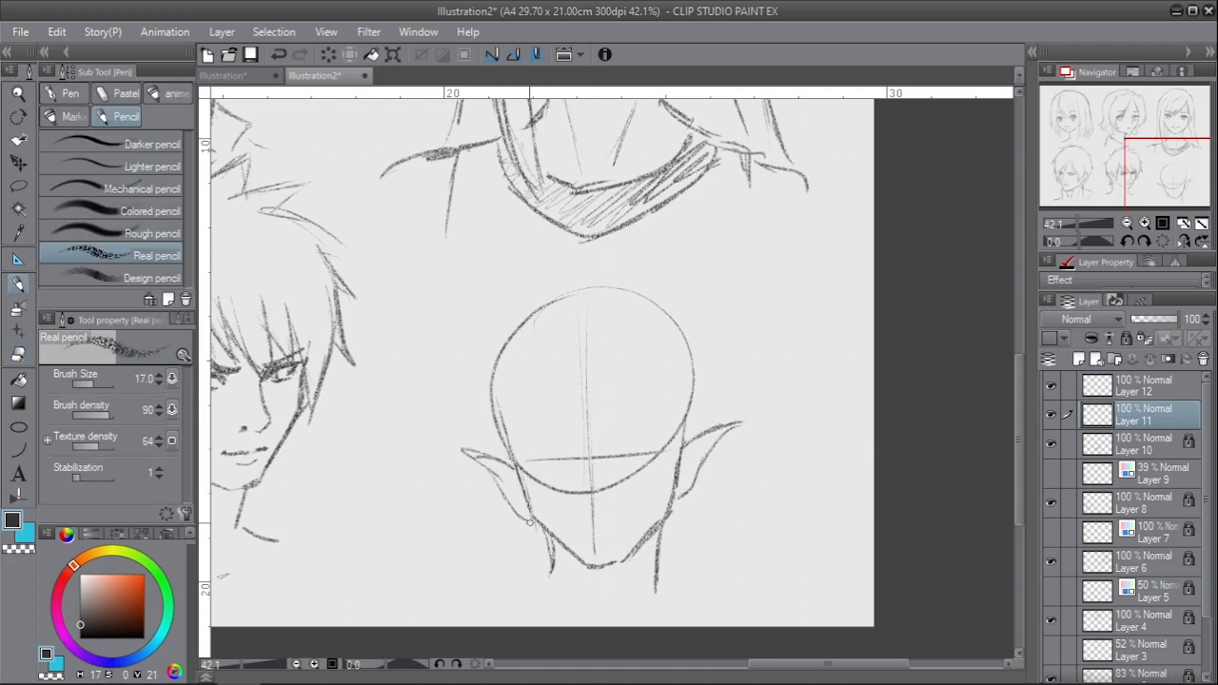
{"action": "left_click_drag", "start_coordinate": [547, 537], "coordinate": [566, 594]}
- Tint the sixth head's construction layer blue and outline its left eye on Layer 12 at brush size 10
{"action": "left_click", "coordinate": [1048, 339]}
{"action": "left_click", "coordinate": [1142, 386]}
{"action": "scroll", "coordinate": [627, 462], "scroll_direction": "up", "scroll_amount": 3}
{"action": "key", "text": "bracketleft"}
{"action": "key", "text": "bracketleft"}
{"action": "mouse_move", "coordinate": [531, 395]}
{"action": "left_mouse_down"}
{"action": "mouse_move", "coordinate": [492, 381]}
{"action": "mouse_move", "coordinate": [539, 401]}
{"action": "left_mouse_up"}
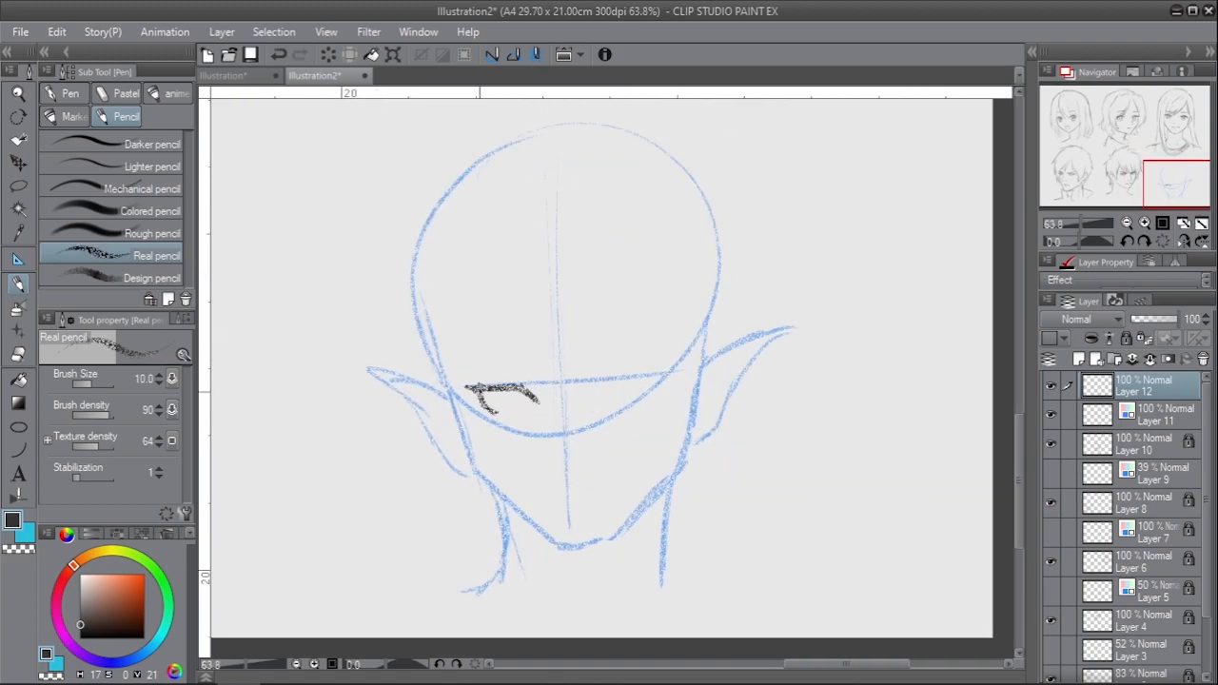
- Set the brush size to 12, detail the sixth head's left eye and draw the brow above it
{"action": "key", "text": "bracketright"}
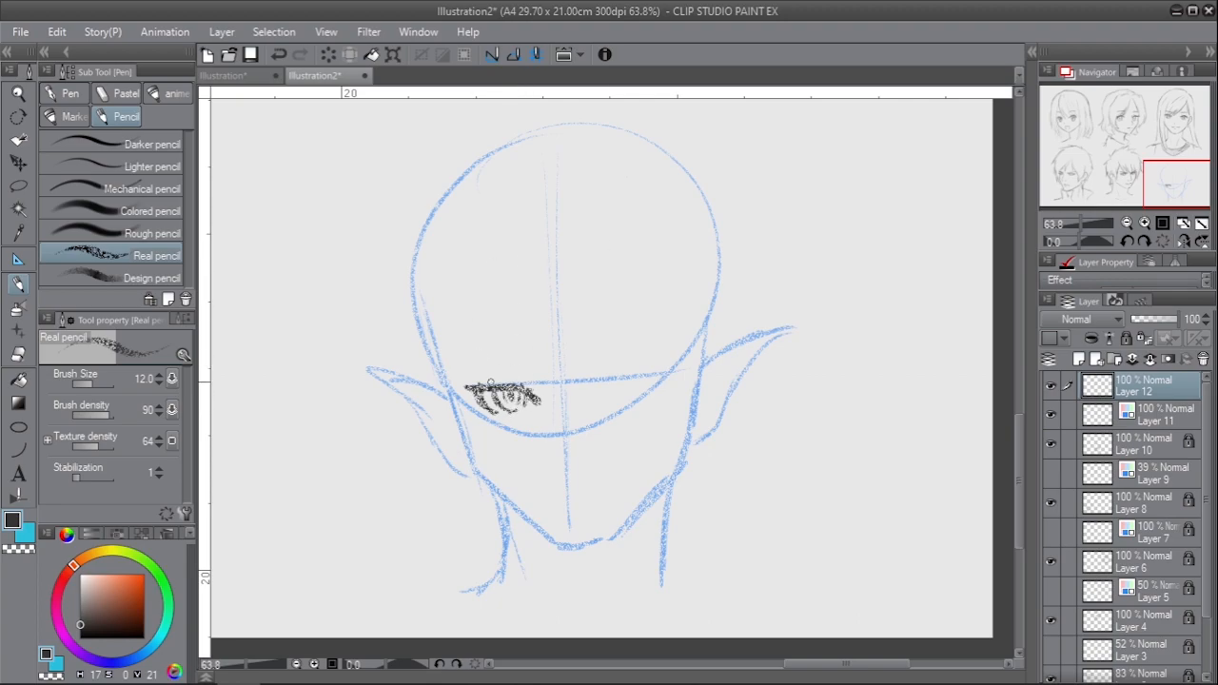
{"action": "left_click_drag", "start_coordinate": [490, 366], "coordinate": [545, 371]}
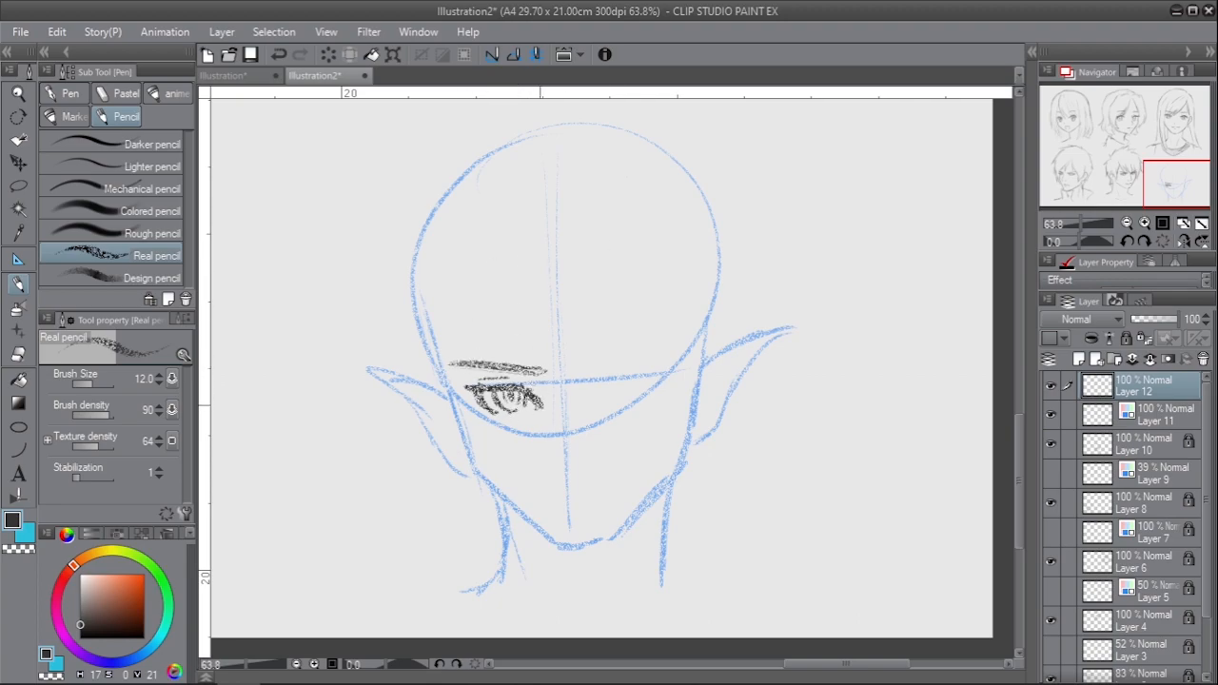
{"action": "key", "text": "ctrl+z"}
- Draw the sixth head's nose and mouth, and its right eye with the brow above
{"action": "left_click_drag", "start_coordinate": [548, 497], "coordinate": [591, 495]}
{"action": "mouse_move", "coordinate": [605, 392]}
{"action": "left_mouse_down"}
{"action": "mouse_move", "coordinate": [666, 373]}
{"action": "mouse_move", "coordinate": [652, 399]}
{"action": "left_mouse_up"}
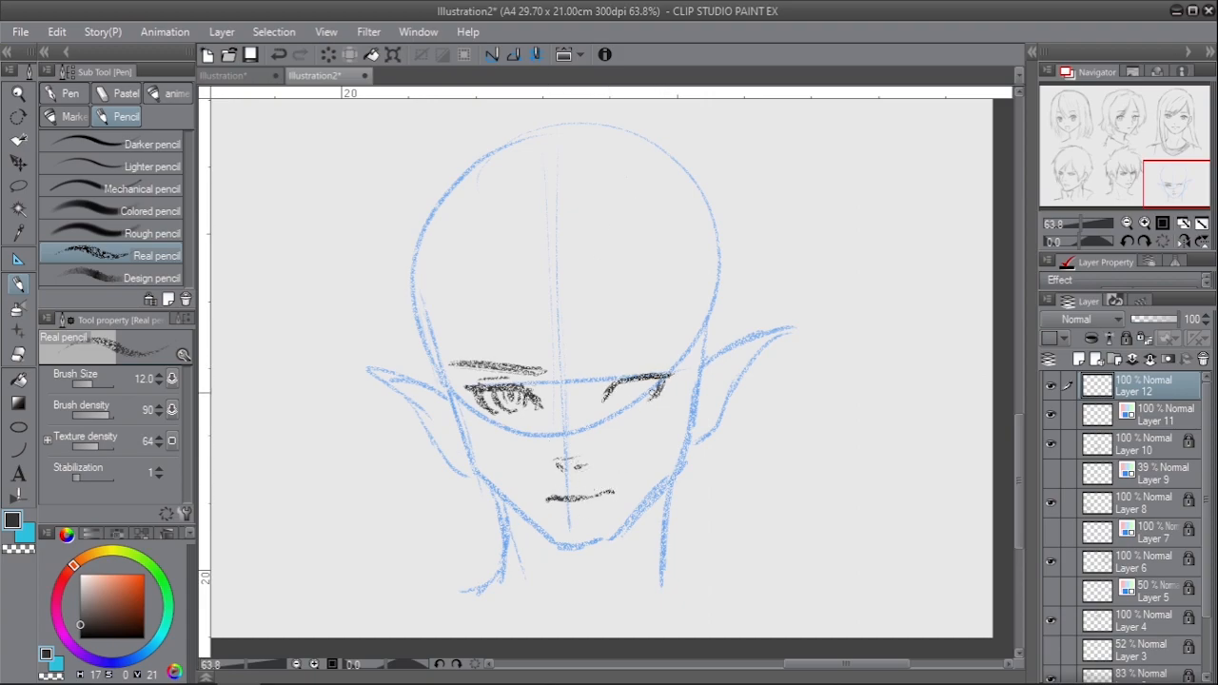
{"action": "left_click_drag", "start_coordinate": [589, 373], "coordinate": [687, 346]}
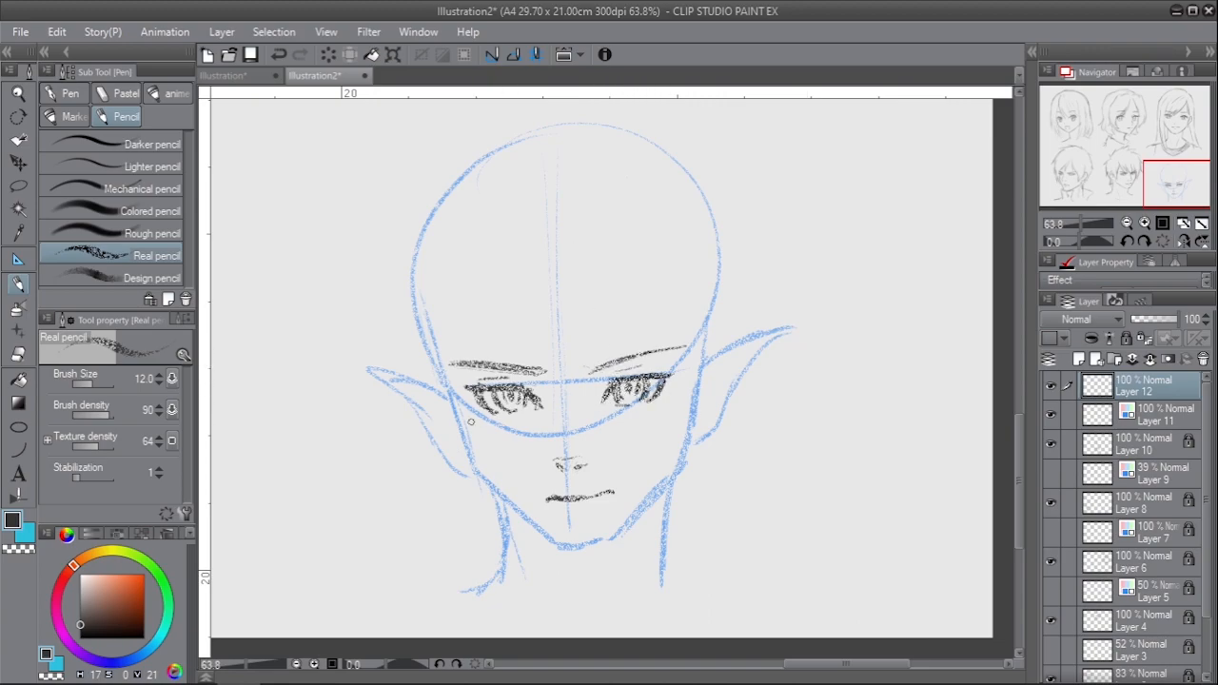
- Outline the sixth head's face from both temples along the cheeks and jaw to the chin
{"action": "key", "text": "ctrl+z"}
{"action": "mouse_move", "coordinate": [448, 387]}
{"action": "left_mouse_down"}
{"action": "mouse_move", "coordinate": [498, 493]}
{"action": "mouse_move", "coordinate": [566, 550]}
{"action": "mouse_move", "coordinate": [634, 521]}
{"action": "left_mouse_up"}
{"action": "key", "text": "ctrl+z"}
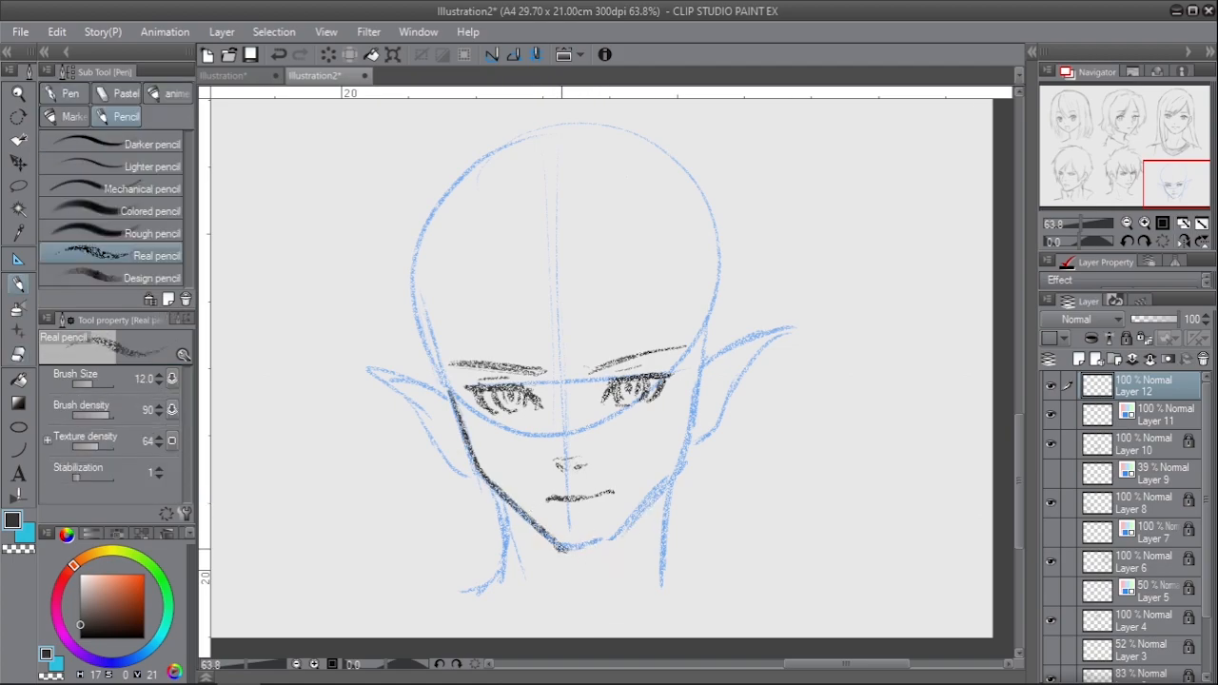
{"action": "mouse_move", "coordinate": [559, 550]}
{"action": "left_mouse_down"}
{"action": "mouse_move", "coordinate": [670, 483]}
{"action": "mouse_move", "coordinate": [689, 442]}
{"action": "left_mouse_up"}
- Sketch the sixth head's long central bang and the pointed side locks falling past the left cheek
{"action": "left_click_drag", "start_coordinate": [503, 234], "coordinate": [580, 397]}
{"action": "left_click_drag", "start_coordinate": [514, 272], "coordinate": [468, 384]}
{"action": "left_click_drag", "start_coordinate": [470, 390], "coordinate": [461, 493]}
{"action": "mouse_move", "coordinate": [485, 219]}
{"action": "left_mouse_down"}
{"action": "mouse_move", "coordinate": [419, 374]}
{"action": "mouse_move", "coordinate": [464, 513]}
{"action": "left_mouse_up"}
{"action": "mouse_move", "coordinate": [413, 413]}
{"action": "left_mouse_down"}
{"action": "mouse_move", "coordinate": [416, 356]}
{"action": "mouse_move", "coordinate": [408, 470]}
{"action": "left_mouse_up"}
{"action": "left_click_drag", "start_coordinate": [449, 427], "coordinate": [474, 506]}
{"action": "left_click_drag", "start_coordinate": [427, 406], "coordinate": [470, 506]}
- Draw pointed fringe strands sweeping from the parting across the sixth head's right eye
{"action": "left_click_drag", "start_coordinate": [511, 267], "coordinate": [592, 409]}
{"action": "left_click_drag", "start_coordinate": [584, 333], "coordinate": [596, 417]}
{"action": "left_click_drag", "start_coordinate": [544, 278], "coordinate": [620, 375]}
{"action": "left_click_drag", "start_coordinate": [580, 331], "coordinate": [628, 376]}
{"action": "left_click_drag", "start_coordinate": [639, 390], "coordinate": [664, 426]}
{"action": "left_click_drag", "start_coordinate": [596, 320], "coordinate": [645, 375]}
{"action": "left_click_drag", "start_coordinate": [658, 392], "coordinate": [691, 442]}
- Draw the hair parting at the crown and long strands curving down the right side of the sixth head's face
{"action": "left_click_drag", "start_coordinate": [529, 140], "coordinate": [495, 202]}
{"action": "left_click_drag", "start_coordinate": [562, 163], "coordinate": [700, 388]}
{"action": "left_click_drag", "start_coordinate": [609, 150], "coordinate": [704, 285]}
{"action": "mouse_move", "coordinate": [675, 318]}
{"action": "left_mouse_down"}
{"action": "mouse_move", "coordinate": [694, 471]}
{"action": "mouse_move", "coordinate": [733, 451]}
{"action": "left_mouse_up"}
{"action": "left_click_drag", "start_coordinate": [699, 409], "coordinate": [693, 478]}
- Erase overlapping lines where the fringe covers the sixth head's right eye and touch up the strands there
{"action": "key", "text": "e"}
{"action": "left_click_drag", "start_coordinate": [628, 376], "coordinate": [657, 413]}
{"action": "mouse_move", "coordinate": [643, 365]}
{"action": "left_mouse_down"}
{"action": "mouse_move", "coordinate": [671, 394]}
{"action": "mouse_move", "coordinate": [661, 435]}
{"action": "left_mouse_up"}
{"action": "key", "text": "p"}
{"action": "left_click_drag", "start_coordinate": [622, 386], "coordinate": [618, 406]}
- Add strands to the sixth head's fringe and sketch the outer hair contour down its left side
{"action": "left_click_drag", "start_coordinate": [584, 325], "coordinate": [605, 413]}
{"action": "left_click_drag", "start_coordinate": [510, 221], "coordinate": [546, 289]}
{"action": "left_click_drag", "start_coordinate": [500, 262], "coordinate": [435, 457]}
{"action": "scroll", "coordinate": [482, 310], "scroll_direction": "down", "scroll_amount": 1}
{"action": "left_click_drag", "start_coordinate": [491, 163], "coordinate": [392, 323]}
{"action": "mouse_move", "coordinate": [409, 255]}
{"action": "left_mouse_down"}
{"action": "mouse_move", "coordinate": [406, 348]}
{"action": "mouse_move", "coordinate": [425, 372]}
{"action": "left_mouse_up"}
- Outline both pointed ears of the sixth head and add short hair locks beside the cheek and right temple
{"action": "left_click_drag", "start_coordinate": [384, 364], "coordinate": [425, 392]}
{"action": "left_click_drag", "start_coordinate": [462, 438], "coordinate": [478, 450]}
{"action": "left_click_drag", "start_coordinate": [678, 300], "coordinate": [690, 377]}
{"action": "left_click_drag", "start_coordinate": [681, 323], "coordinate": [706, 409]}
{"action": "left_click_drag", "start_coordinate": [683, 353], "coordinate": [737, 329]}
{"action": "left_click_drag", "start_coordinate": [730, 331], "coordinate": [696, 385]}
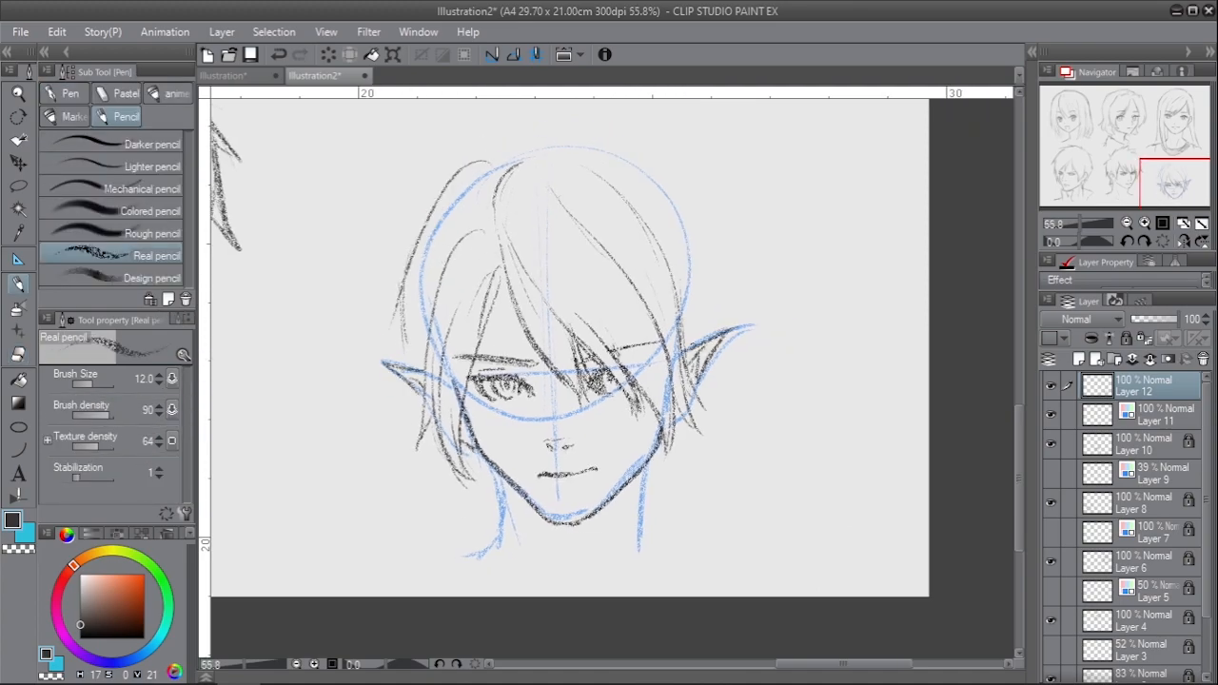
- Draw the sixth head's outer hair contour over the crown, with jagged locks down both sides around the ears
{"action": "mouse_move", "coordinate": [477, 160]}
{"action": "left_mouse_down"}
{"action": "mouse_move", "coordinate": [619, 129]}
{"action": "mouse_move", "coordinate": [719, 328]}
{"action": "left_mouse_up"}
{"action": "left_click_drag", "start_coordinate": [704, 223], "coordinate": [742, 309]}
{"action": "left_click_drag", "start_coordinate": [409, 297], "coordinate": [379, 331]}
{"action": "left_click_drag", "start_coordinate": [415, 396], "coordinate": [388, 447]}
{"action": "left_click_drag", "start_coordinate": [428, 433], "coordinate": [481, 512]}
{"action": "left_click_drag", "start_coordinate": [753, 348], "coordinate": [723, 430]}
{"action": "left_click_drag", "start_coordinate": [721, 363], "coordinate": [677, 485]}
{"action": "left_click_drag", "start_coordinate": [713, 409], "coordinate": [649, 500]}
- Draw the sixth head's neck lines and the start of its left shoulder, keeping Layer 12 active
{"action": "mouse_move", "coordinate": [487, 488]}
{"action": "left_mouse_down"}
{"action": "mouse_move", "coordinate": [468, 513]}
{"action": "mouse_move", "coordinate": [502, 547]}
{"action": "left_mouse_up"}
{"action": "left_click_drag", "start_coordinate": [504, 540], "coordinate": [461, 570]}
{"action": "mouse_move", "coordinate": [642, 468]}
{"action": "left_mouse_down"}
{"action": "mouse_move", "coordinate": [643, 538]}
{"action": "mouse_move", "coordinate": [657, 562]}
{"action": "left_mouse_up"}
{"action": "left_click_drag", "start_coordinate": [523, 501], "coordinate": [559, 574]}
{"action": "scroll", "coordinate": [699, 559], "scroll_direction": "down", "scroll_amount": 3}
{"action": "left_click", "coordinate": [1153, 473]}
{"action": "left_click", "coordinate": [1153, 385]}
- Strengthen the sixth head's right-side hair strands and add lower locks around the ears and neck
{"action": "mouse_move", "coordinate": [565, 226]}
{"action": "left_mouse_down"}
{"action": "mouse_move", "coordinate": [687, 272]}
{"action": "mouse_move", "coordinate": [732, 354]}
{"action": "mouse_move", "coordinate": [673, 485]}
{"action": "left_mouse_up"}
{"action": "key", "text": "e"}
{"action": "key", "text": "p"}
{"action": "left_click_drag", "start_coordinate": [685, 464], "coordinate": [651, 506]}
{"action": "left_click_drag", "start_coordinate": [537, 451], "coordinate": [504, 504]}
{"action": "left_click_drag", "start_coordinate": [481, 403], "coordinate": [453, 455]}
{"action": "left_click_drag", "start_coordinate": [649, 482], "coordinate": [668, 518]}
{"action": "left_click_drag", "start_coordinate": [530, 483], "coordinate": [547, 521]}
- Hide the blue construction on Layer 11 and erase stray marks at the sixth head's right eye
{"action": "left_click", "coordinate": [1050, 414]}
{"action": "key", "text": "e"}
{"action": "left_click_drag", "start_coordinate": [623, 400], "coordinate": [616, 411]}
{"action": "key", "text": "p"}
{"action": "key", "text": "e"}
{"action": "key", "text": "p"}
- Add fine strands to the sixth head's fringe and crown to suggest the hair's flow
{"action": "left_click_drag", "start_coordinate": [616, 353], "coordinate": [665, 428]}
{"action": "left_click_drag", "start_coordinate": [562, 259], "coordinate": [589, 299]}
{"action": "left_click_drag", "start_coordinate": [603, 266], "coordinate": [621, 286]}
{"action": "left_click_drag", "start_coordinate": [577, 234], "coordinate": [631, 235]}
{"action": "left_click_drag", "start_coordinate": [607, 241], "coordinate": [671, 311]}
{"action": "left_click_drag", "start_coordinate": [538, 247], "coordinate": [505, 295]}
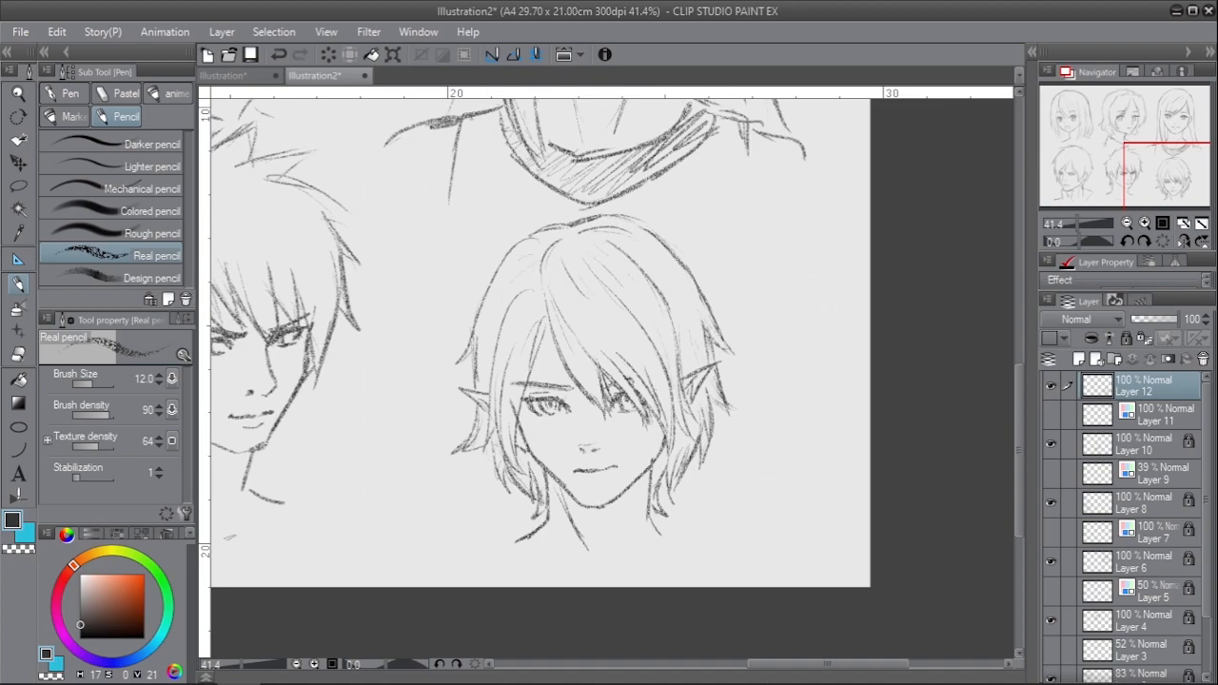
- Erase and redraw the sixth head's mouth with a small fang at brush size 10, cleaning up the lip lines
{"action": "key", "text": "e"}
{"action": "mouse_move", "coordinate": [586, 482]}
{"action": "left_mouse_down"}
{"action": "mouse_move", "coordinate": [615, 475]}
{"action": "mouse_move", "coordinate": [614, 464]}
{"action": "left_mouse_up"}
{"action": "key", "text": "p"}
{"action": "scroll", "coordinate": [610, 474], "scroll_direction": "up", "scroll_amount": 5}
{"action": "key", "text": "bracketleft"}
{"action": "key", "text": "ctrl+z"}
{"action": "left_click_drag", "start_coordinate": [525, 460], "coordinate": [515, 461]}
{"action": "scroll", "coordinate": [590, 544], "scroll_direction": "down", "scroll_amount": 3}
{"action": "key", "text": "e"}
{"action": "left_click_drag", "start_coordinate": [584, 492], "coordinate": [596, 492]}
{"action": "key", "text": "p"}
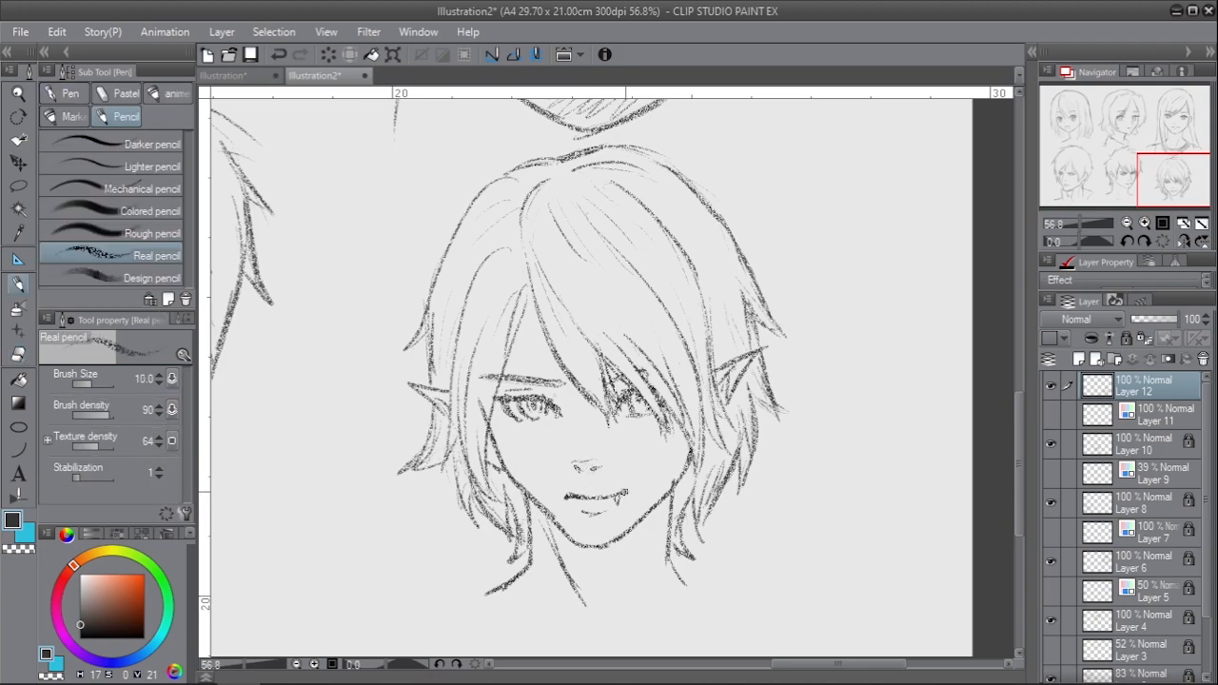
- Sketch shoulder and collarbone lines on both sides below the sixth head's neck
{"action": "scroll", "coordinate": [570, 495], "scroll_direction": "down", "scroll_amount": 4}
{"action": "left_click_drag", "start_coordinate": [514, 535], "coordinate": [479, 550]}
{"action": "left_click_drag", "start_coordinate": [593, 533], "coordinate": [628, 544]}
{"action": "left_click_drag", "start_coordinate": [587, 512], "coordinate": [577, 546]}
{"action": "left_click_drag", "start_coordinate": [519, 556], "coordinate": [534, 562]}
{"action": "left_click_drag", "start_coordinate": [742, 475], "coordinate": [821, 527]}
{"action": "scroll", "coordinate": [818, 529], "scroll_direction": "down", "scroll_amount": 3}
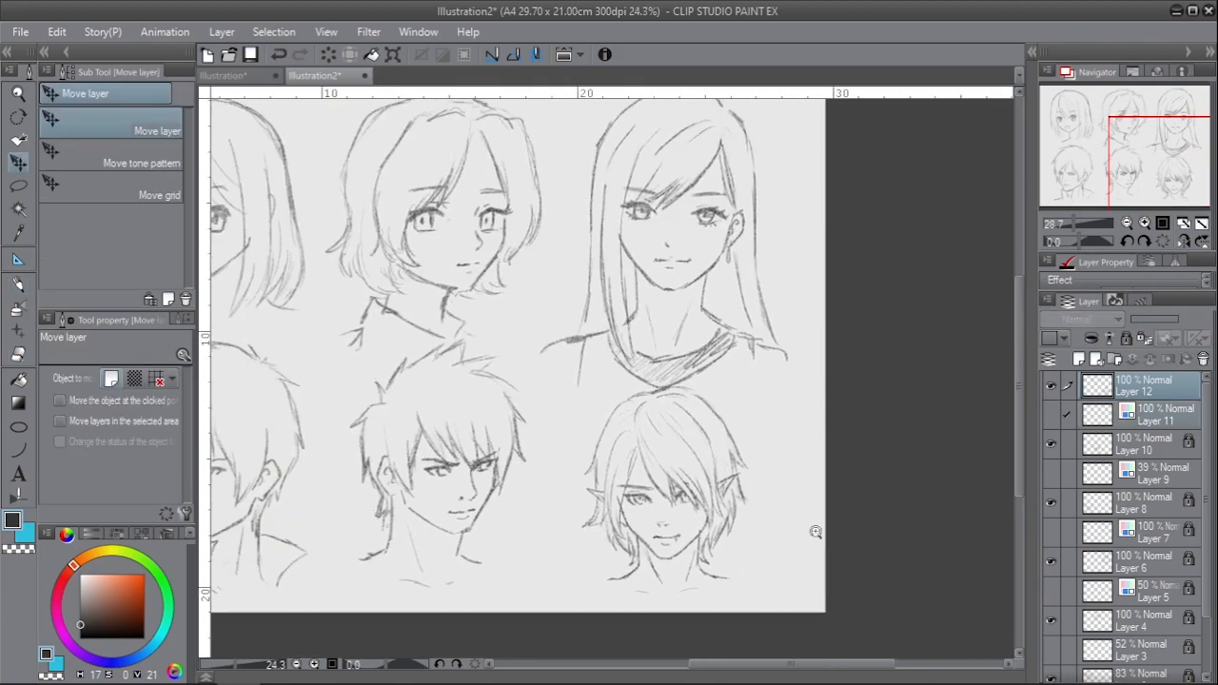
- Unlock Layers 5 and 6 together and scale down the third head with a transform
{"action": "left_click", "coordinate": [1149, 591]}
{"action": "left_click", "coordinate": [1146, 562], "text": "ctrl"}
{"action": "left_click", "coordinate": [1126, 339]}
{"action": "key", "text": "ctrl+t"}
{"action": "left_click", "coordinate": [663, 436]}
- Scale the sixth head on Layers 11 and 12 to 119 percent and make only Layer 12 active
{"action": "left_click", "coordinate": [1155, 416]}
{"action": "left_click", "coordinate": [1145, 386], "text": "ctrl"}
{"action": "key", "text": "ctrl+t"}
{"action": "left_click_drag", "start_coordinate": [764, 428], "coordinate": [791, 395]}
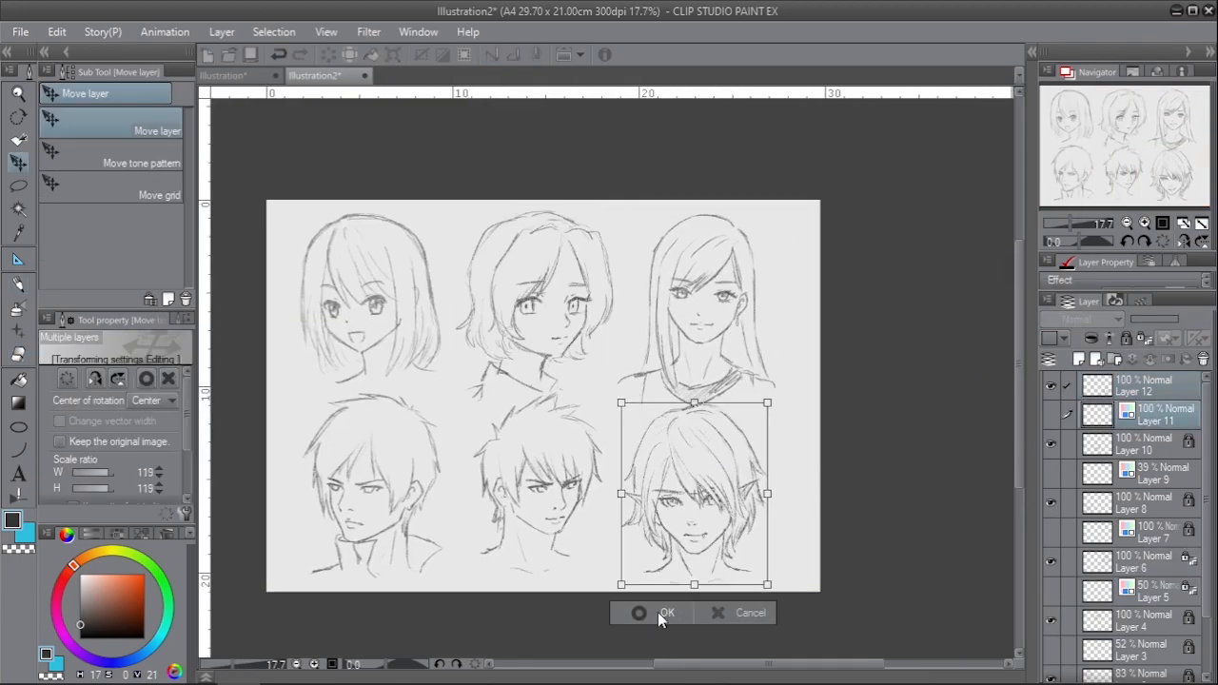
{"action": "left_click", "coordinate": [668, 611]}
{"action": "scroll", "coordinate": [819, 587], "scroll_direction": "up", "scroll_amount": 1}
{"action": "left_click", "coordinate": [1145, 387]}
{"action": "left_click_drag", "start_coordinate": [756, 576], "coordinate": [828, 577]}
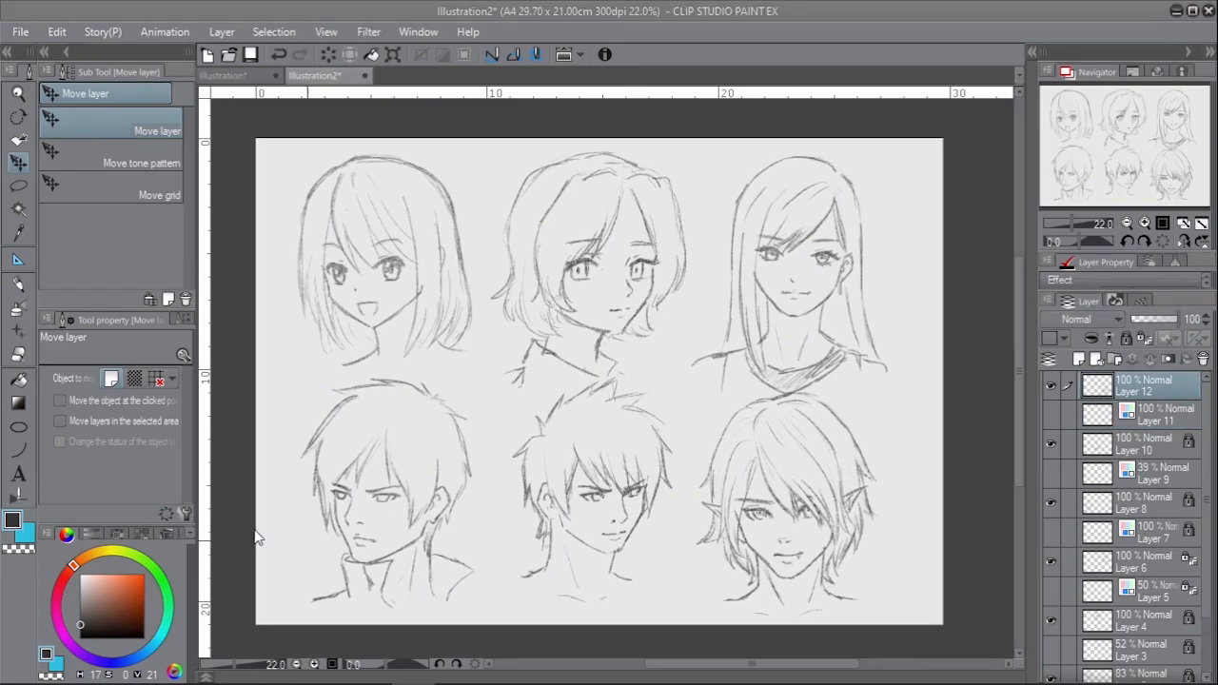